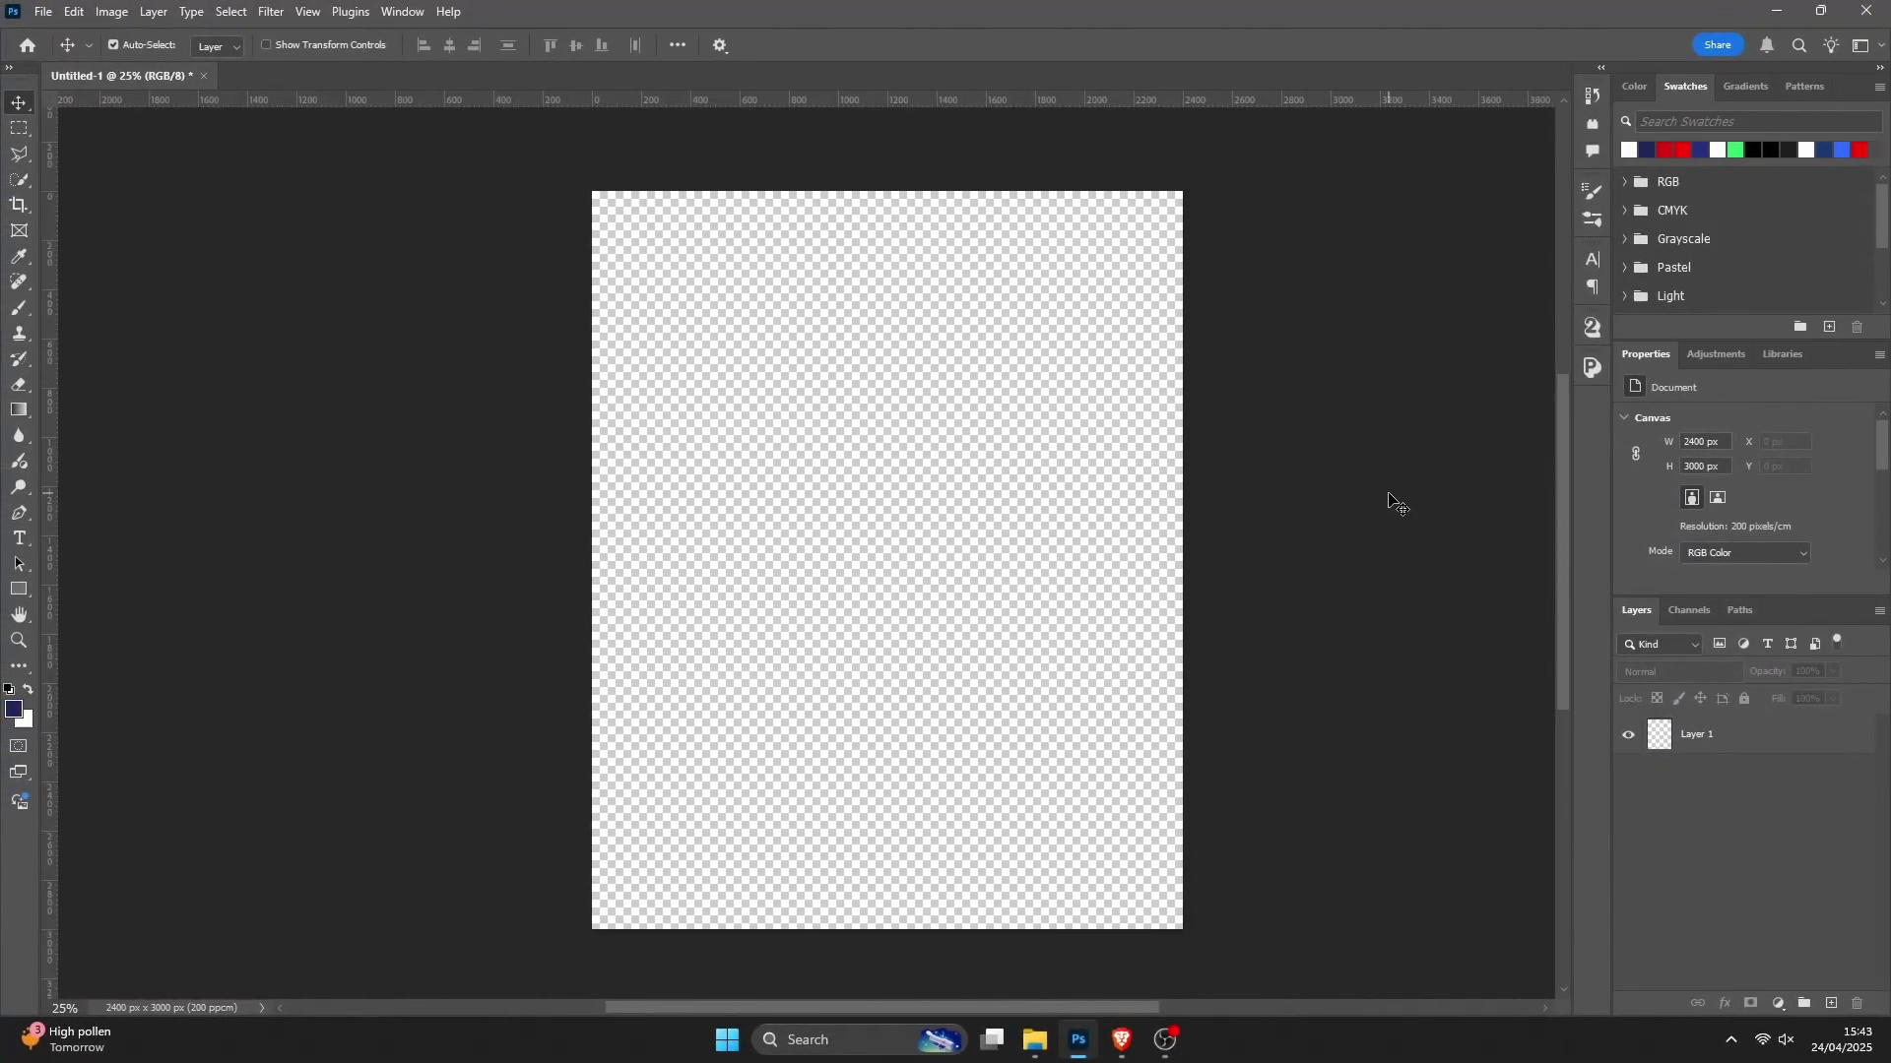
Step: Check the document's width, height and resolution in the Image Size settings
click(117, 12)
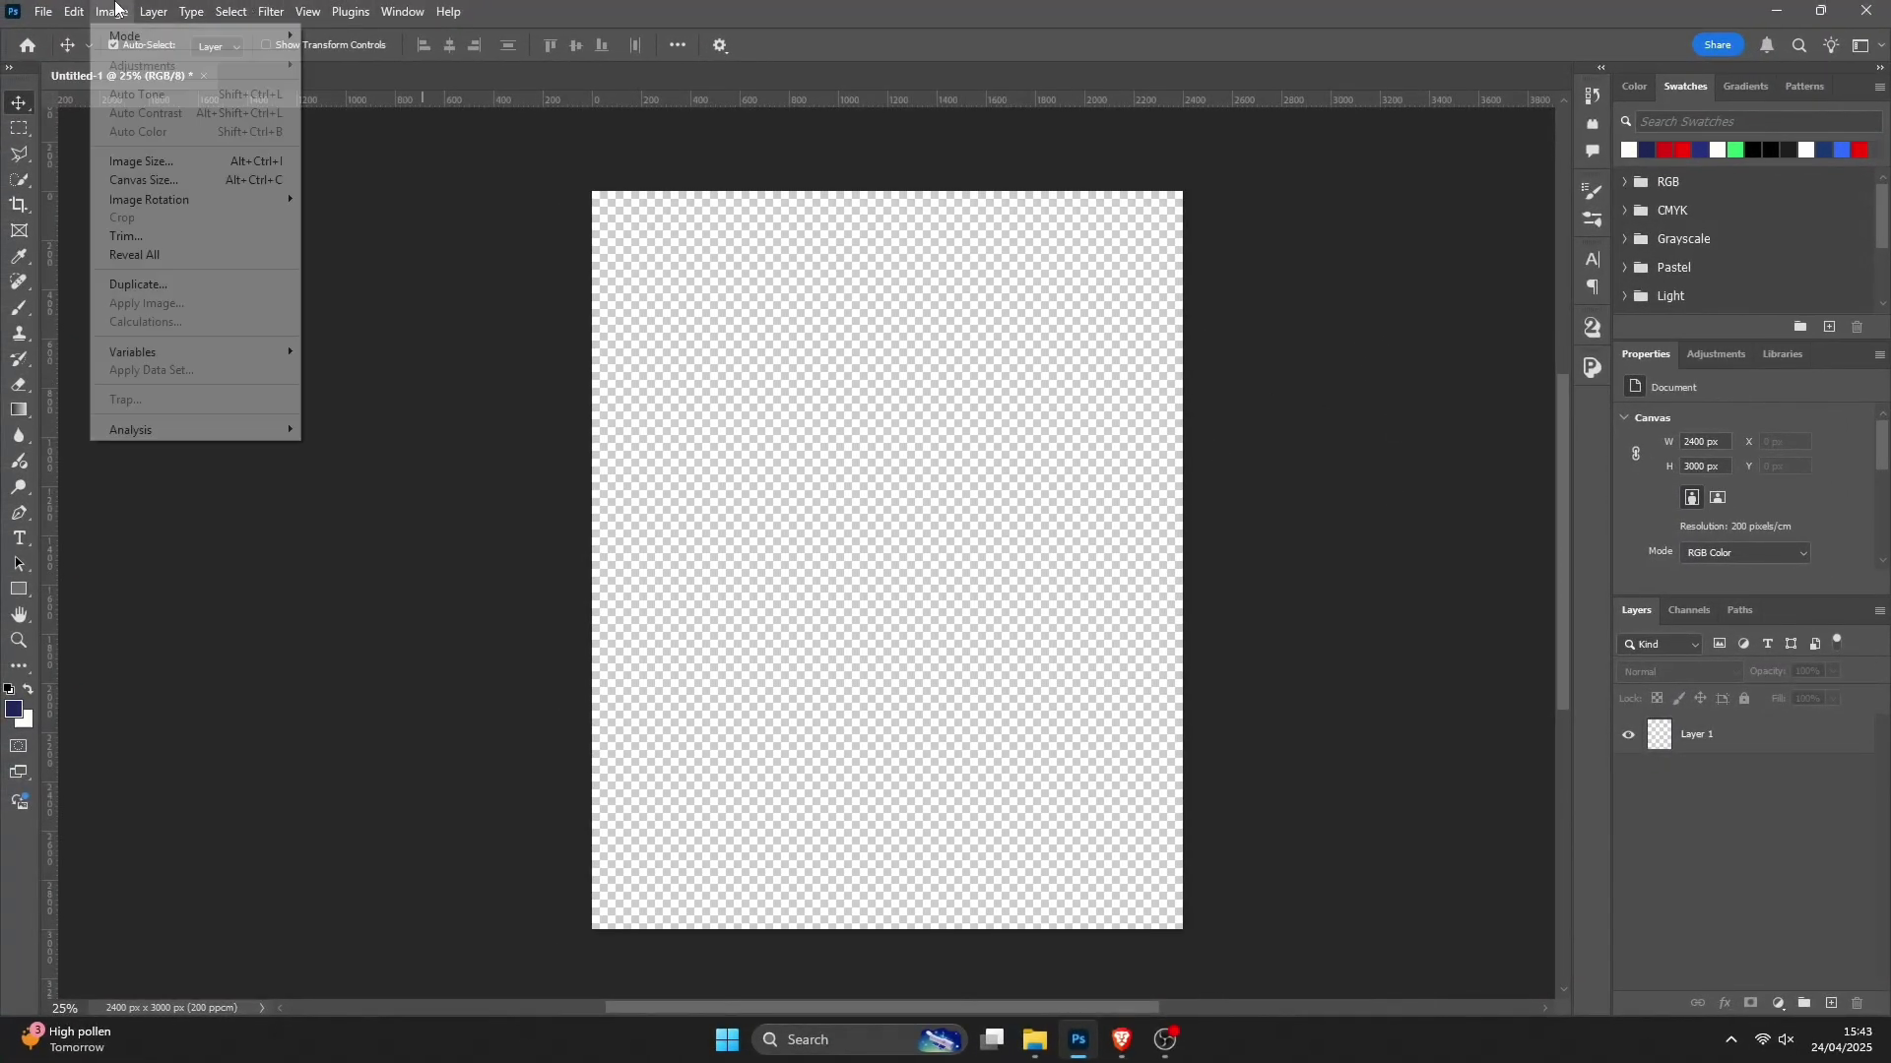
click(231, 161)
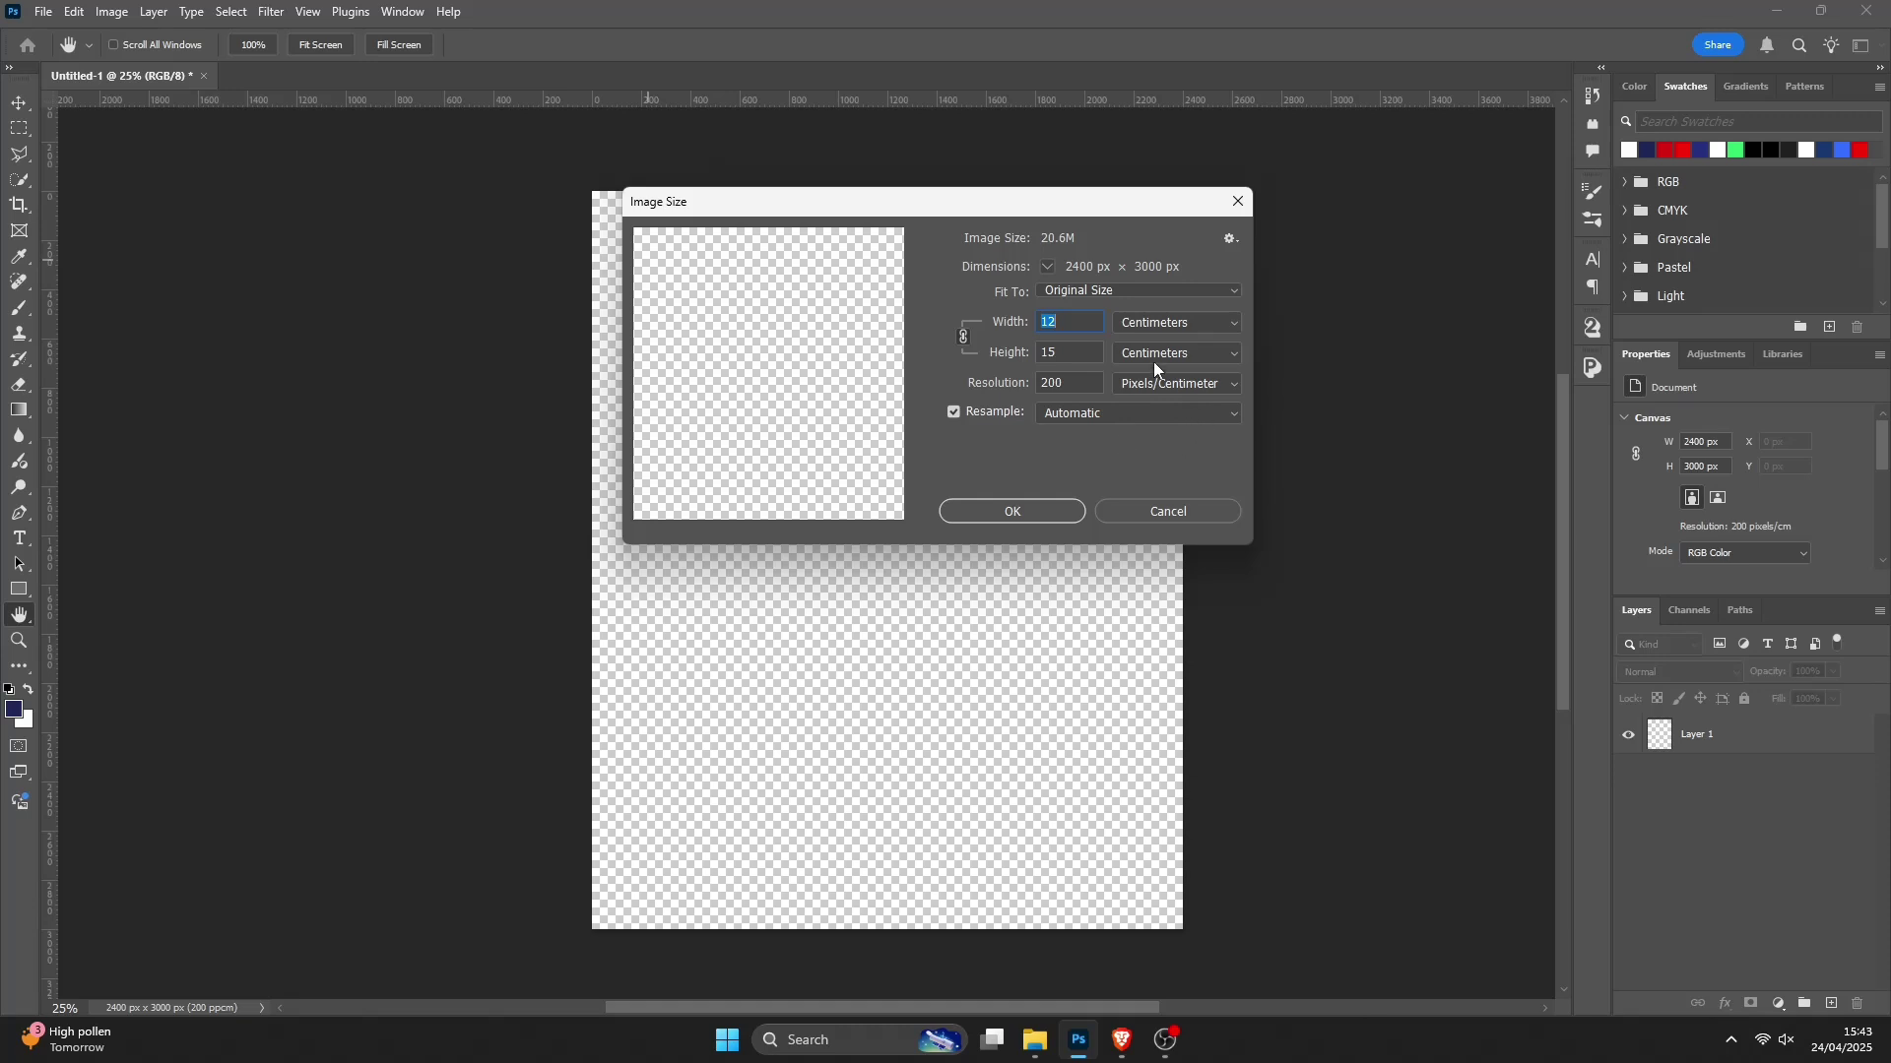
click(1036, 511)
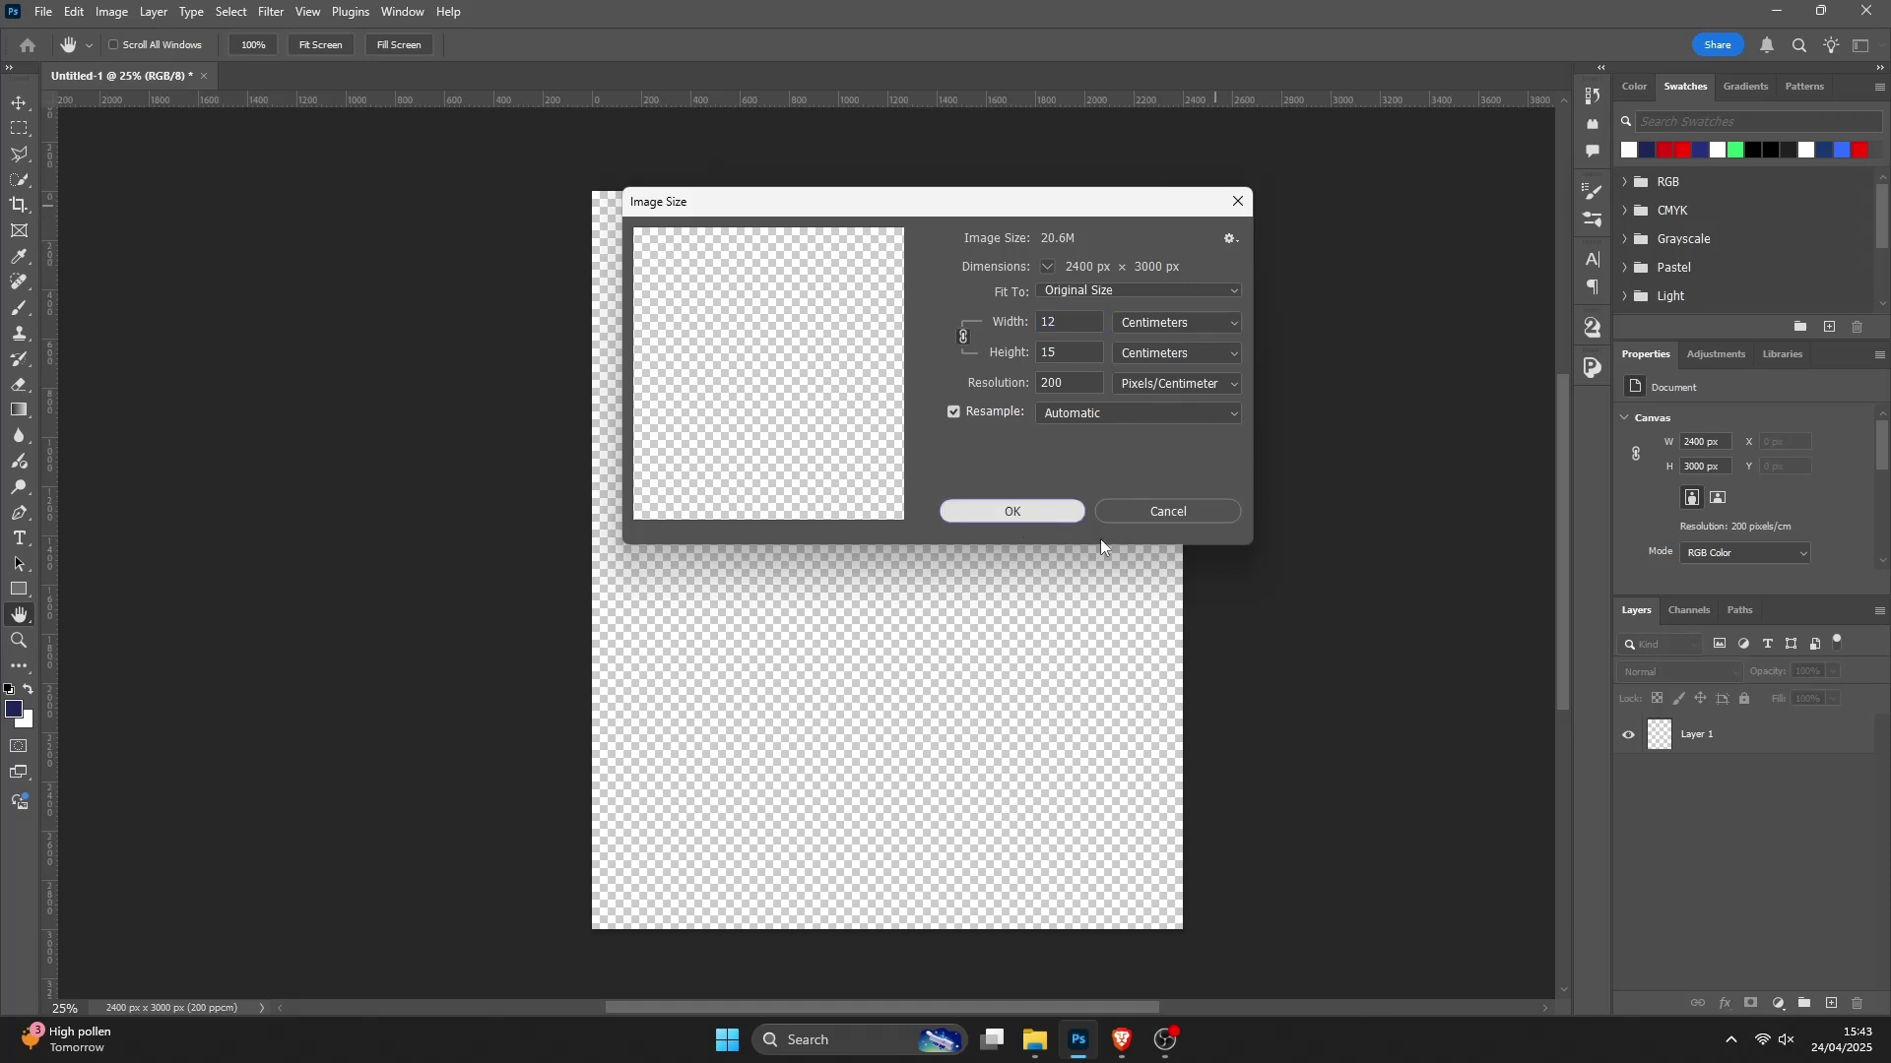
key(Return)
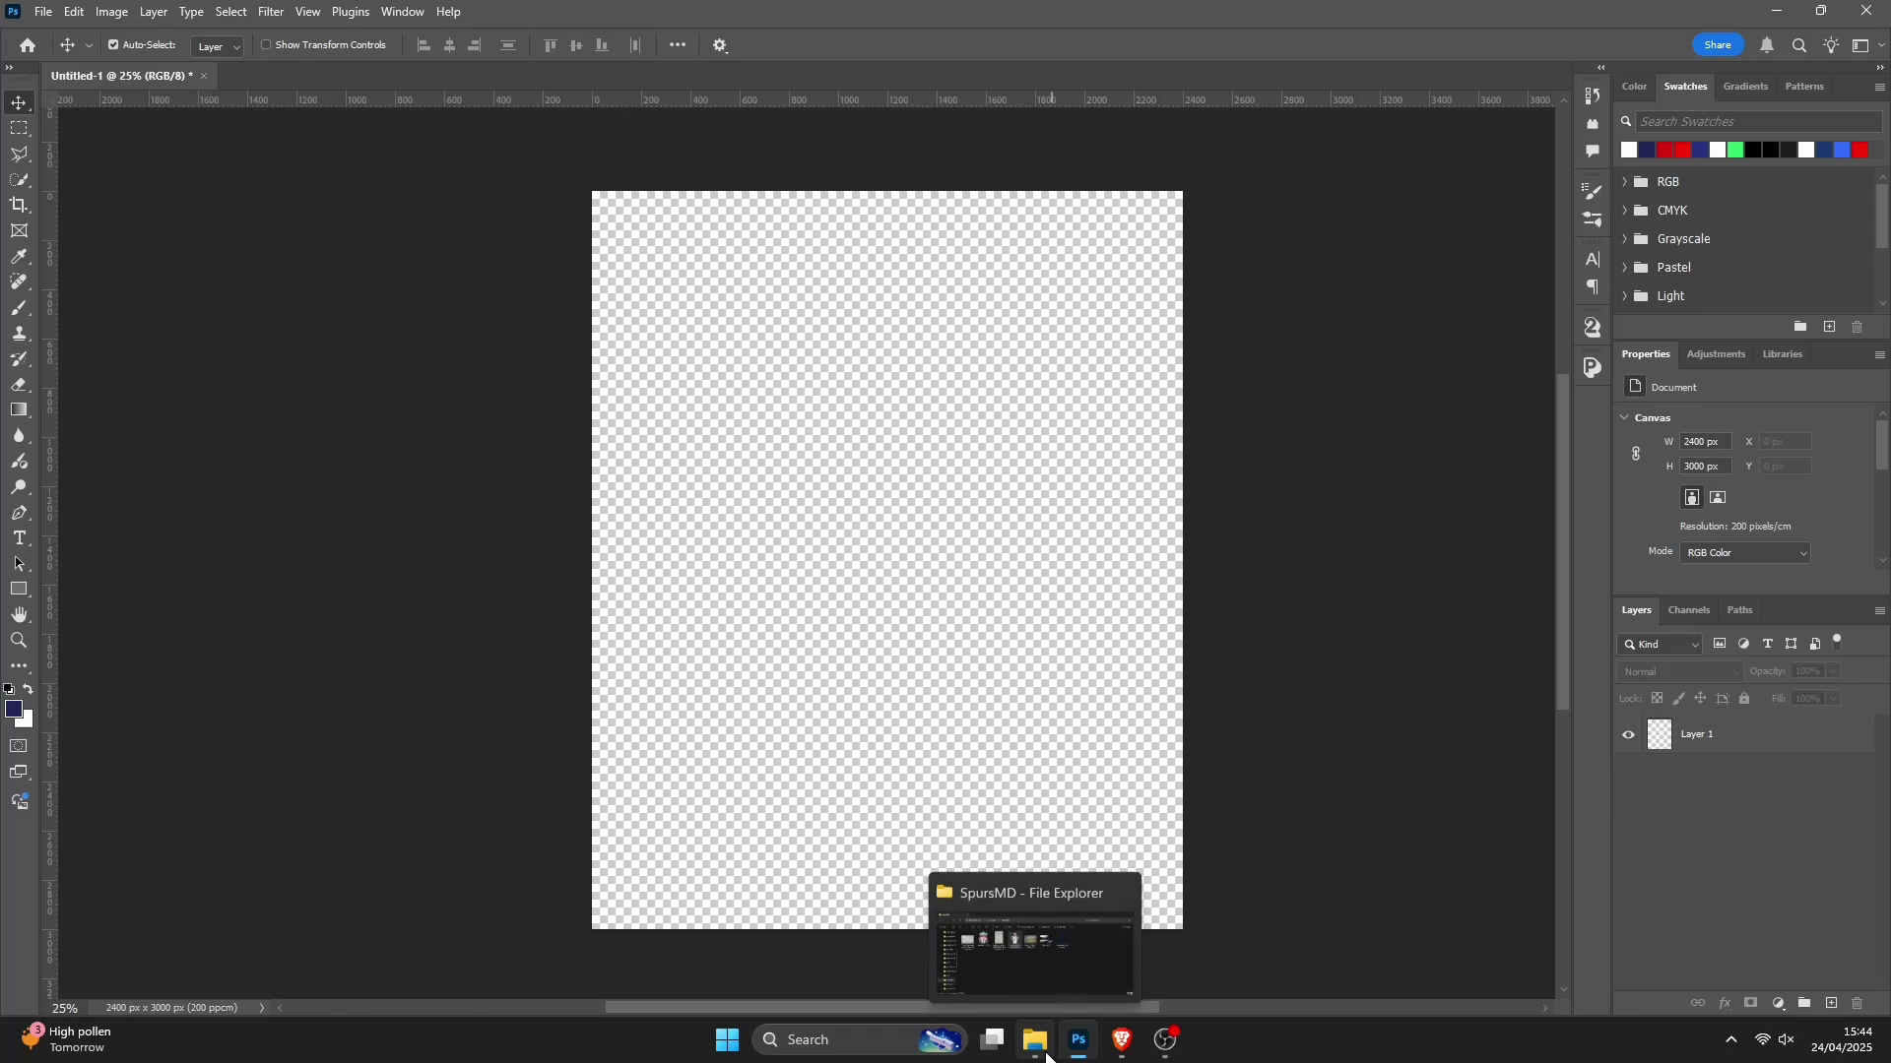
Step: Place the Tottenham_Hotspur.svg logo from the SpursMD folder in File Explorer at full canvas height
click(1035, 1041)
drag(1267, 315, 1003, 802)
click(975, 46)
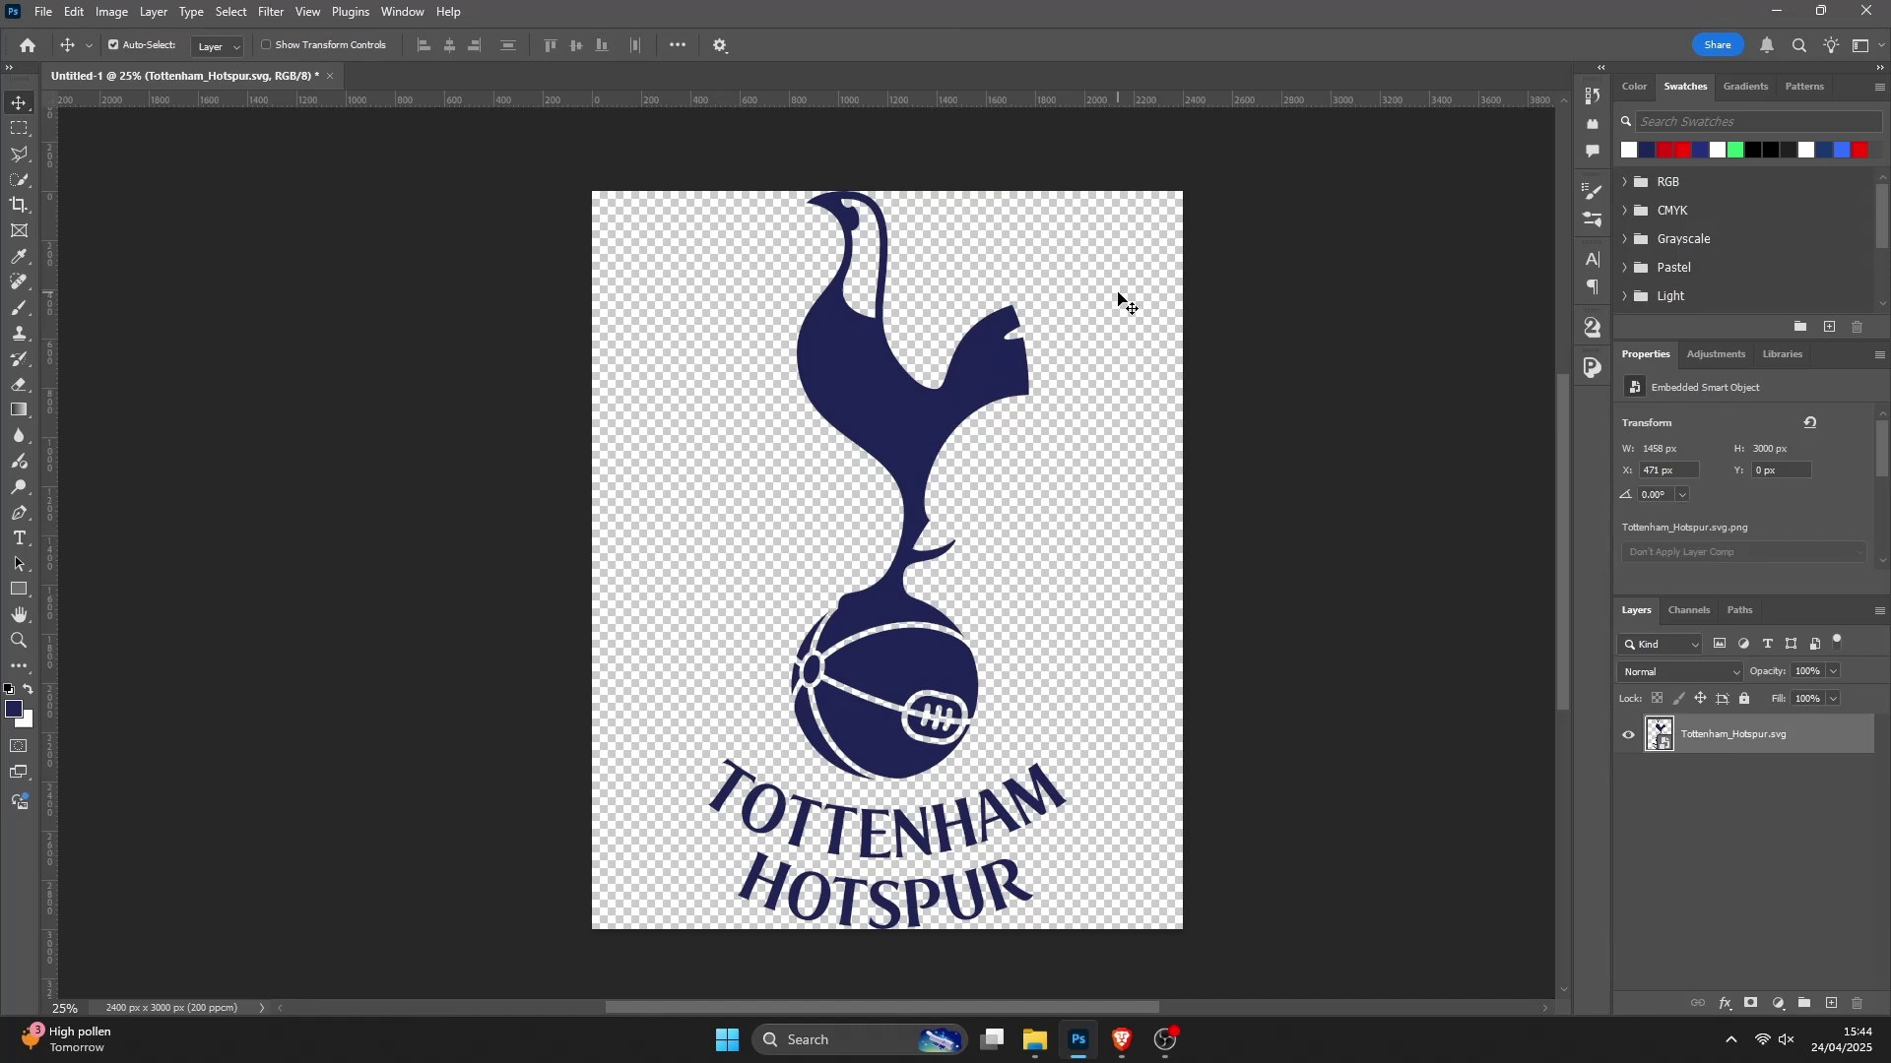
Step: Sample the navy blue of the Tottenham logo as the foreground colour and hide the logo layer
key(i)
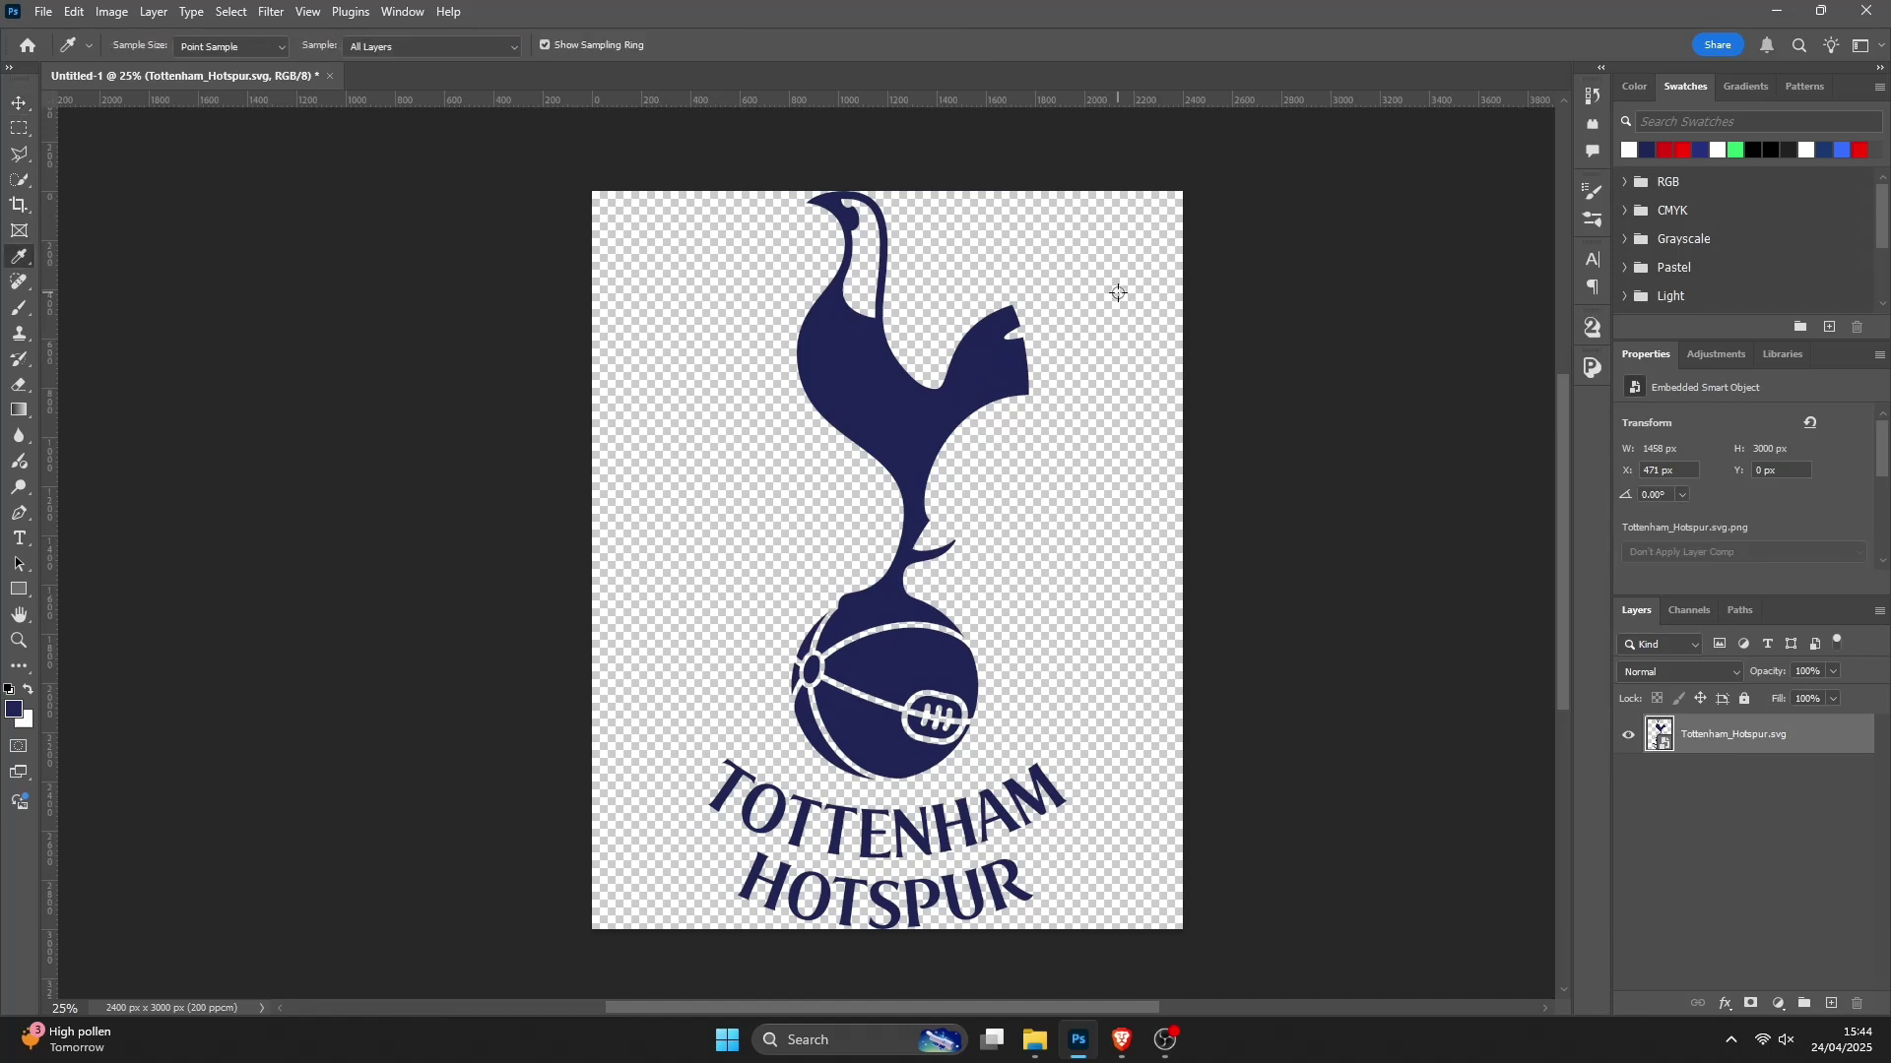
click(924, 421)
click(1629, 736)
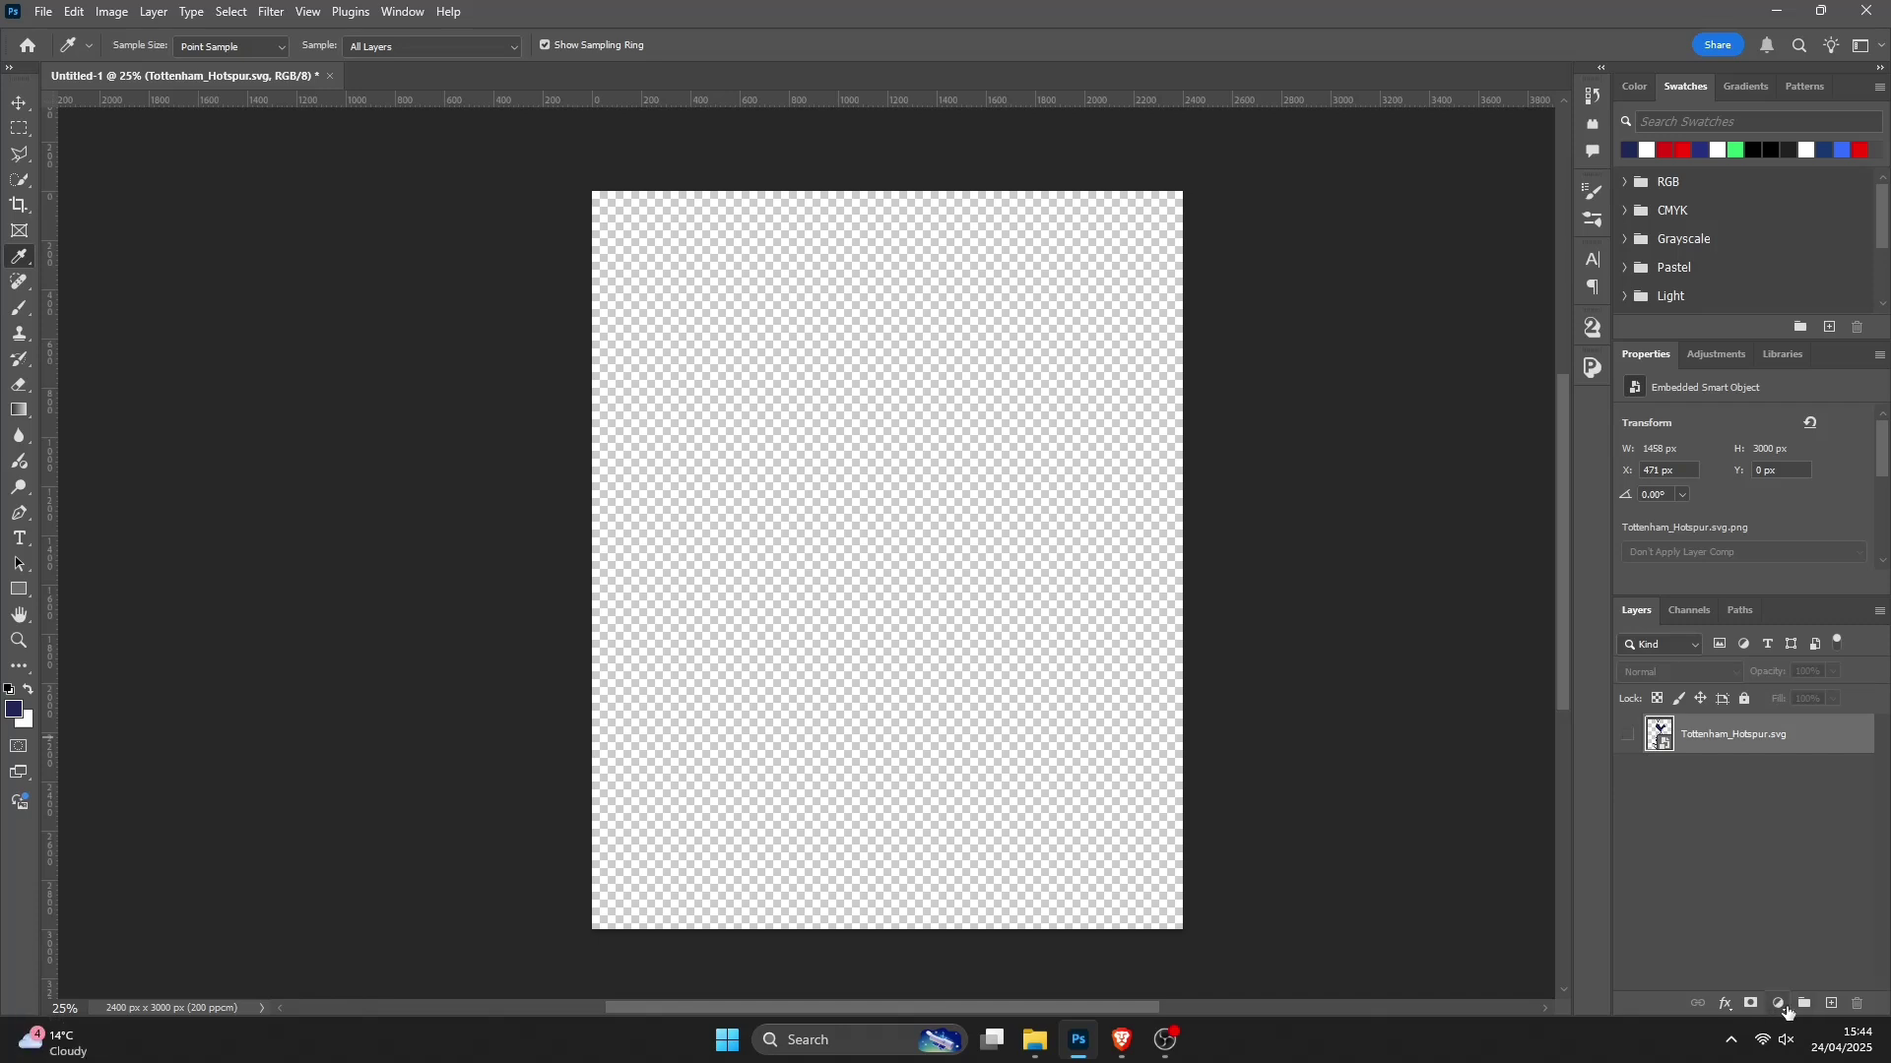
click(1783, 1009)
click(1778, 677)
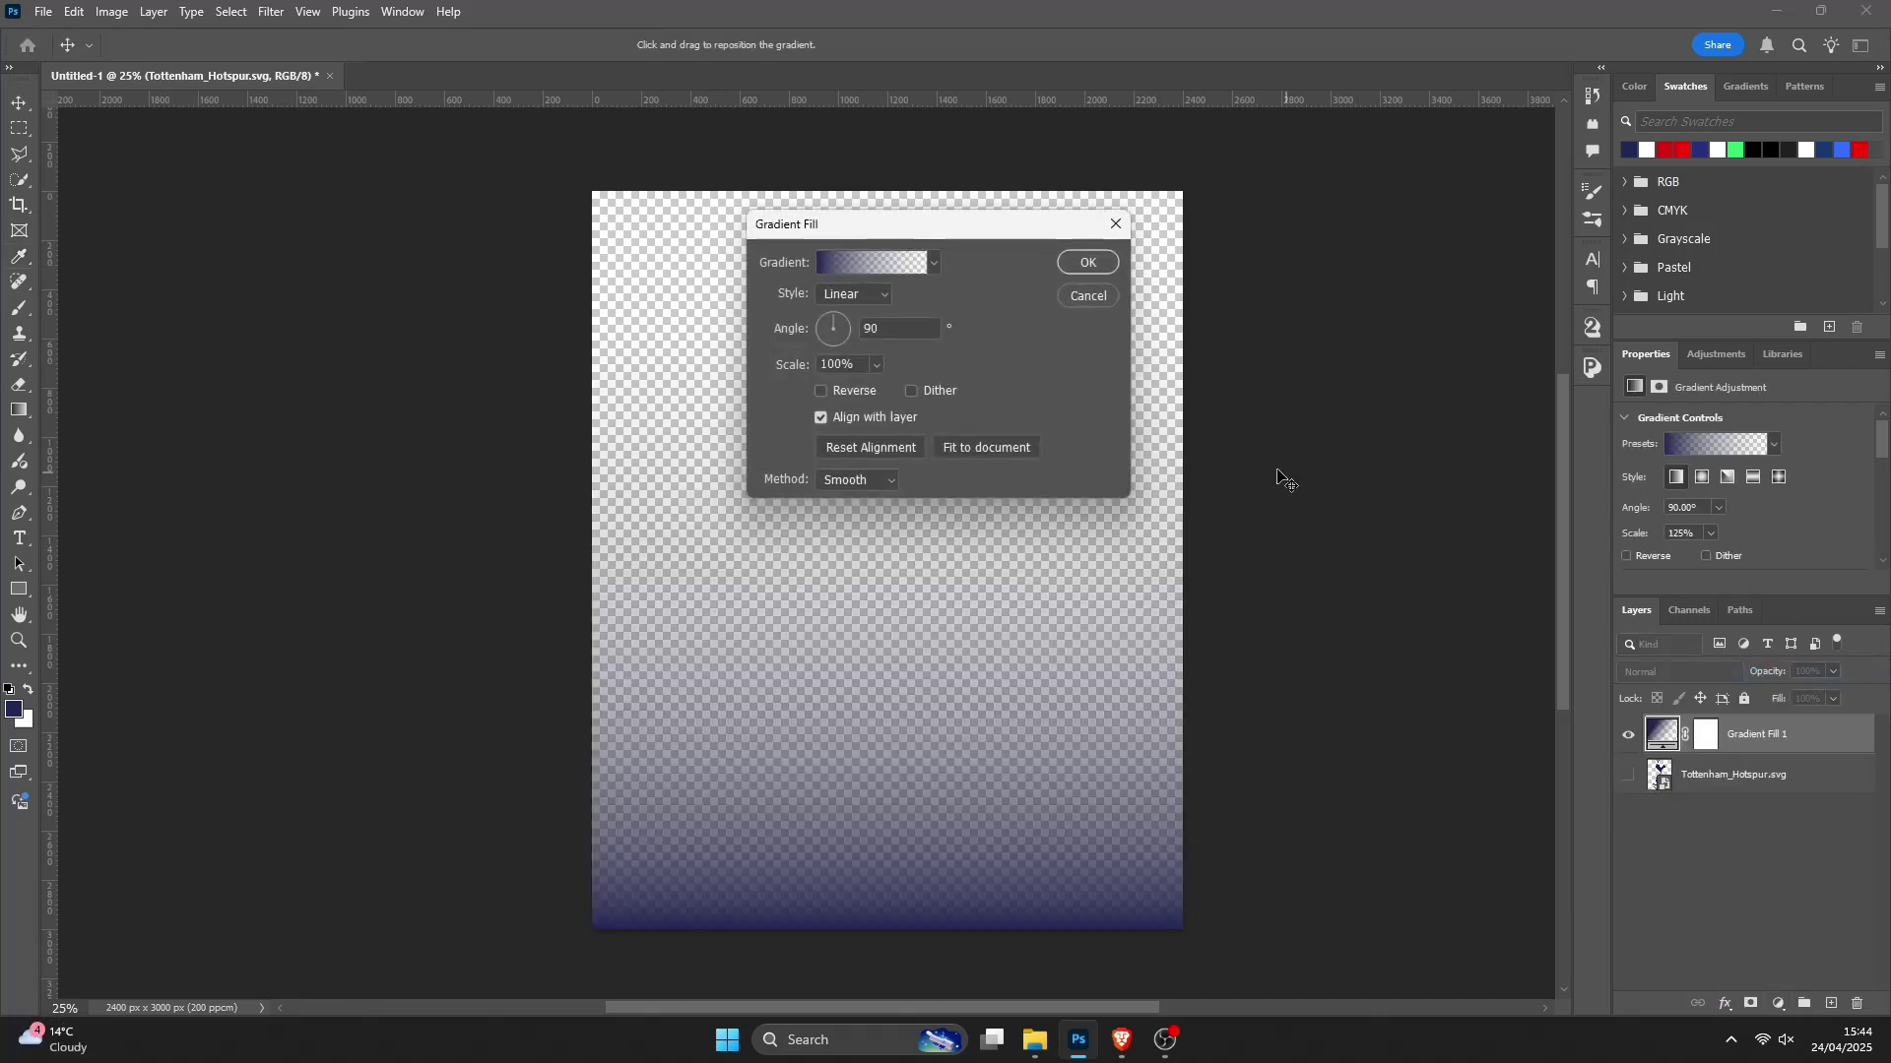
click(1088, 297)
Step: Add a Solid Color fill layer in white (ffffff) above the logo layer
click(1778, 1005)
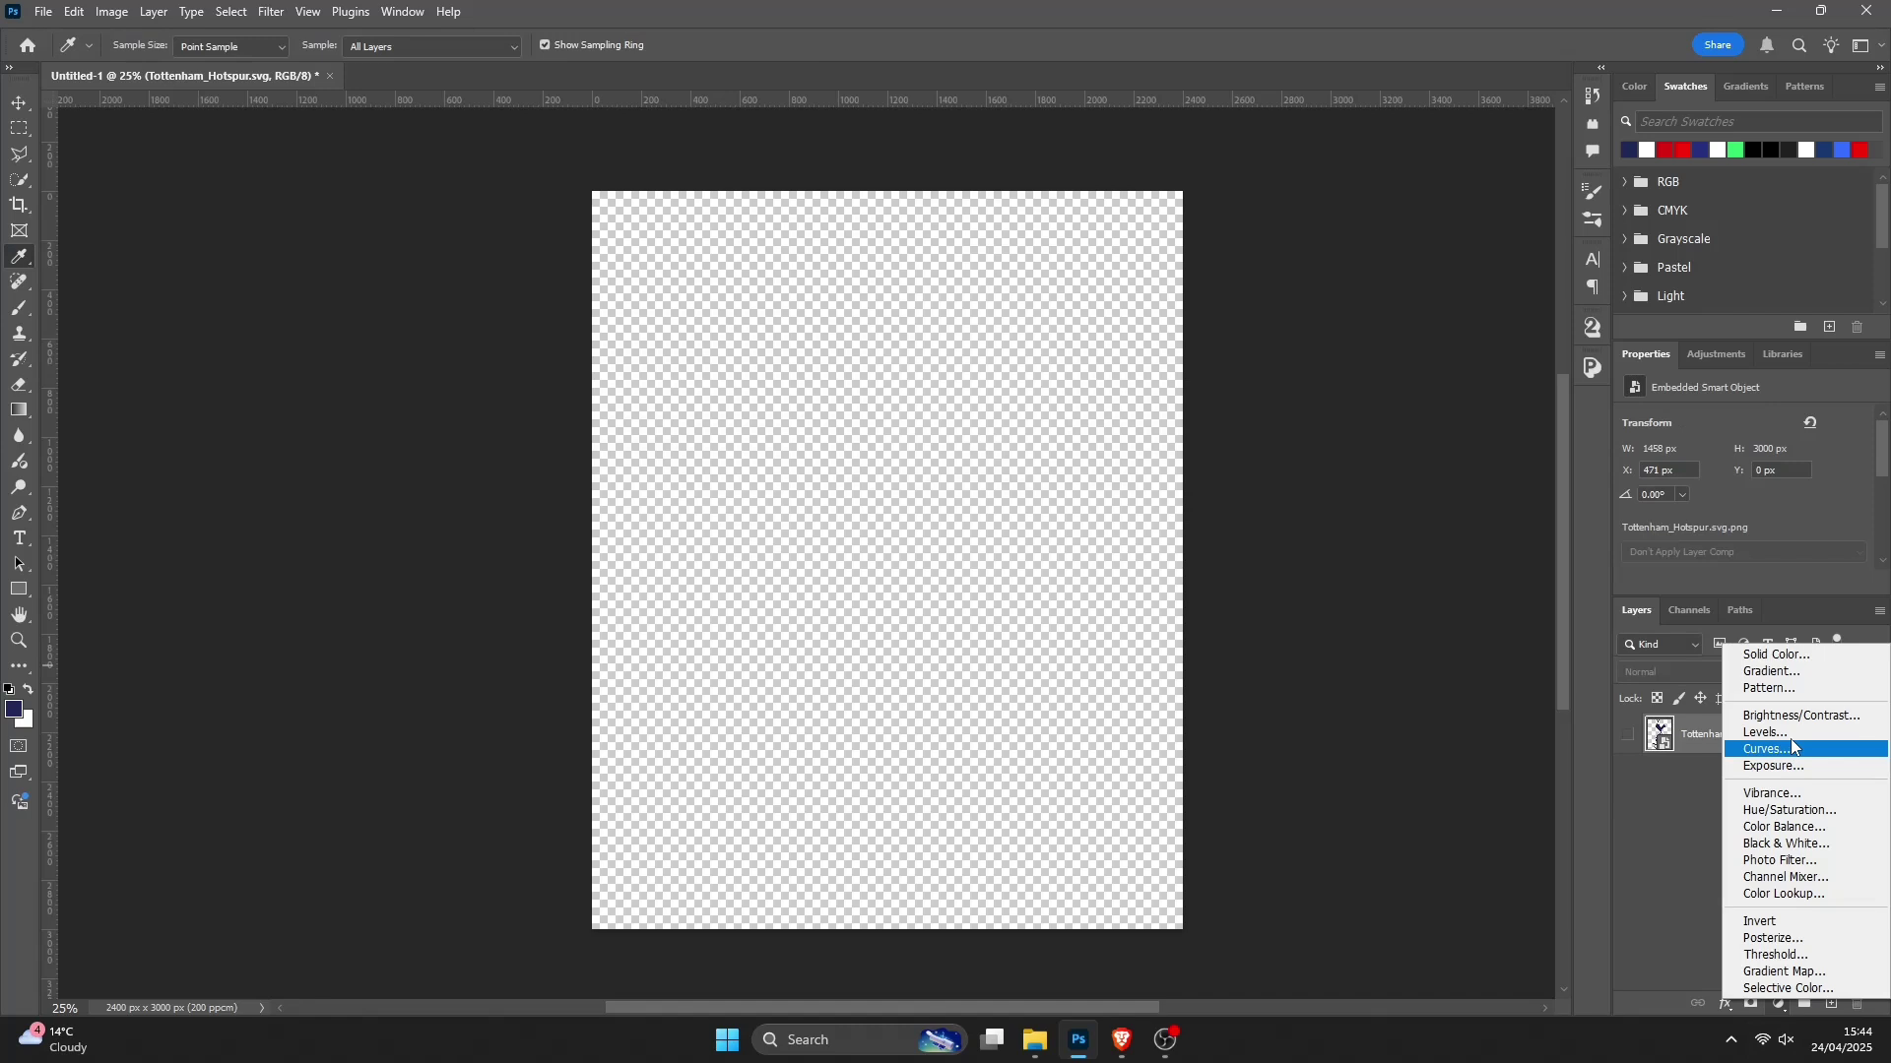
click(1775, 655)
drag(1320, 338, 1211, 110)
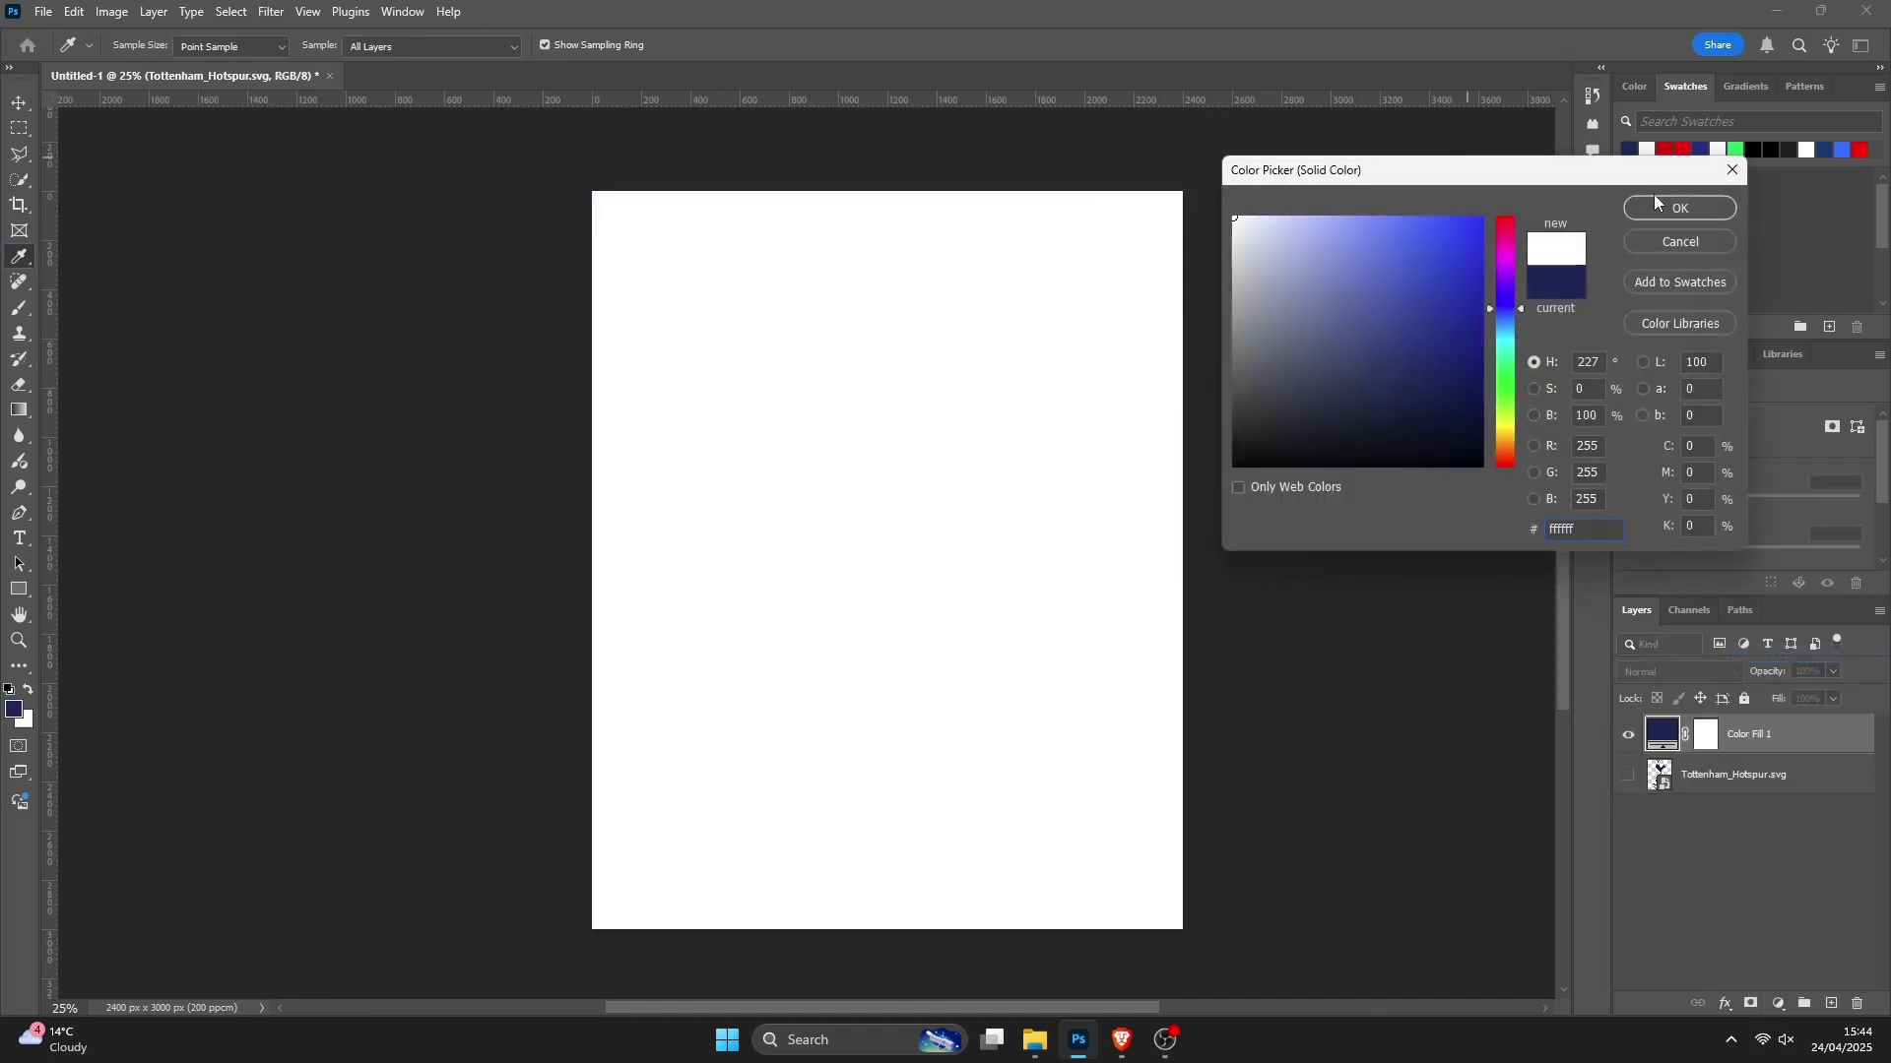
click(1680, 207)
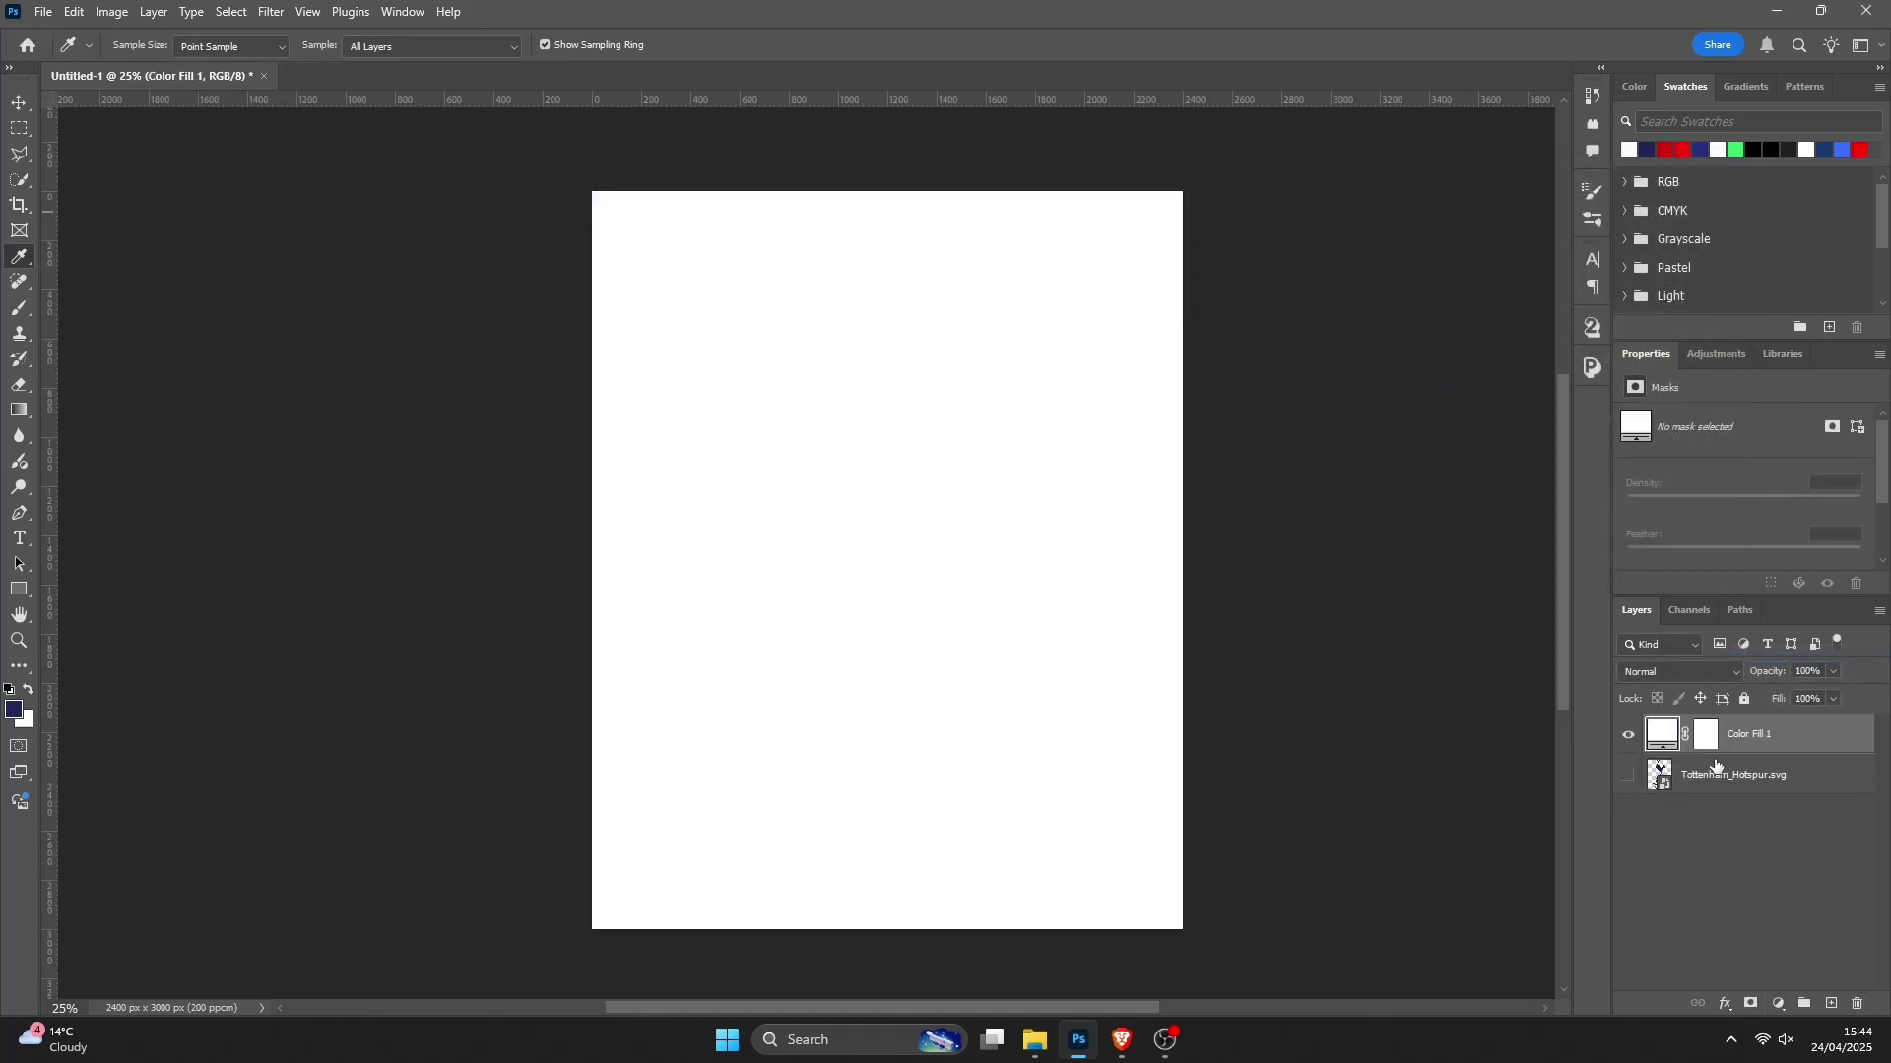
Step: Place the Son Heung-Min - FootyRenders image from File Explorer, scaled to about 33% and shifted slightly down and left of centre
click(1036, 1041)
drag(940, 321, 984, 812)
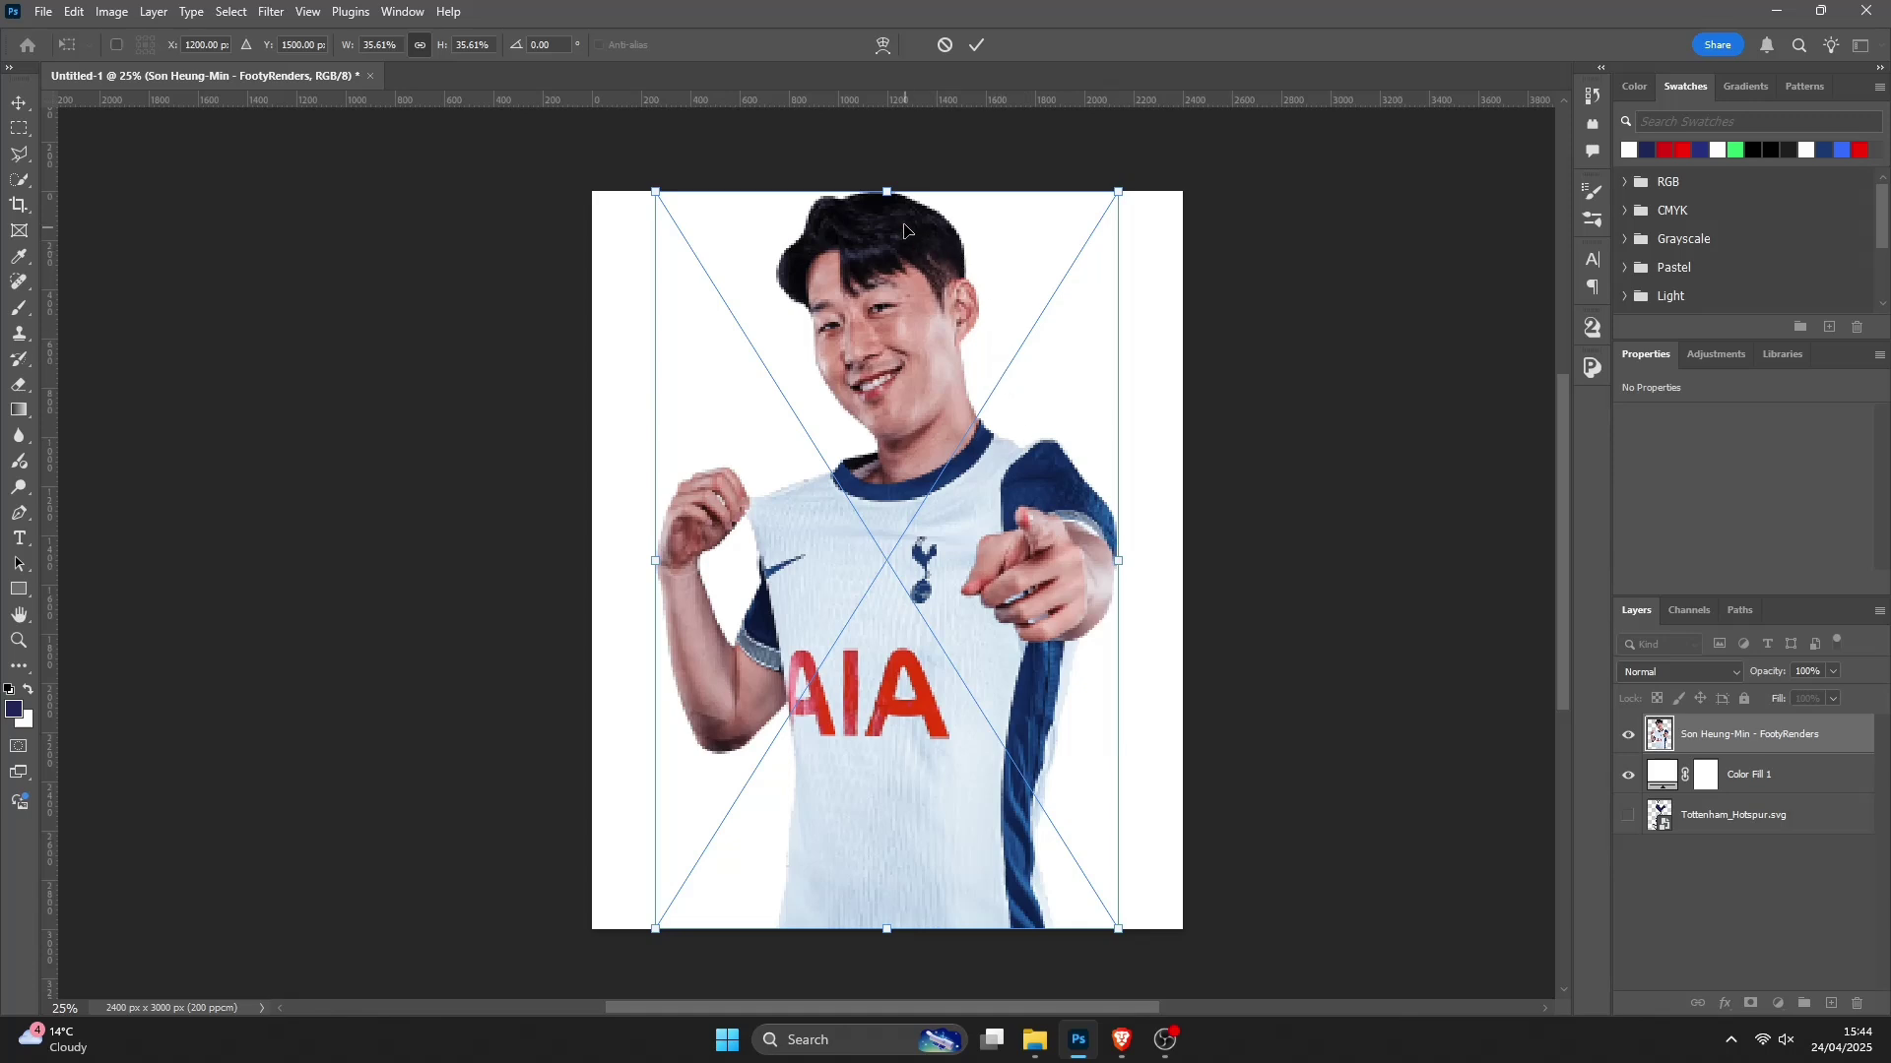
drag(898, 196, 898, 245)
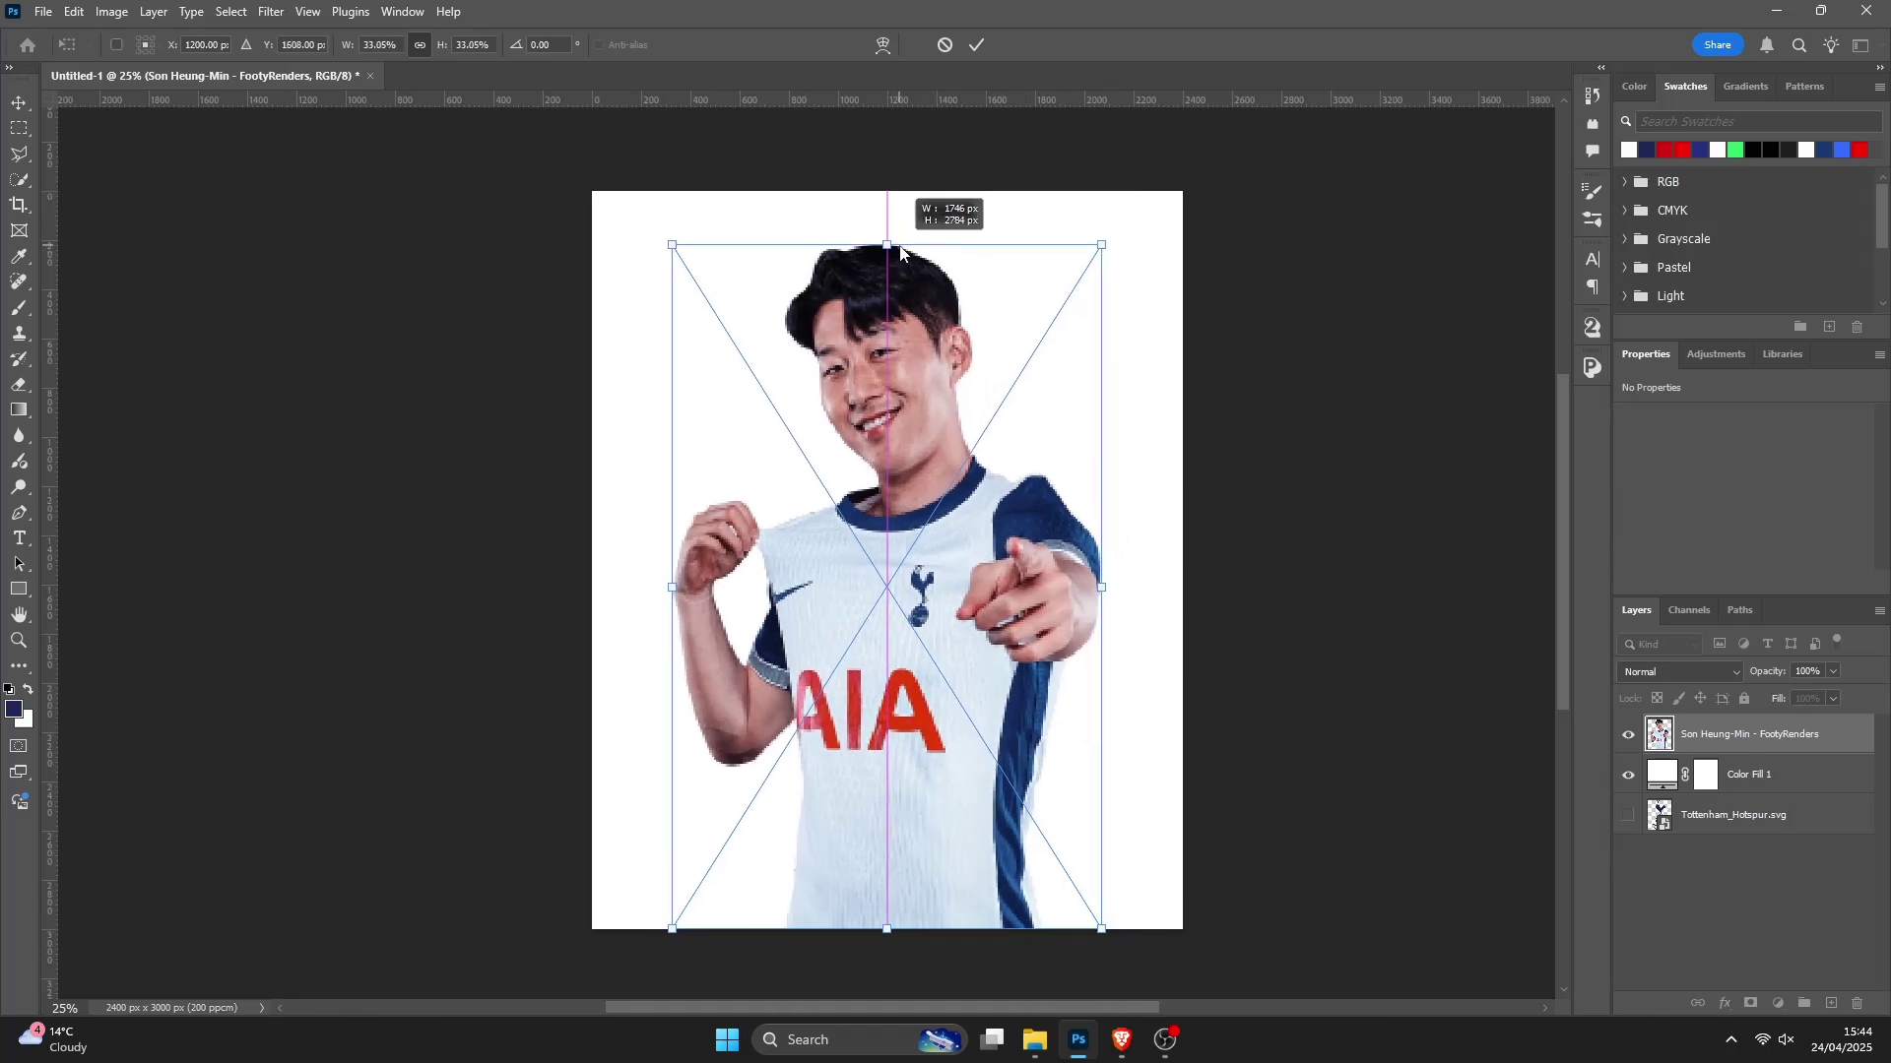
drag(937, 340, 900, 368)
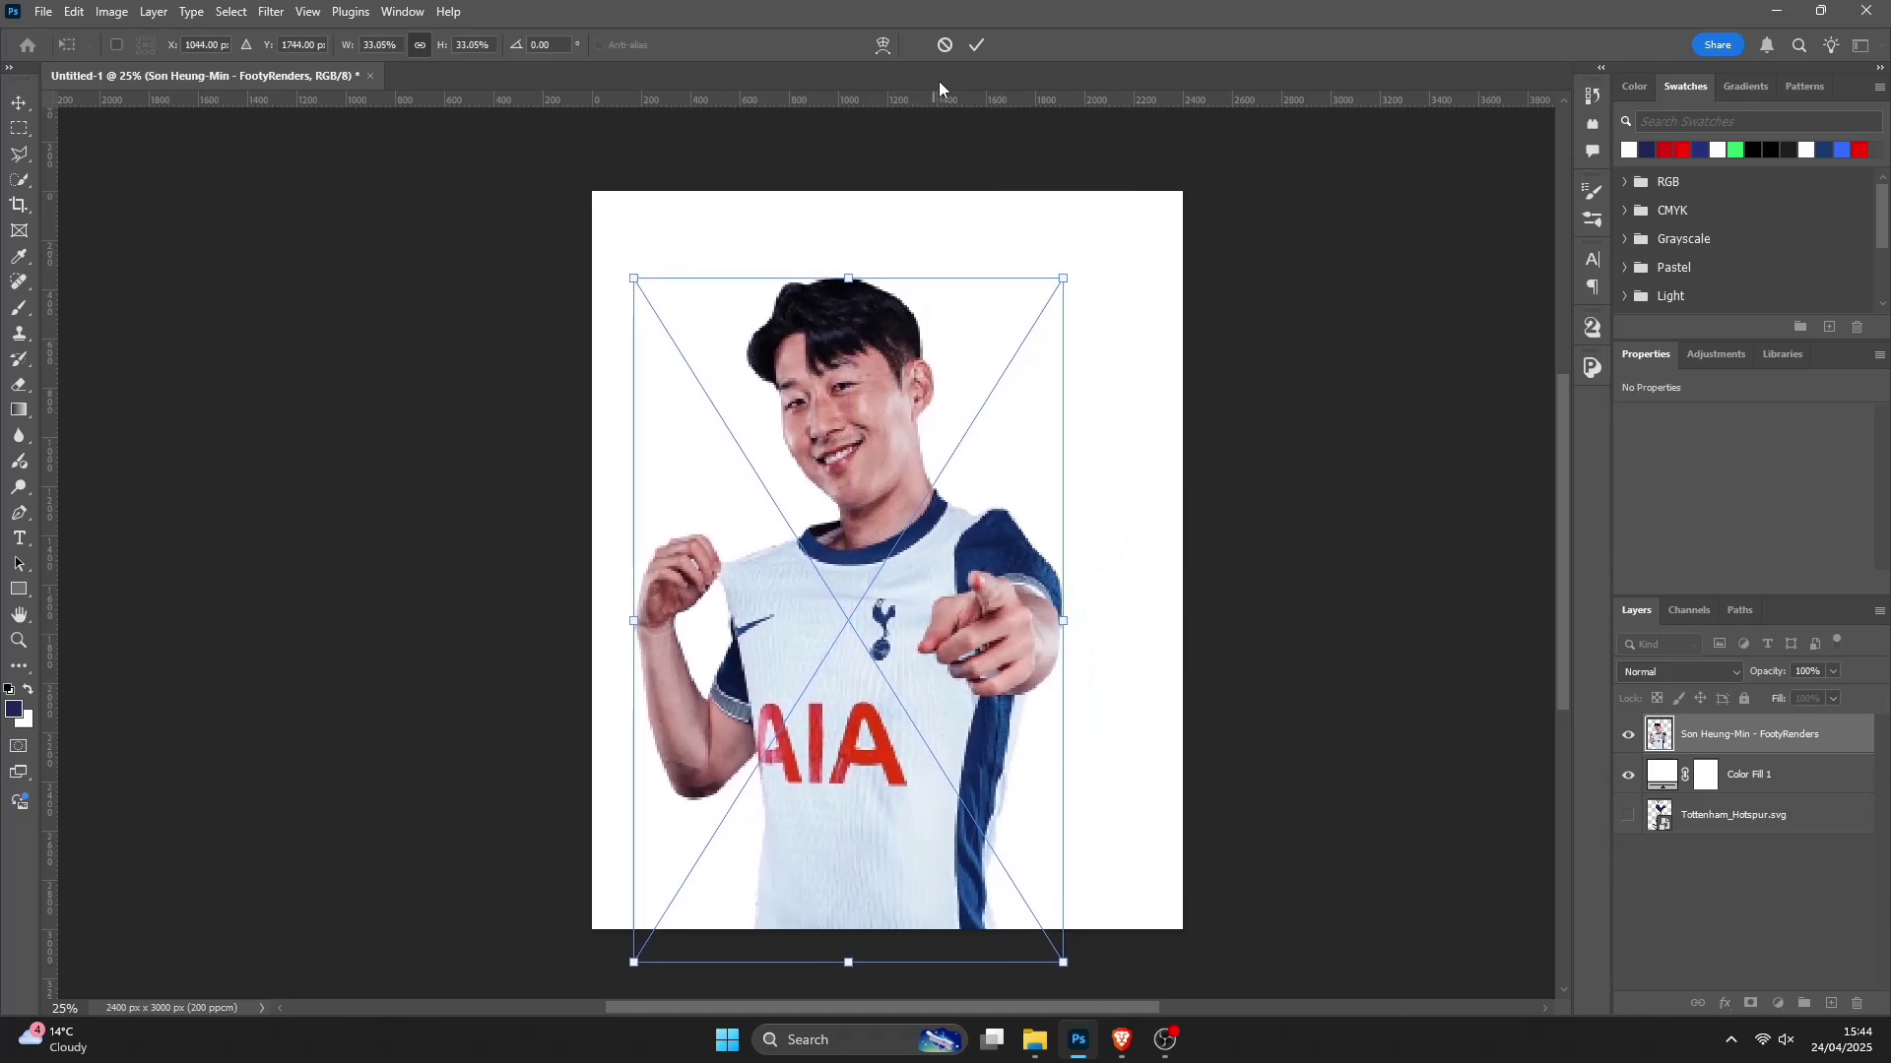
click(977, 44)
Step: Nudge the player image slightly left and down to about X 143 px, Y 364 px
click(19, 102)
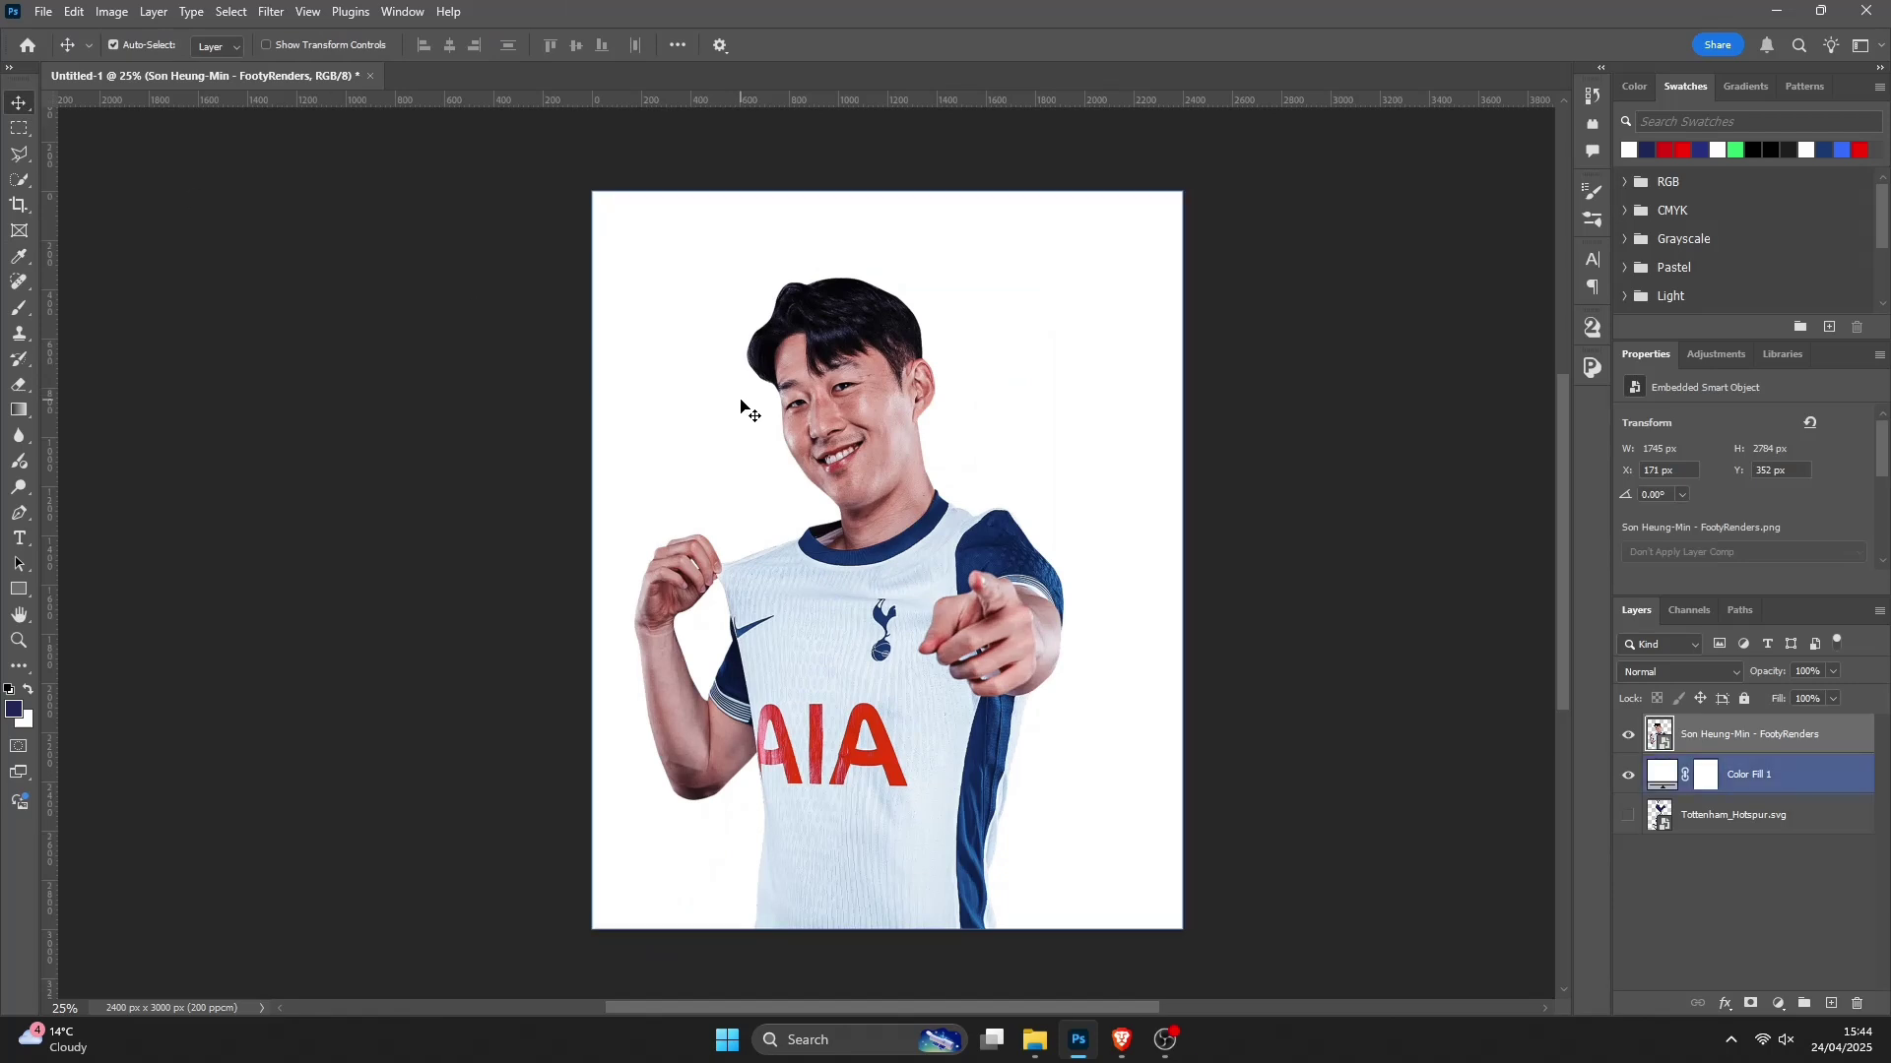
drag(789, 405, 789, 404)
key(shift+Left)
key(shift+Left)
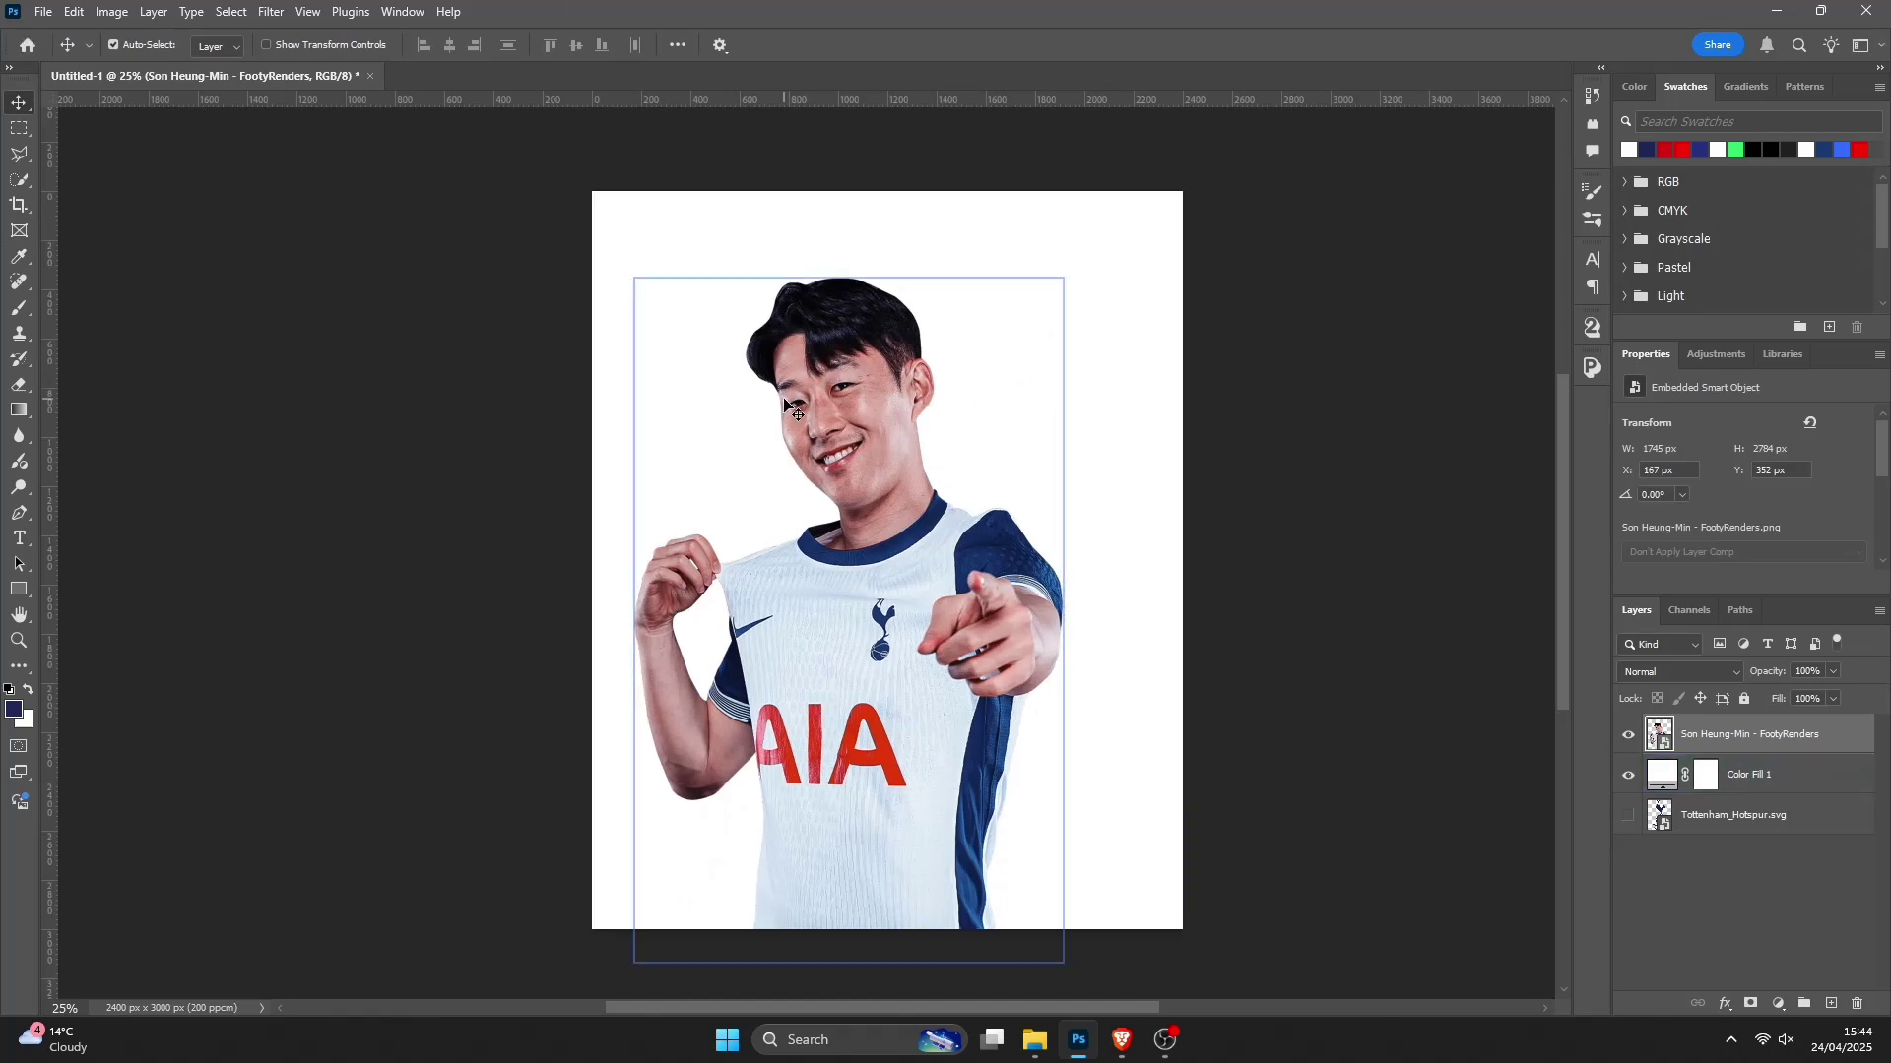
key(shift+Left)
key(shift+Left)
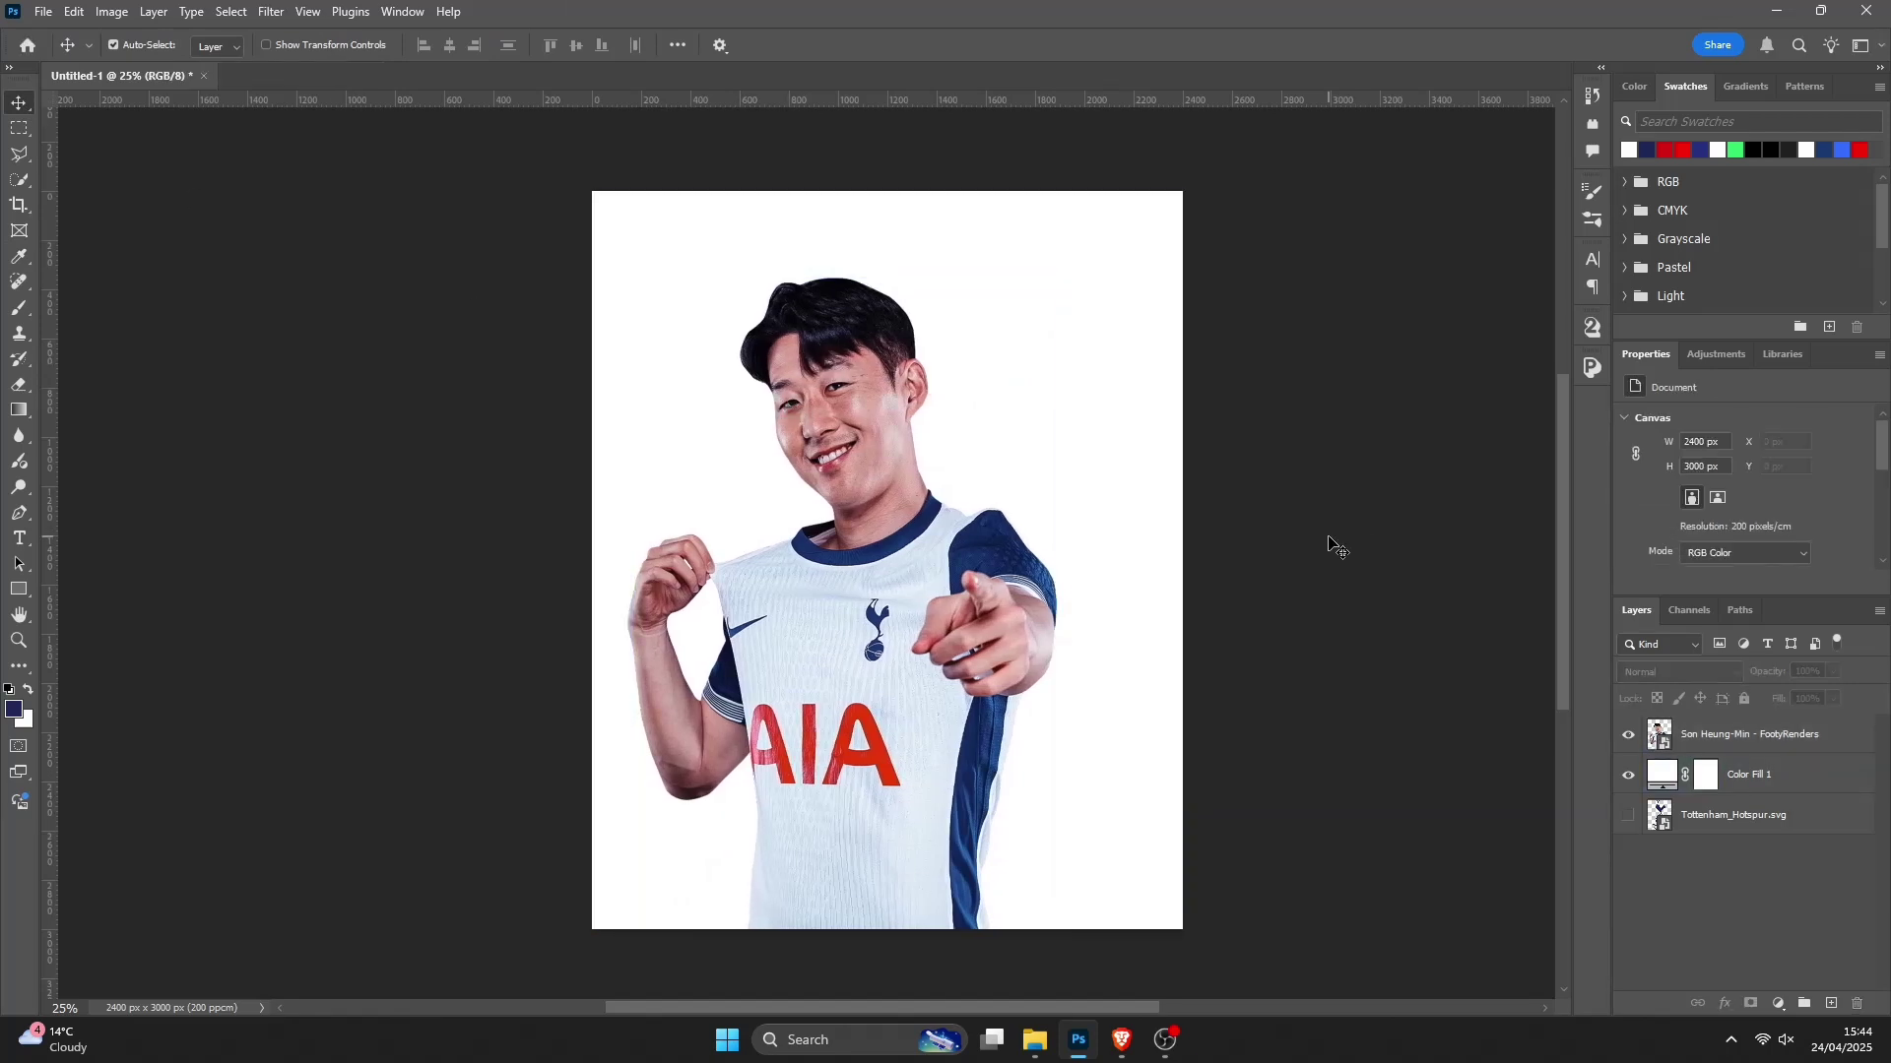
drag(988, 598, 988, 600)
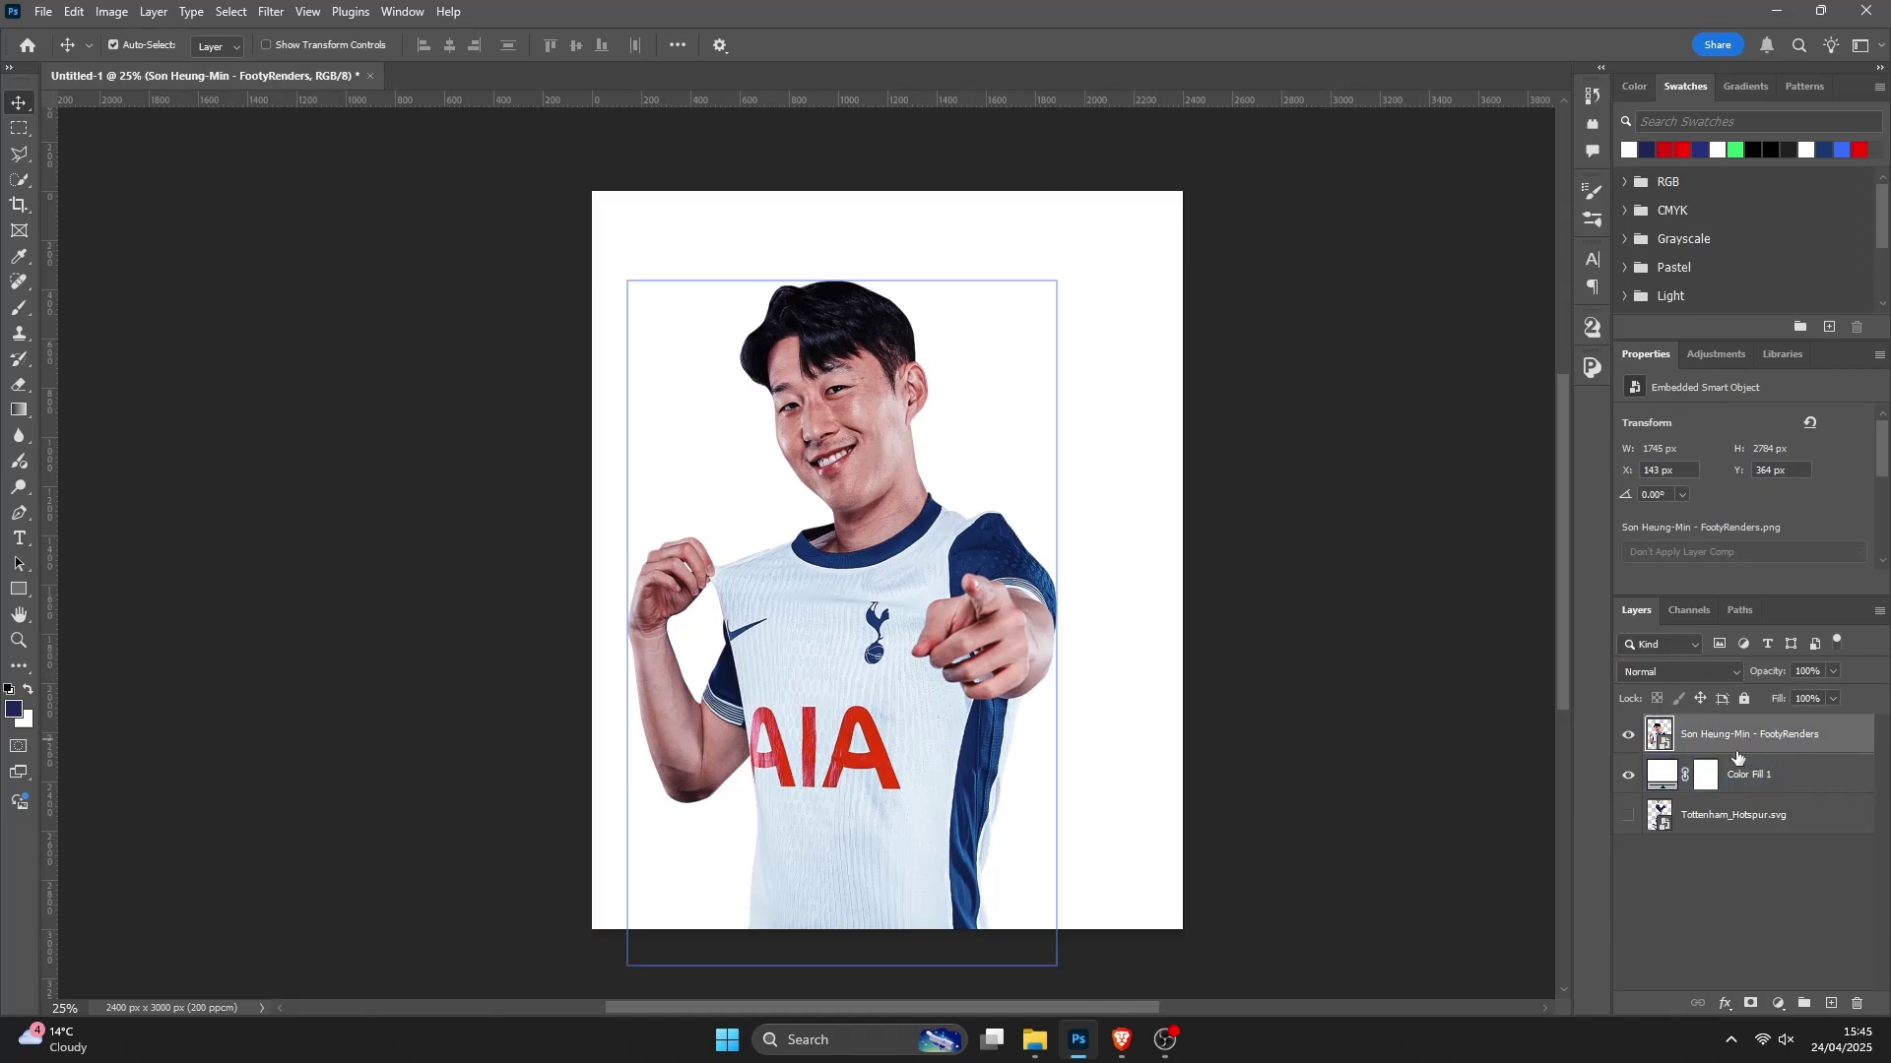
Step: Apply a Camera Raw Filter to the player image with Texture +32, Clarity +30 and Contrast +22
click(271, 11)
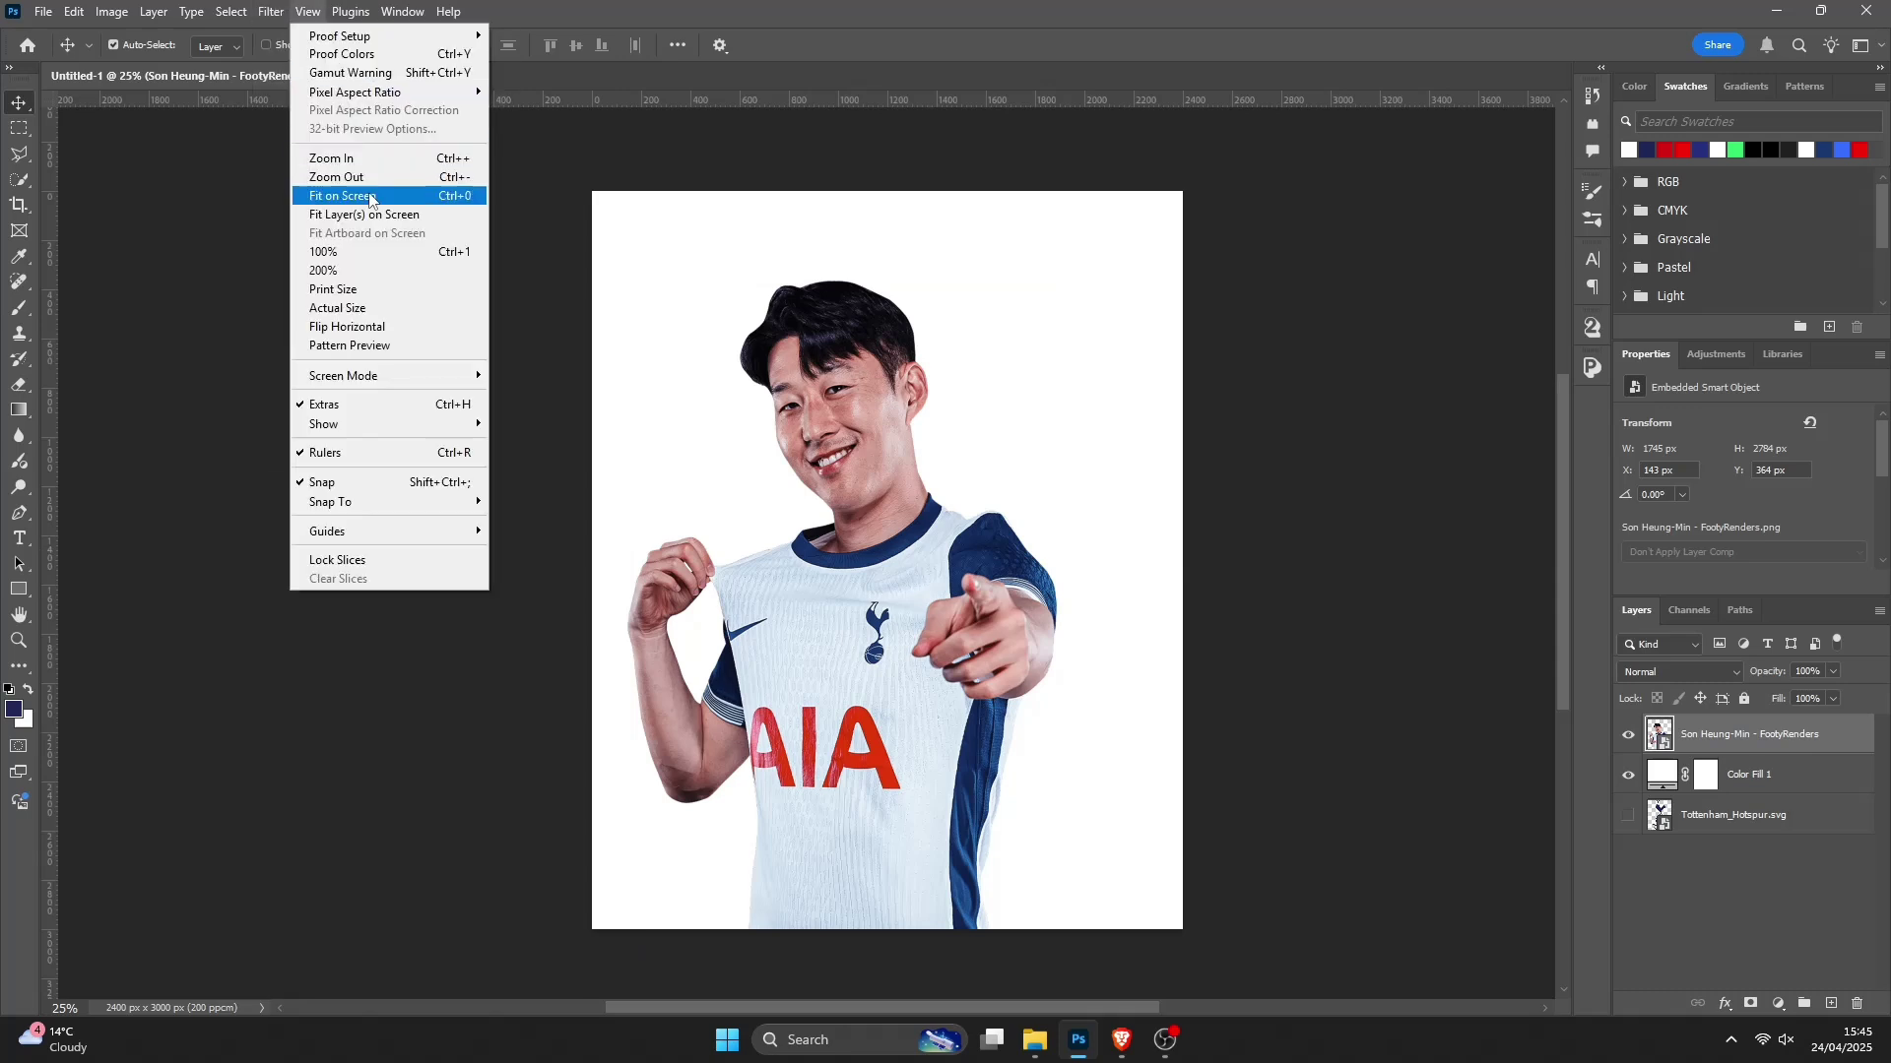
click(307, 198)
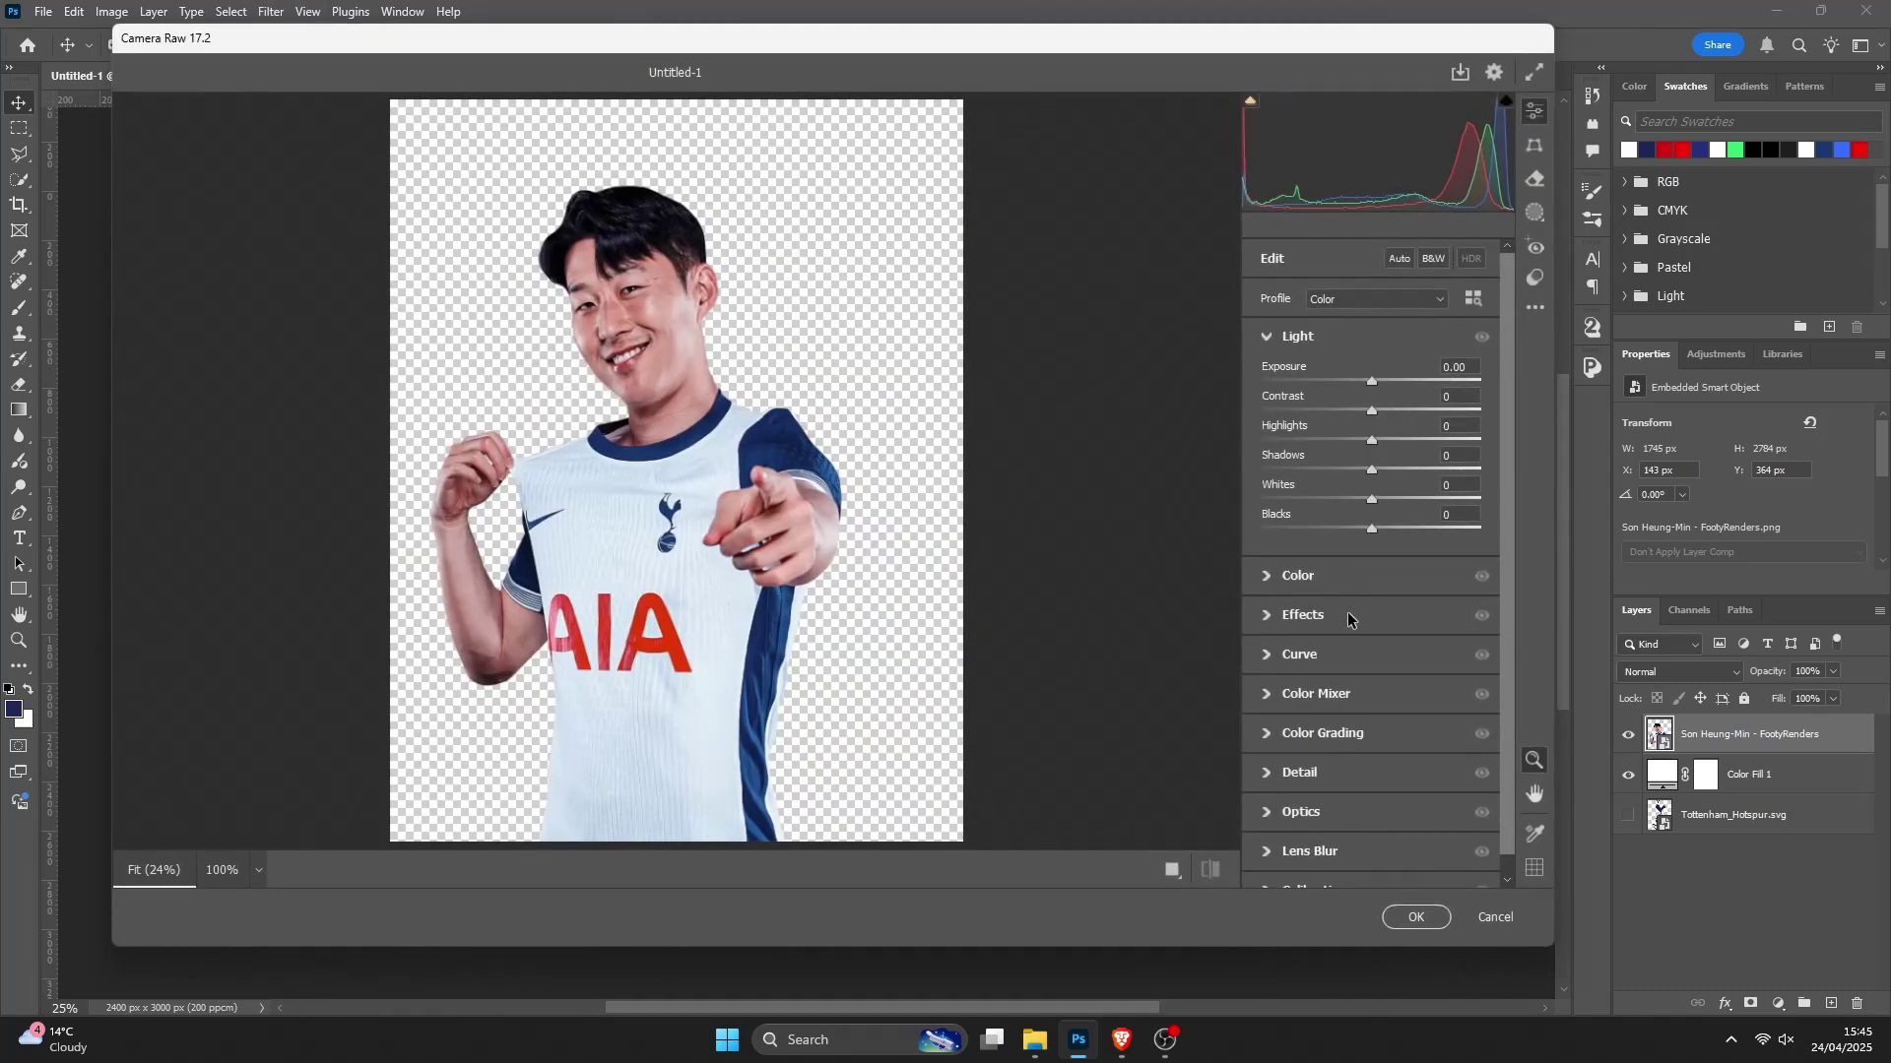
click(1347, 611)
drag(1372, 488, 1408, 457)
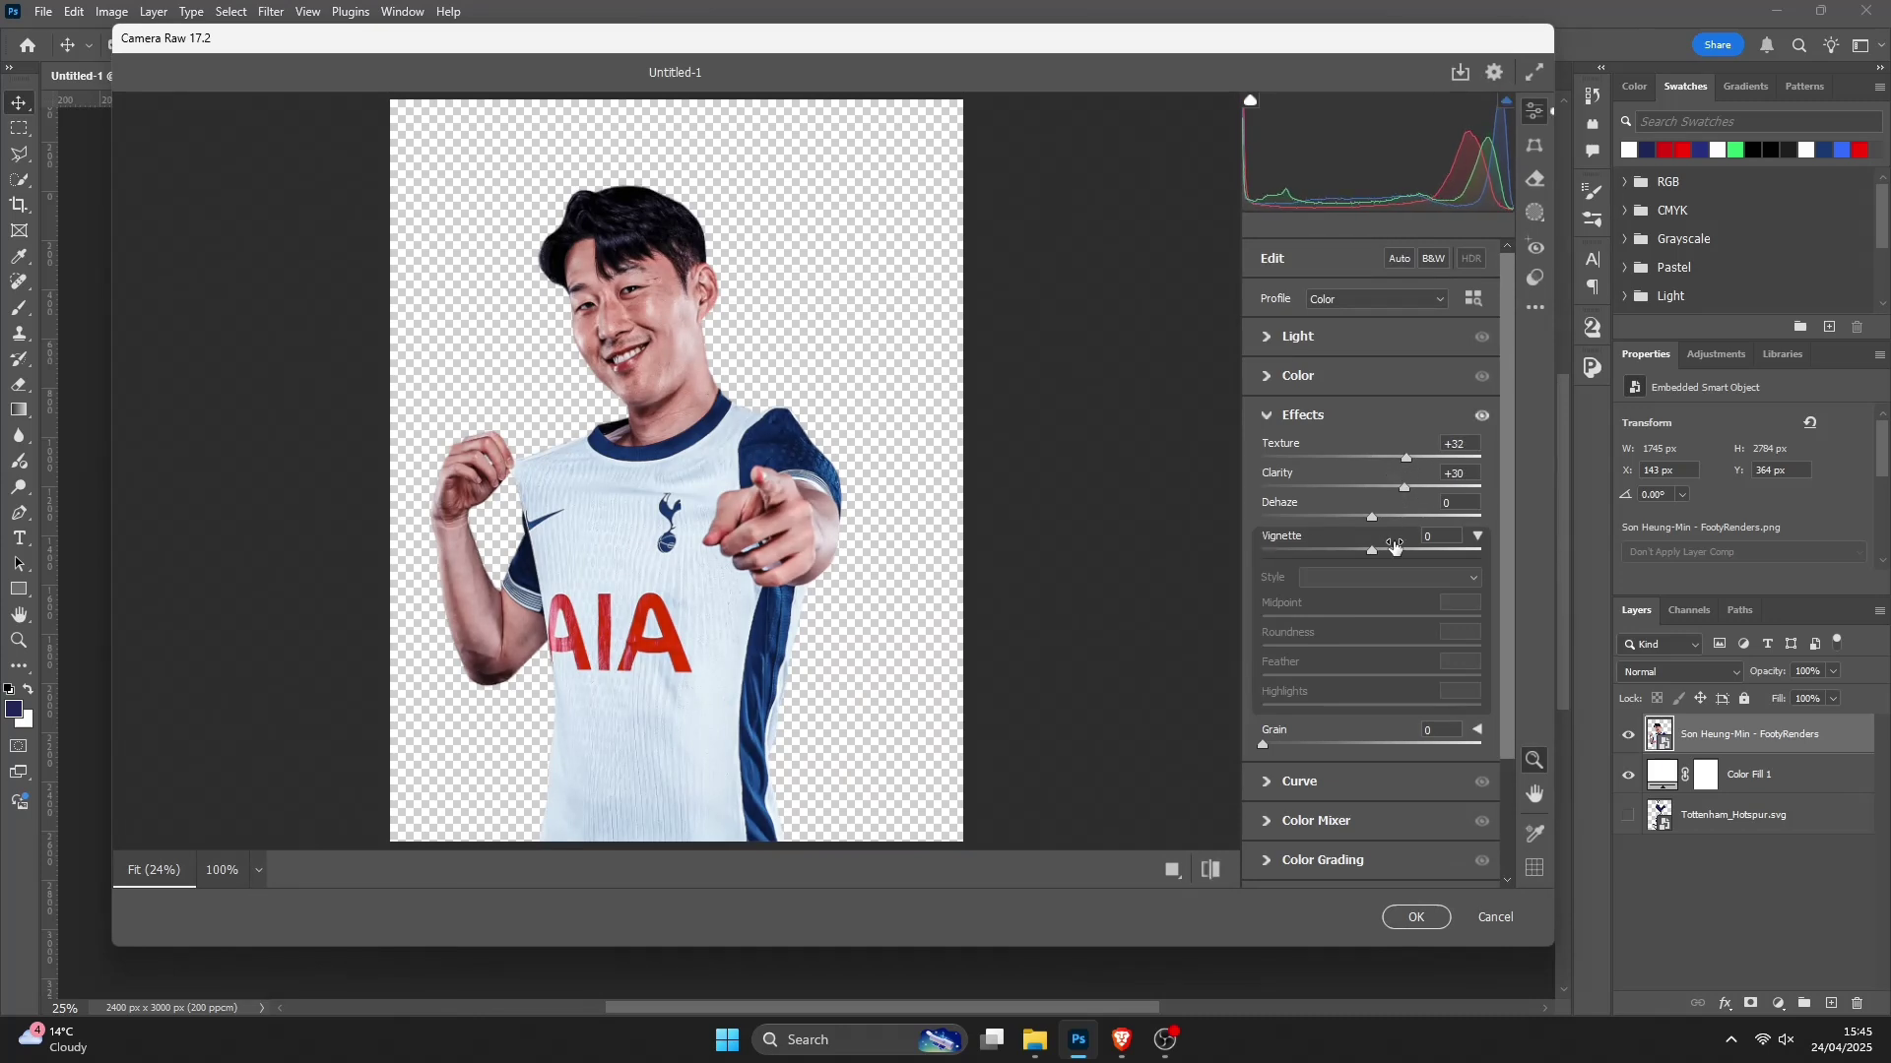
click(1387, 339)
drag(1375, 412, 1396, 411)
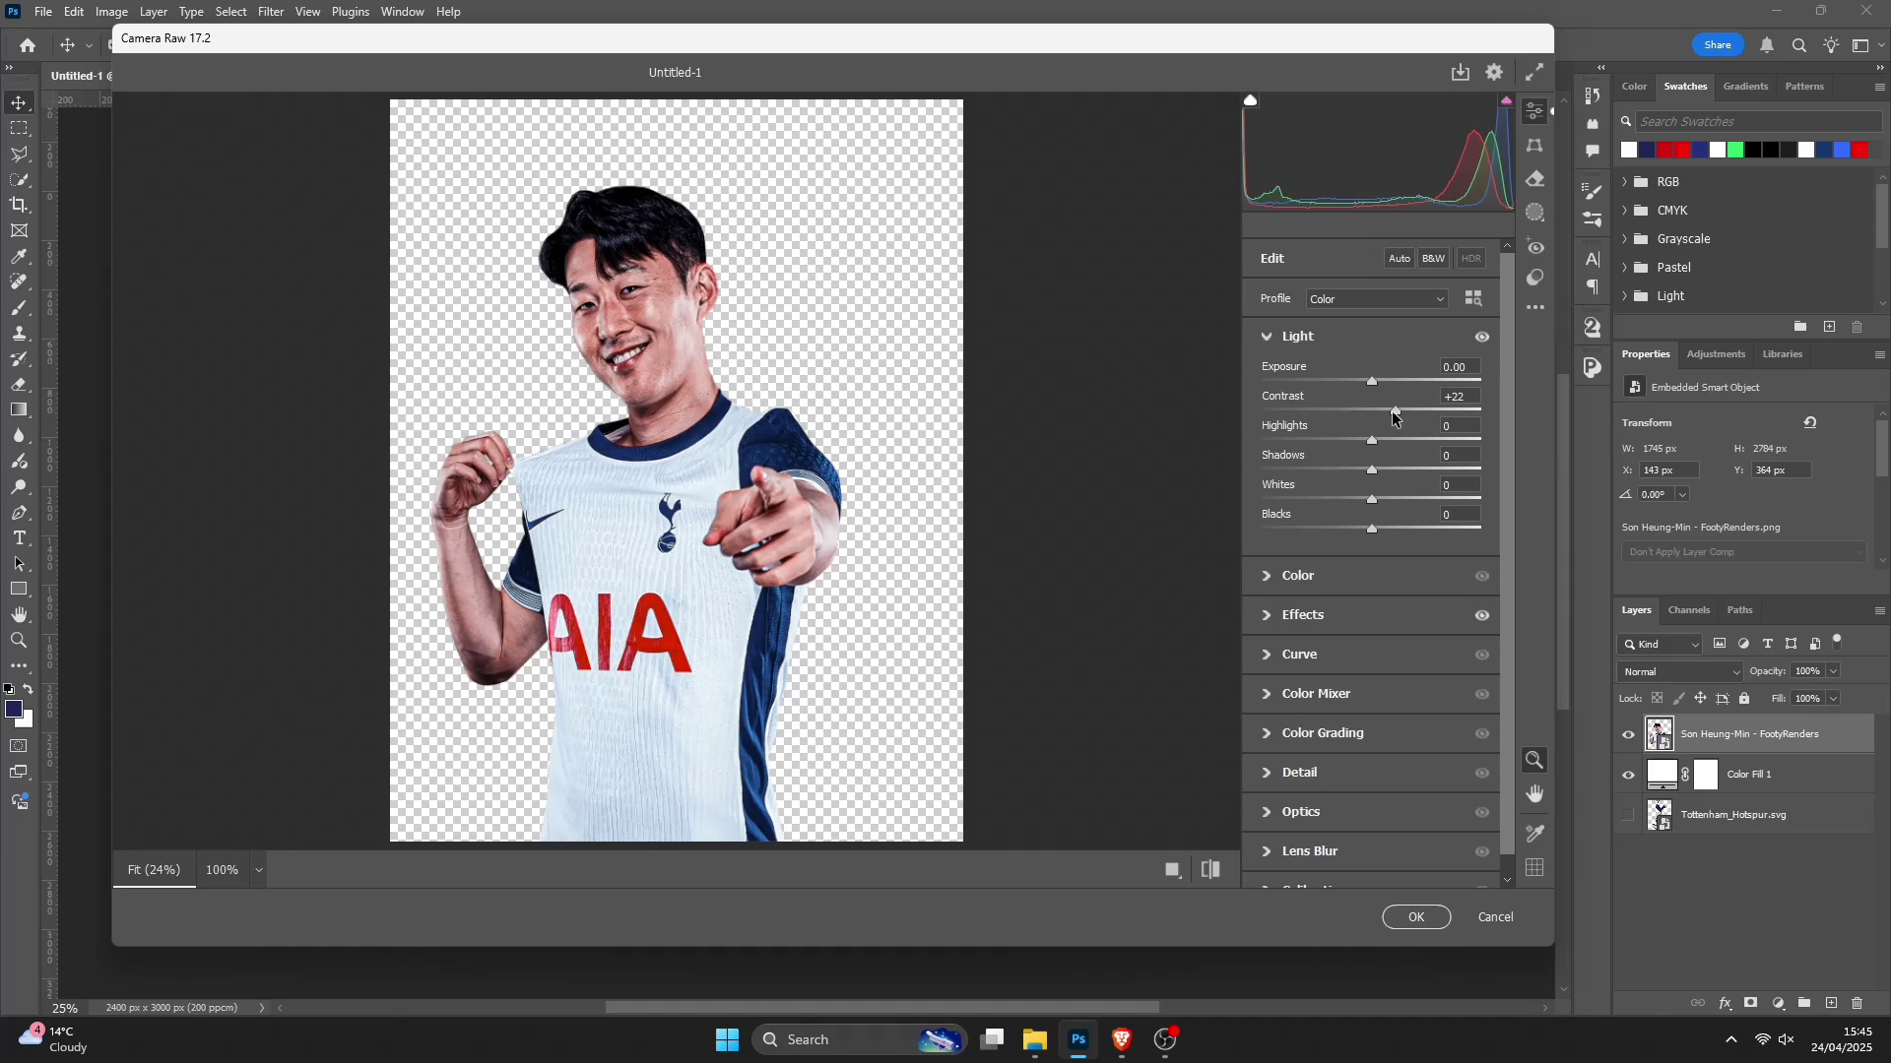
click(1424, 917)
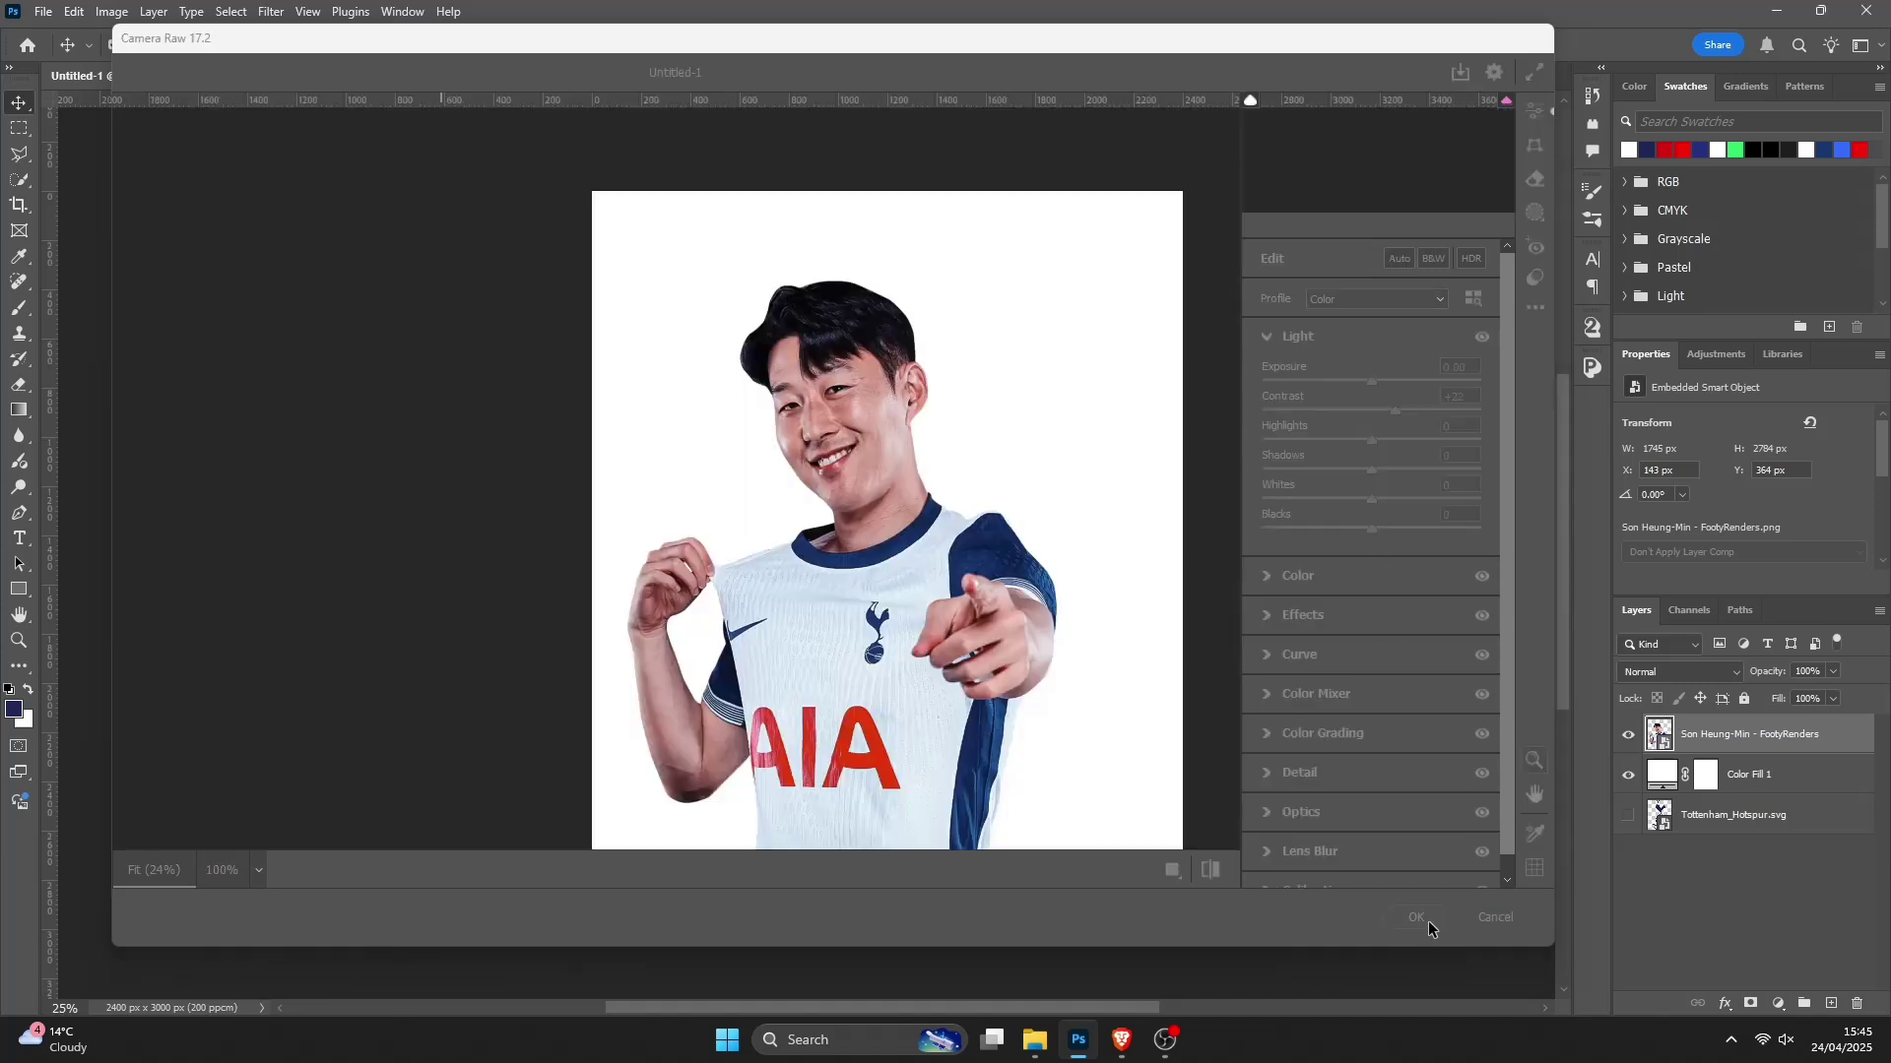
click(1666, 830)
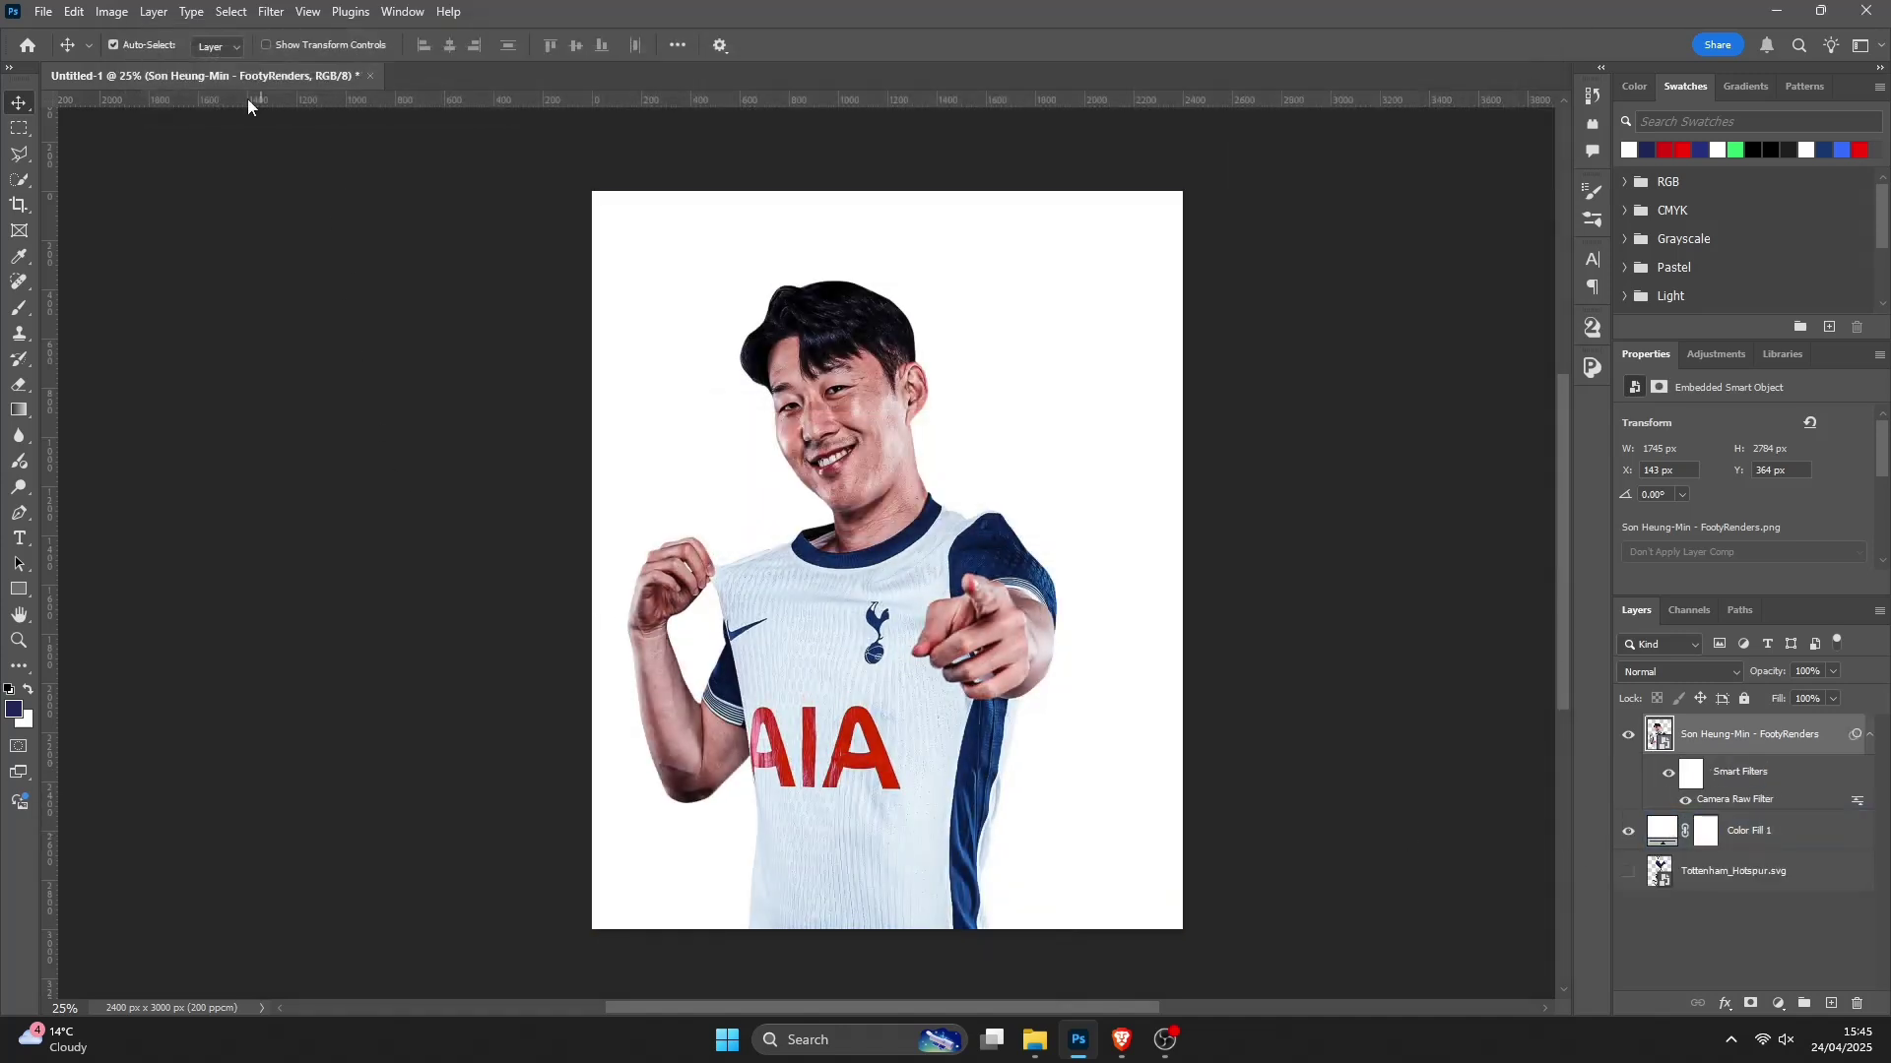
Step: Apply a Shadows/Highlights adjustment to the player image with Shadows 19% and Highlights 9%
click(111, 11)
mouse_move(246, 65)
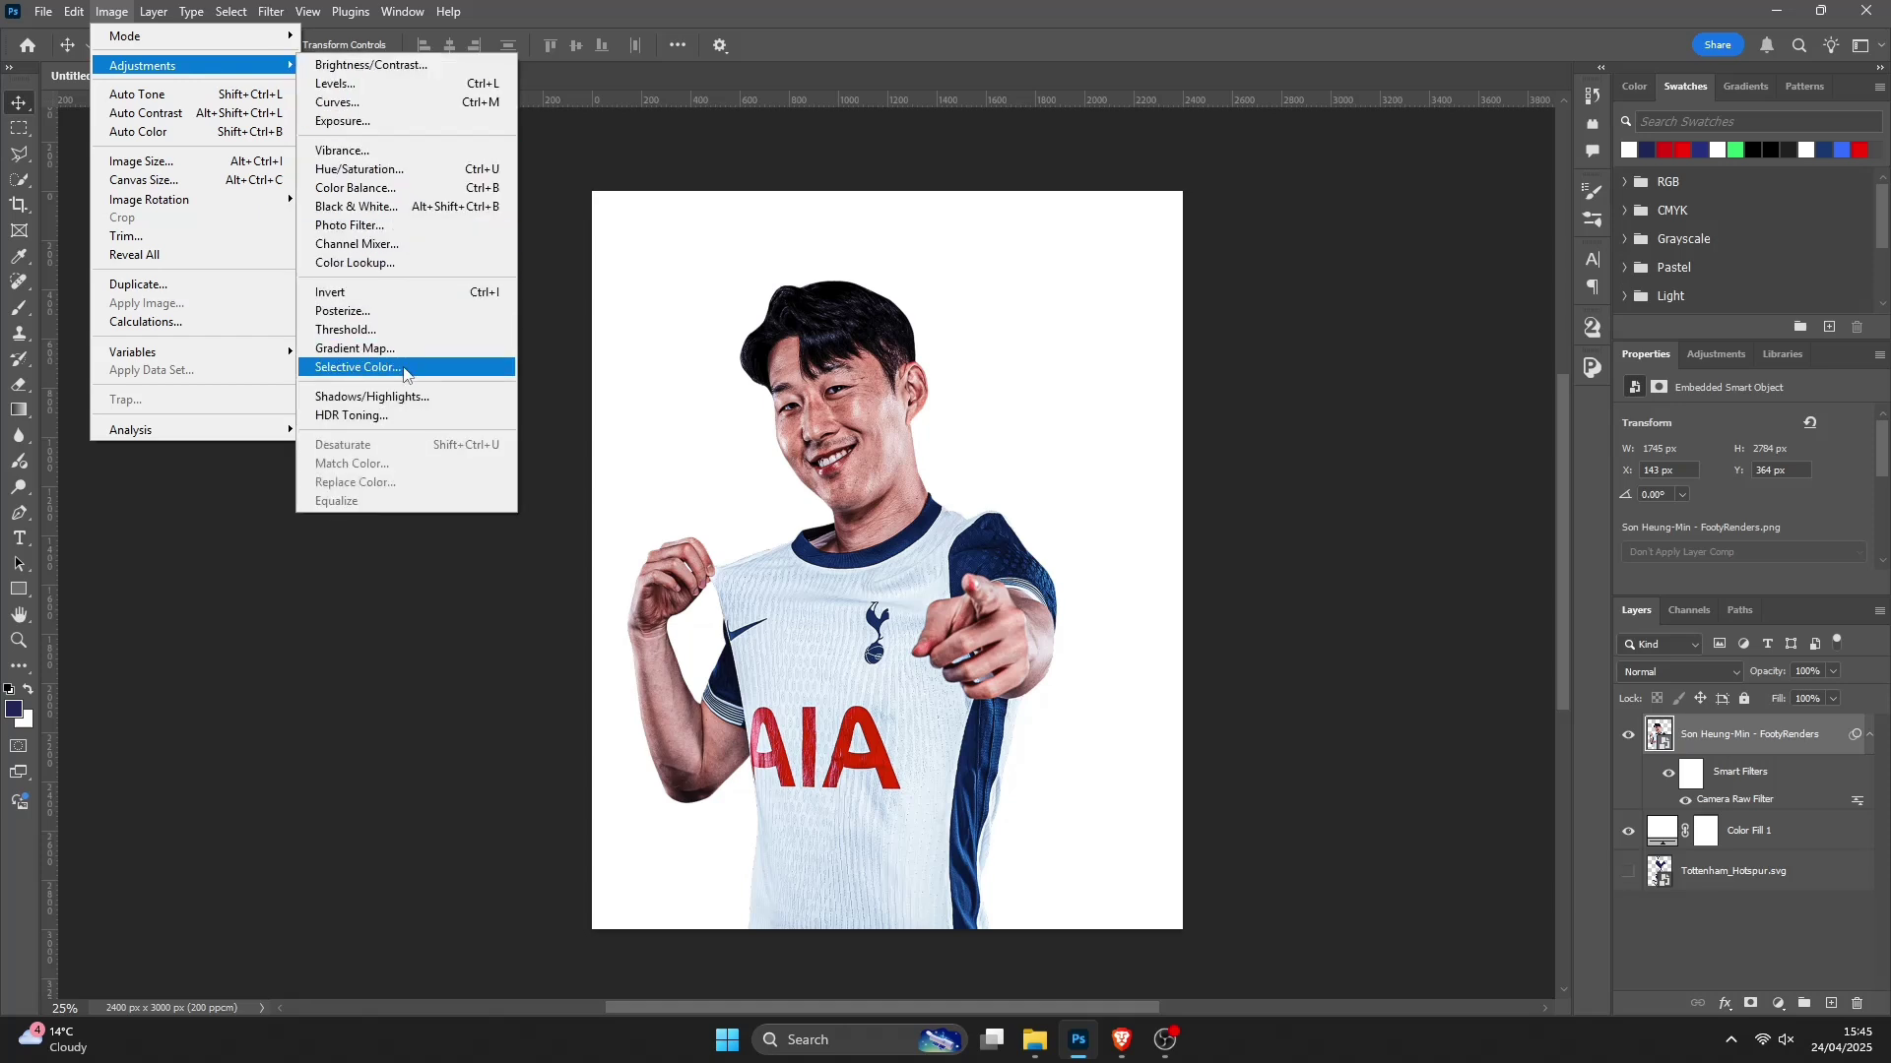
click(408, 398)
text(0)
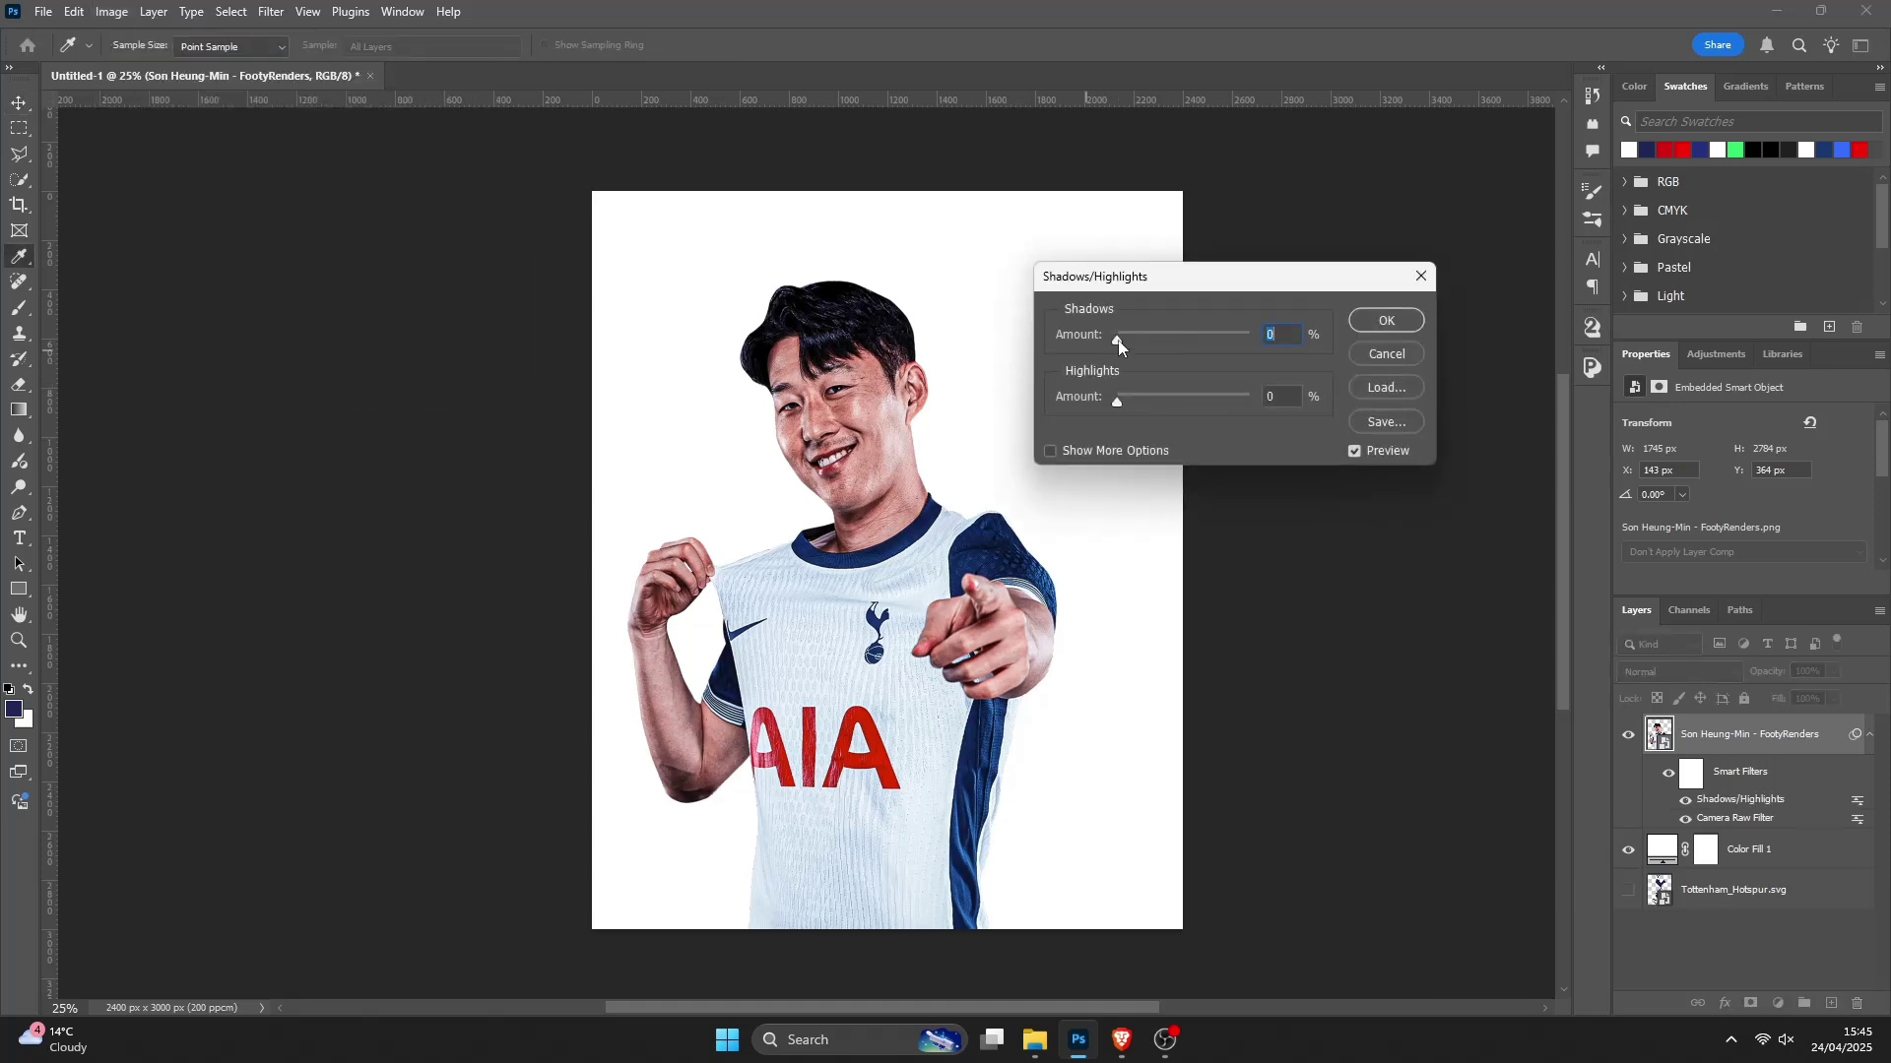
drag(1117, 339, 1130, 407)
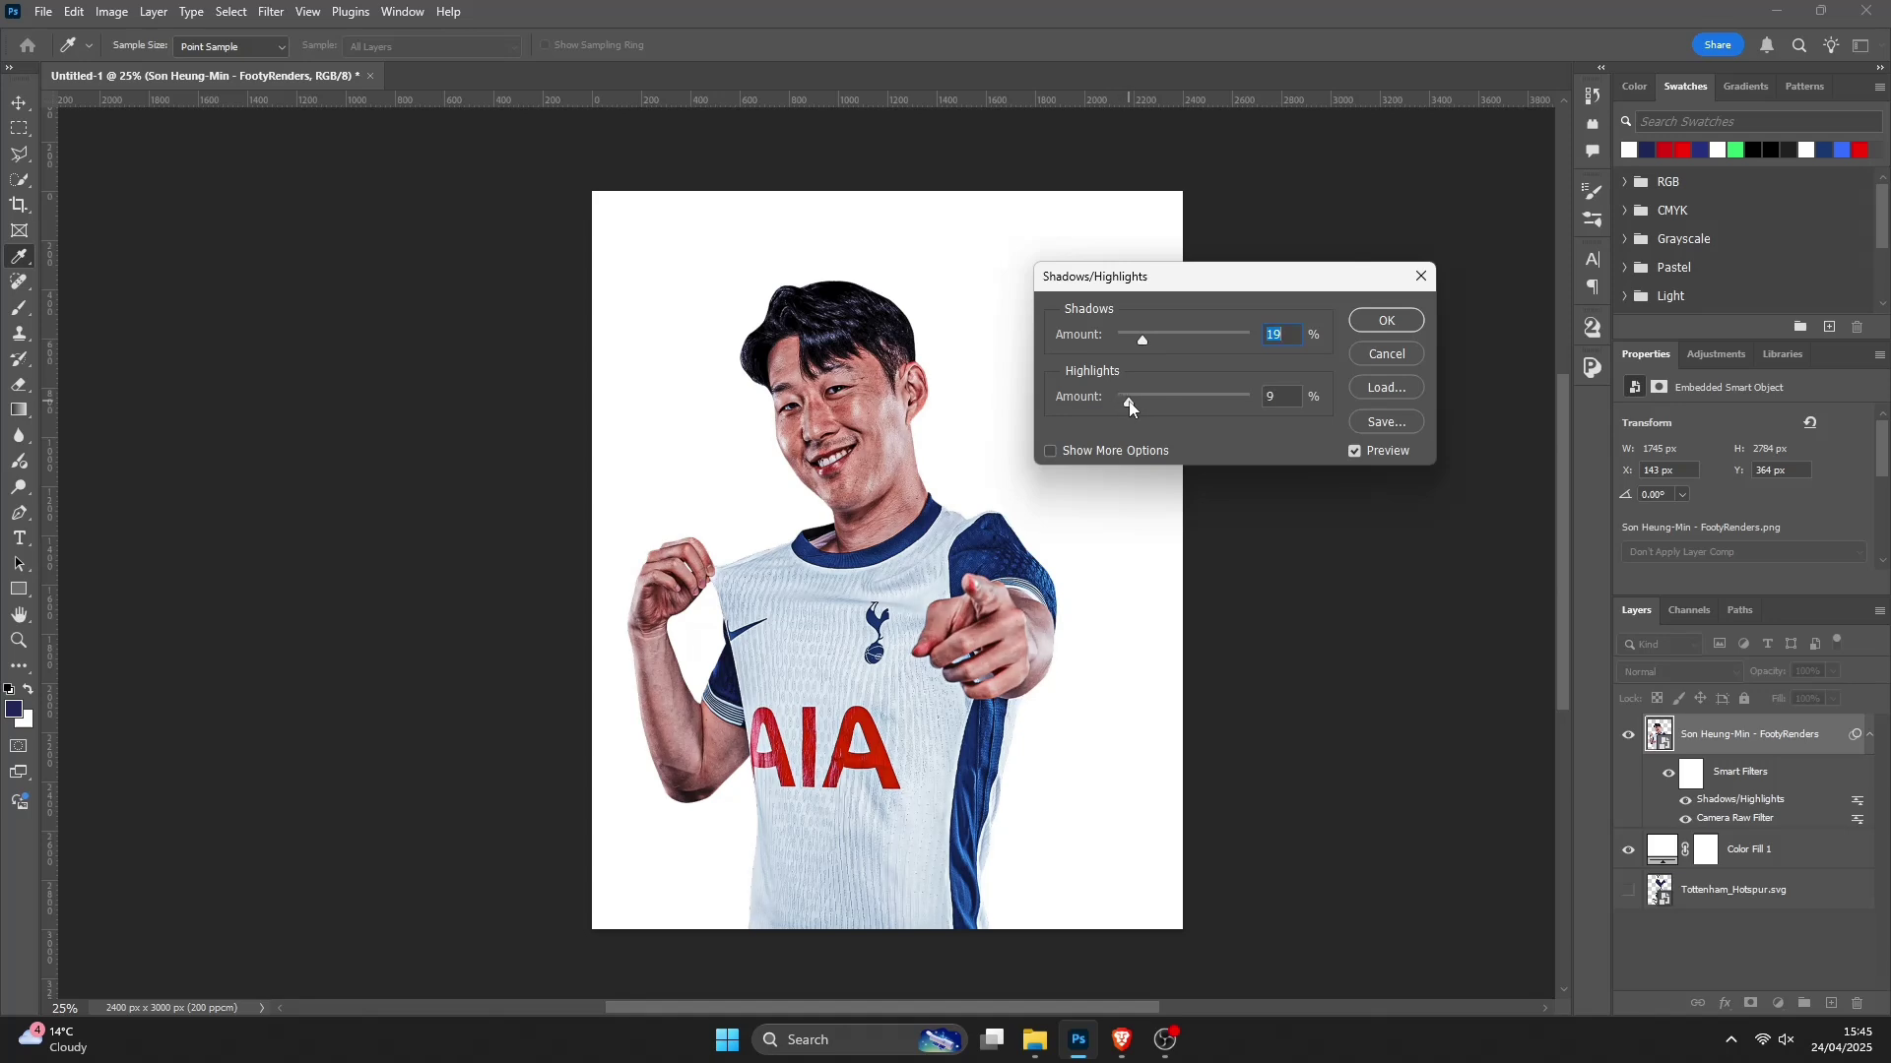
click(1389, 321)
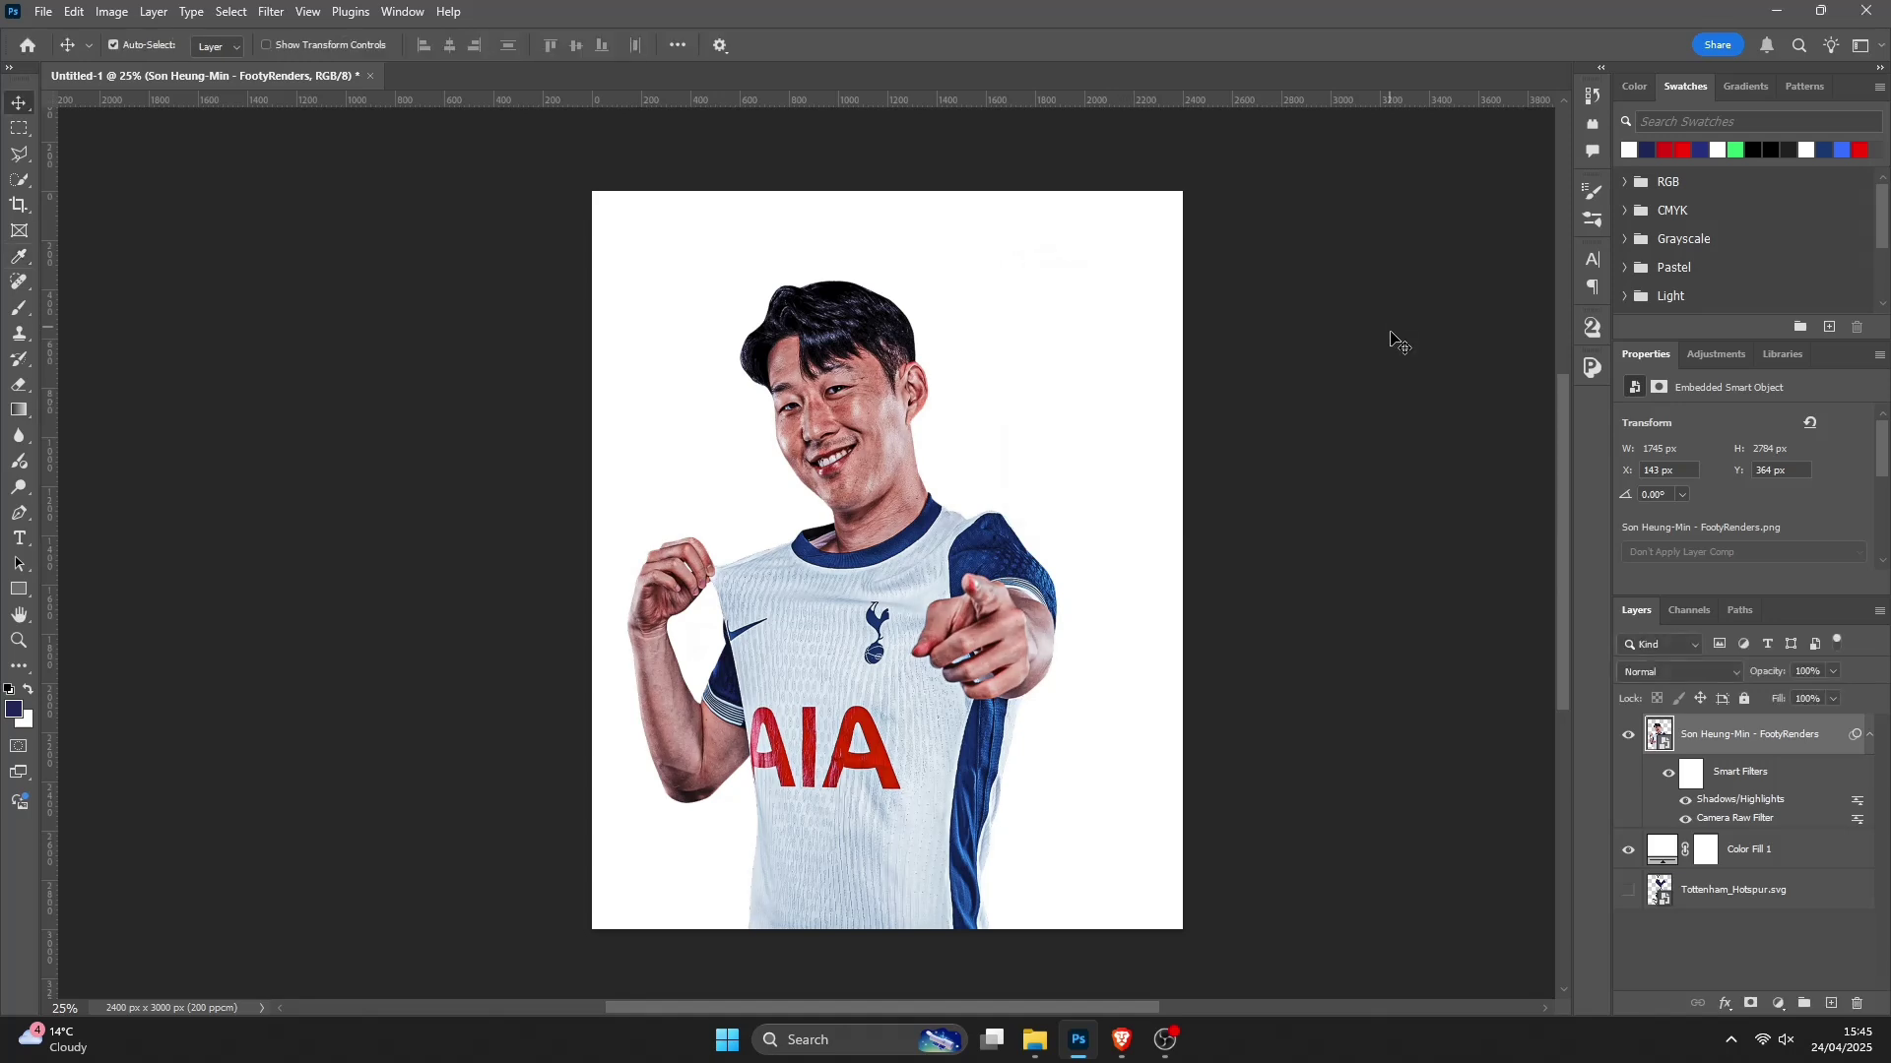
Step: Compare the player image with and without its smart filters
click(1668, 774)
click(1668, 774)
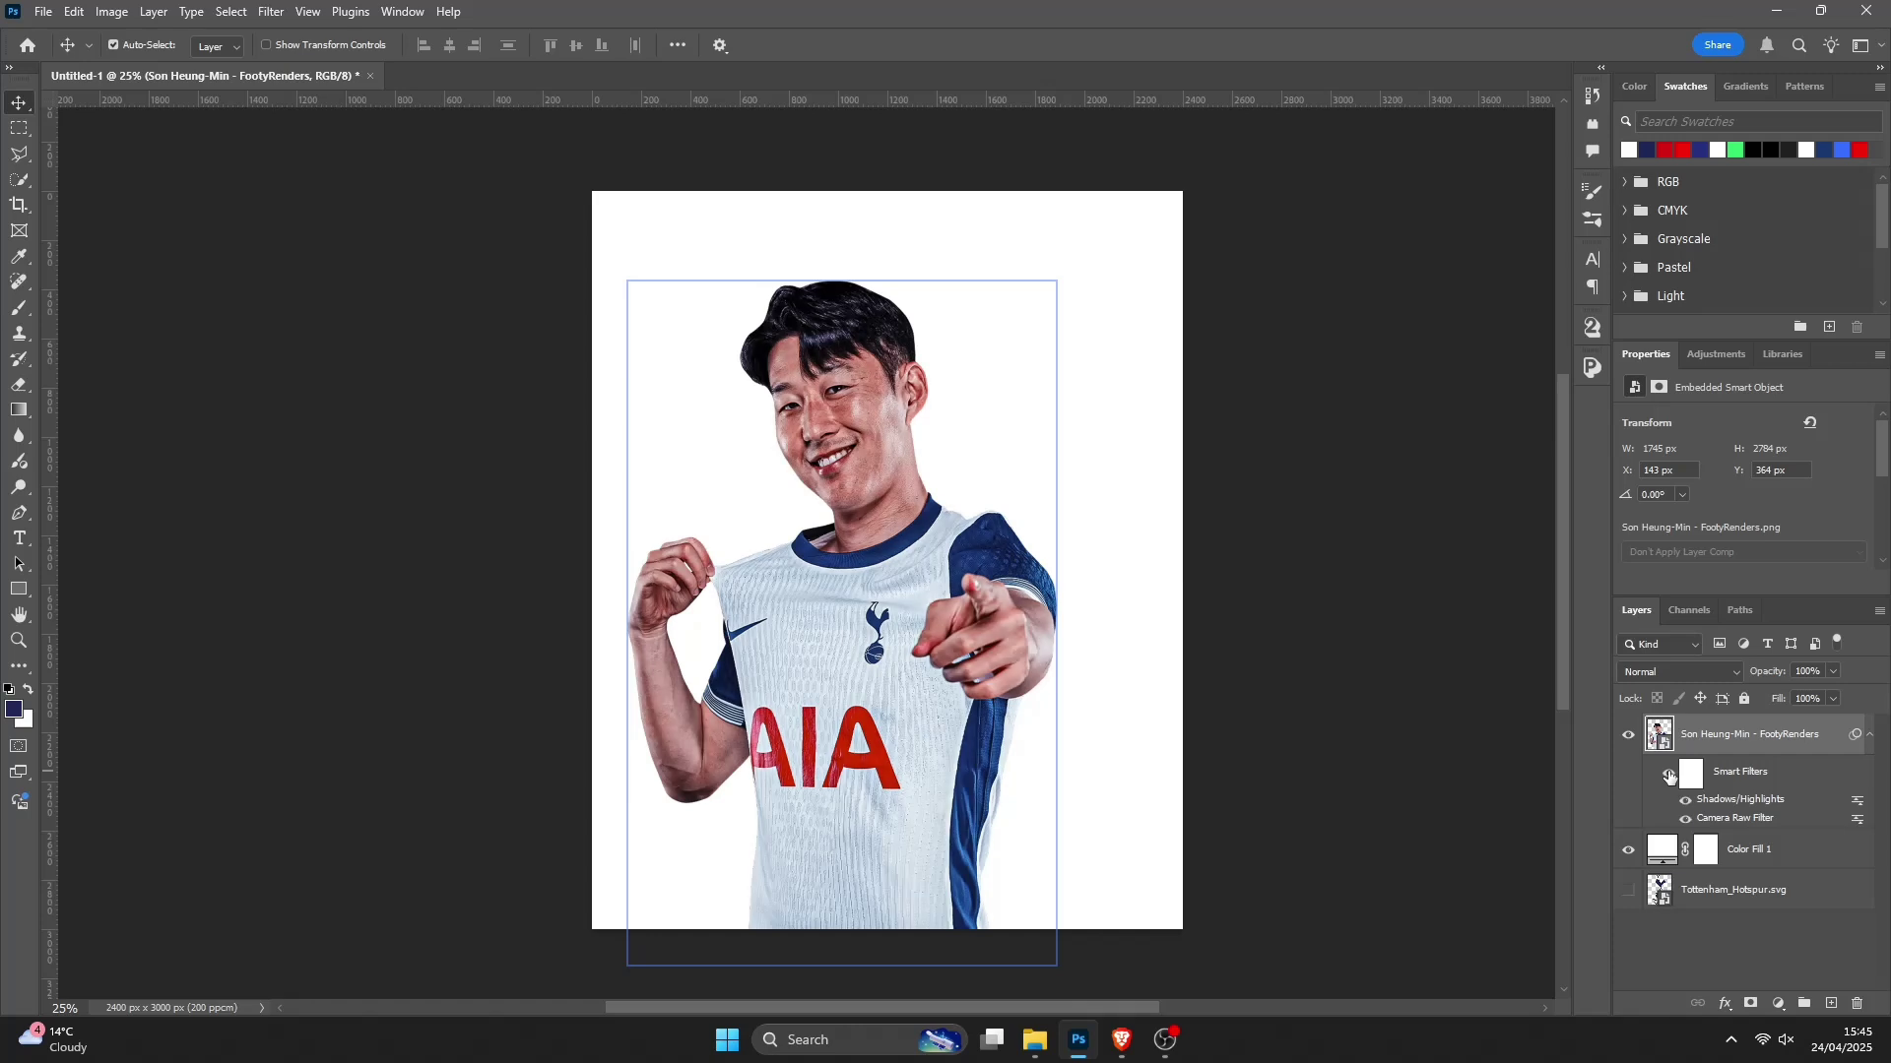
click(1669, 774)
click(1668, 774)
Step: Hide the player layer and add a new blank layer above the white colour fill
click(1627, 736)
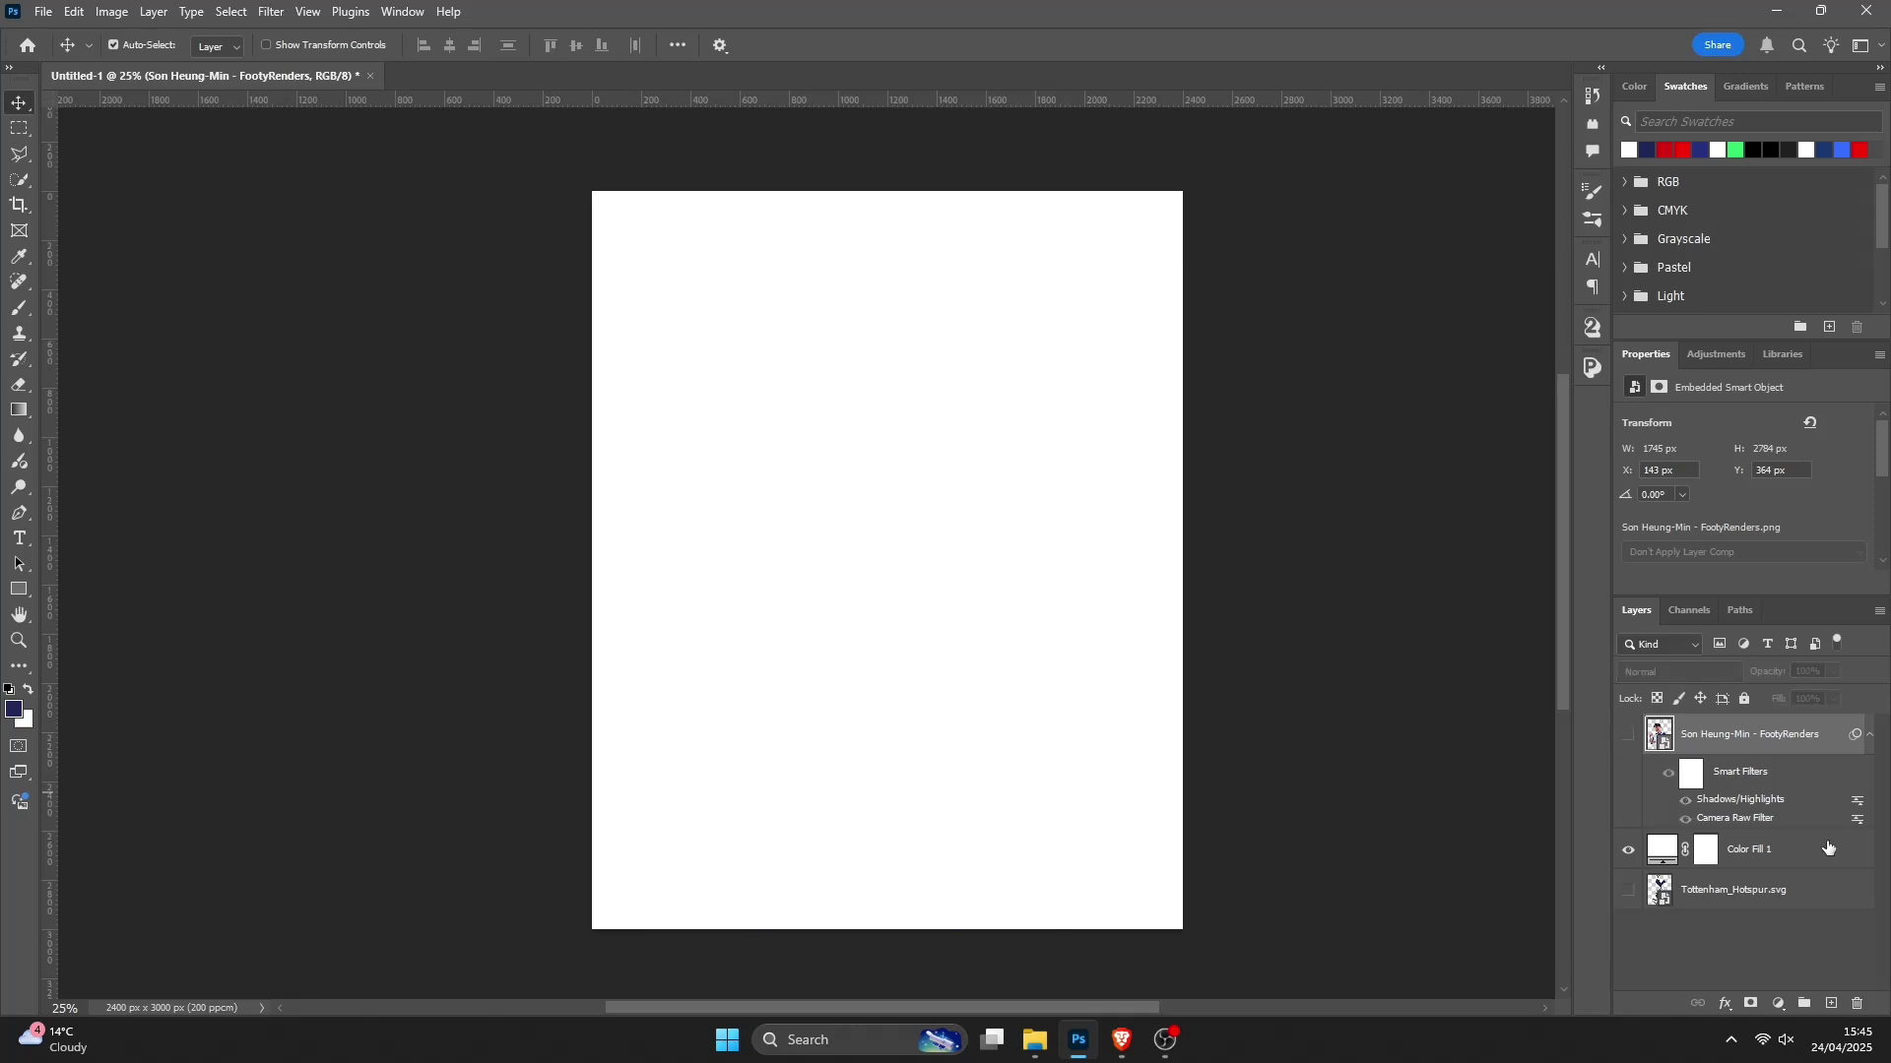
click(1819, 852)
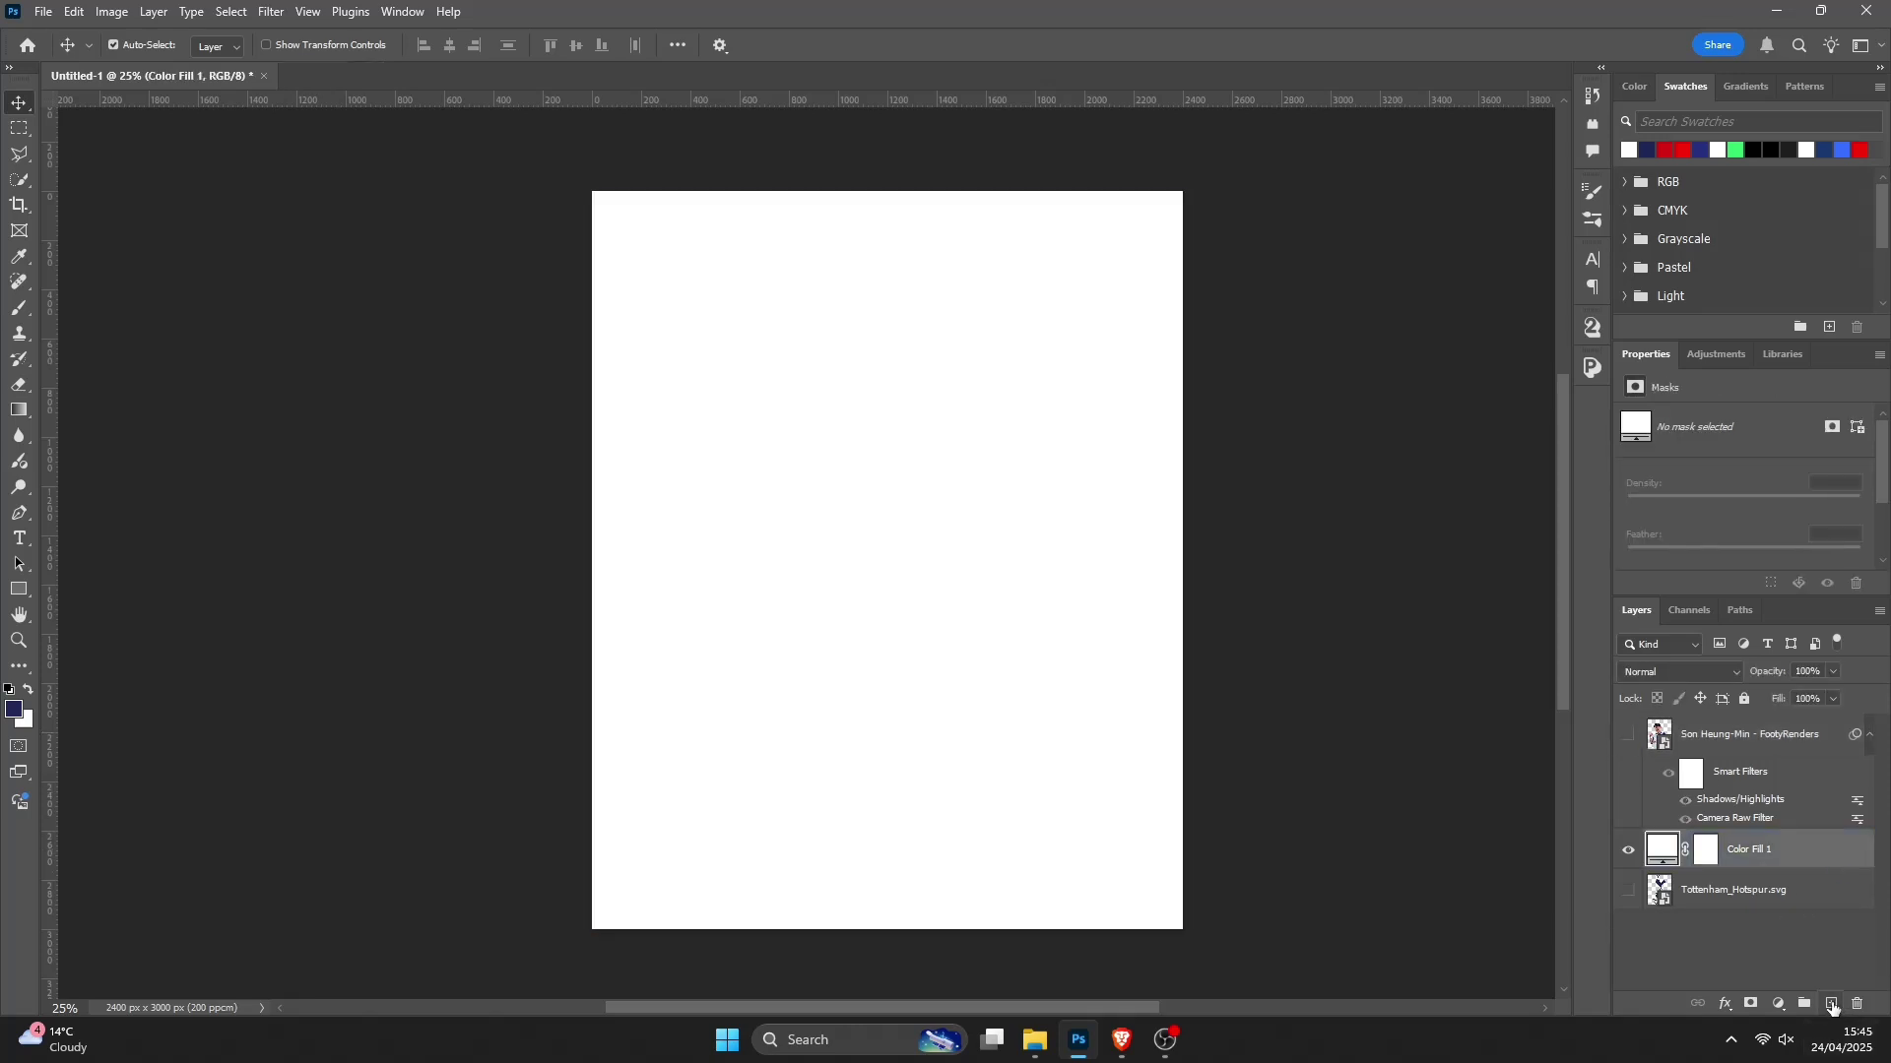
click(1832, 1004)
Step: Add navy paragraph text reading MATCHDAY at 140 pt in a text box spanning the full poster width
click(24, 539)
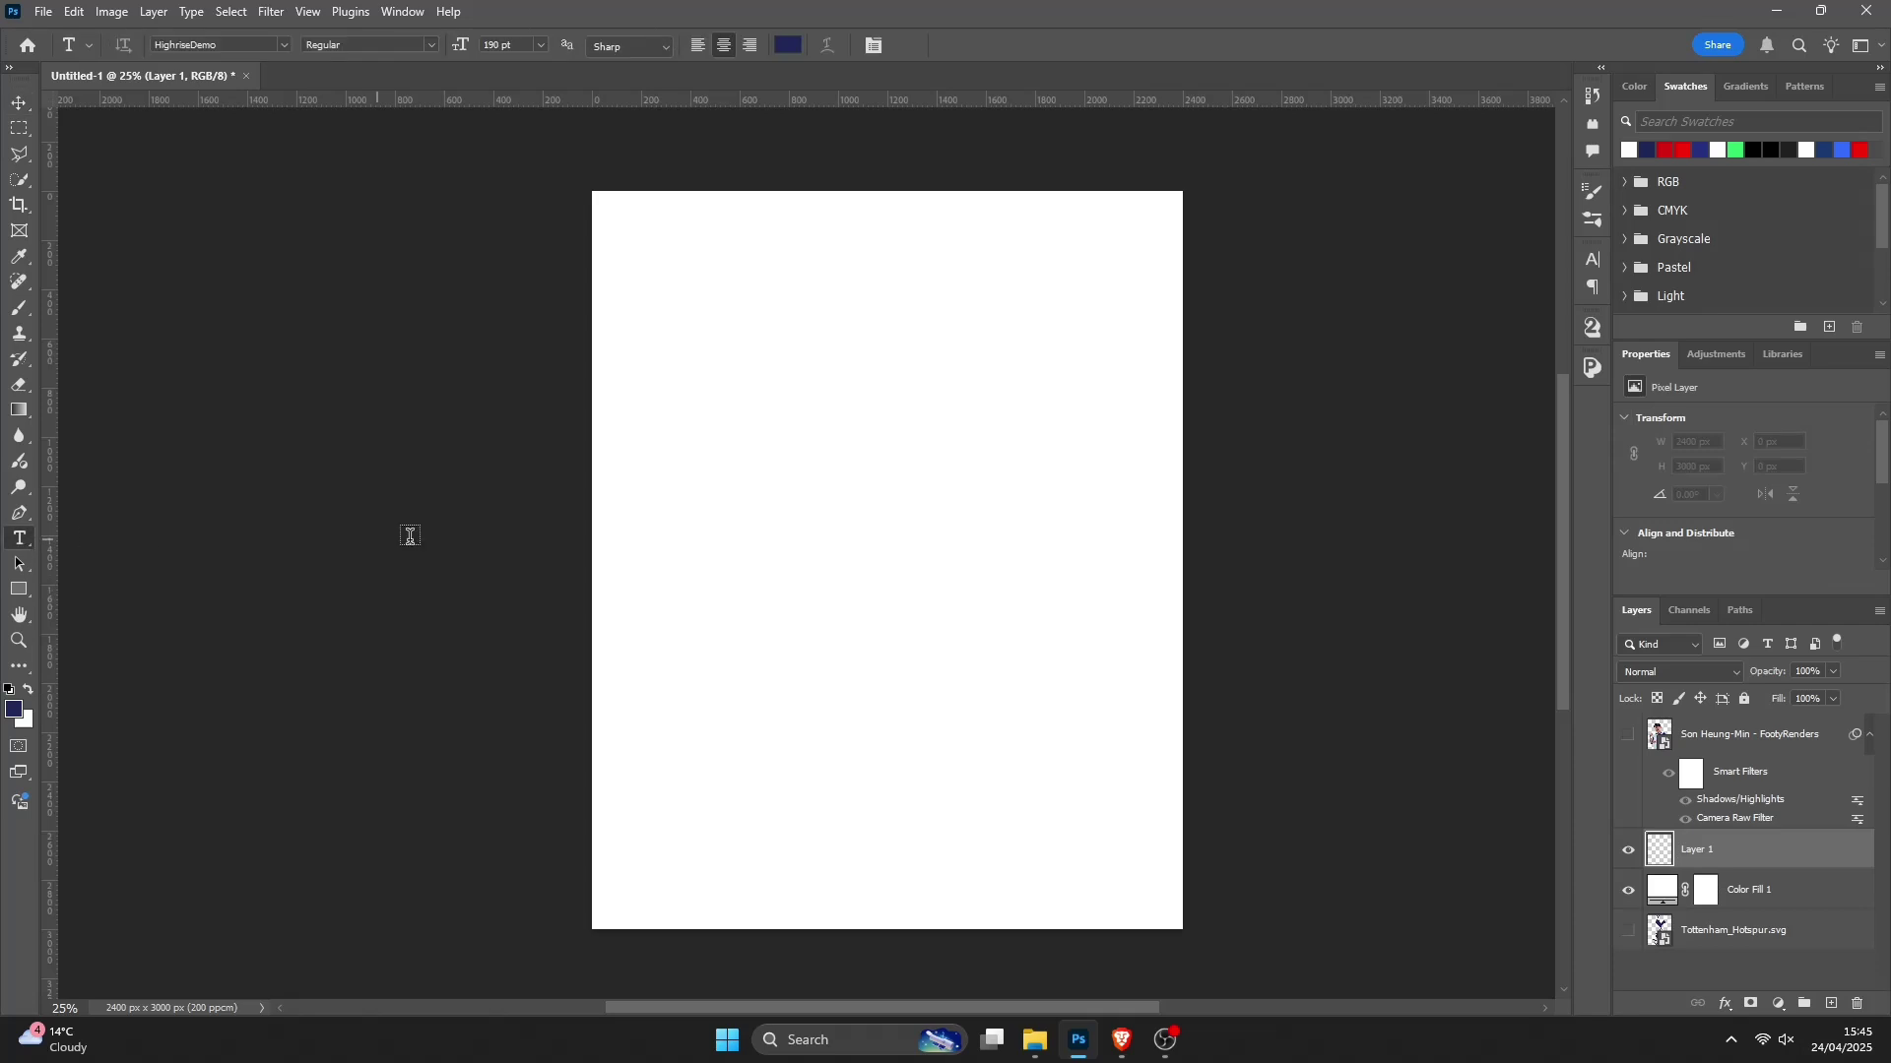
drag(592, 348, 1183, 927)
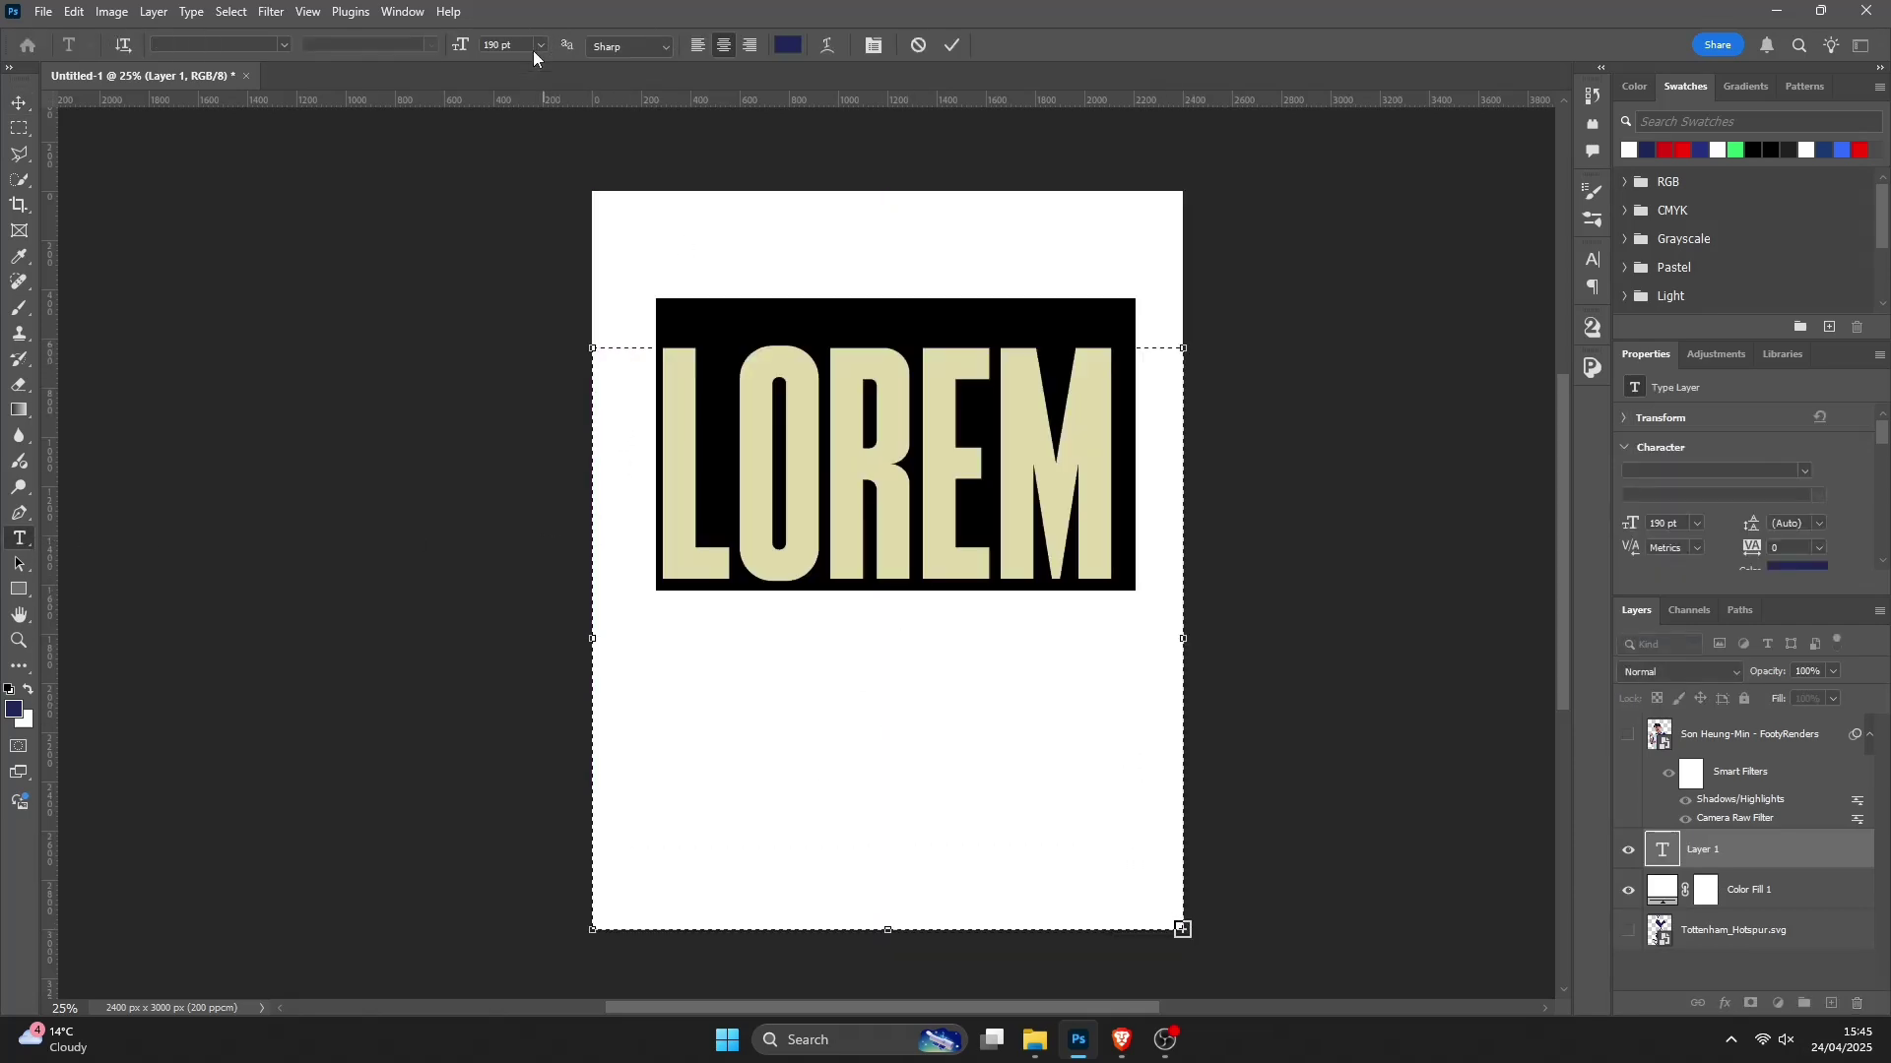
key(BackSpace)
text(MA)
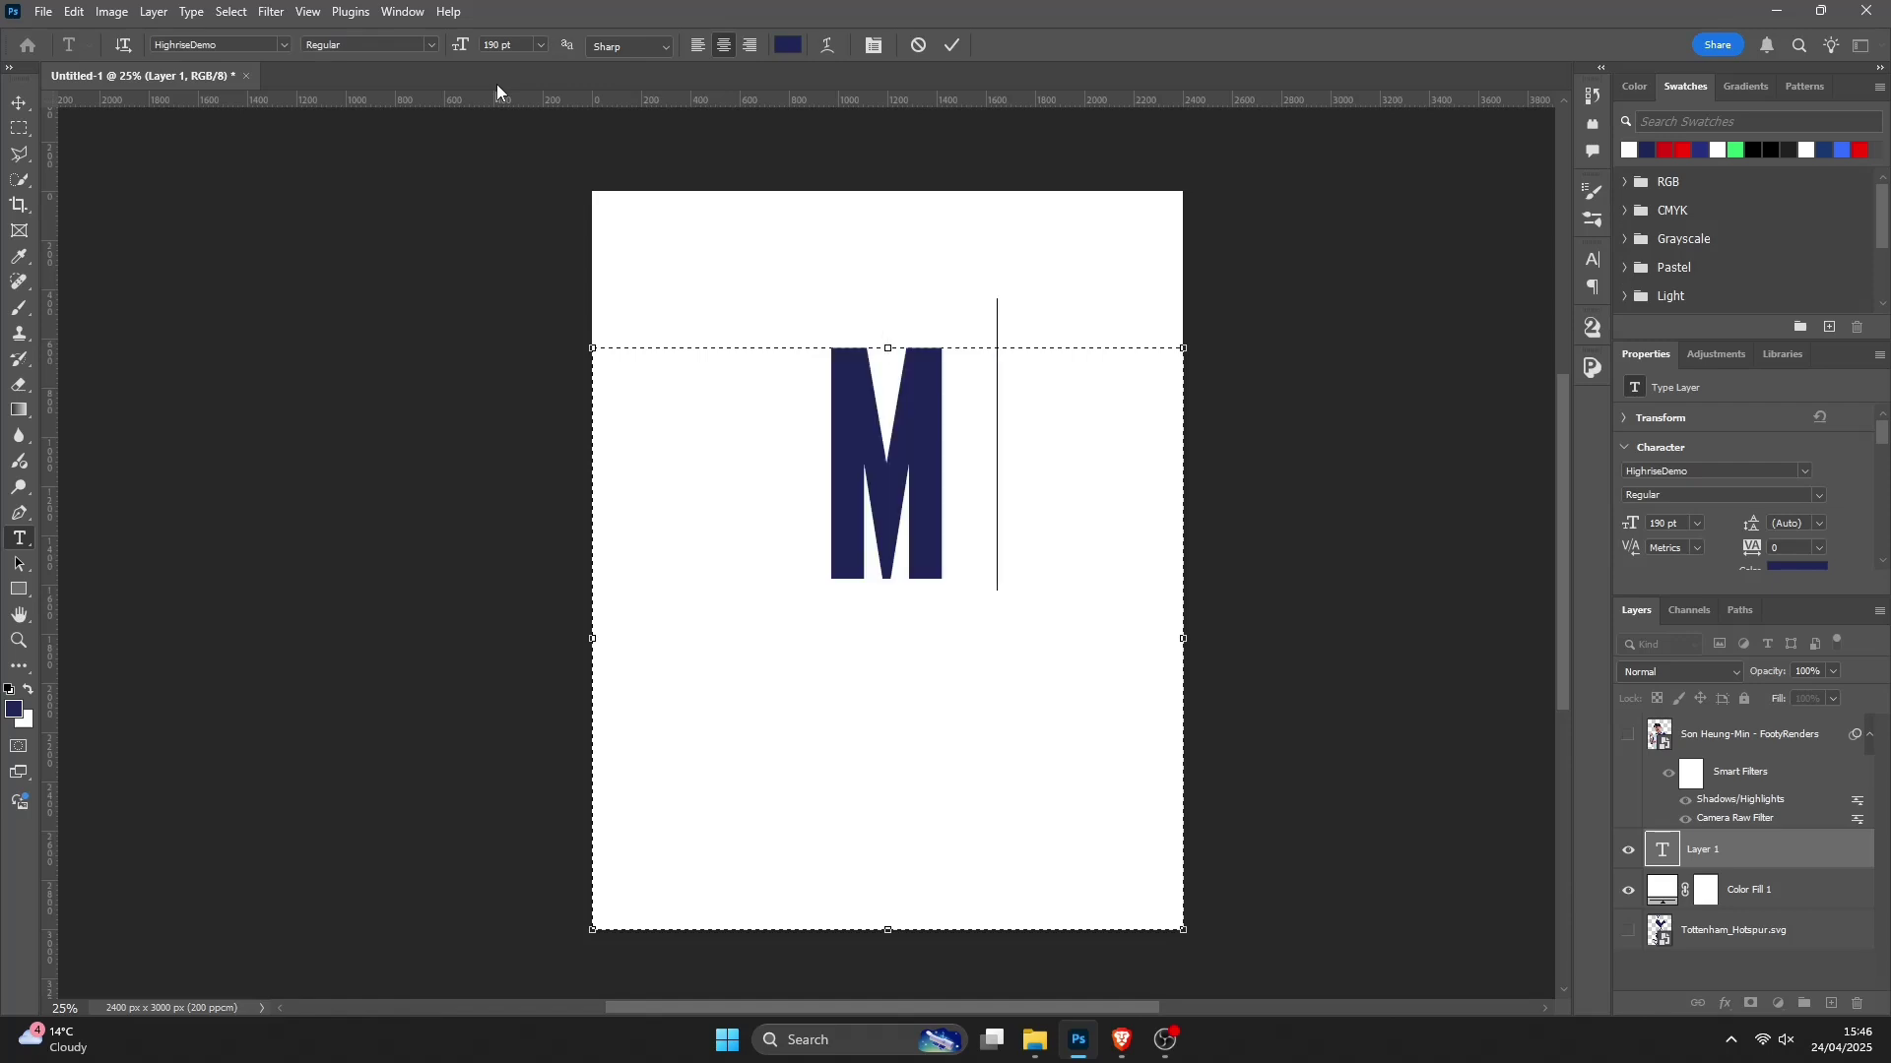
text(TCH)
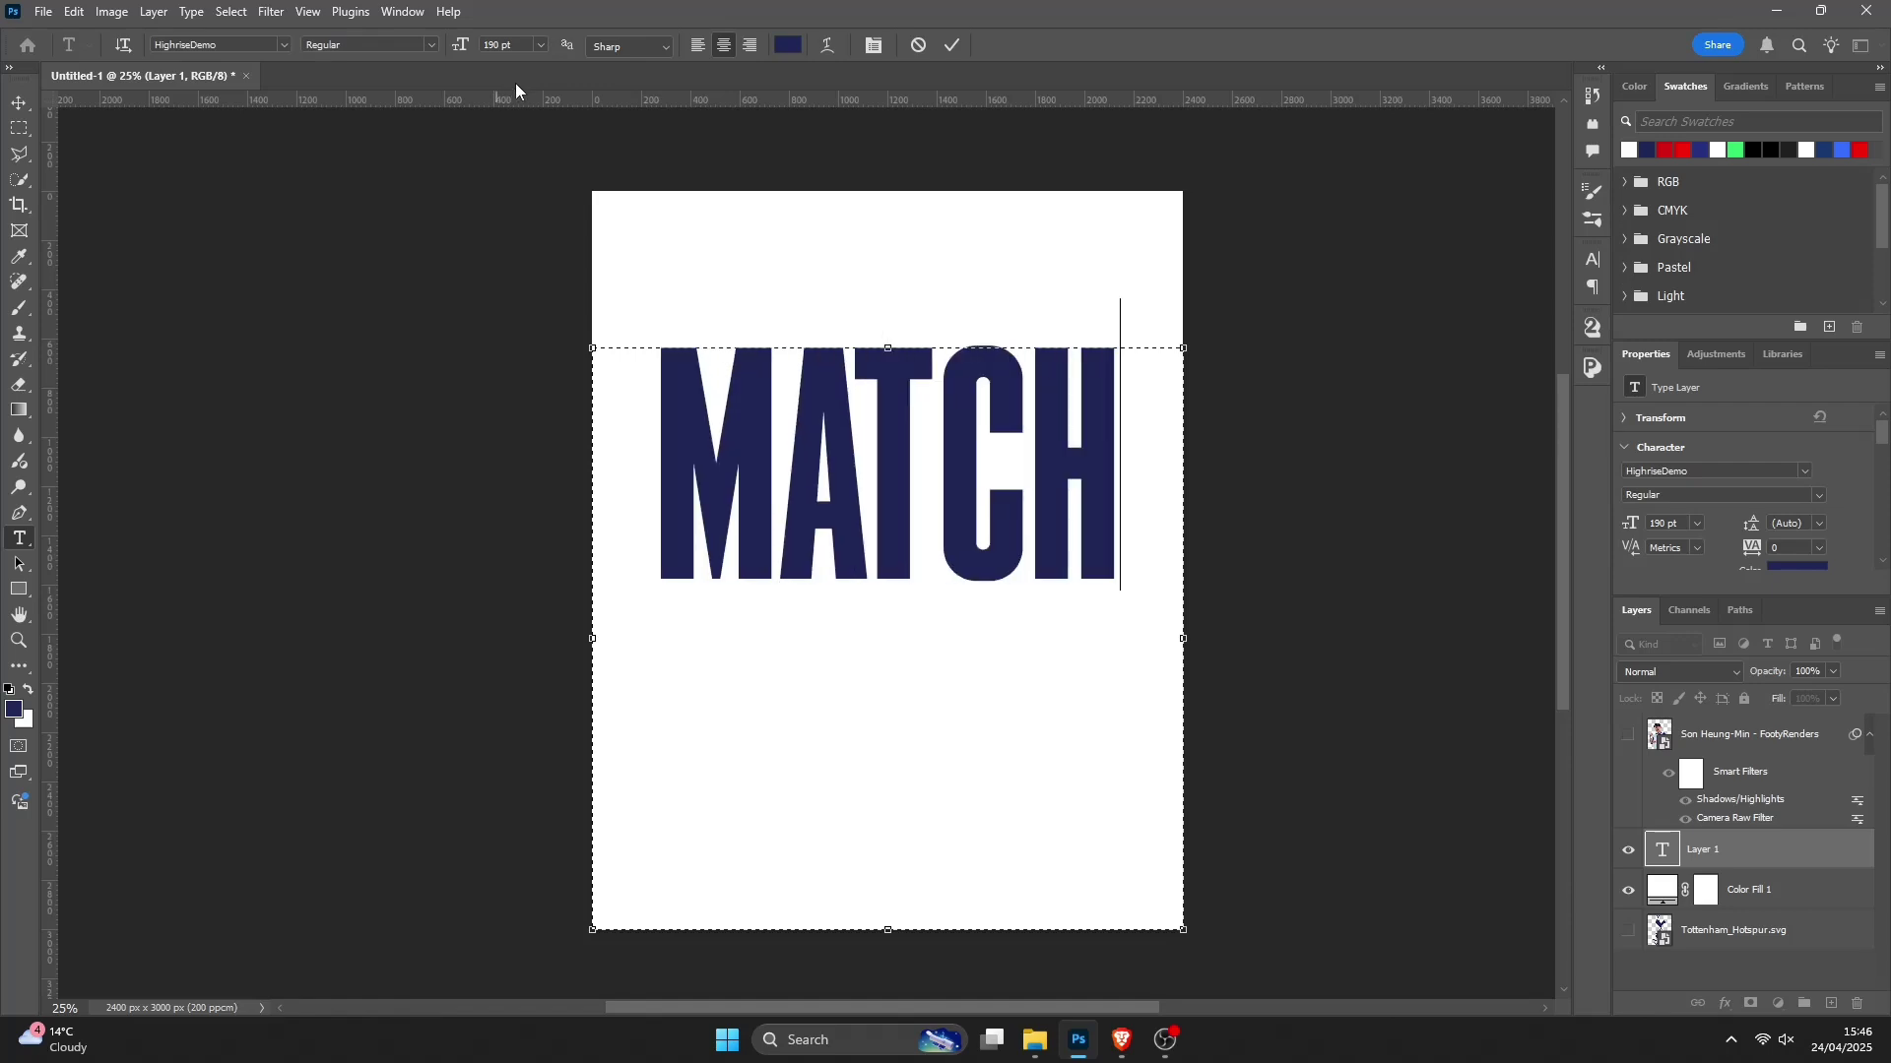
key(ctrl+a)
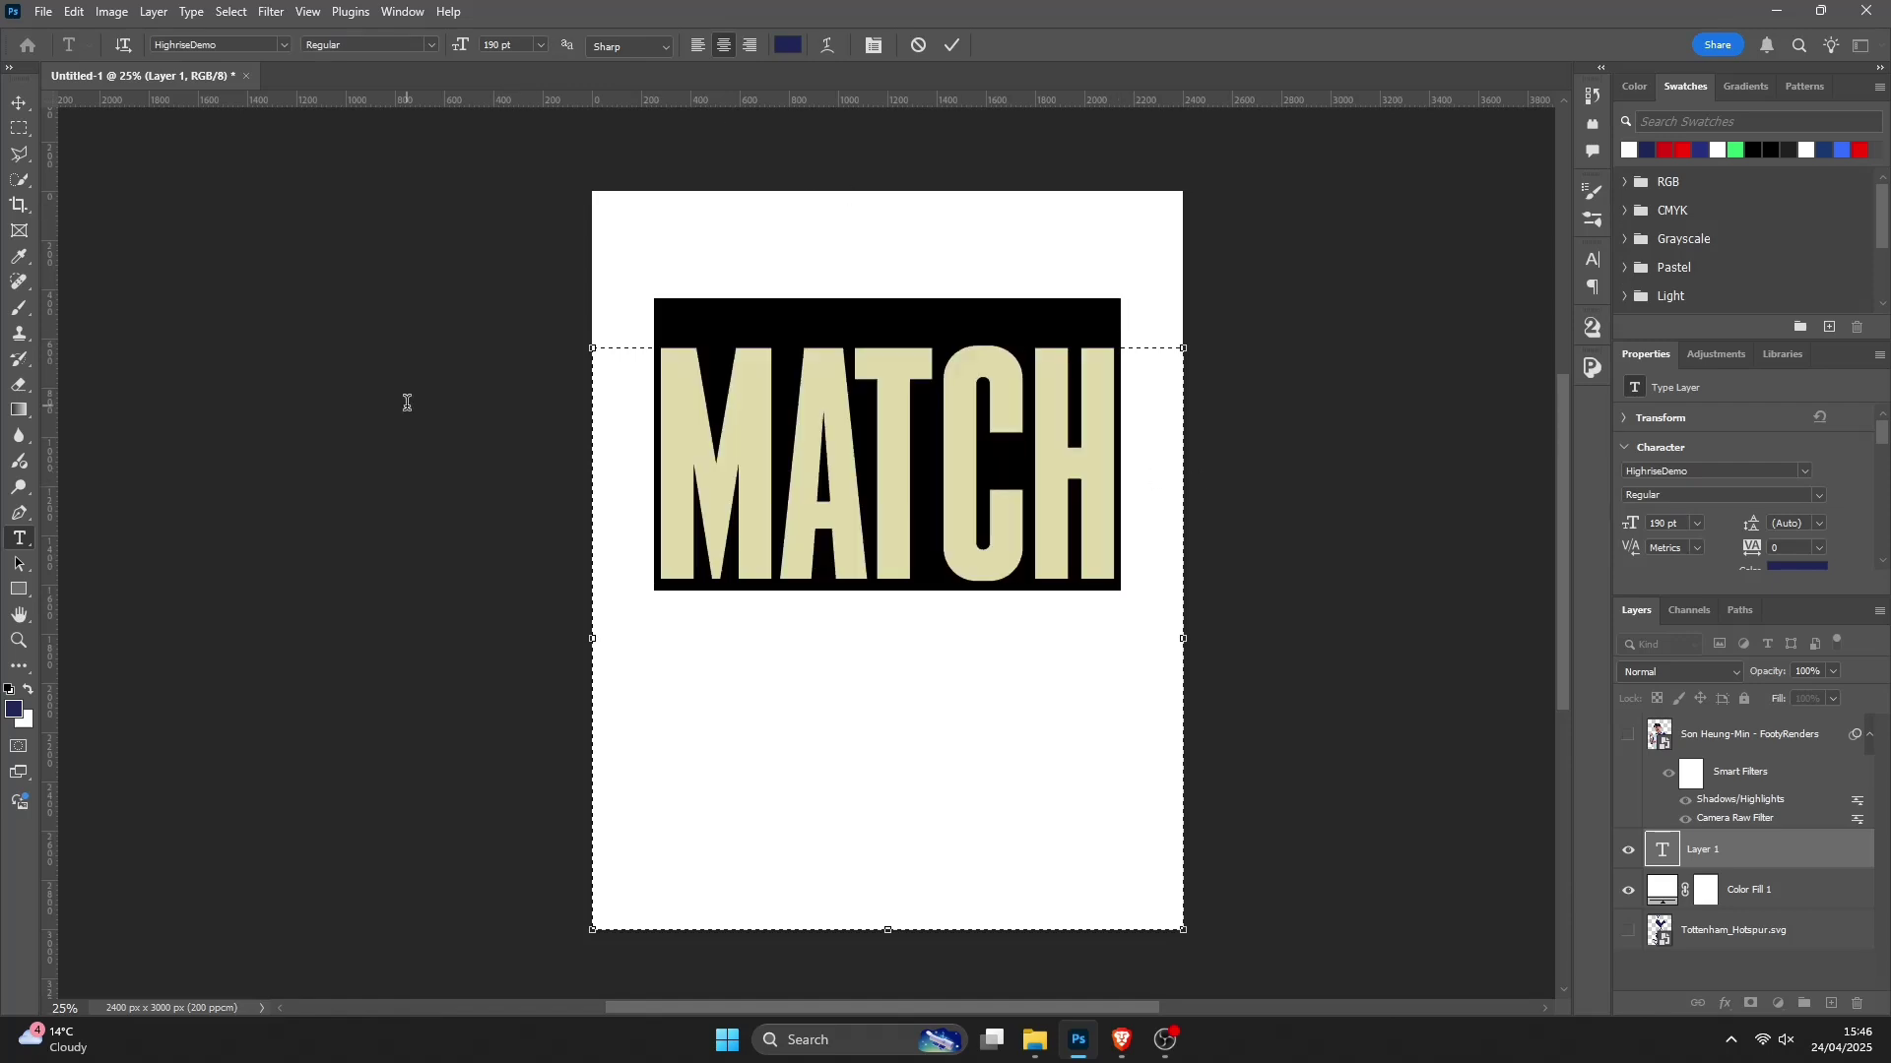
click(506, 44)
text(140)
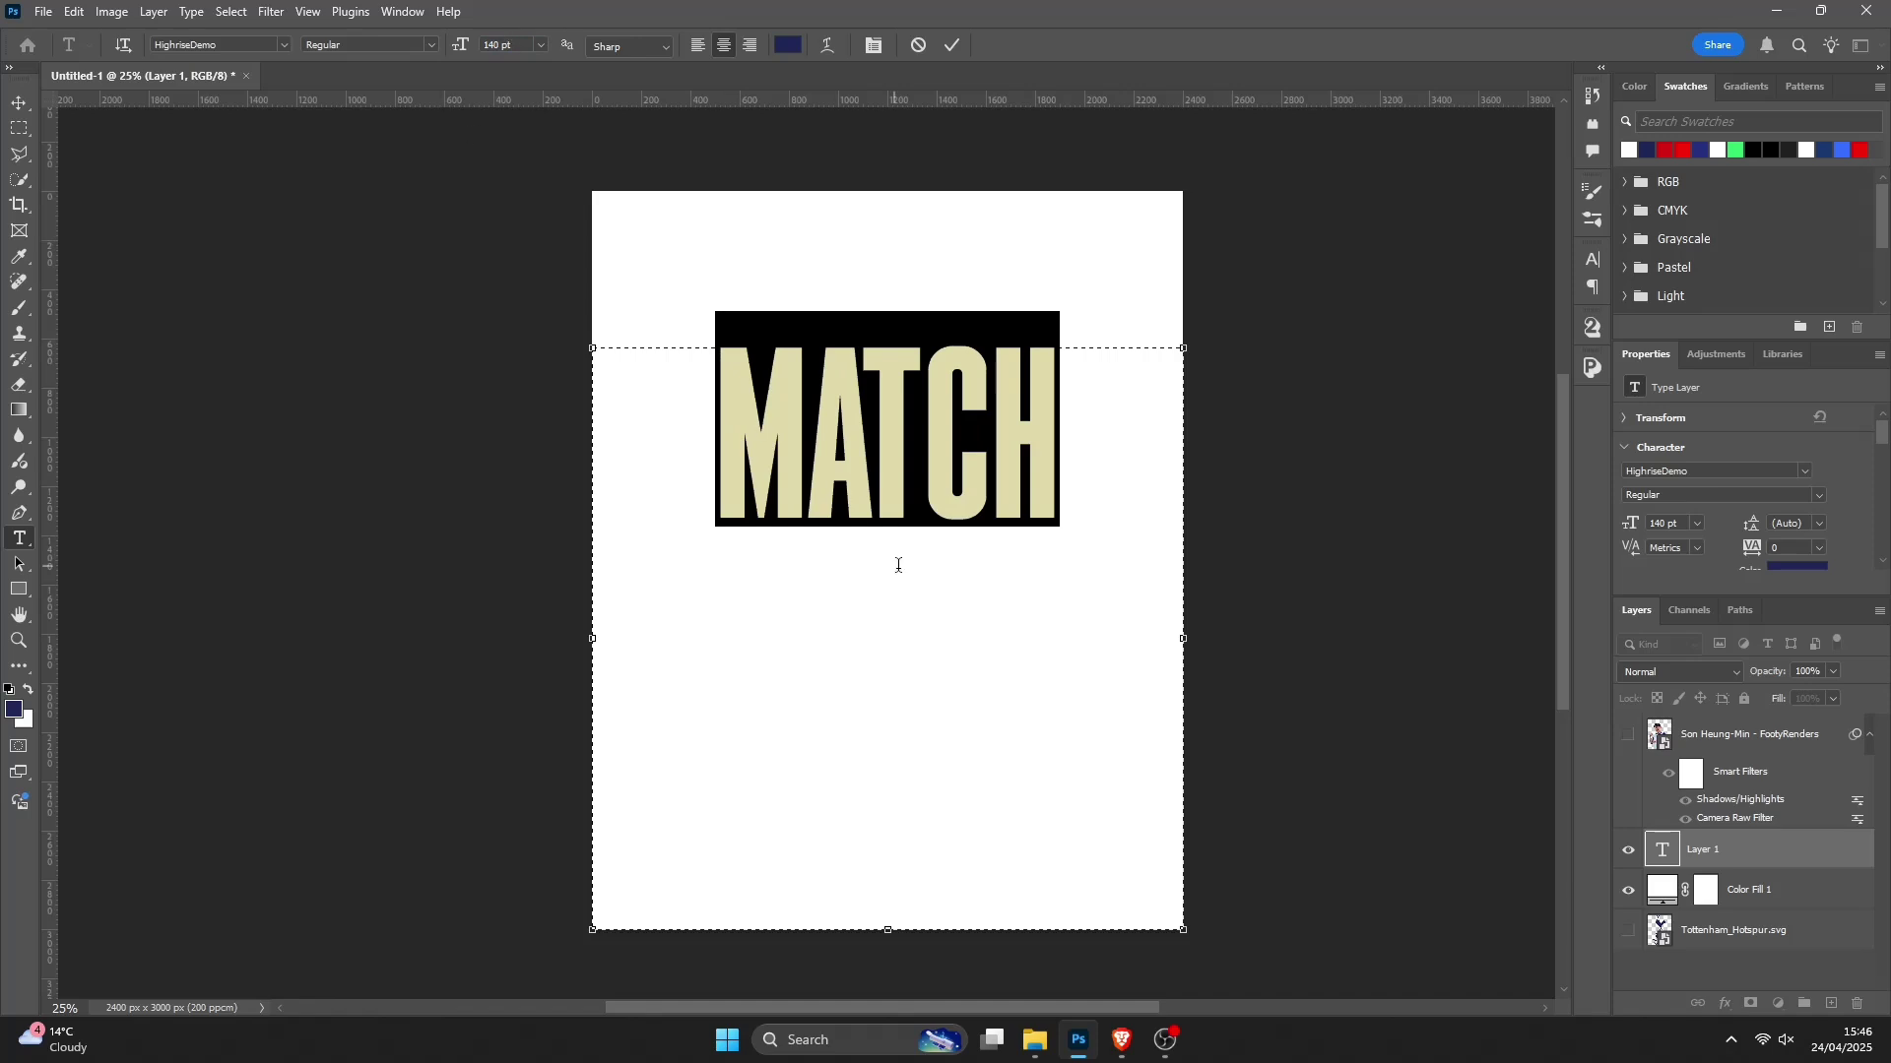
click(1113, 520)
text(DAY)
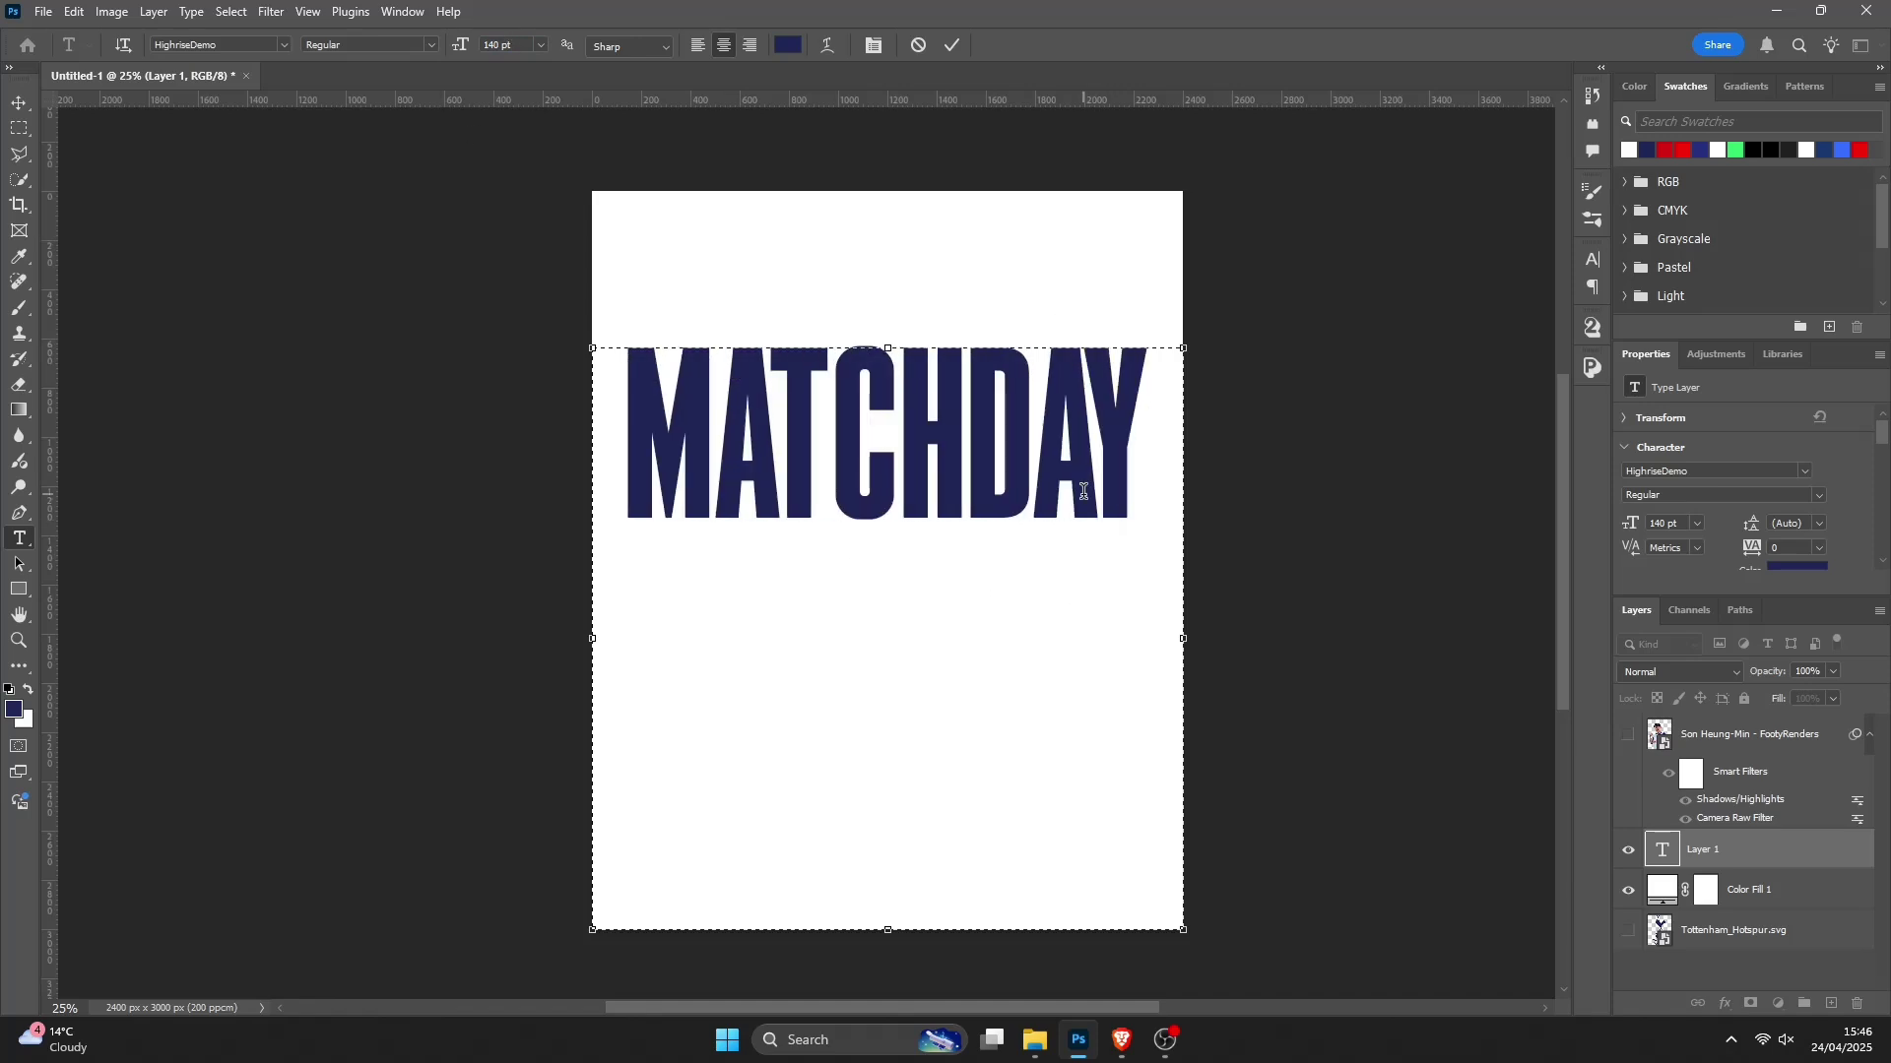
click(31, 99)
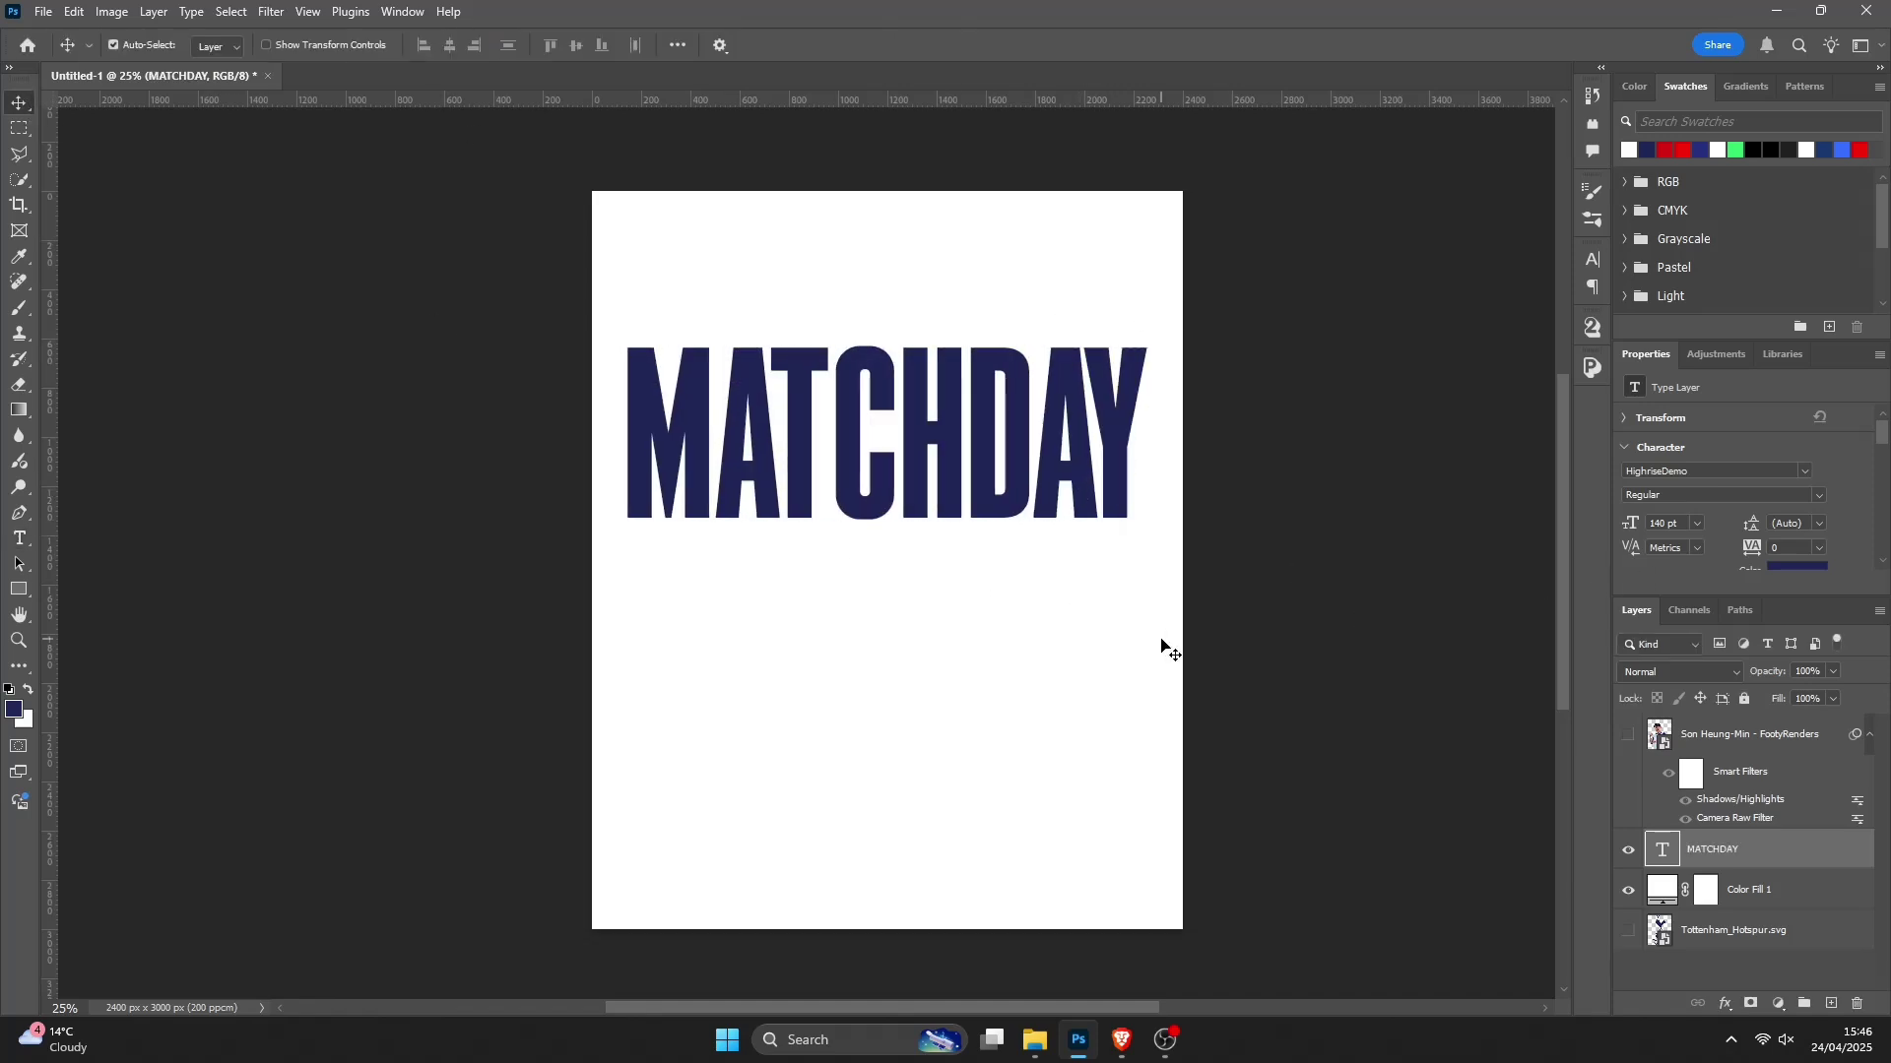
Step: Rotate the MATCHDAY text 90° counter-clockwise and move it to the left side of the poster
key(ctrl)
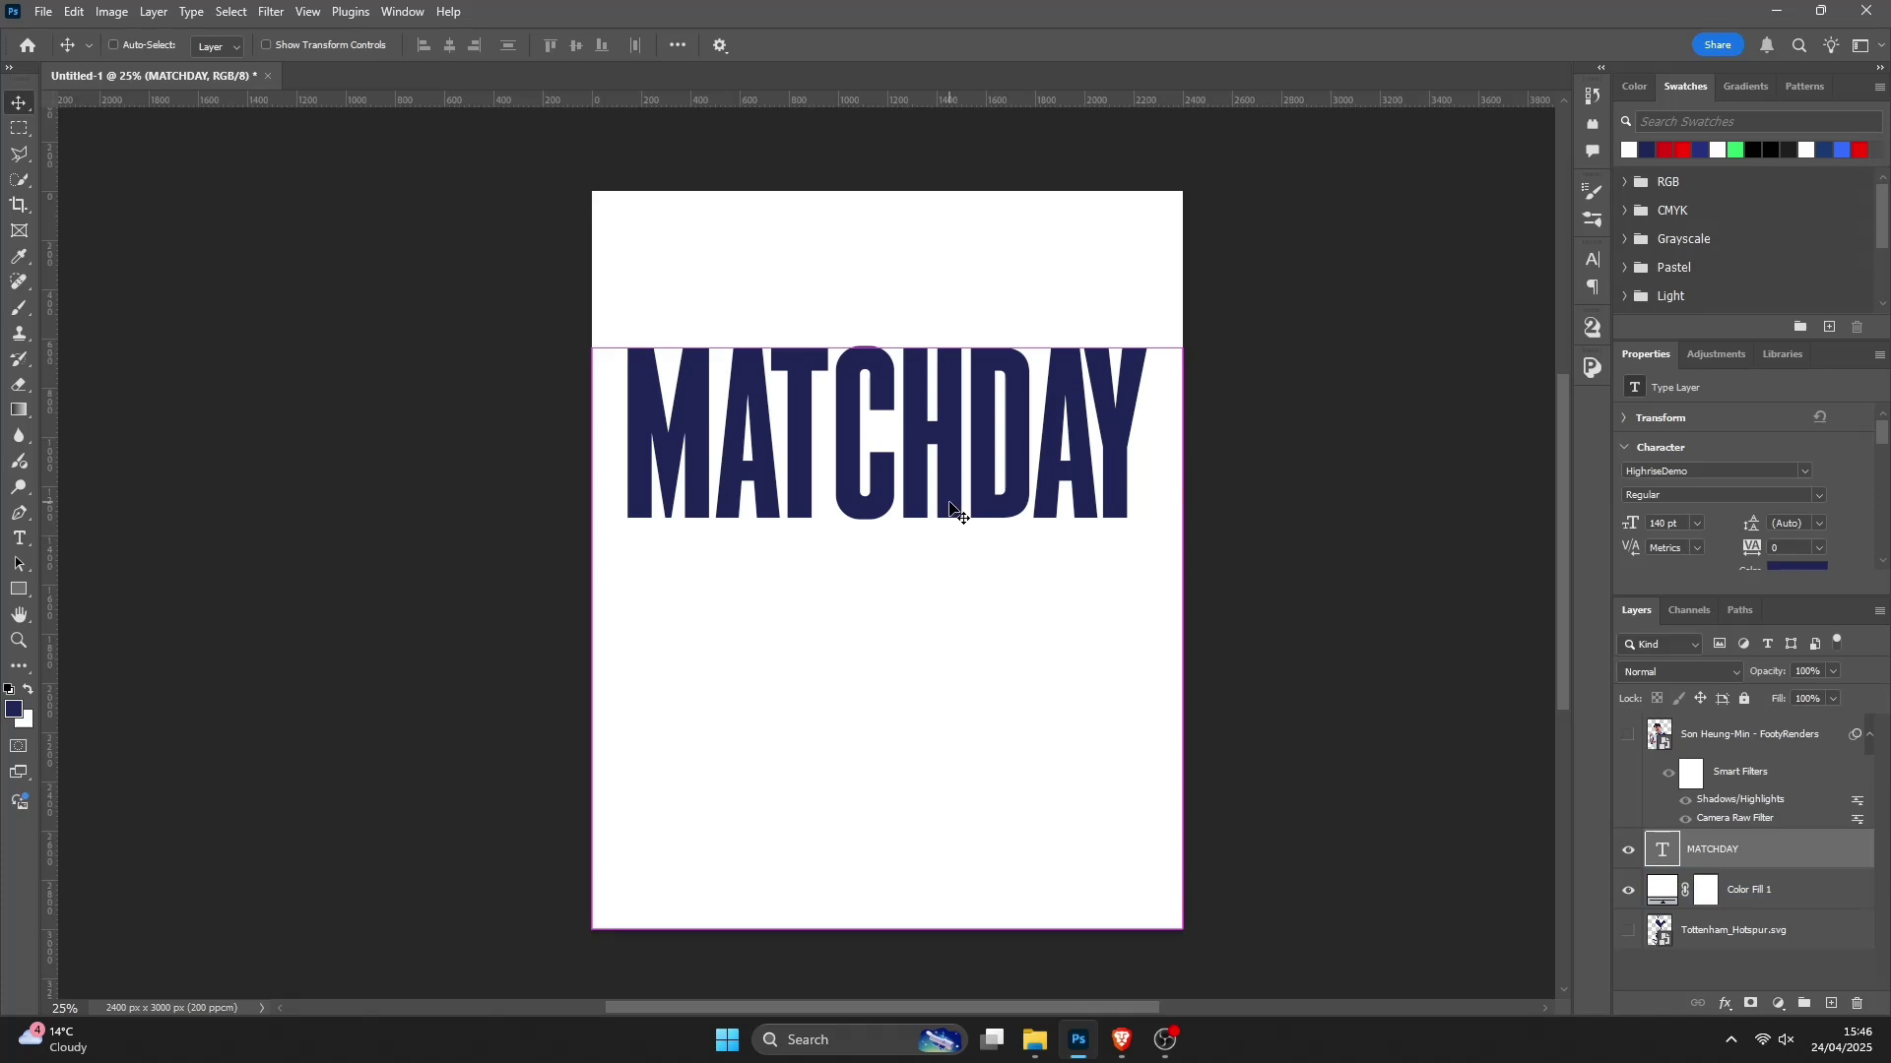
key(ctrl+t)
right_click(957, 432)
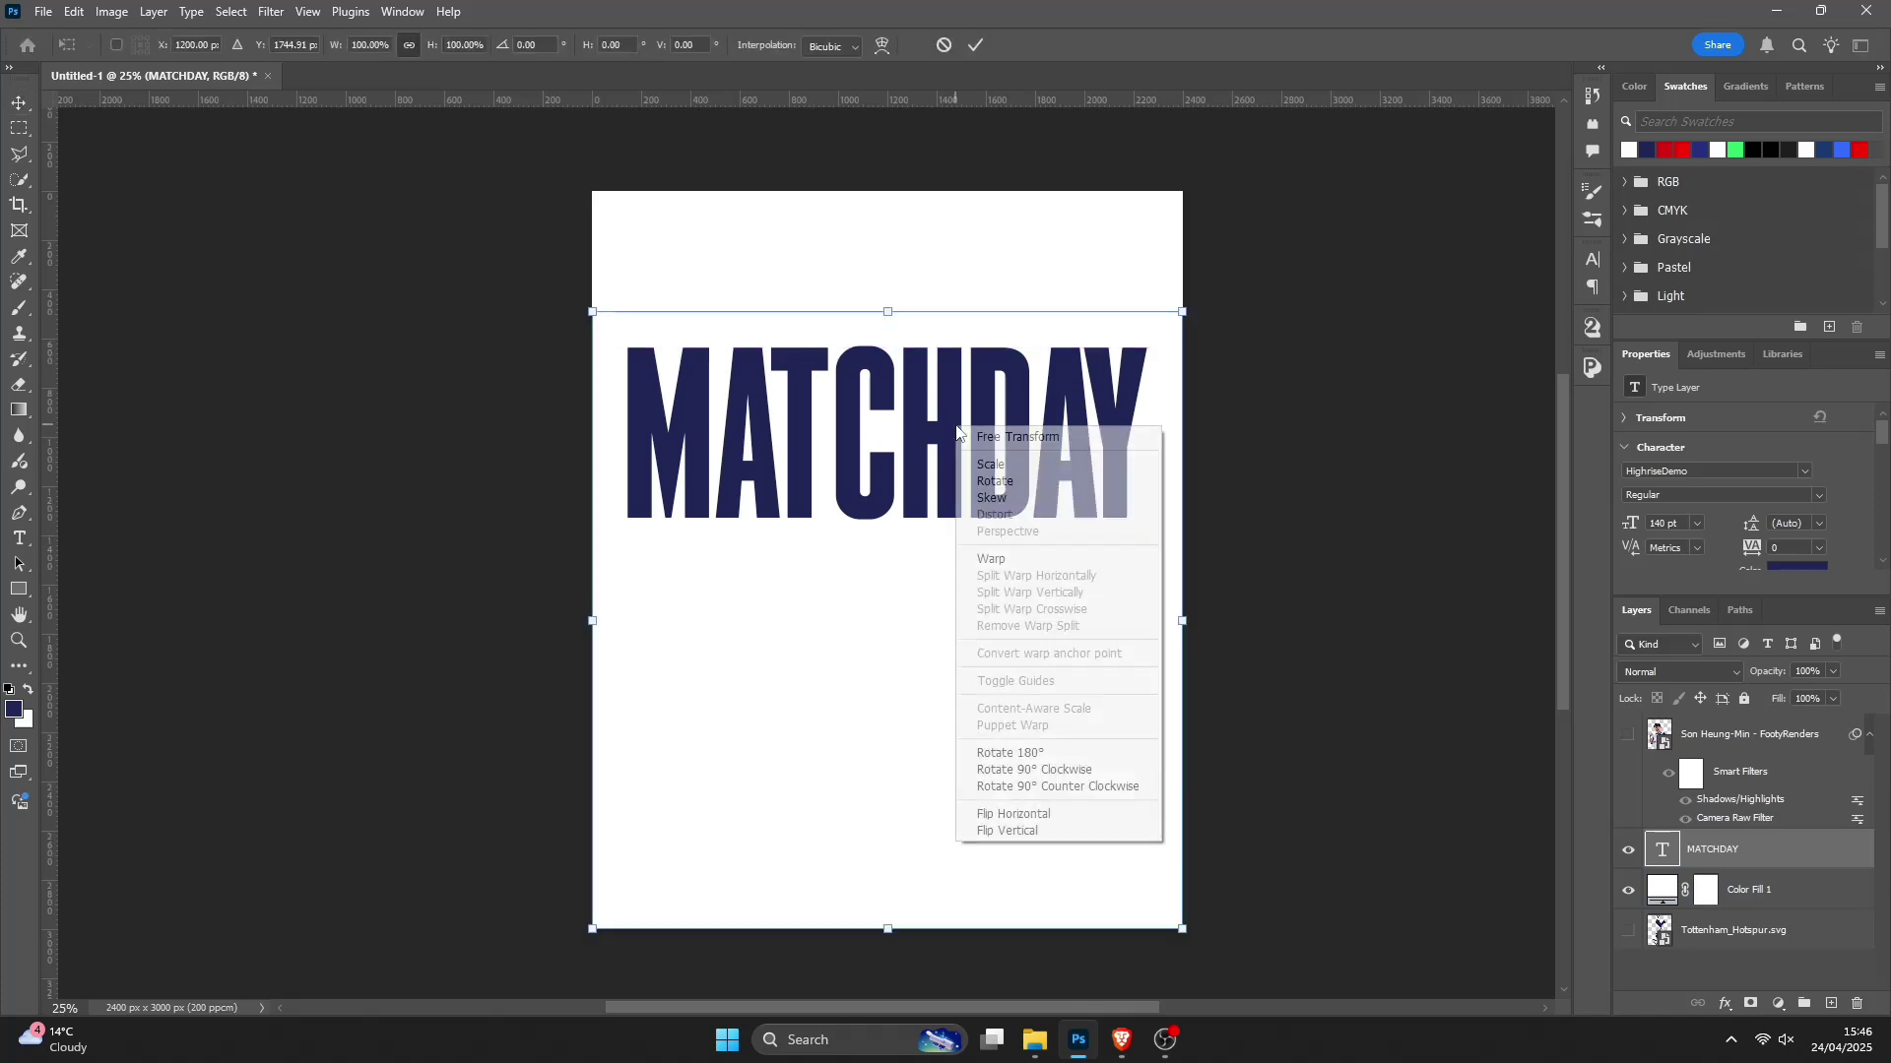
click(1062, 786)
drag(689, 592, 751, 531)
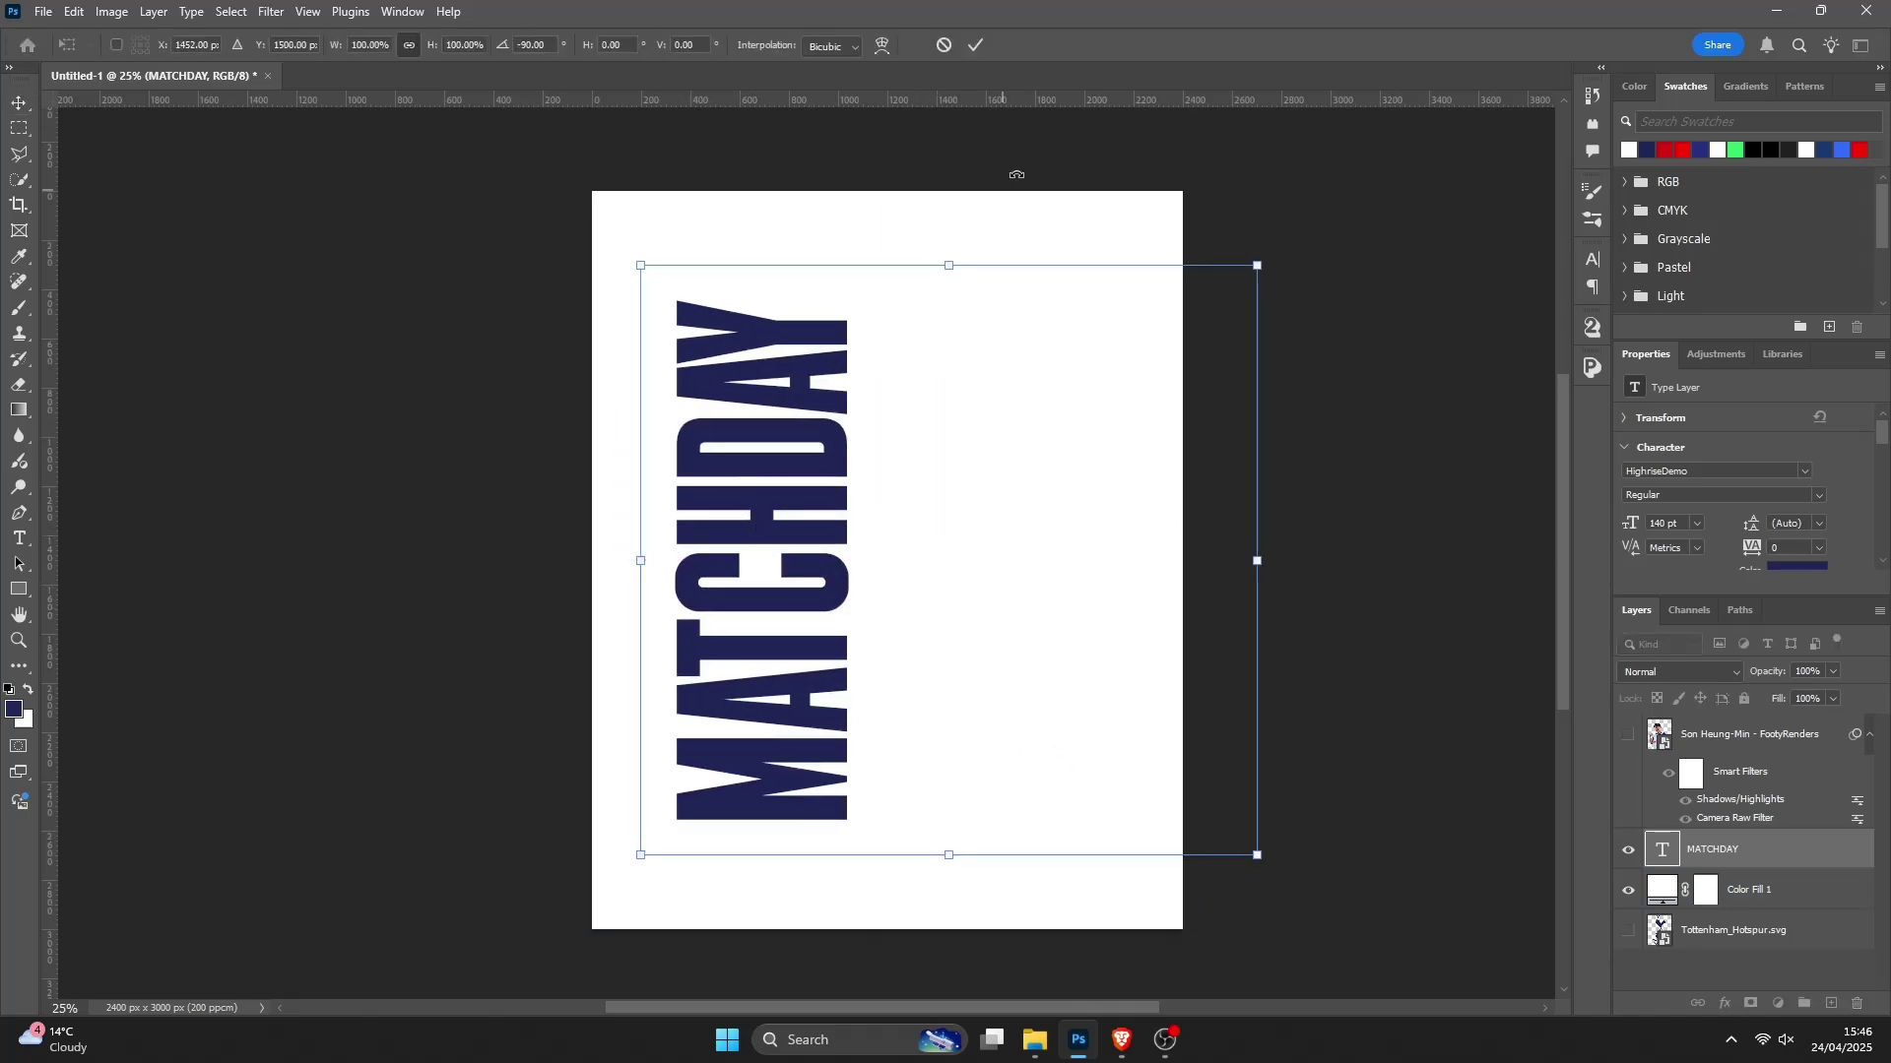
click(975, 44)
Step: Extend the MATCHDAY text box to the full canvas height and set the text size to 190 pt
key(t)
click(769, 461)
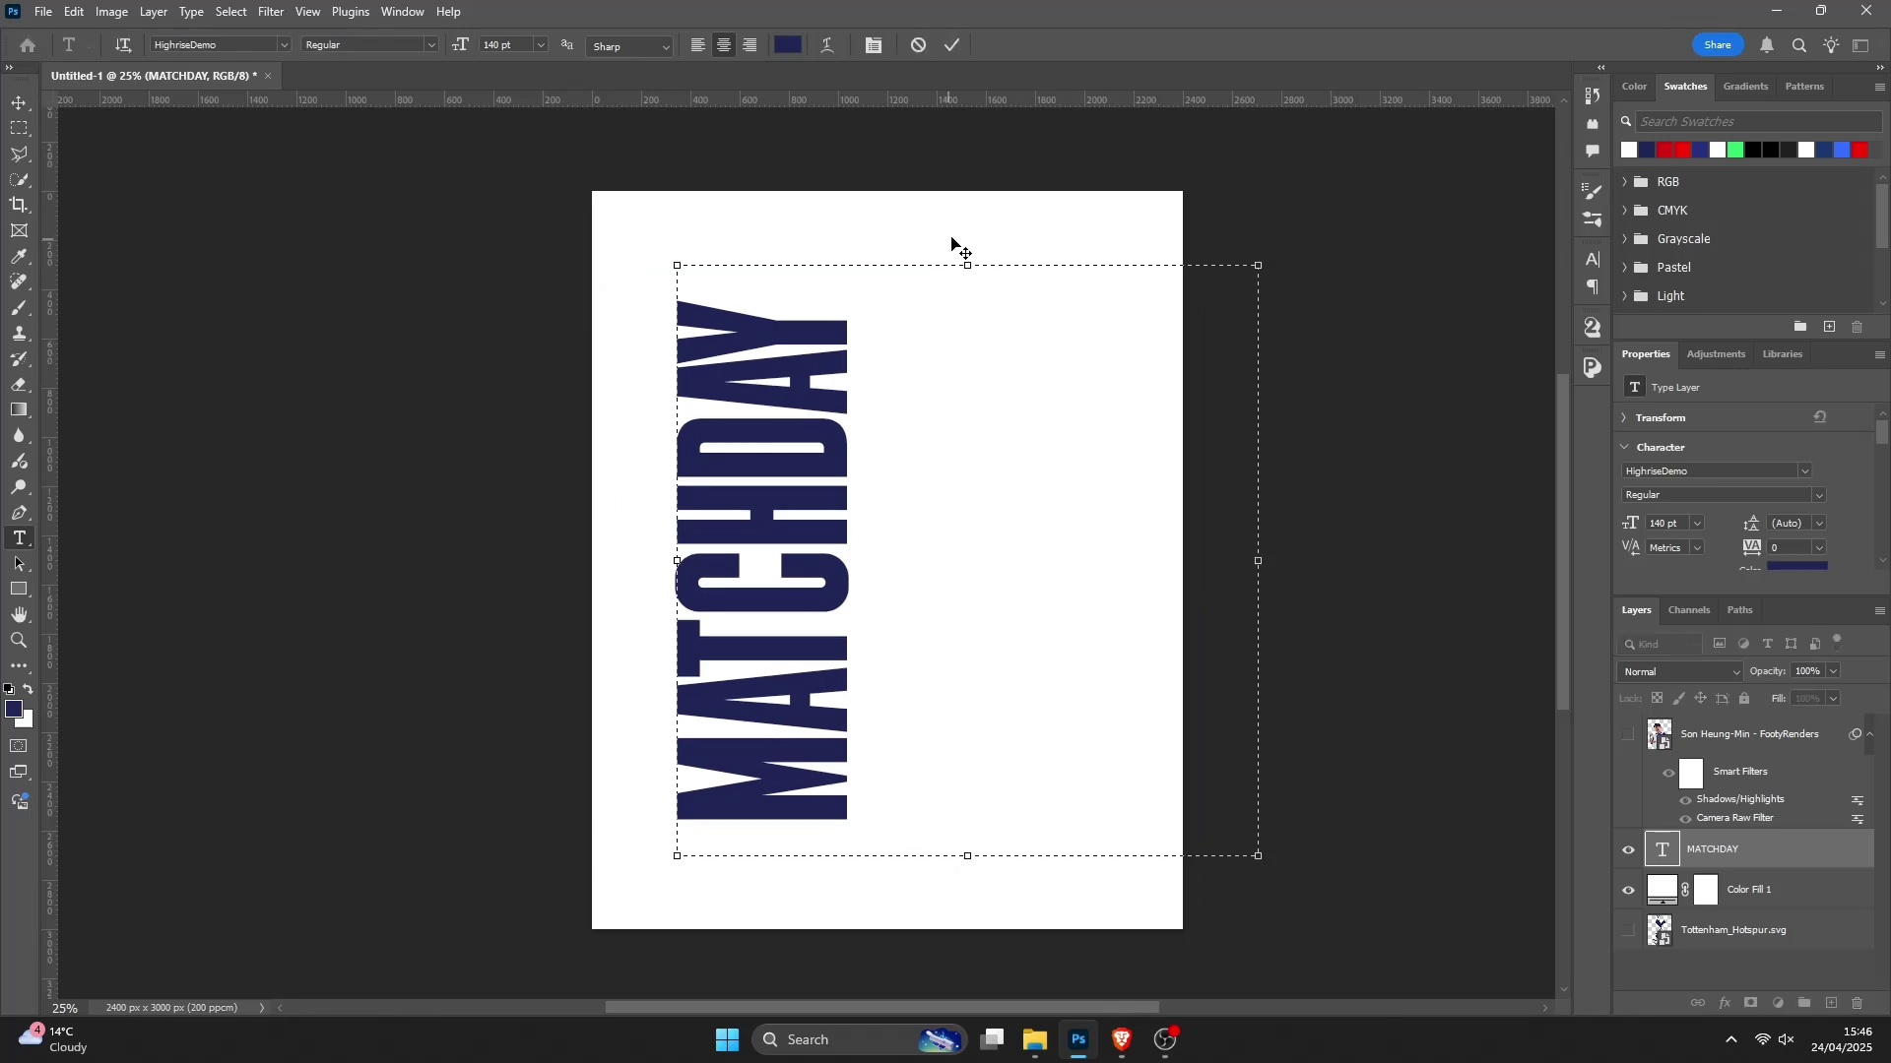
drag(973, 266, 973, 191)
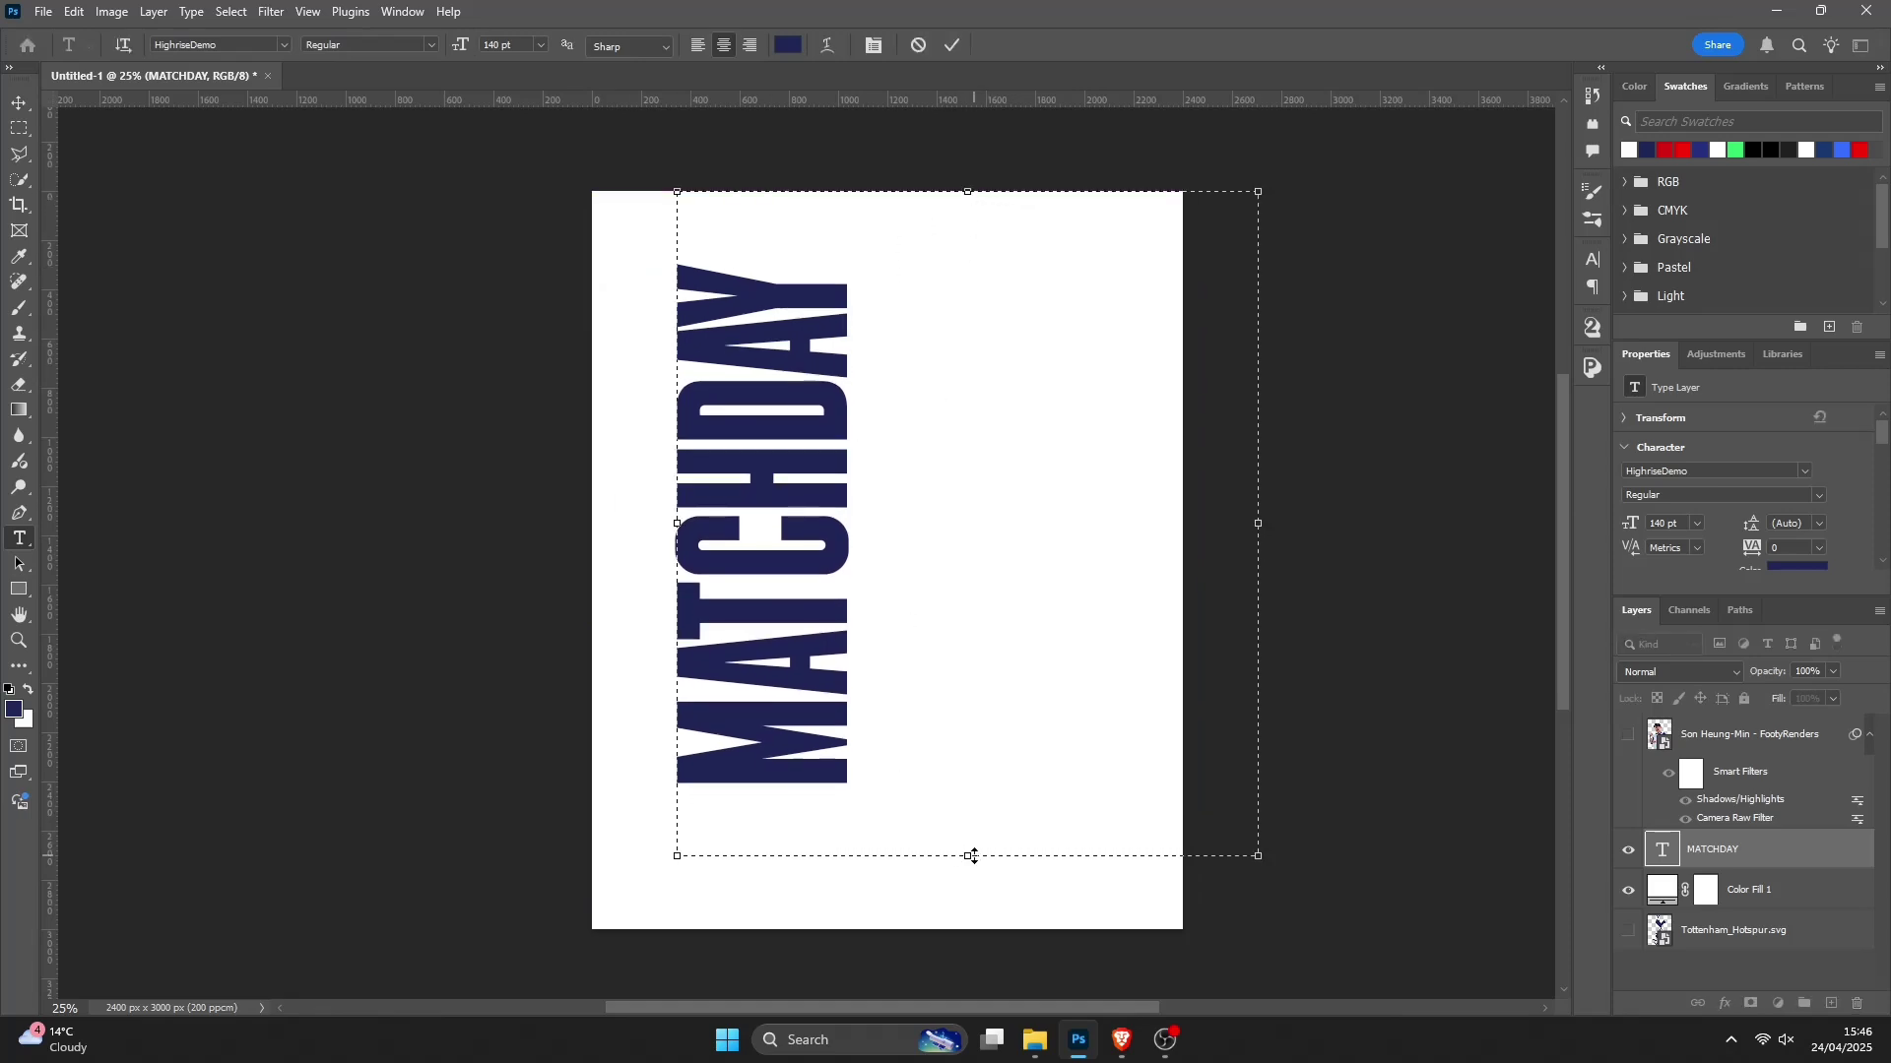
drag(973, 855, 973, 930)
drag(772, 839, 746, 303)
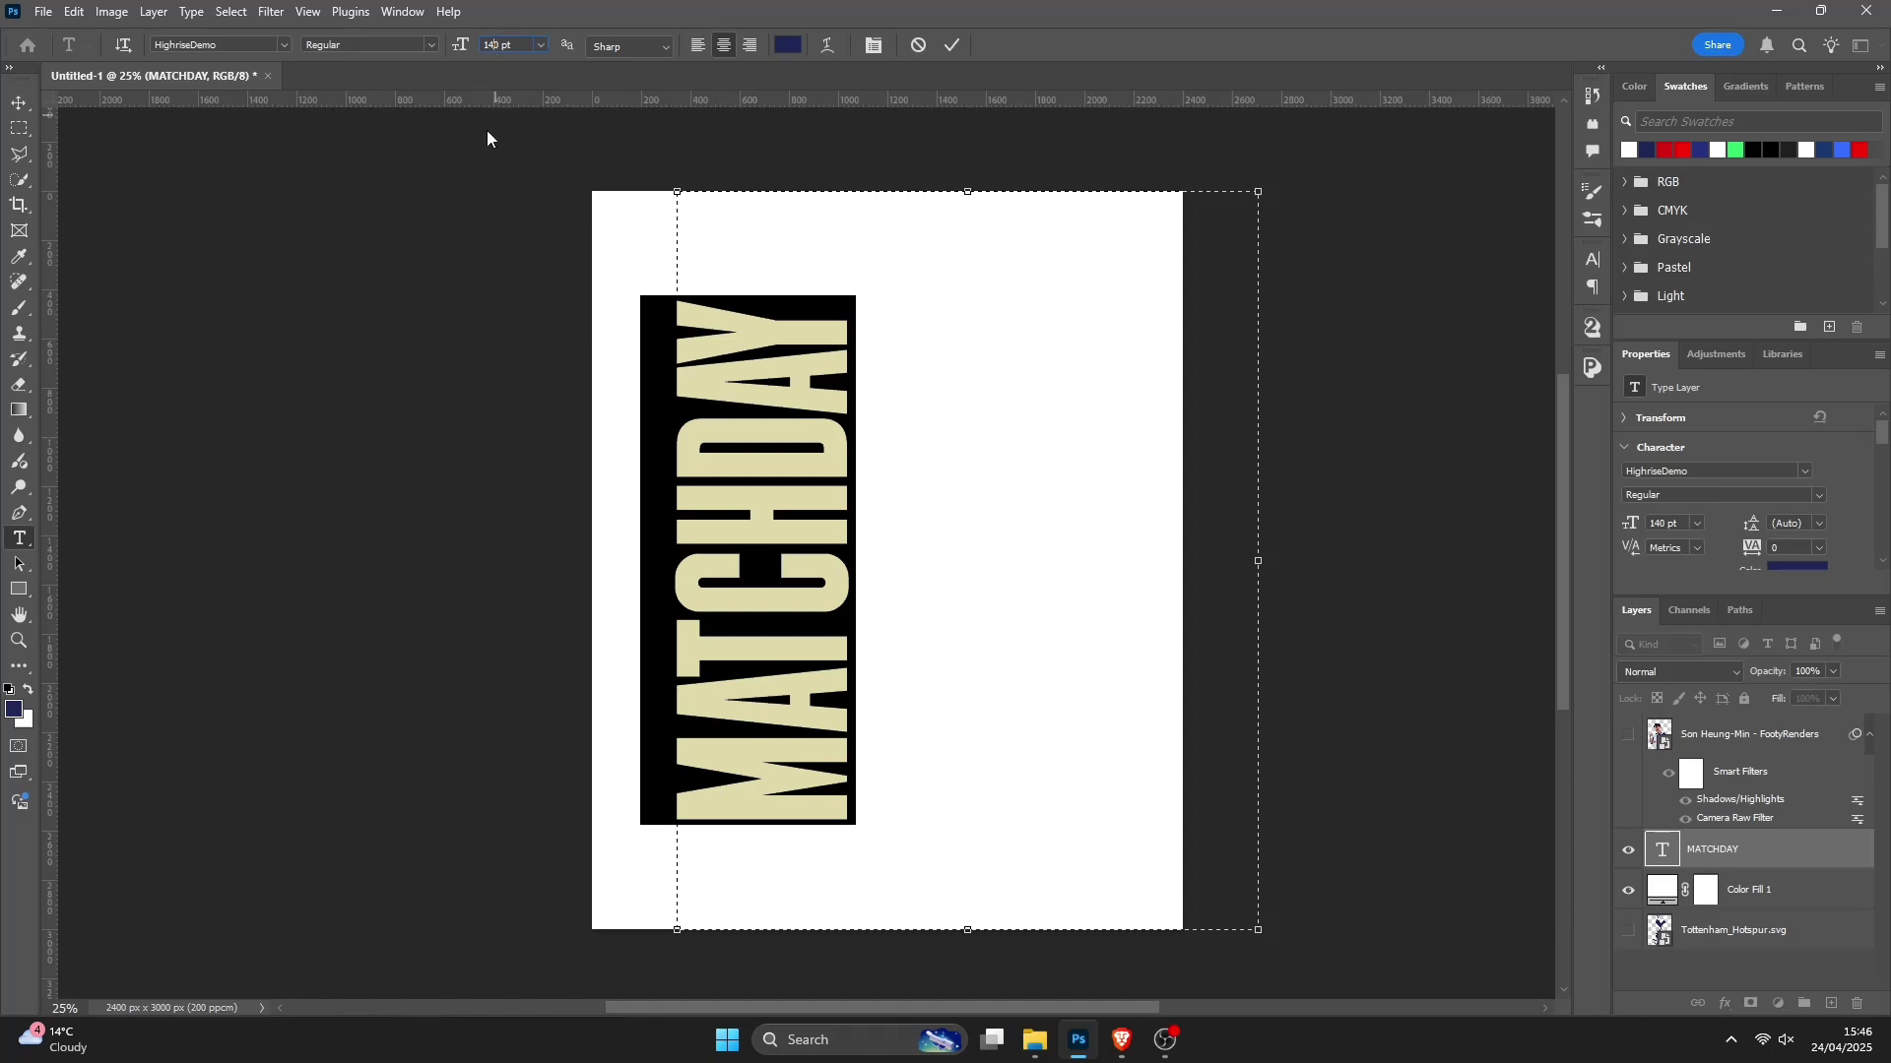
key(BackSpace)
text(9)
key(Return)
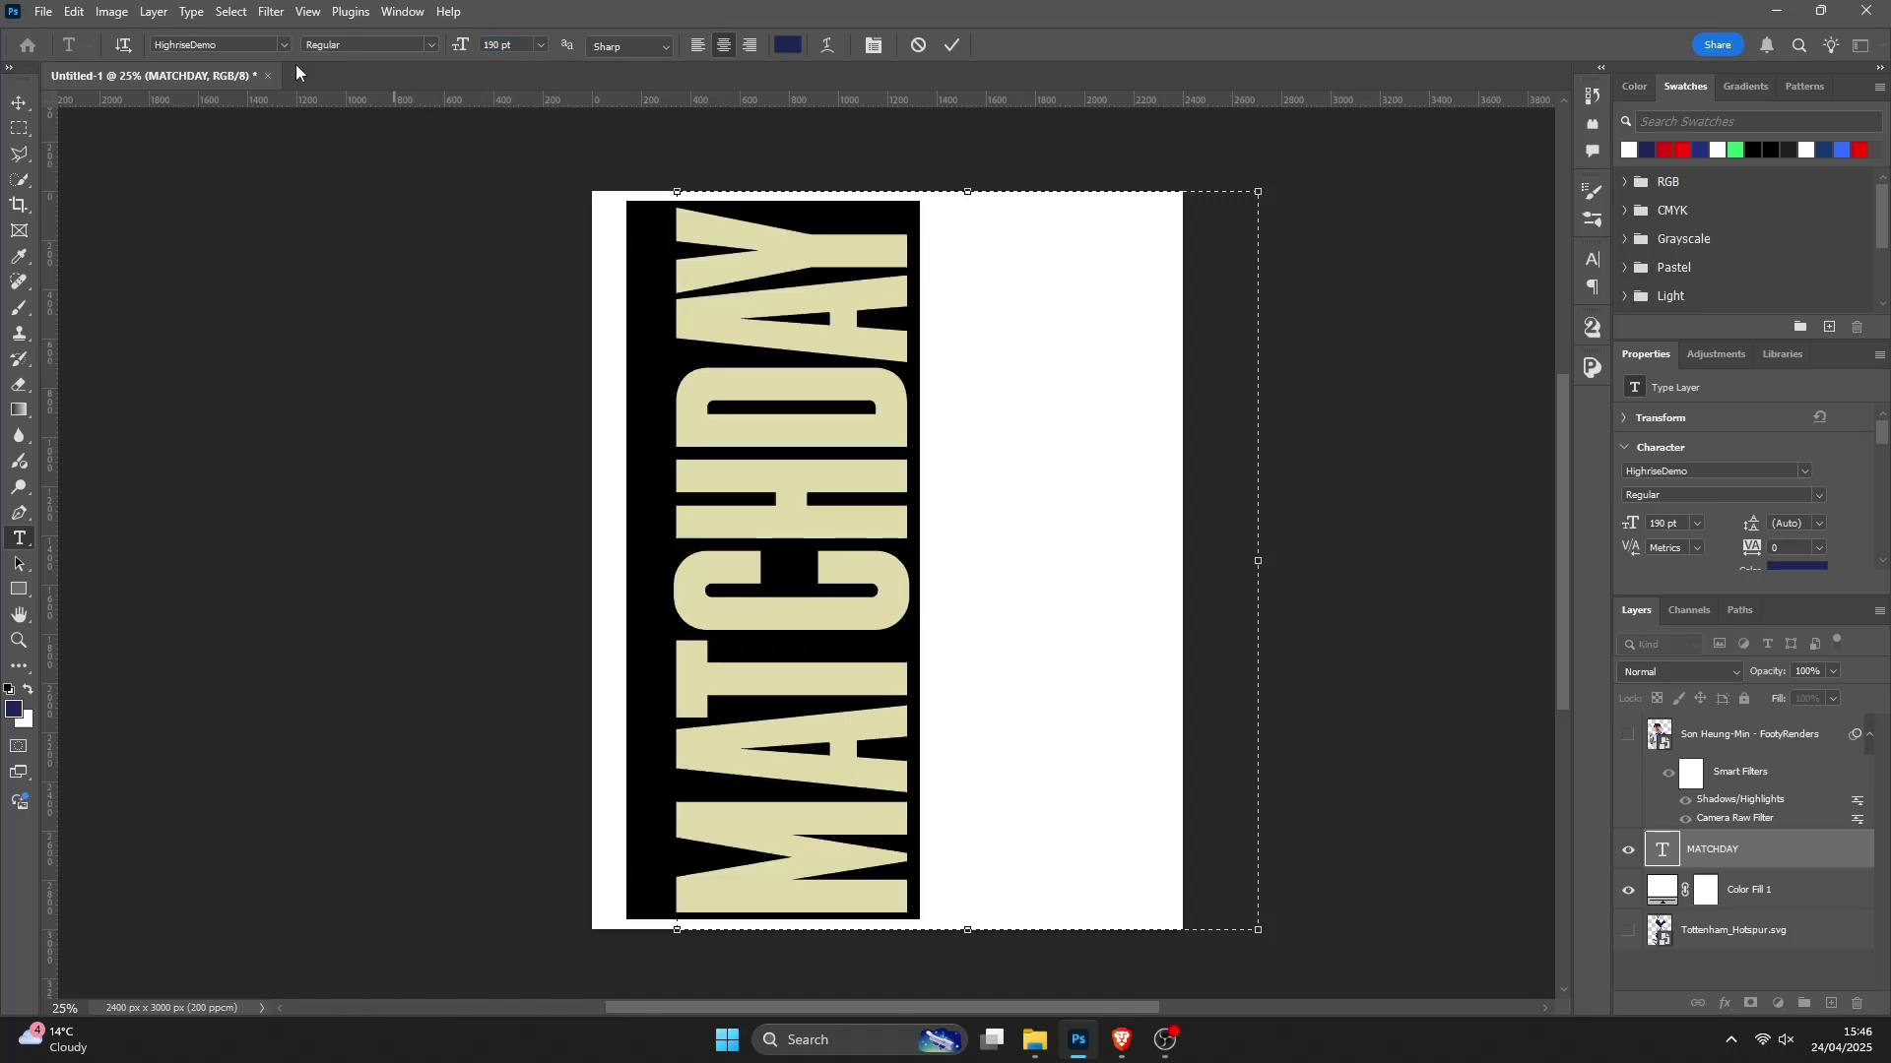
Step: Shift the vertical MATCHDAY text closer to the poster's left edge
click(15, 102)
drag(800, 306, 799, 344)
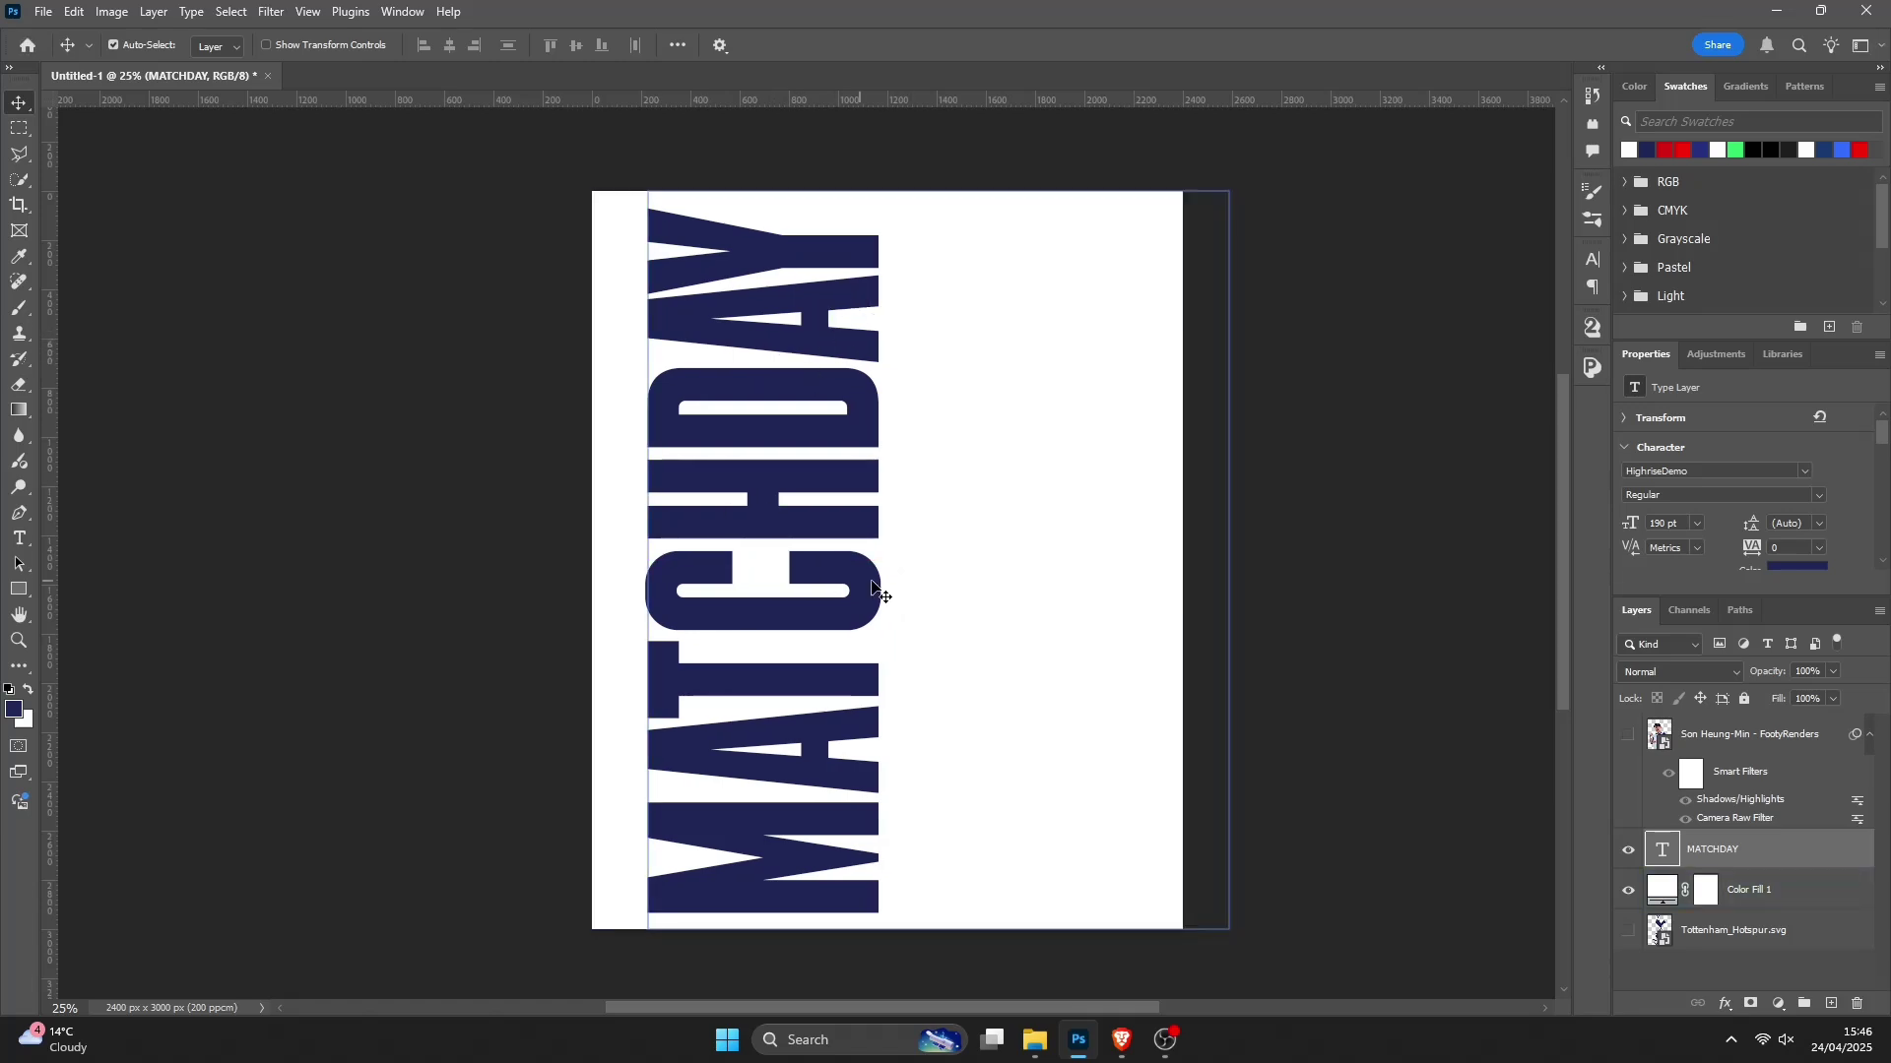
drag(830, 569, 823, 569)
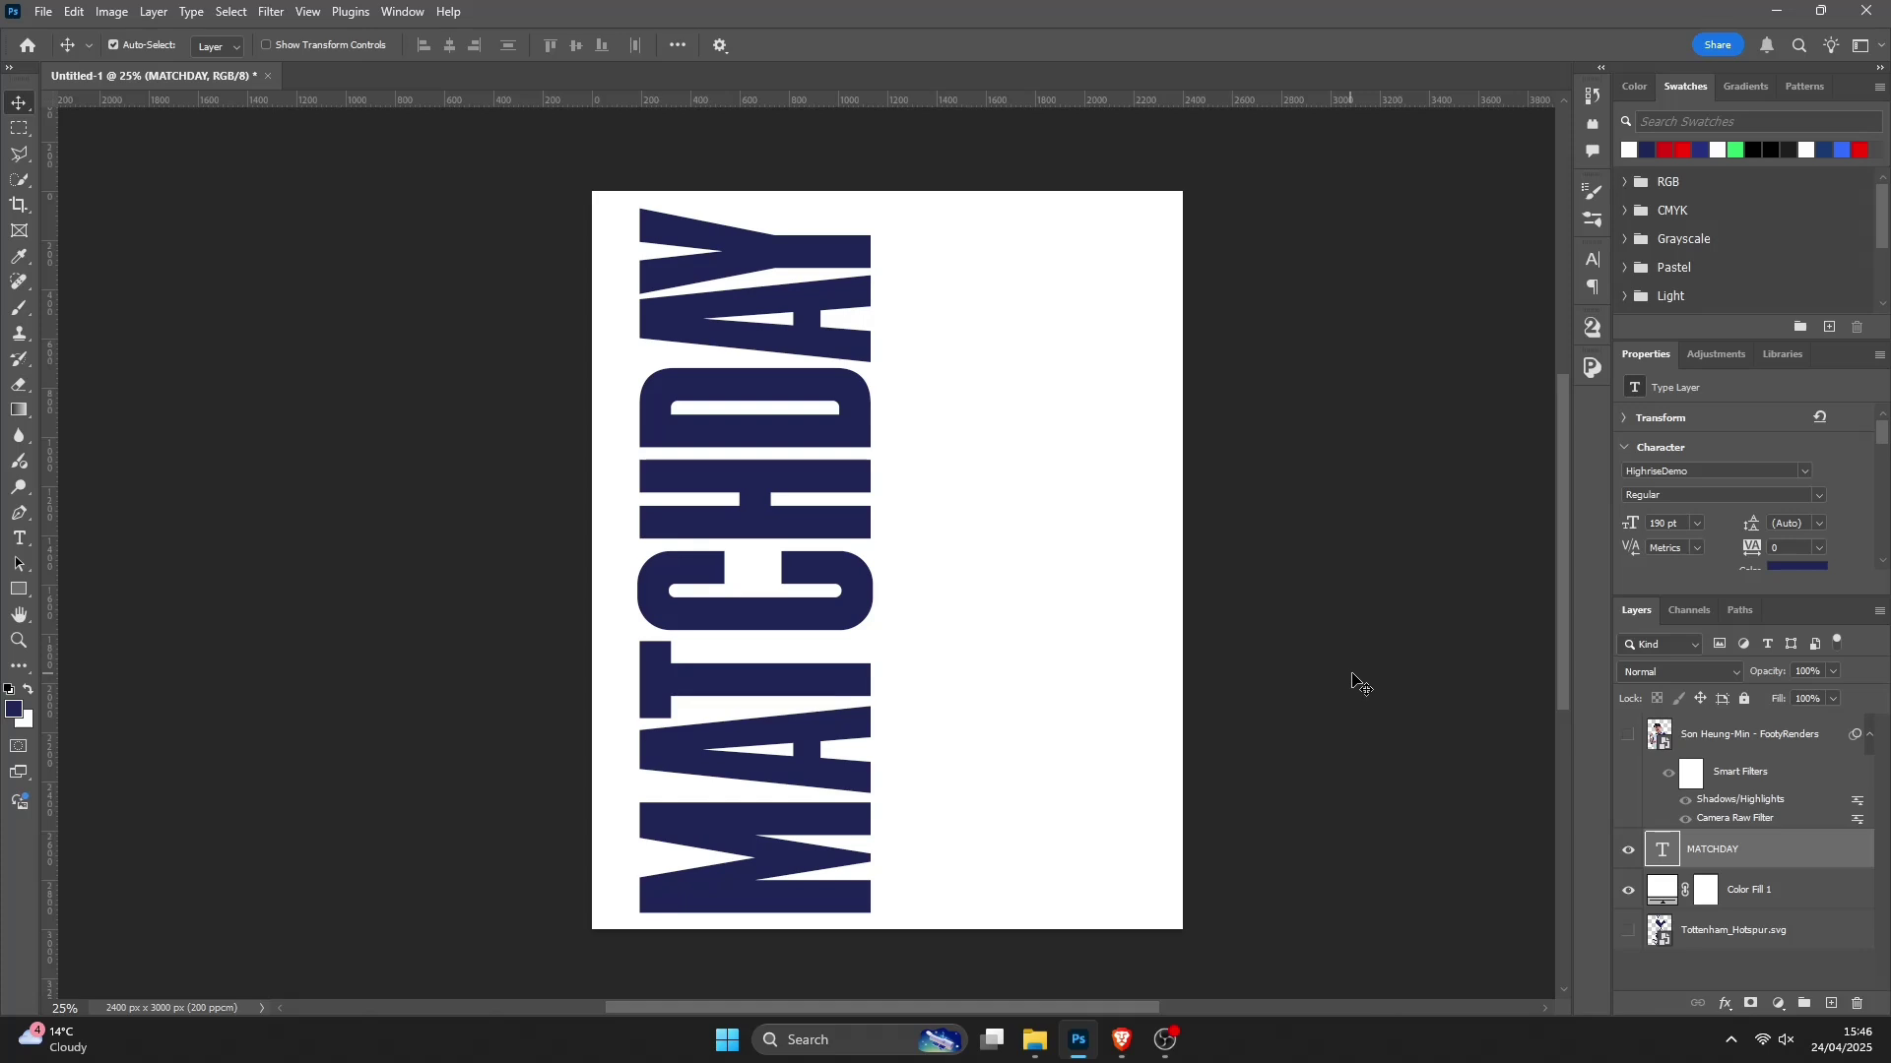
click(1352, 677)
Step: Draw a navy 1132 × 3000 px rectangle on a new layer above the colour fill, from the poster's left edge to the text's right edge
click(1833, 908)
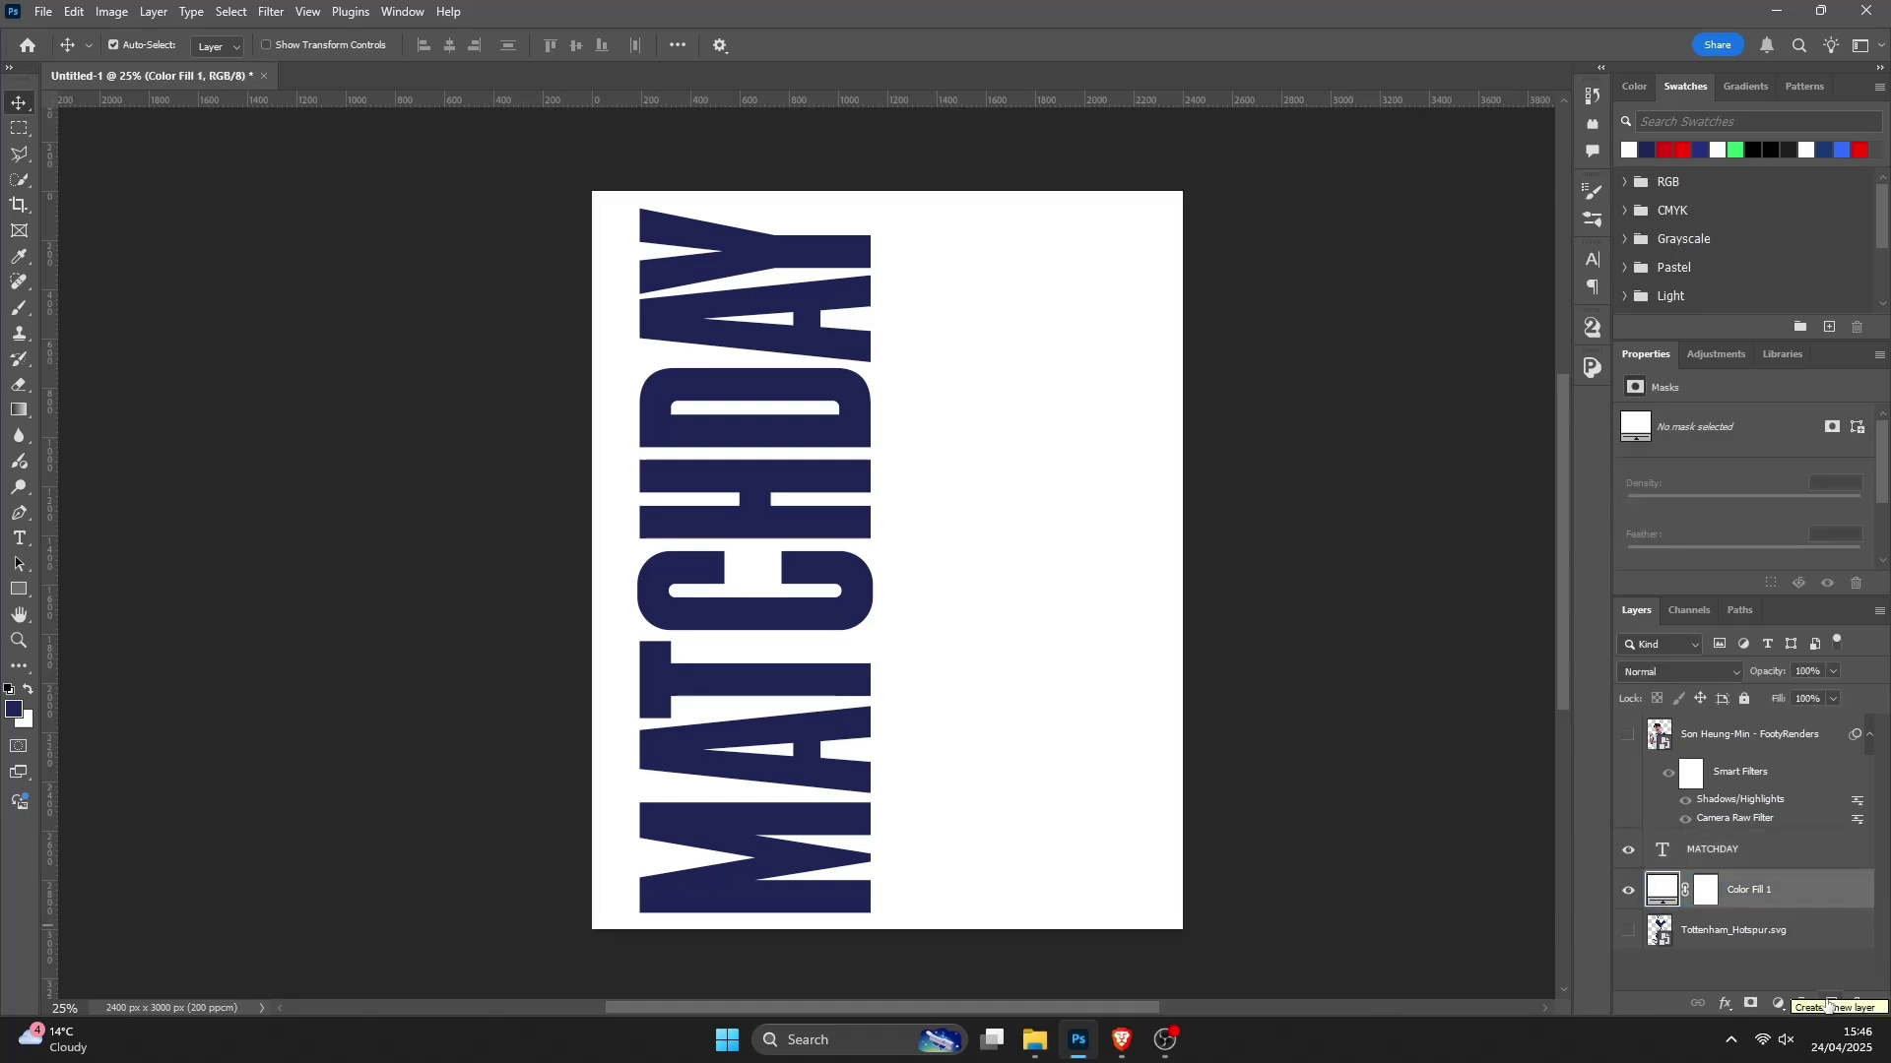
click(1830, 1002)
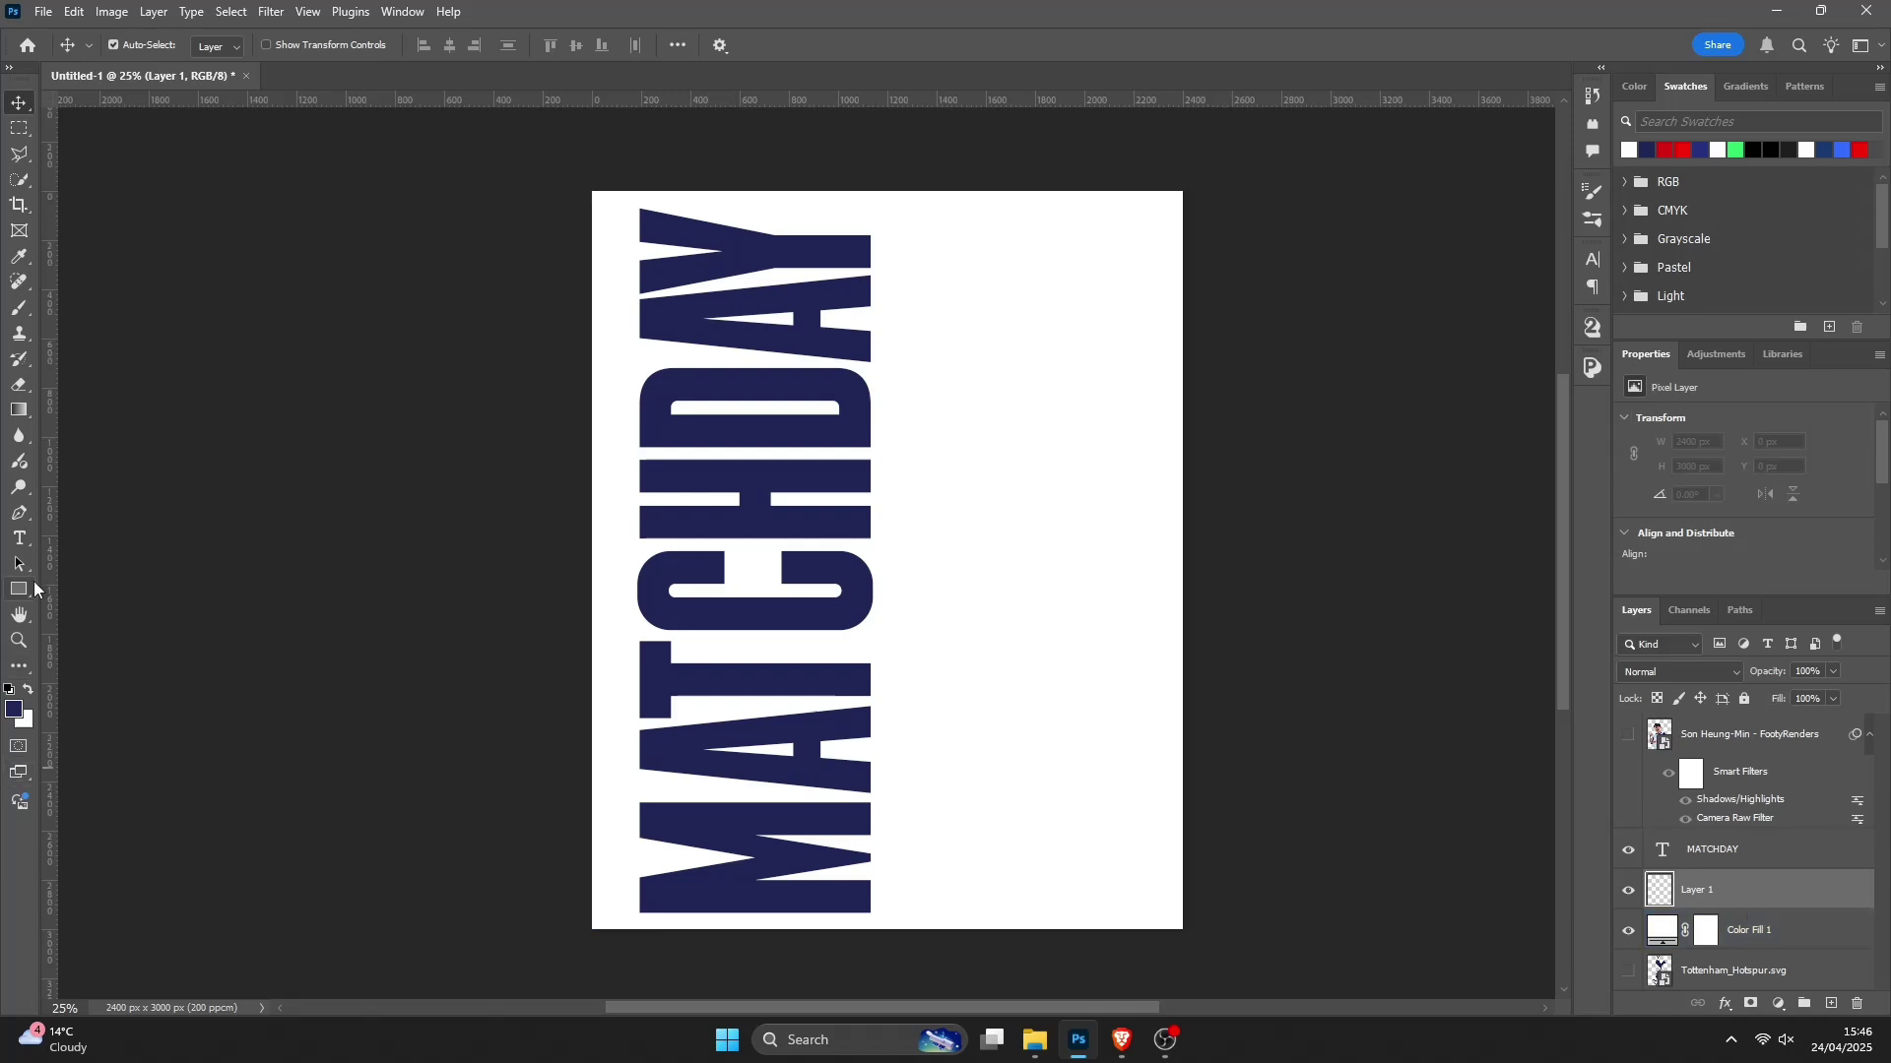
click(31, 586)
click(52, 588)
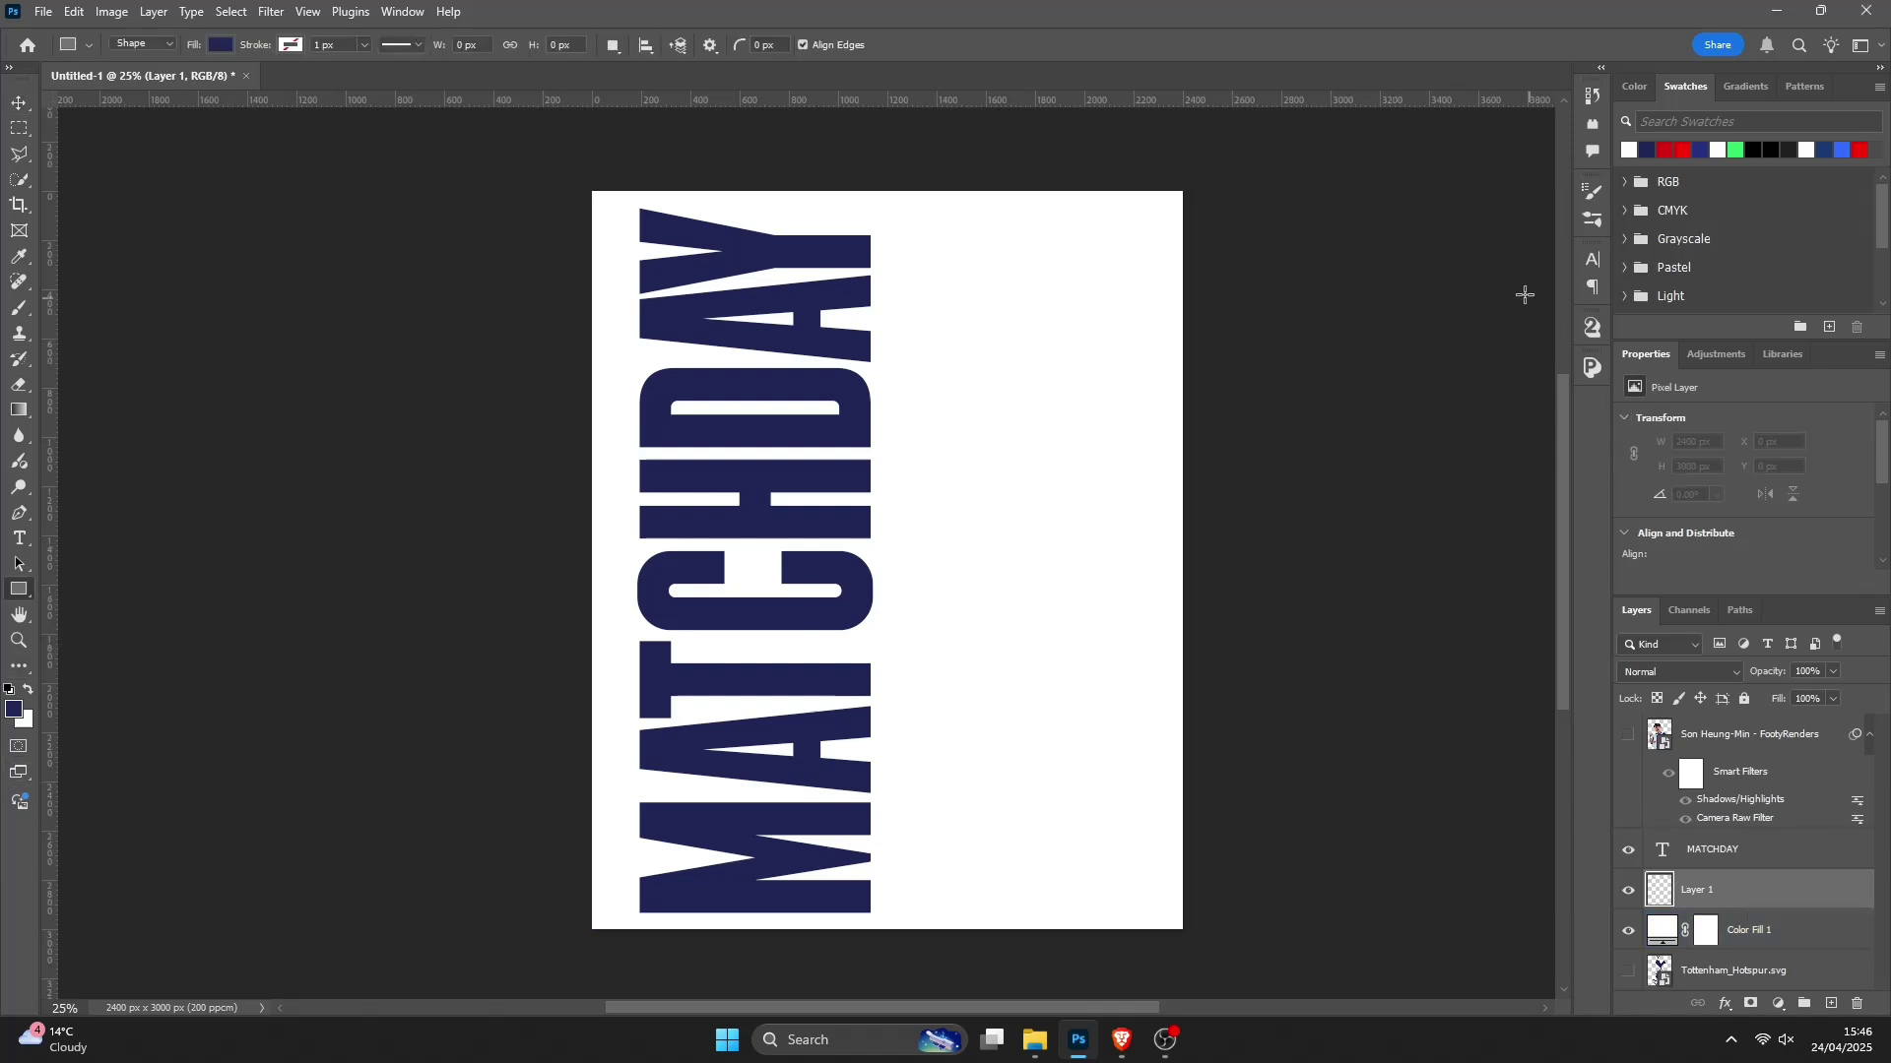
drag(656, 286, 1036, 911)
drag(847, 285, 849, 191)
drag(660, 551, 592, 550)
drag(811, 906, 832, 926)
drag(1037, 556, 861, 563)
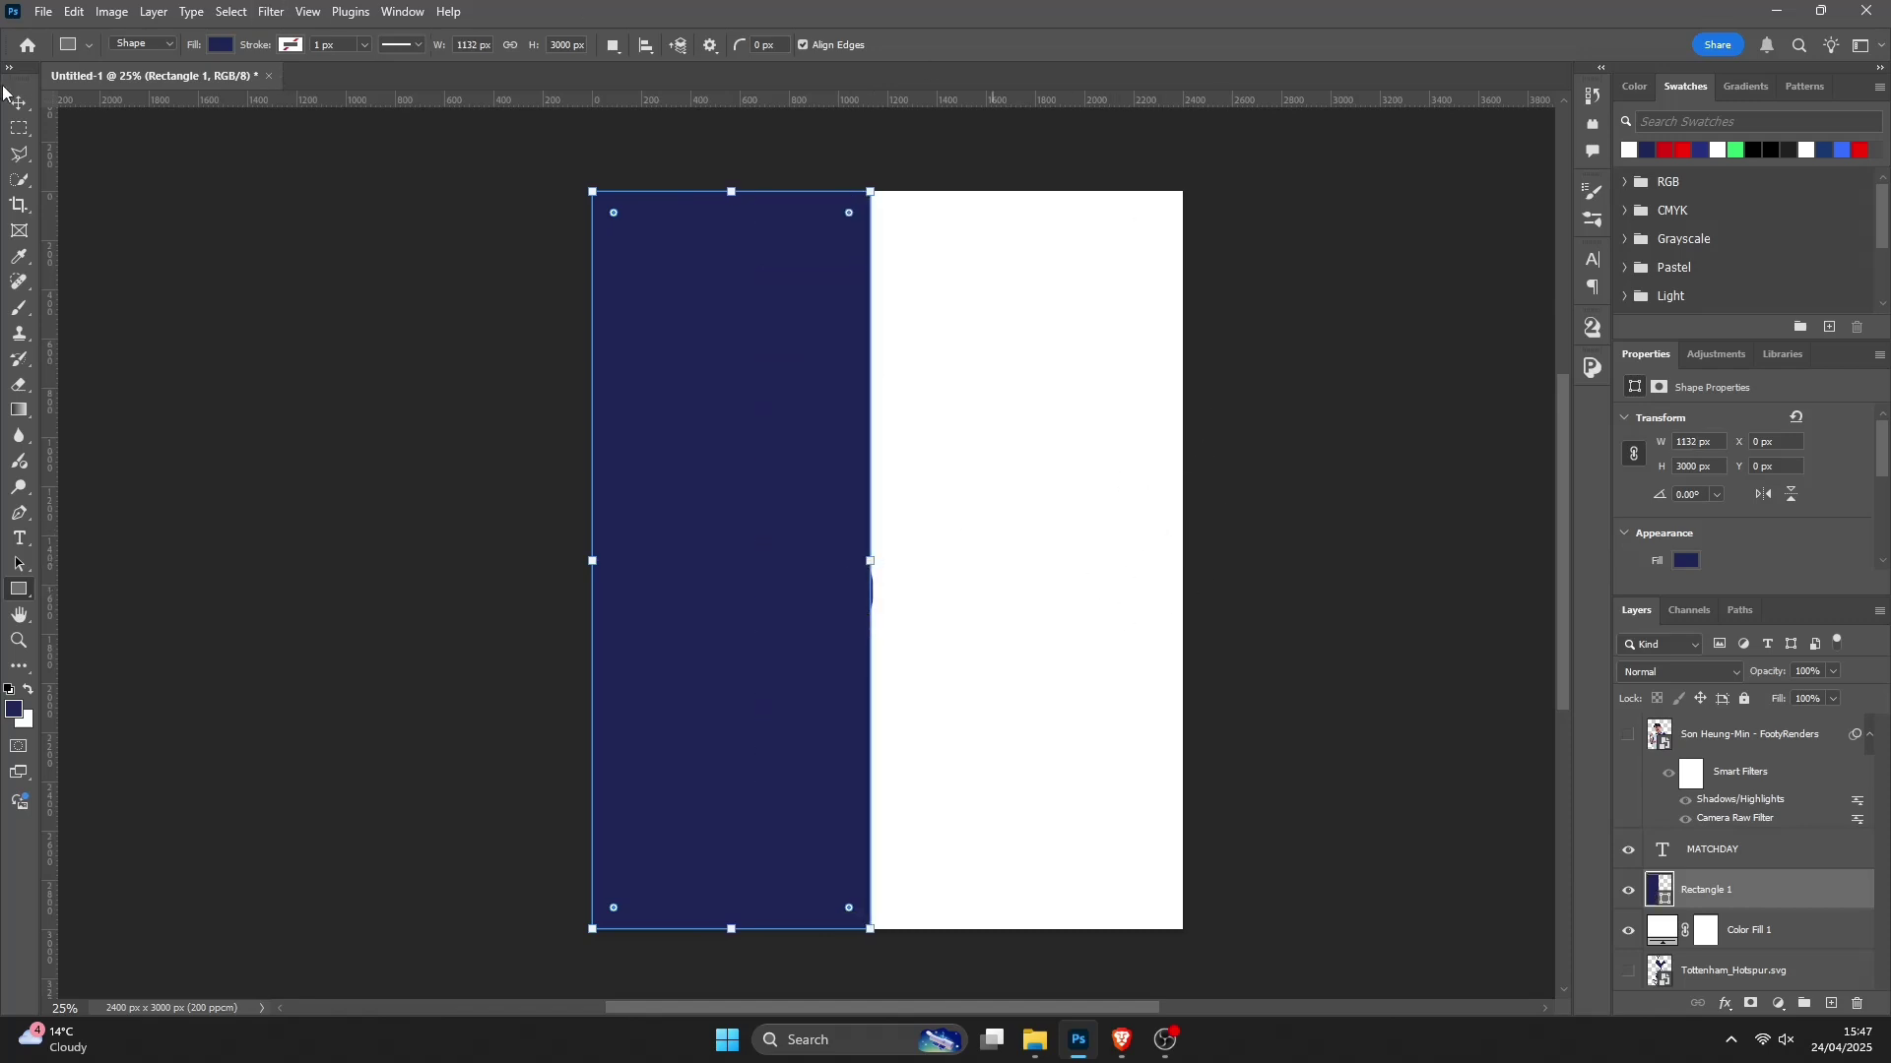
Step: Change the MATCHDAY text colour to white
key(v)
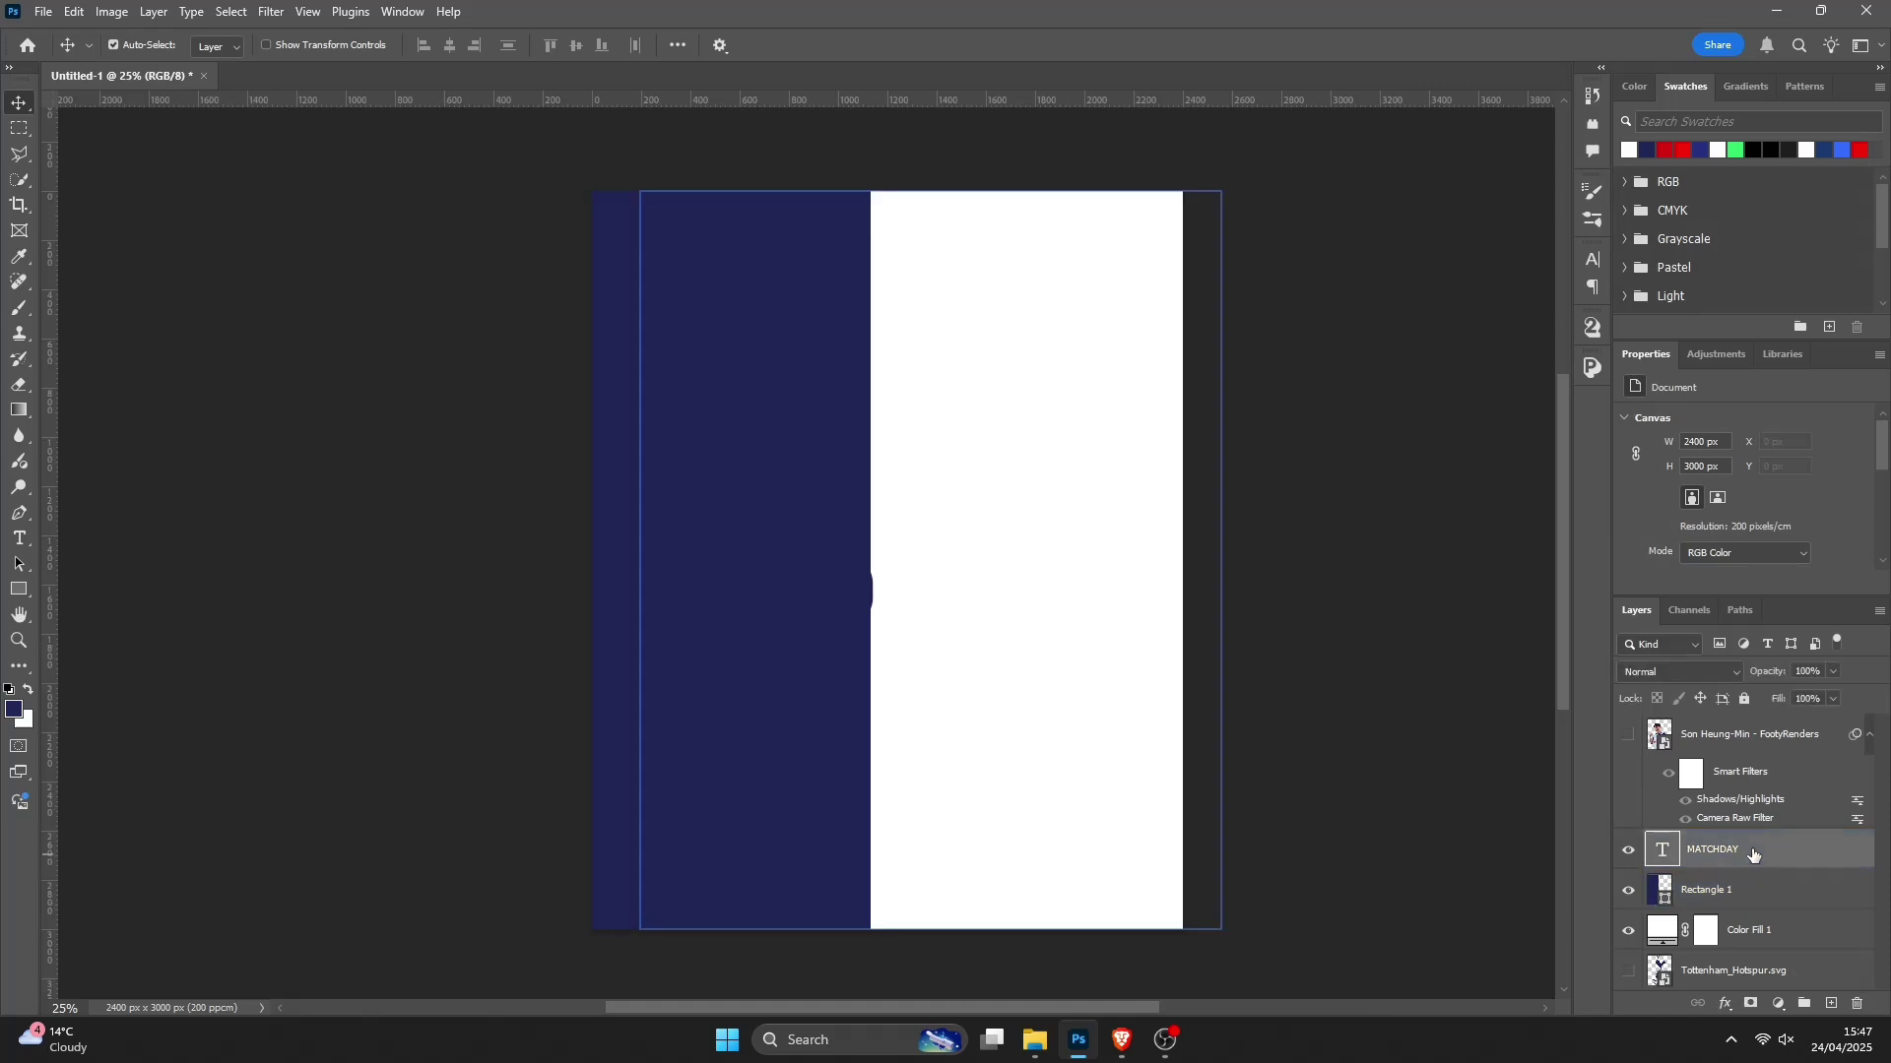
click(1708, 889)
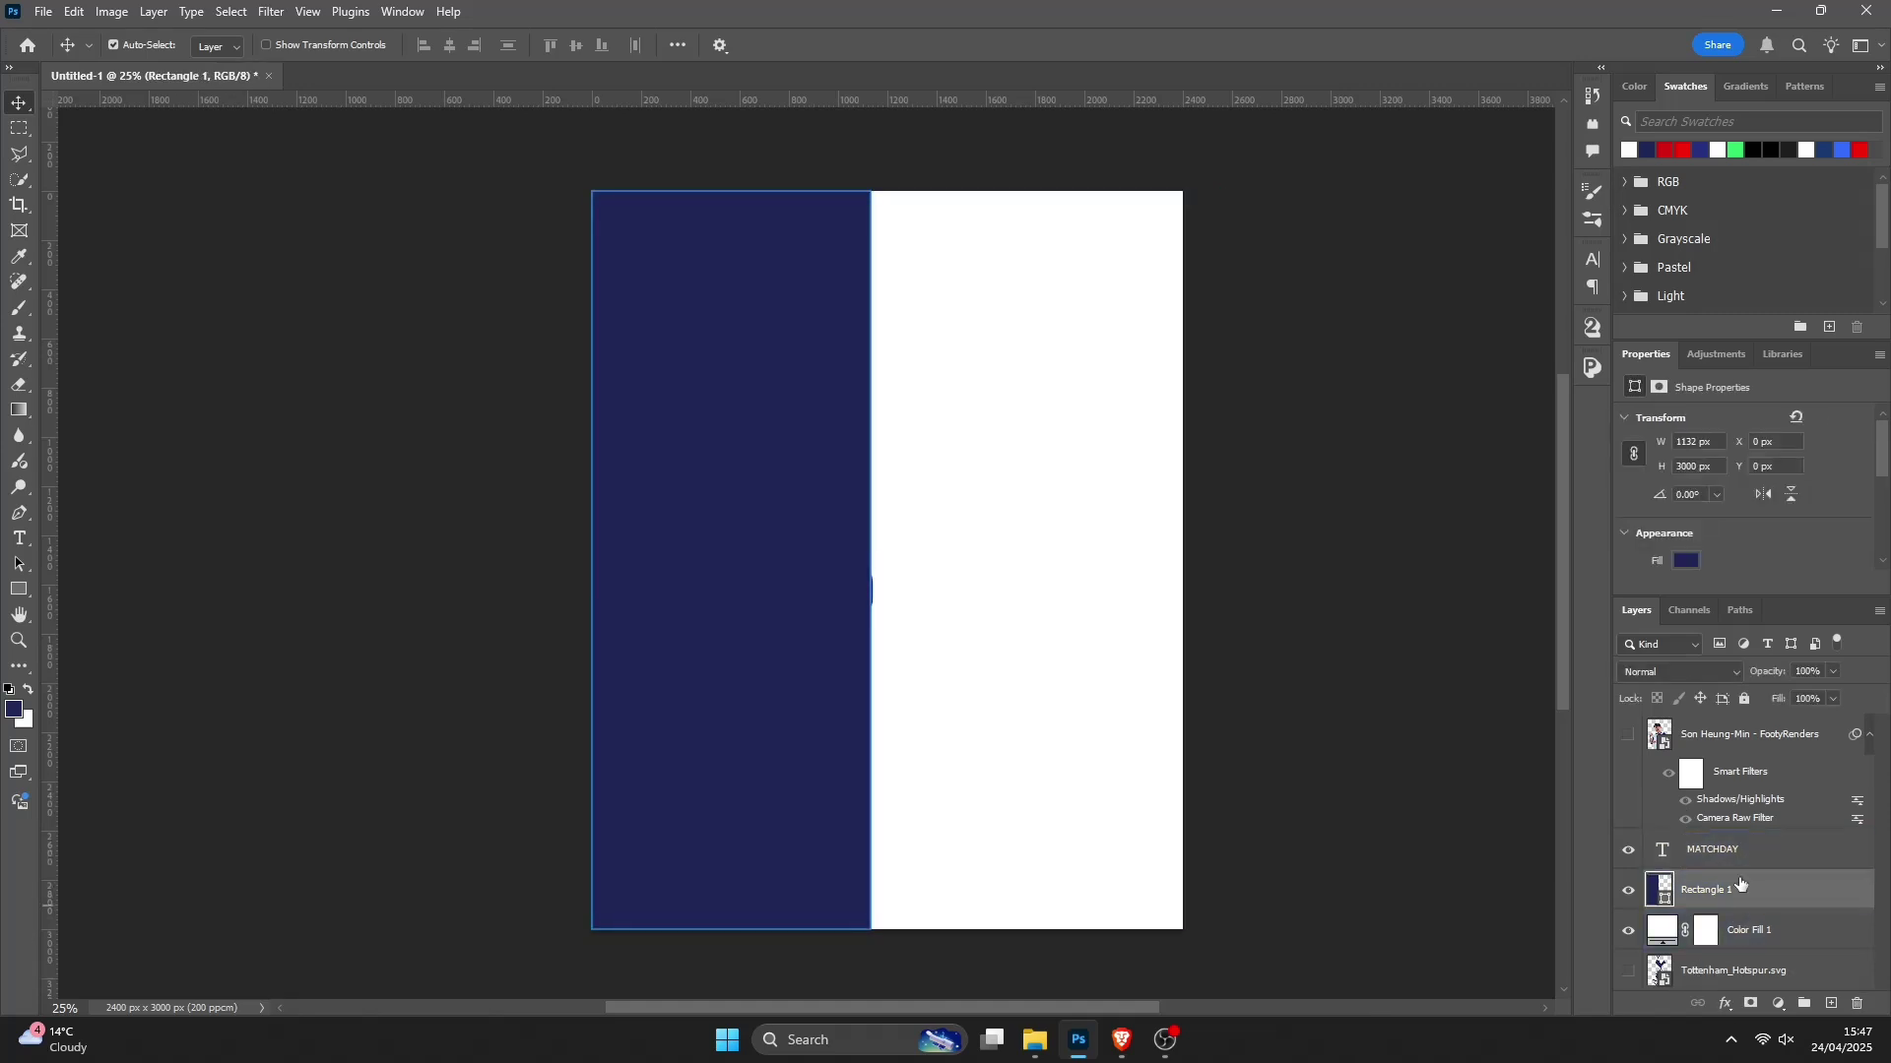
click(1724, 839)
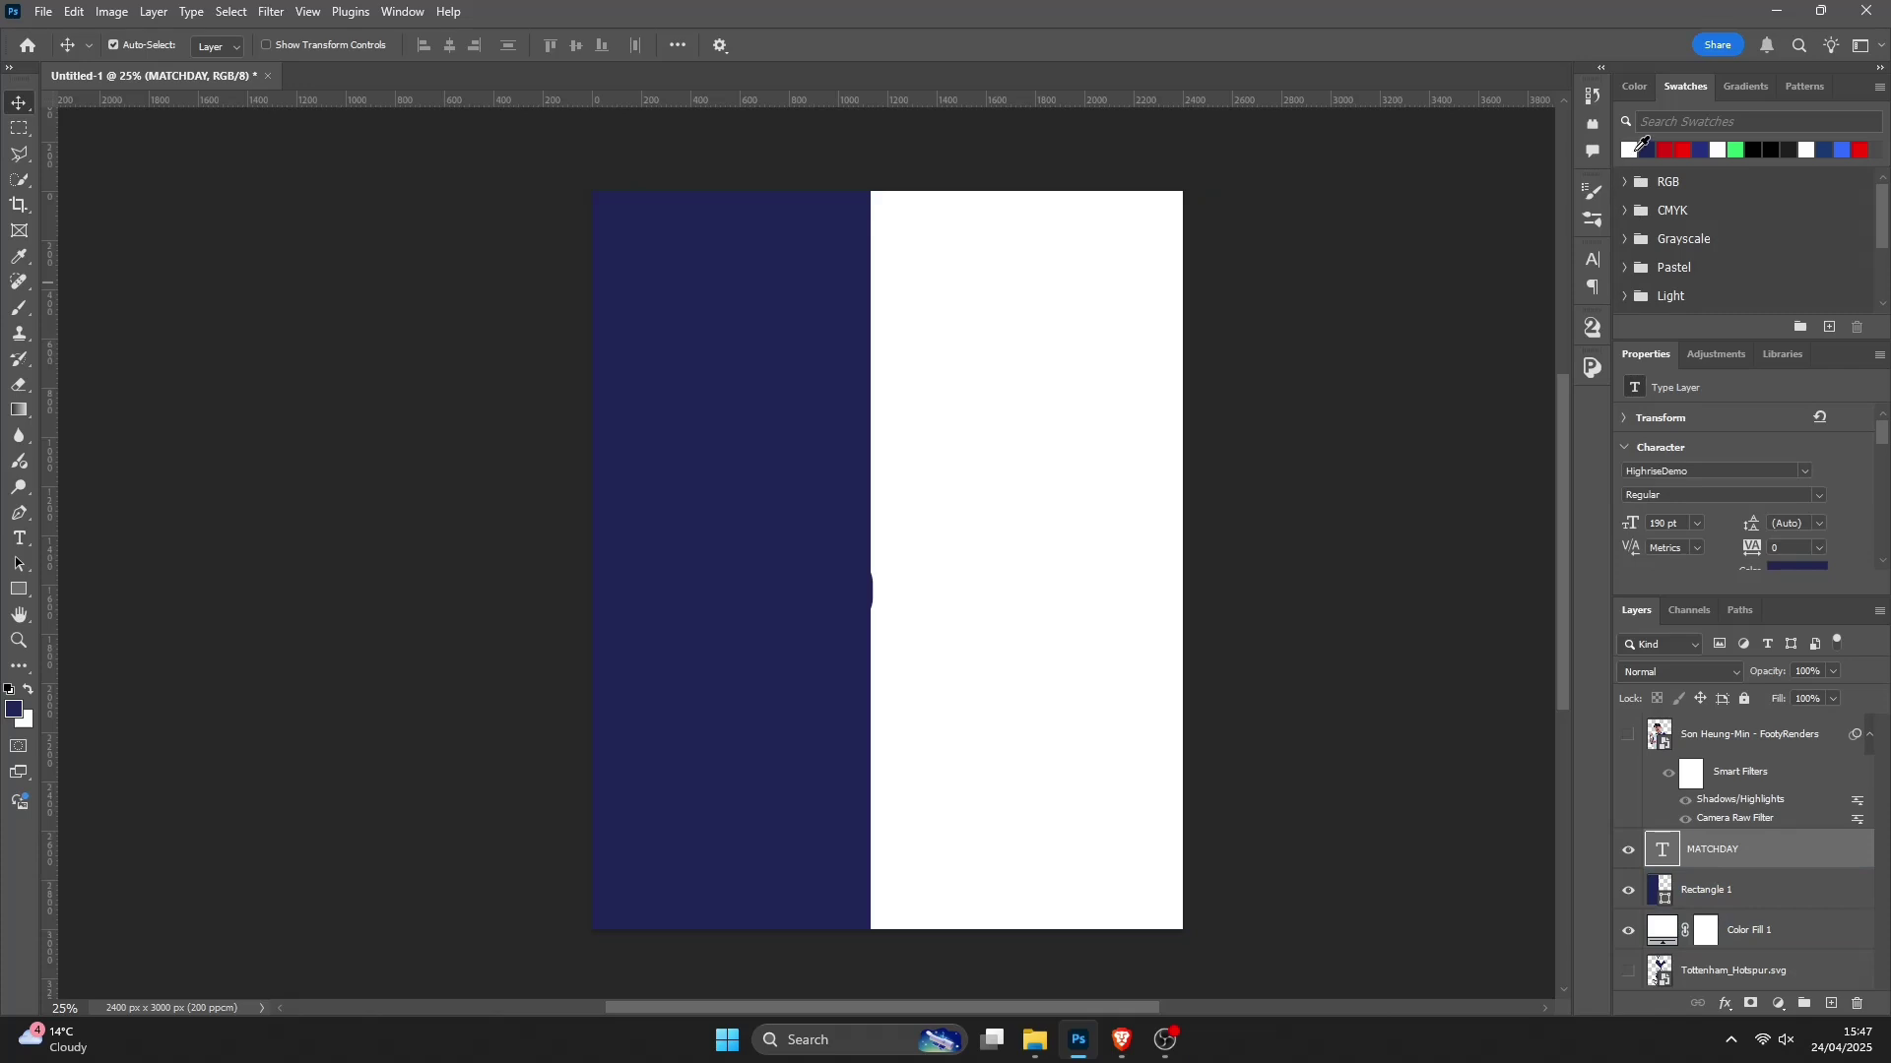
click(1629, 150)
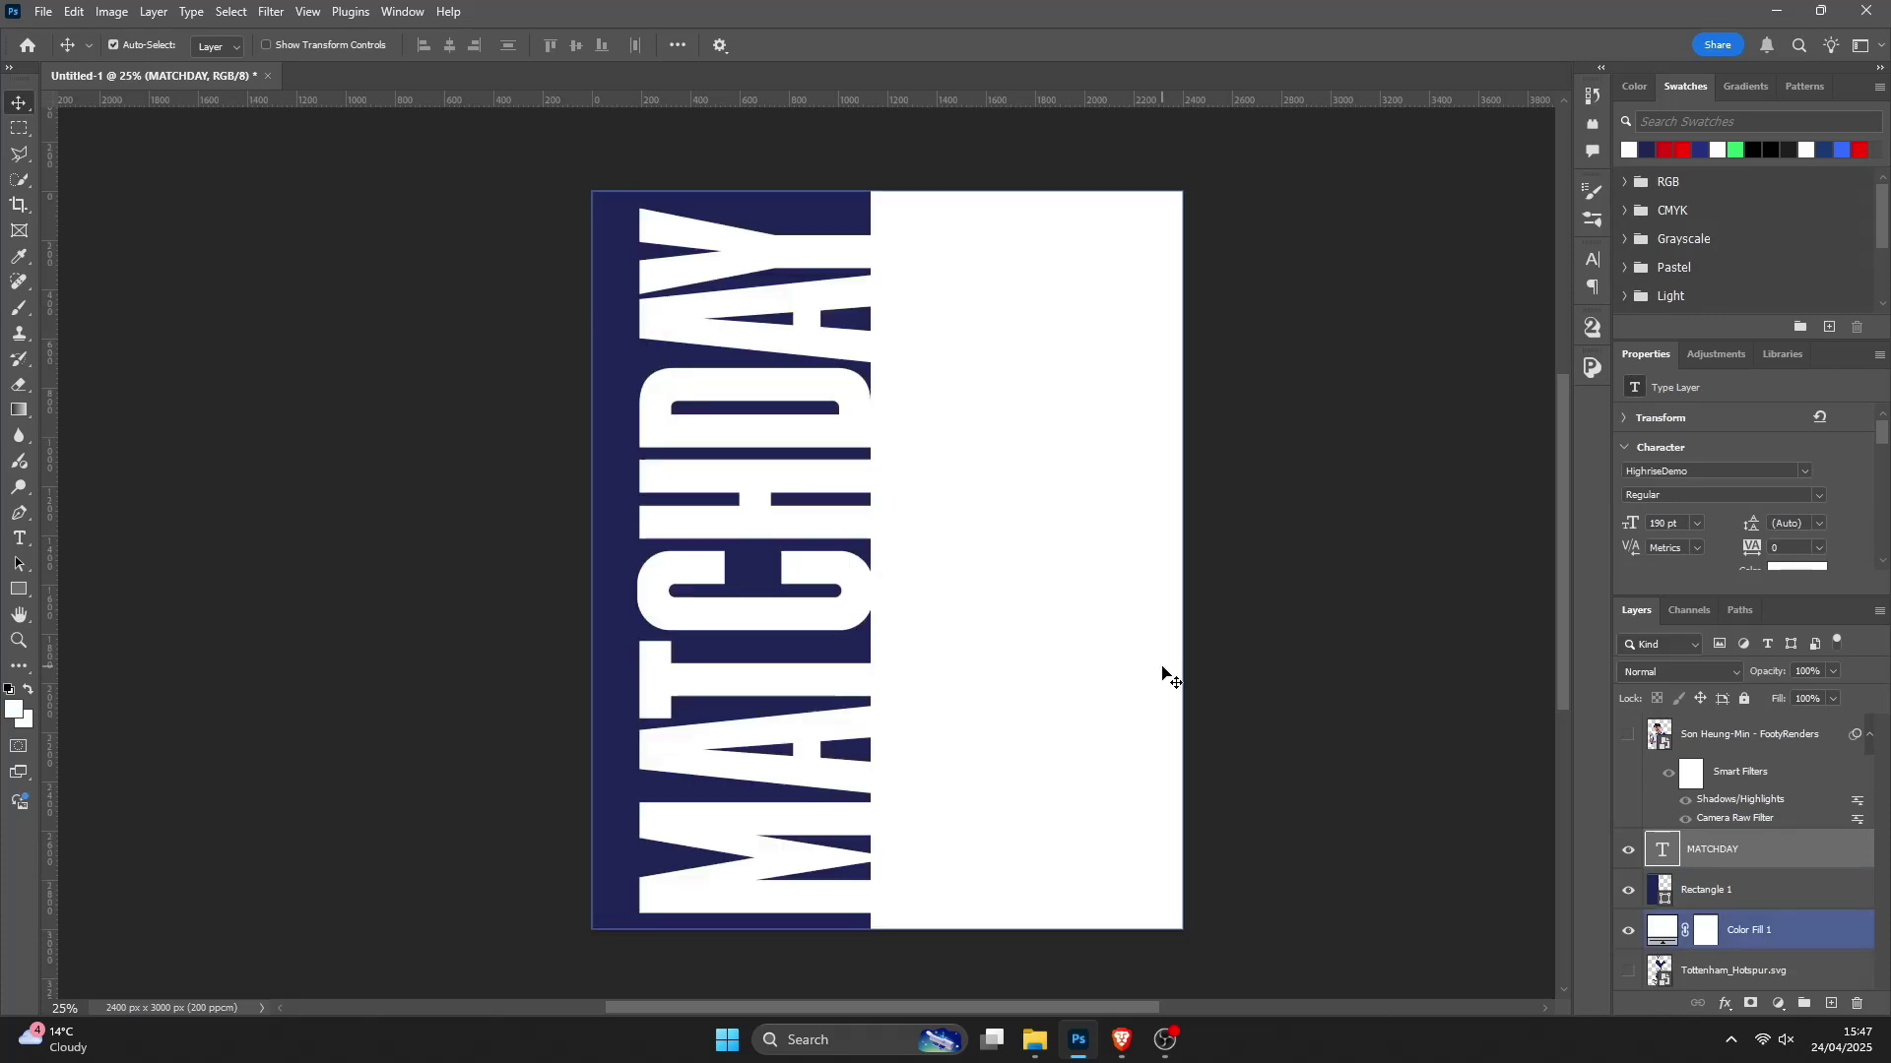
click(1401, 600)
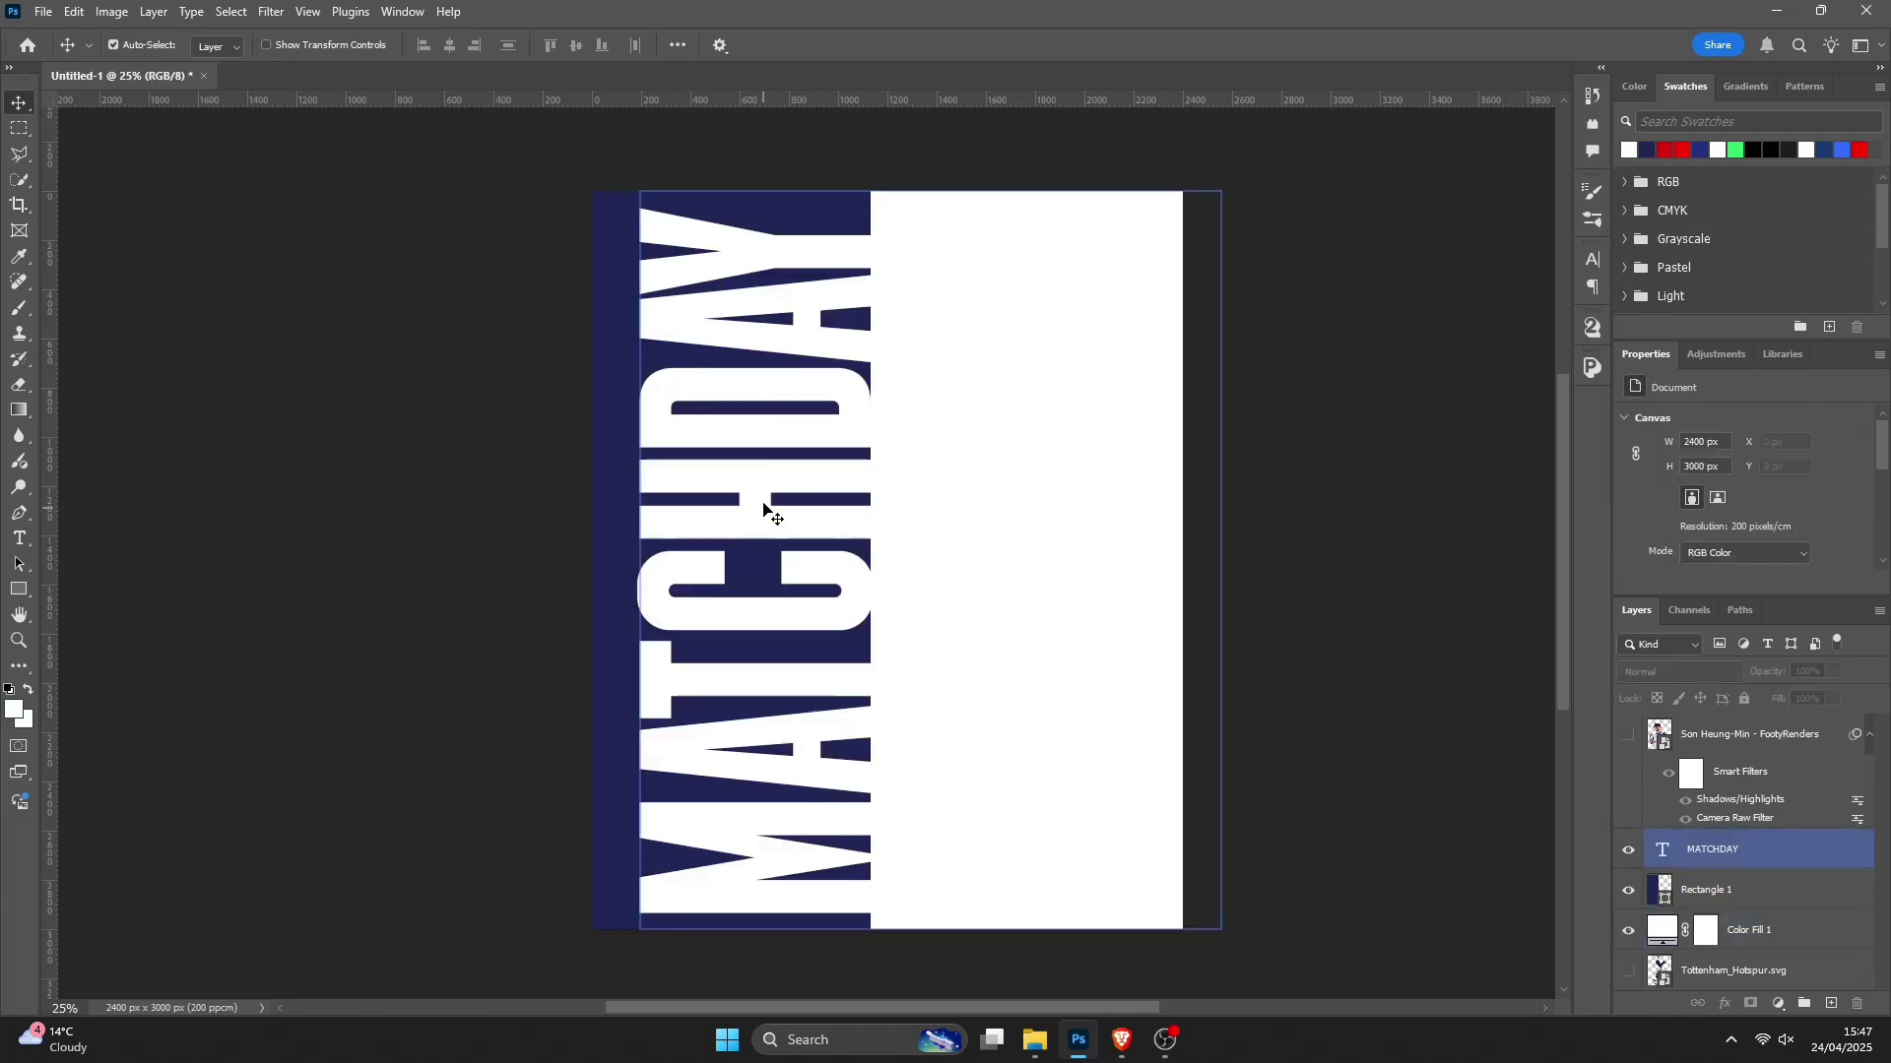
Step: Show the player layer and place the stadium photo thfc-v-everton-120519_016 directly above the white colour fill
click(1629, 737)
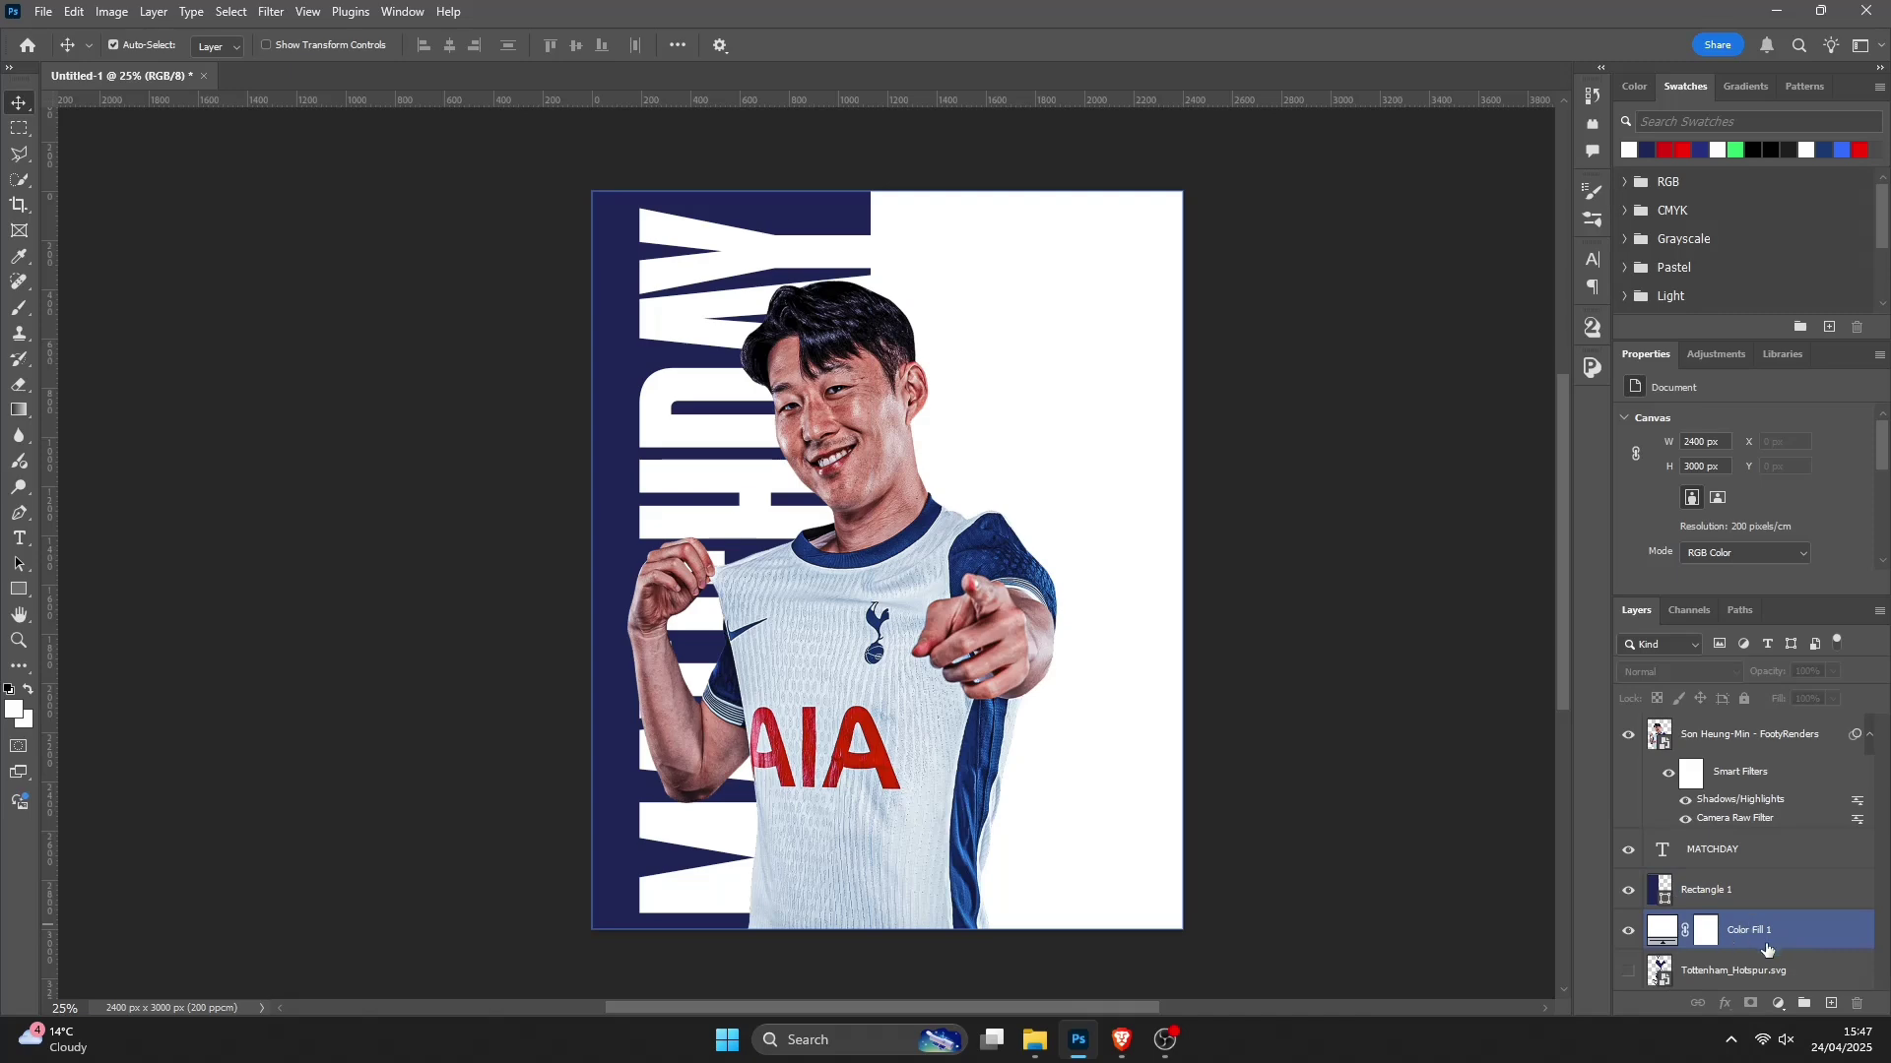
click(1798, 946)
click(1035, 1041)
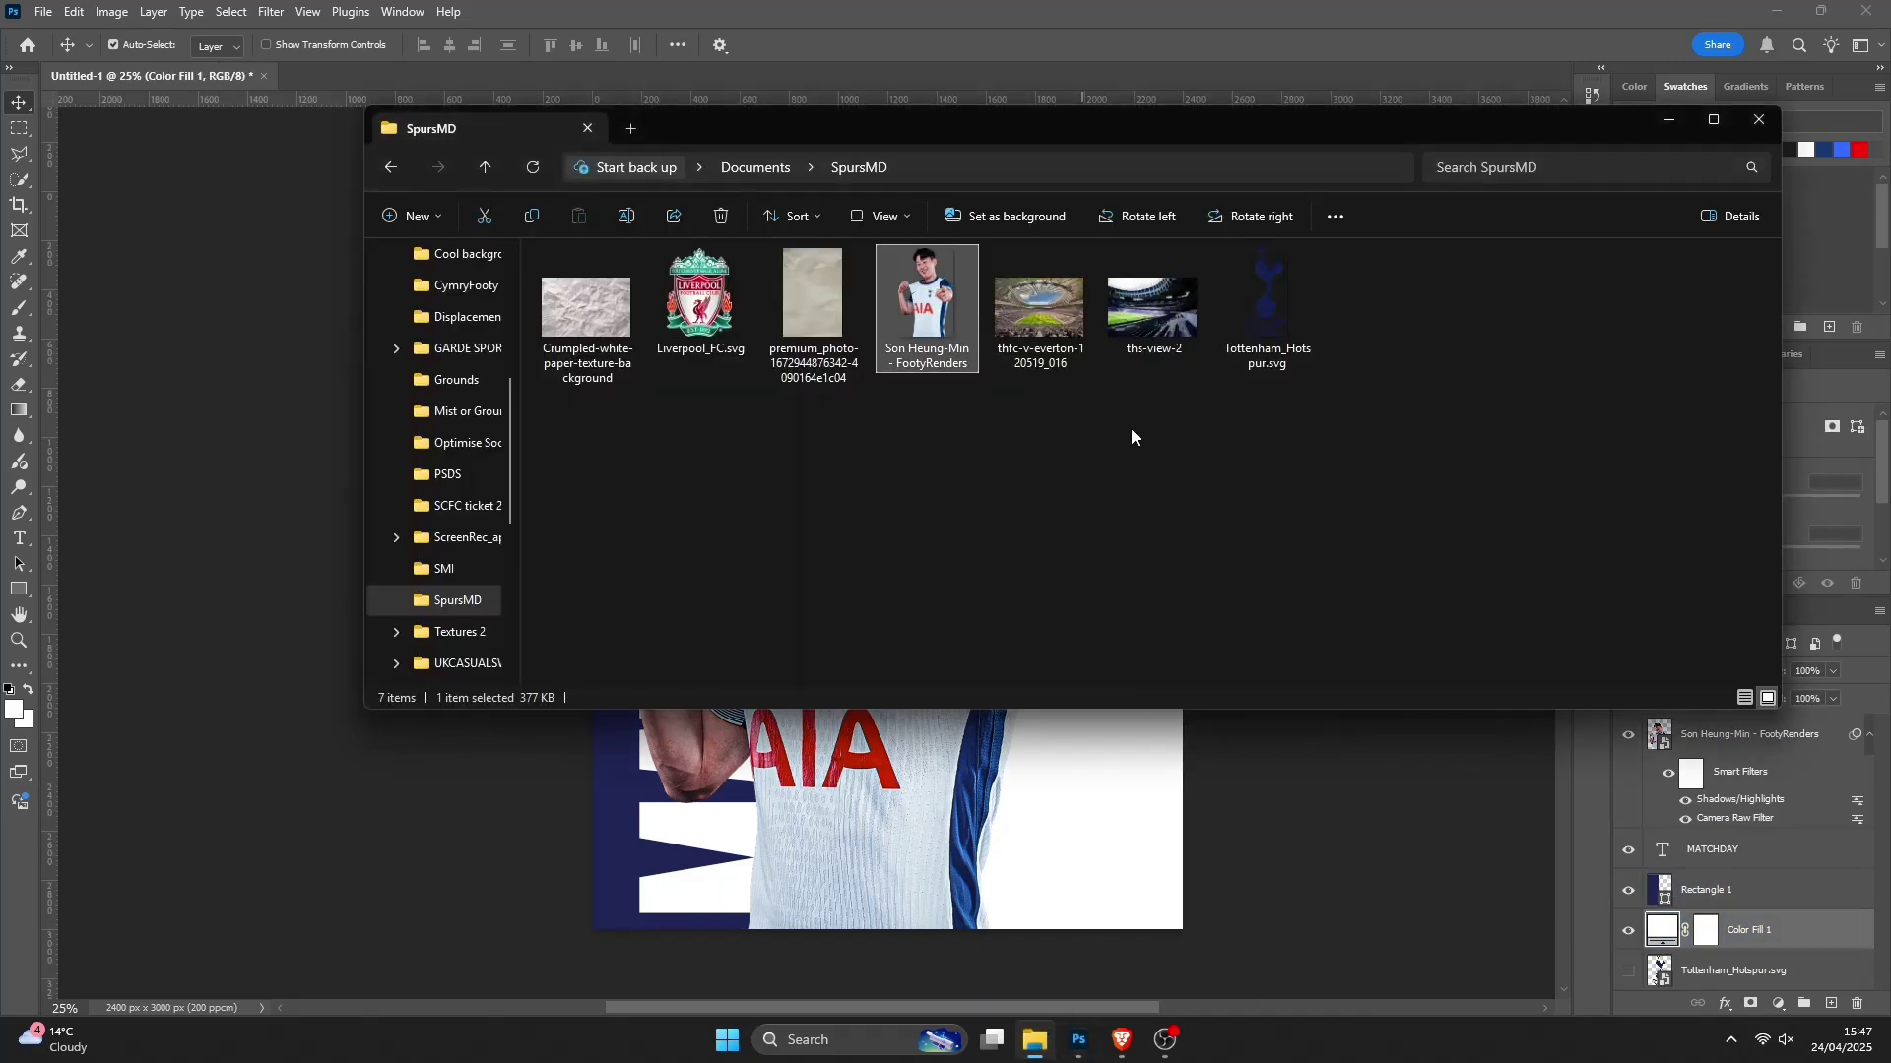
drag(1042, 313, 1012, 802)
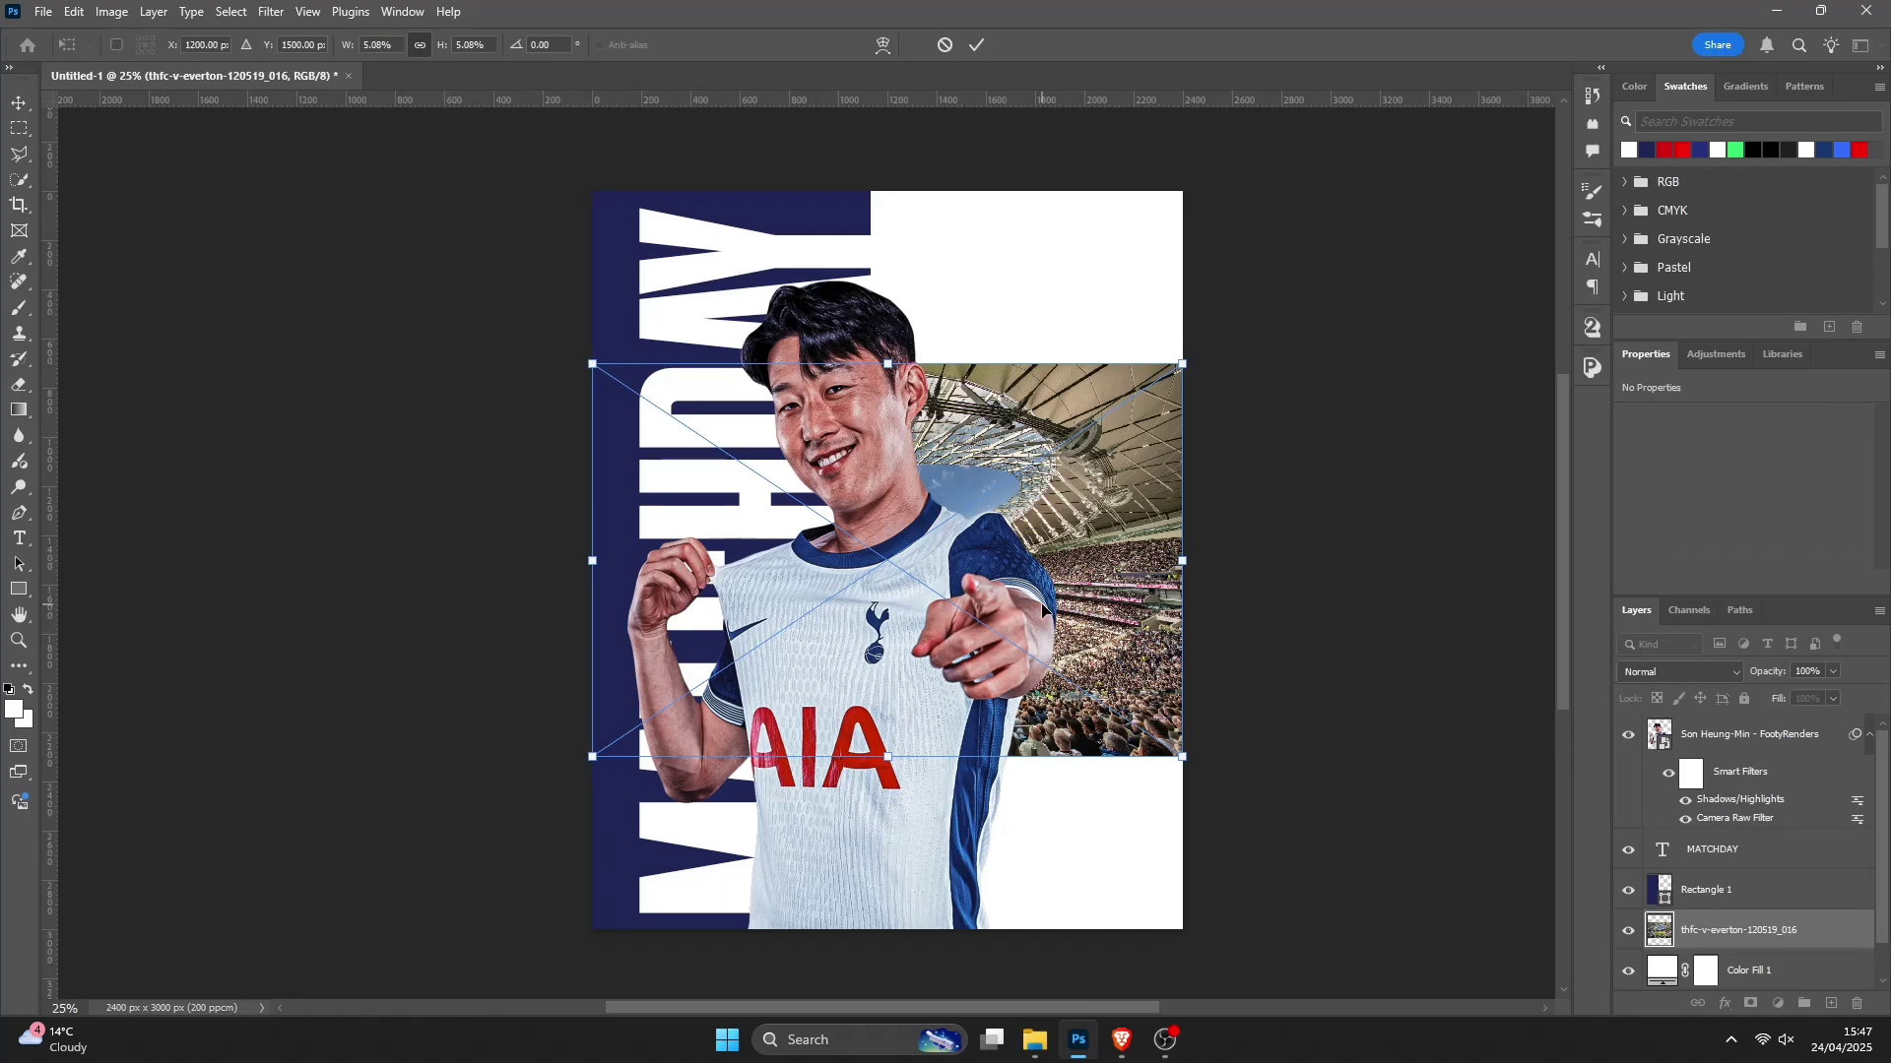
key(Return)
Step: Move the stadium photo layer above the navy rectangle and clip it to that rectangle
drag(1772, 935, 1770, 865)
click(1736, 933)
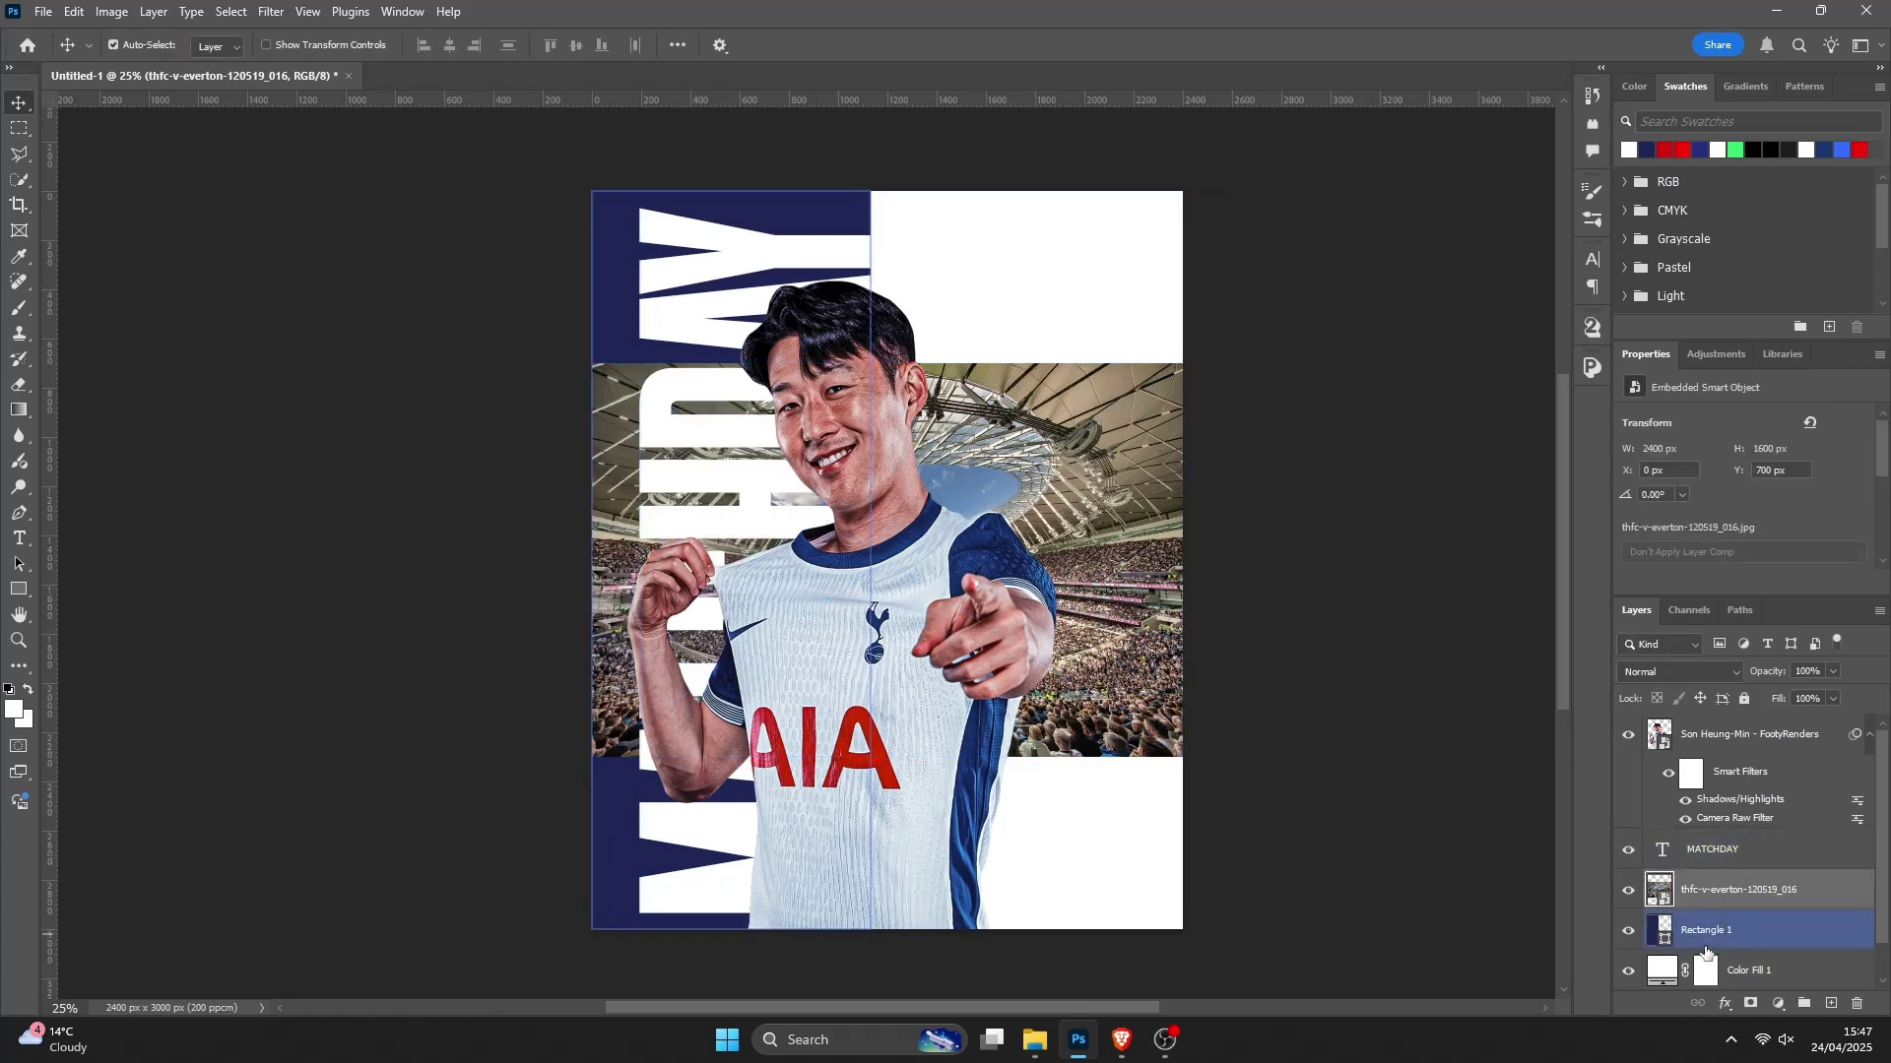
click(1781, 898)
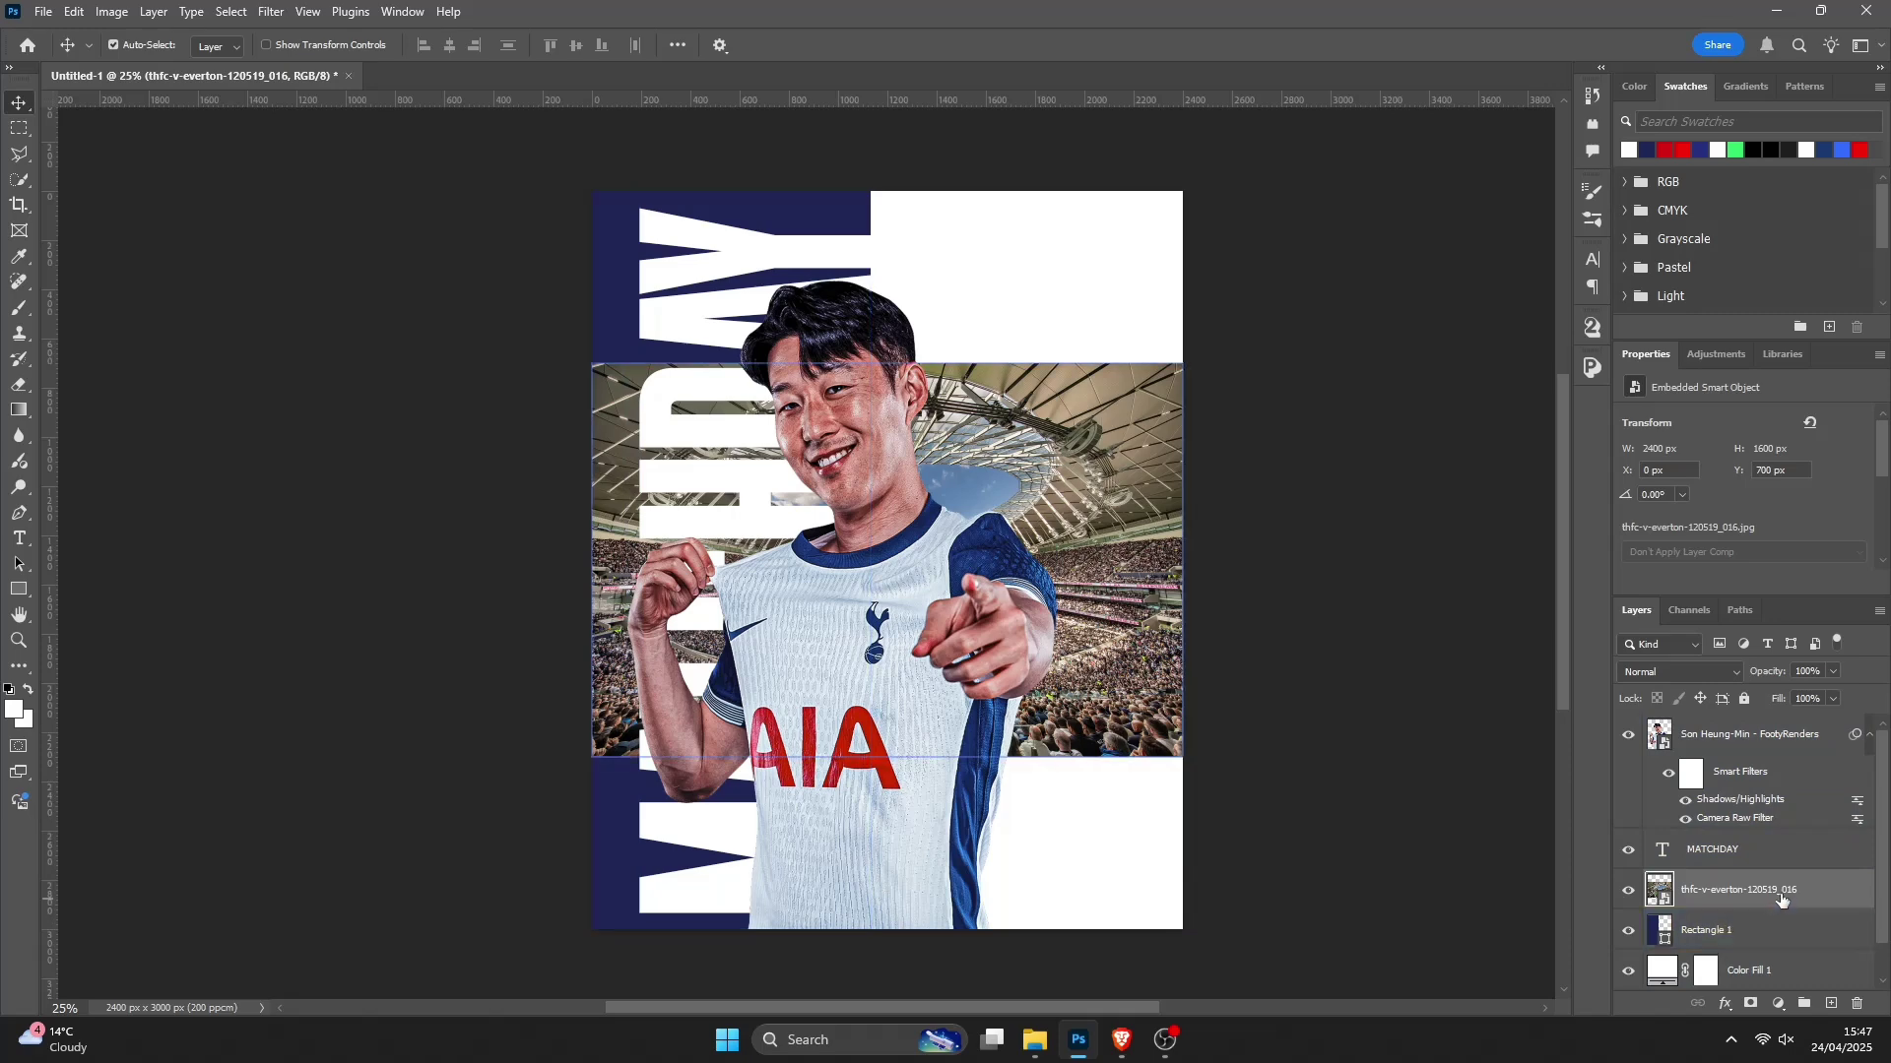
right_click(1781, 898)
click(1784, 843)
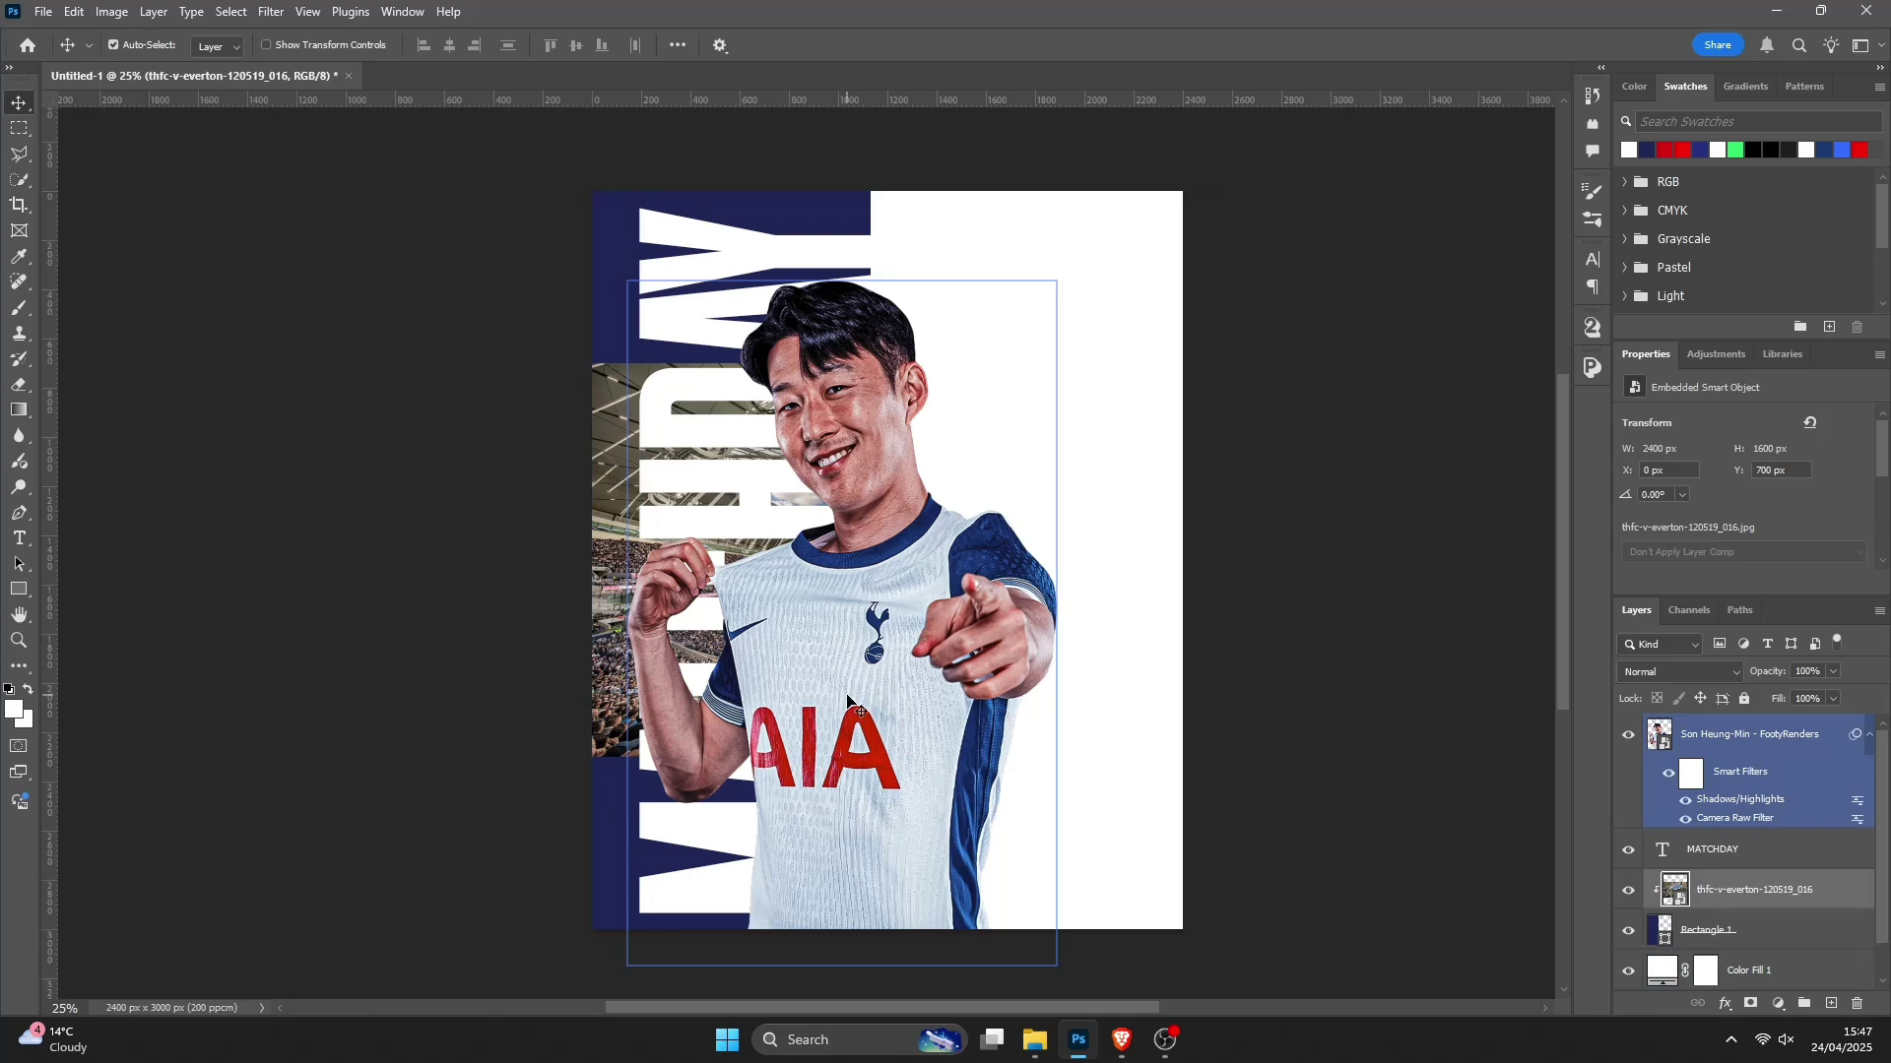
Step: Enlarge the clipped stadium photo proportionally to 4500 × 3000 px, filling the poster's height, and shift it sideways over the navy rectangle
key(ctrl+t)
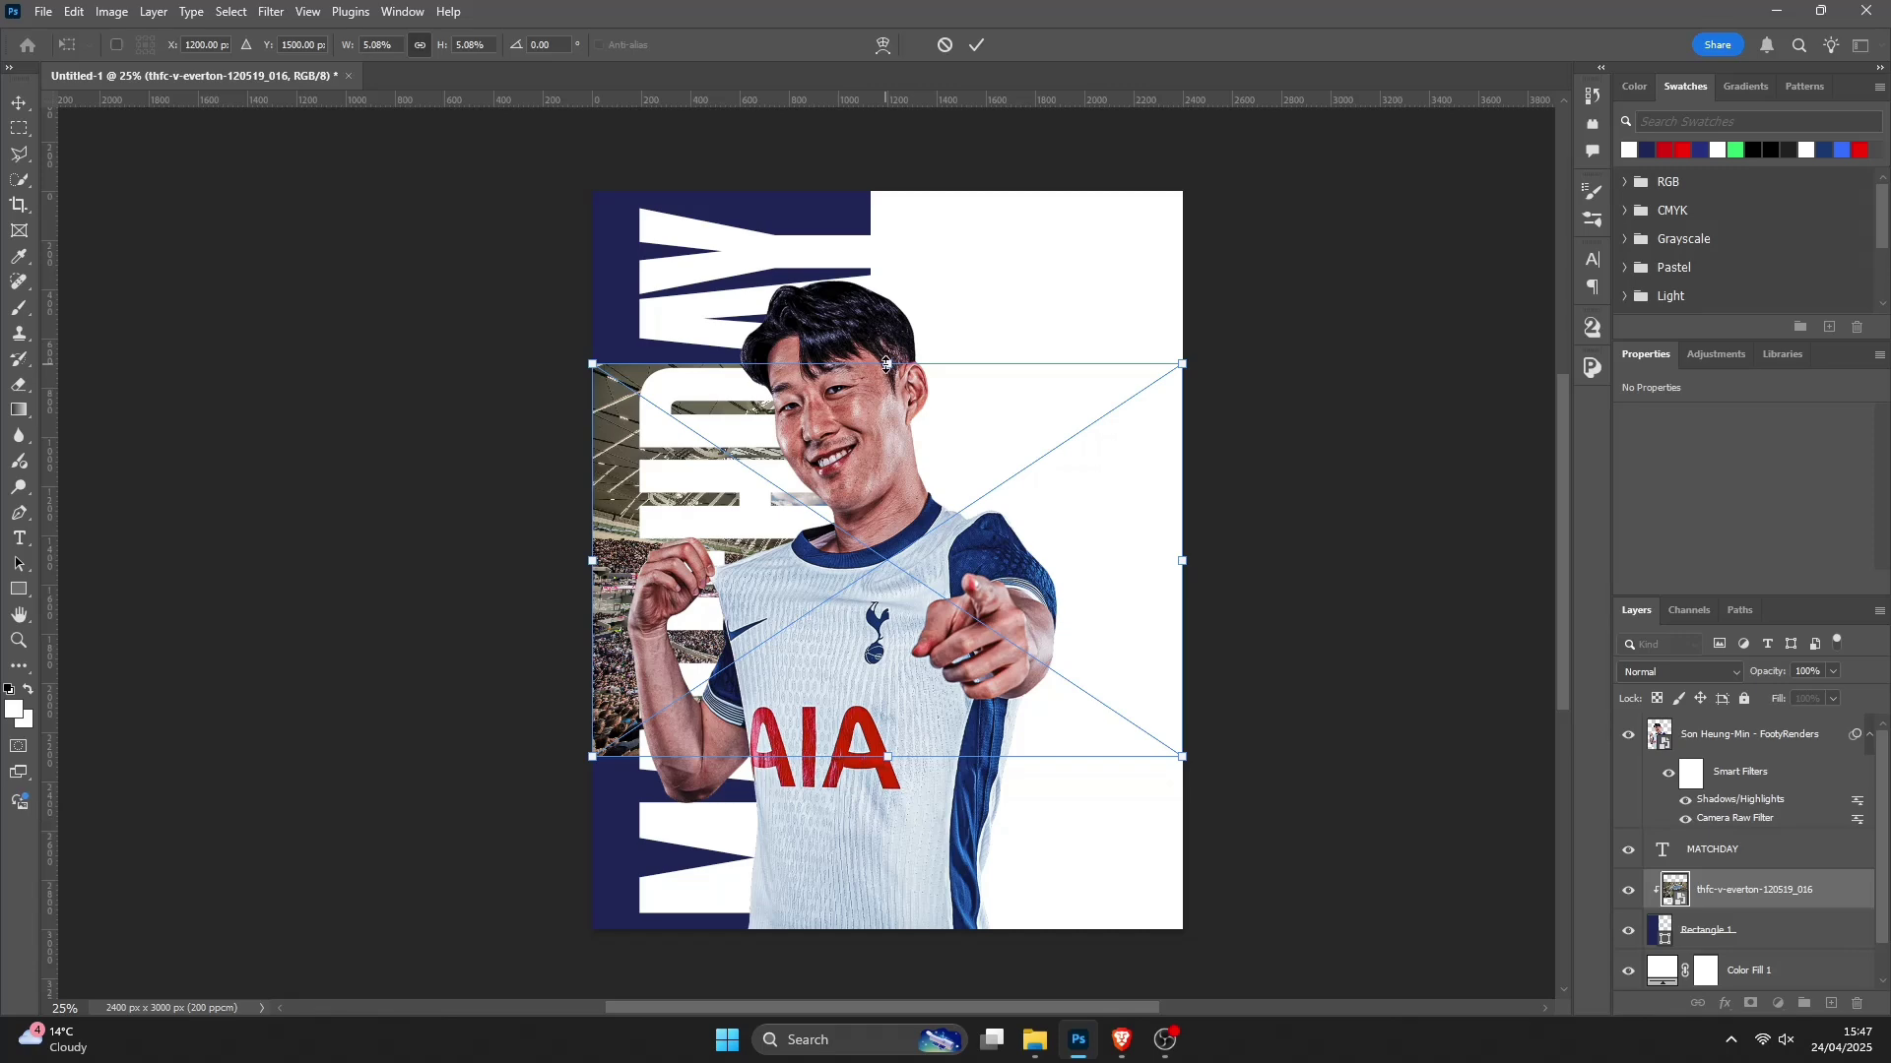
drag(886, 364, 893, 197)
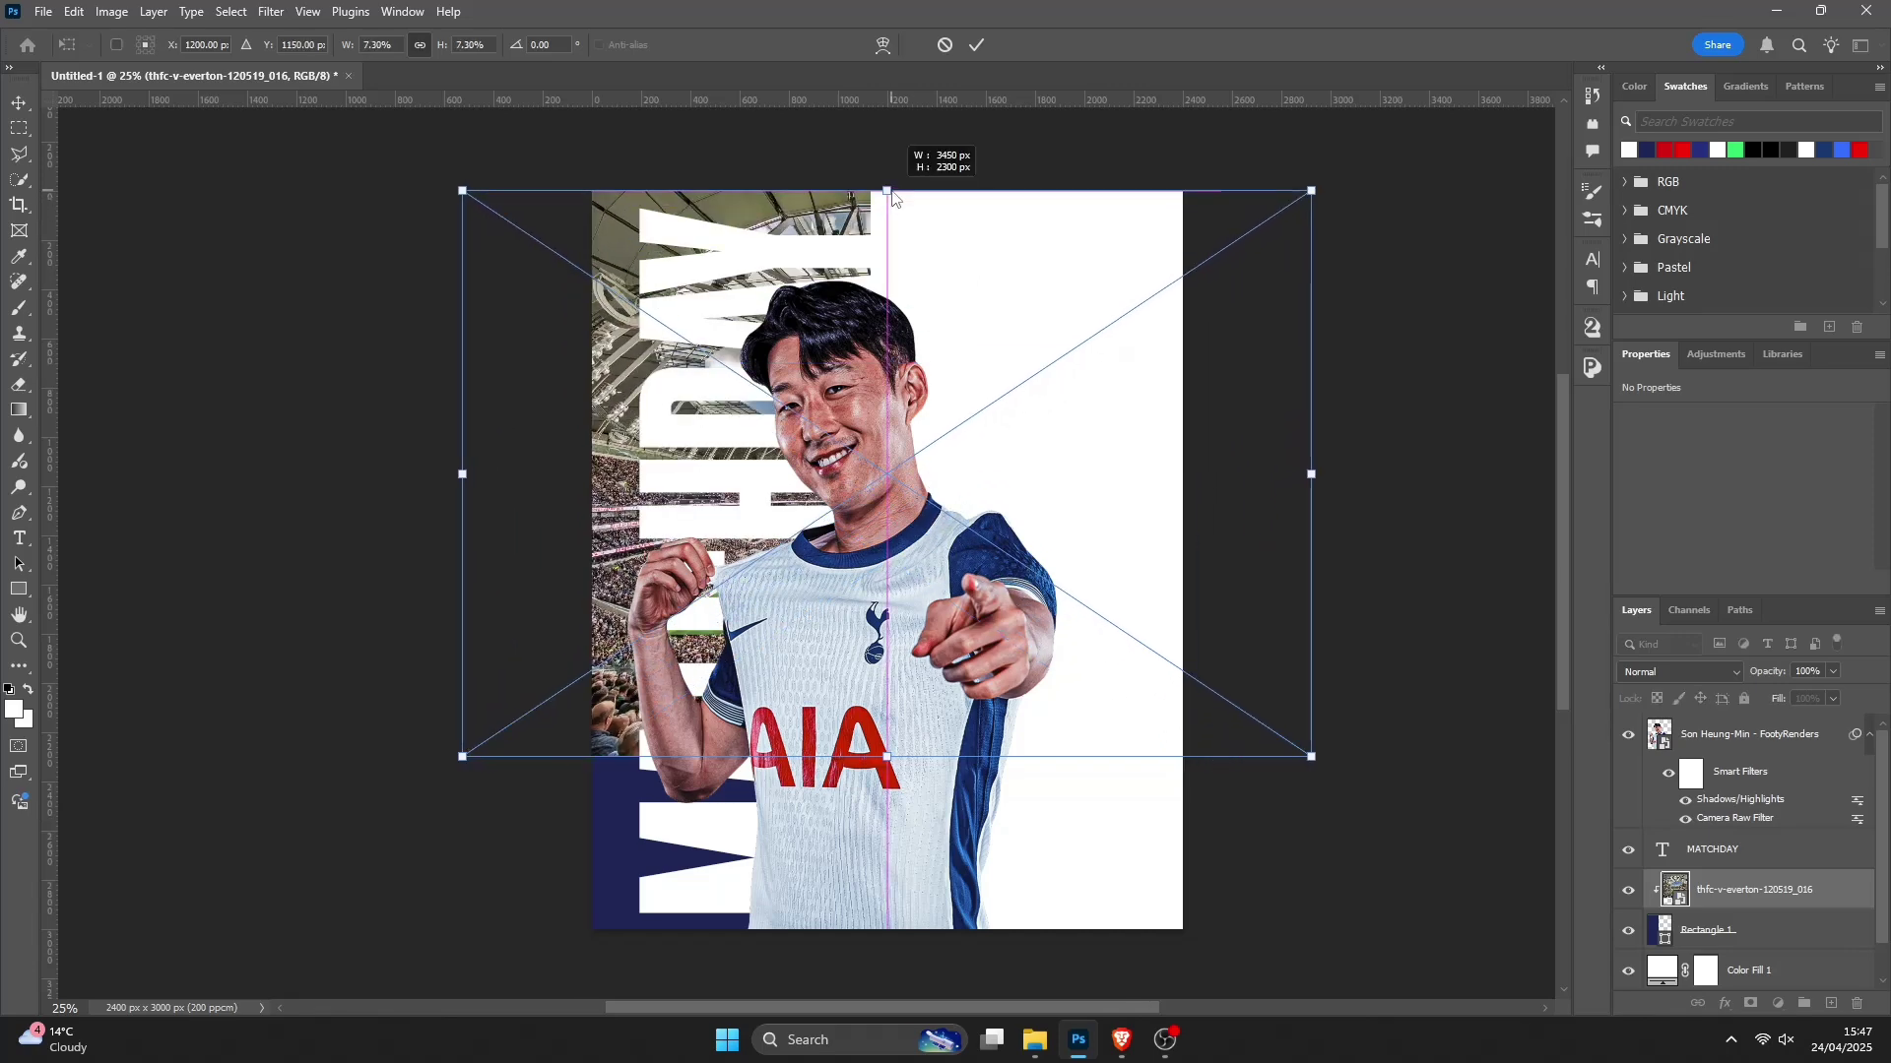
drag(886, 756, 884, 937)
drag(926, 522, 975, 620)
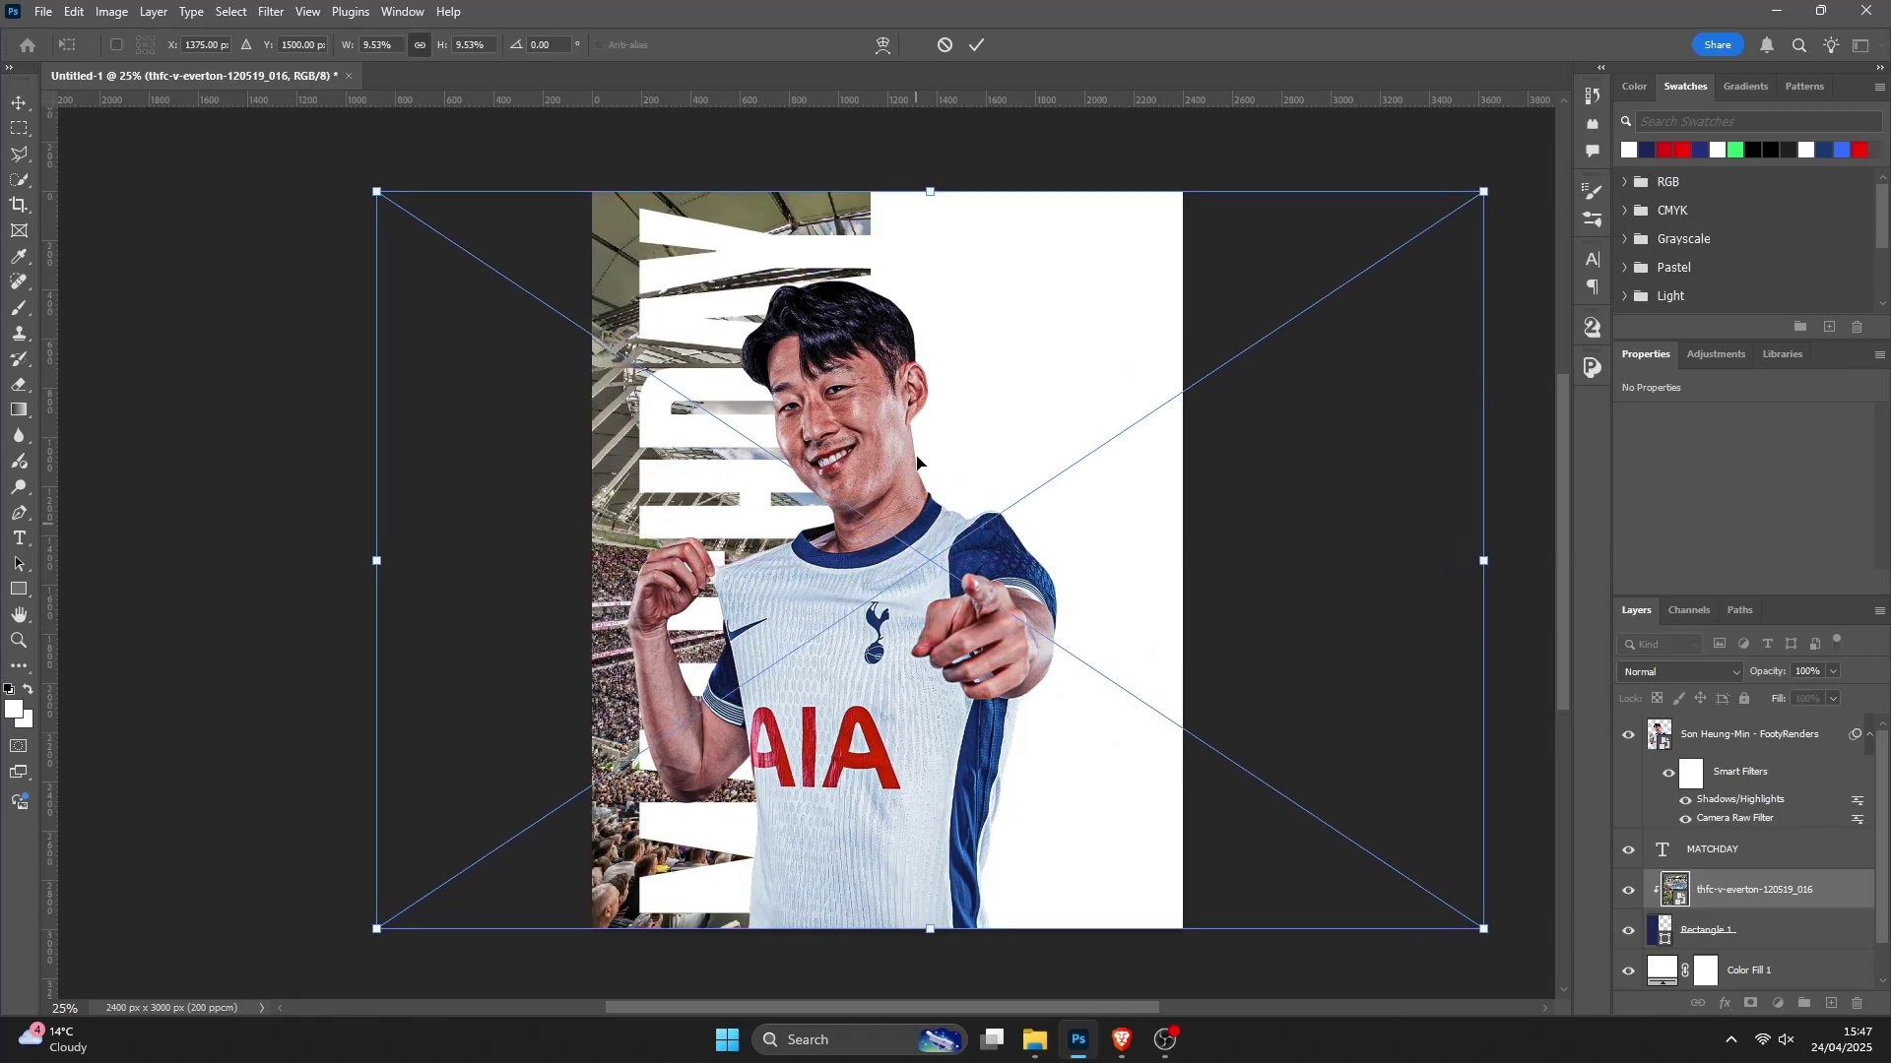
click(976, 43)
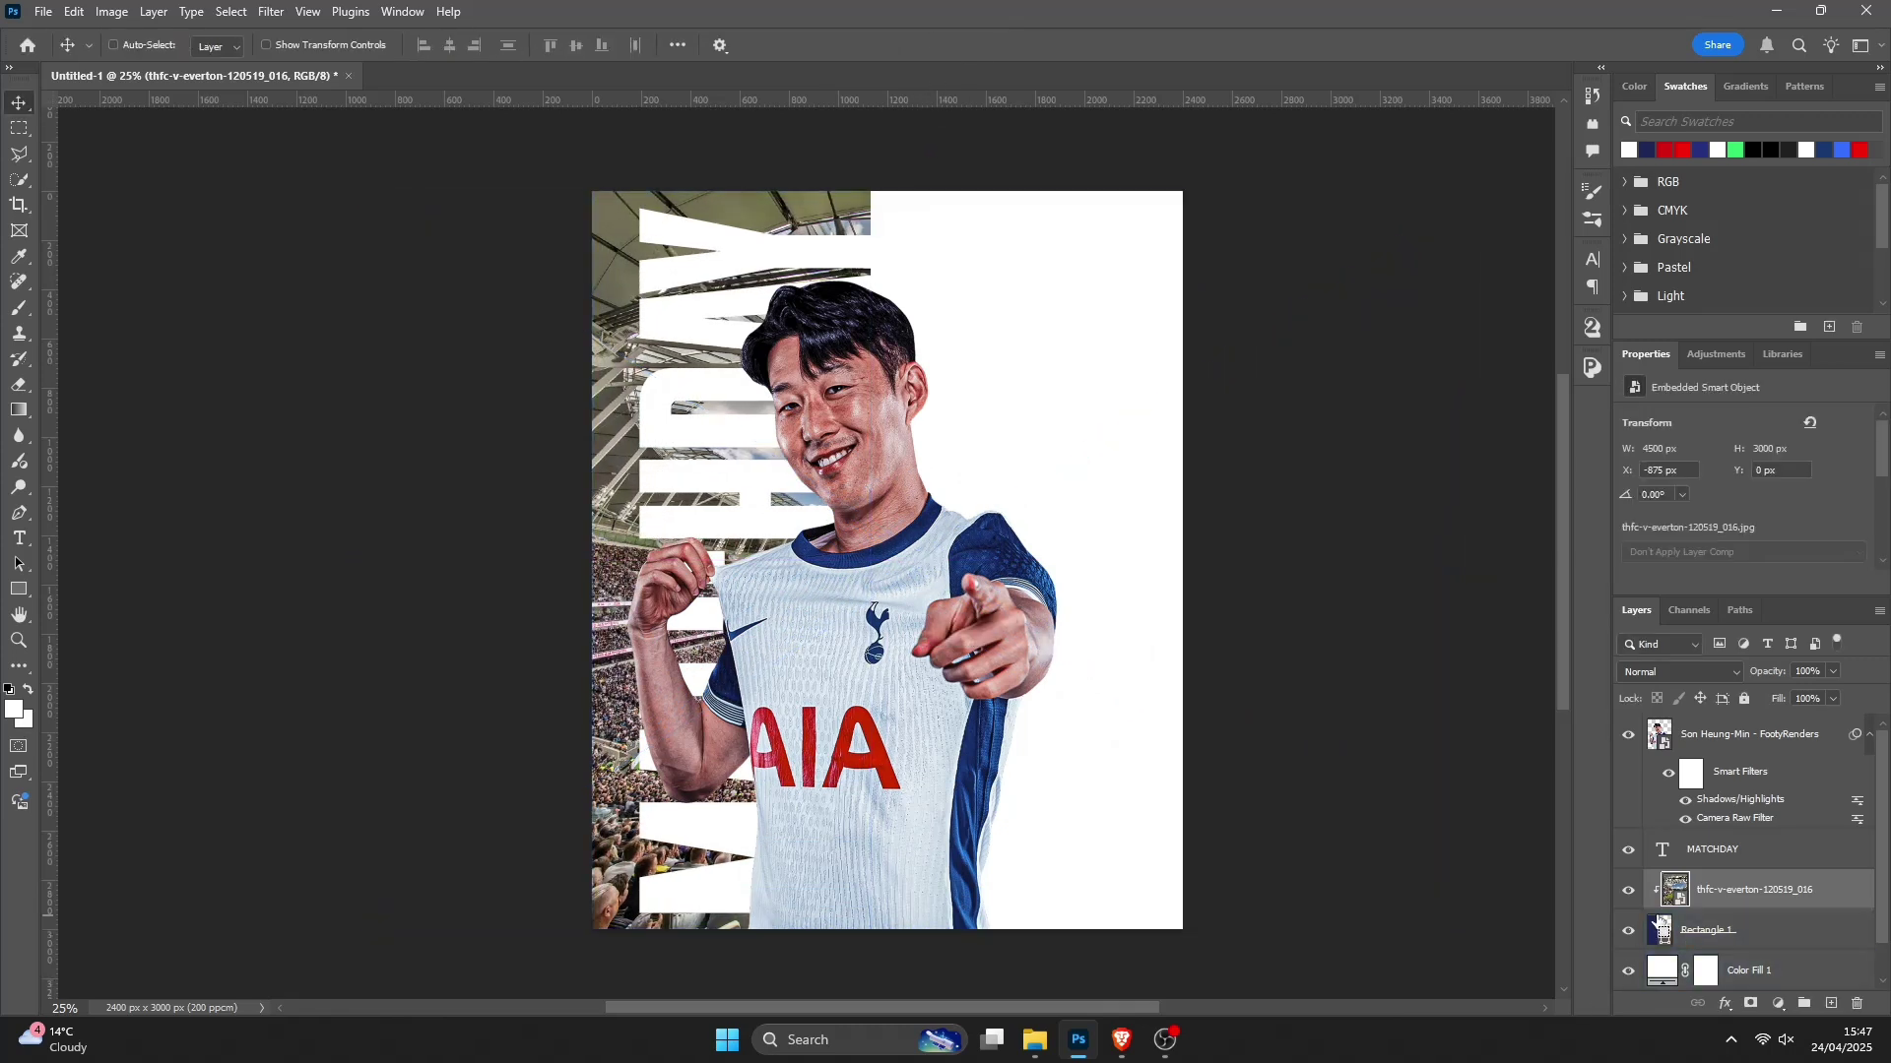
Step: Desaturate the clipped stadium photo with Hue/Saturation, setting Saturation to -100
key(ctrl+u)
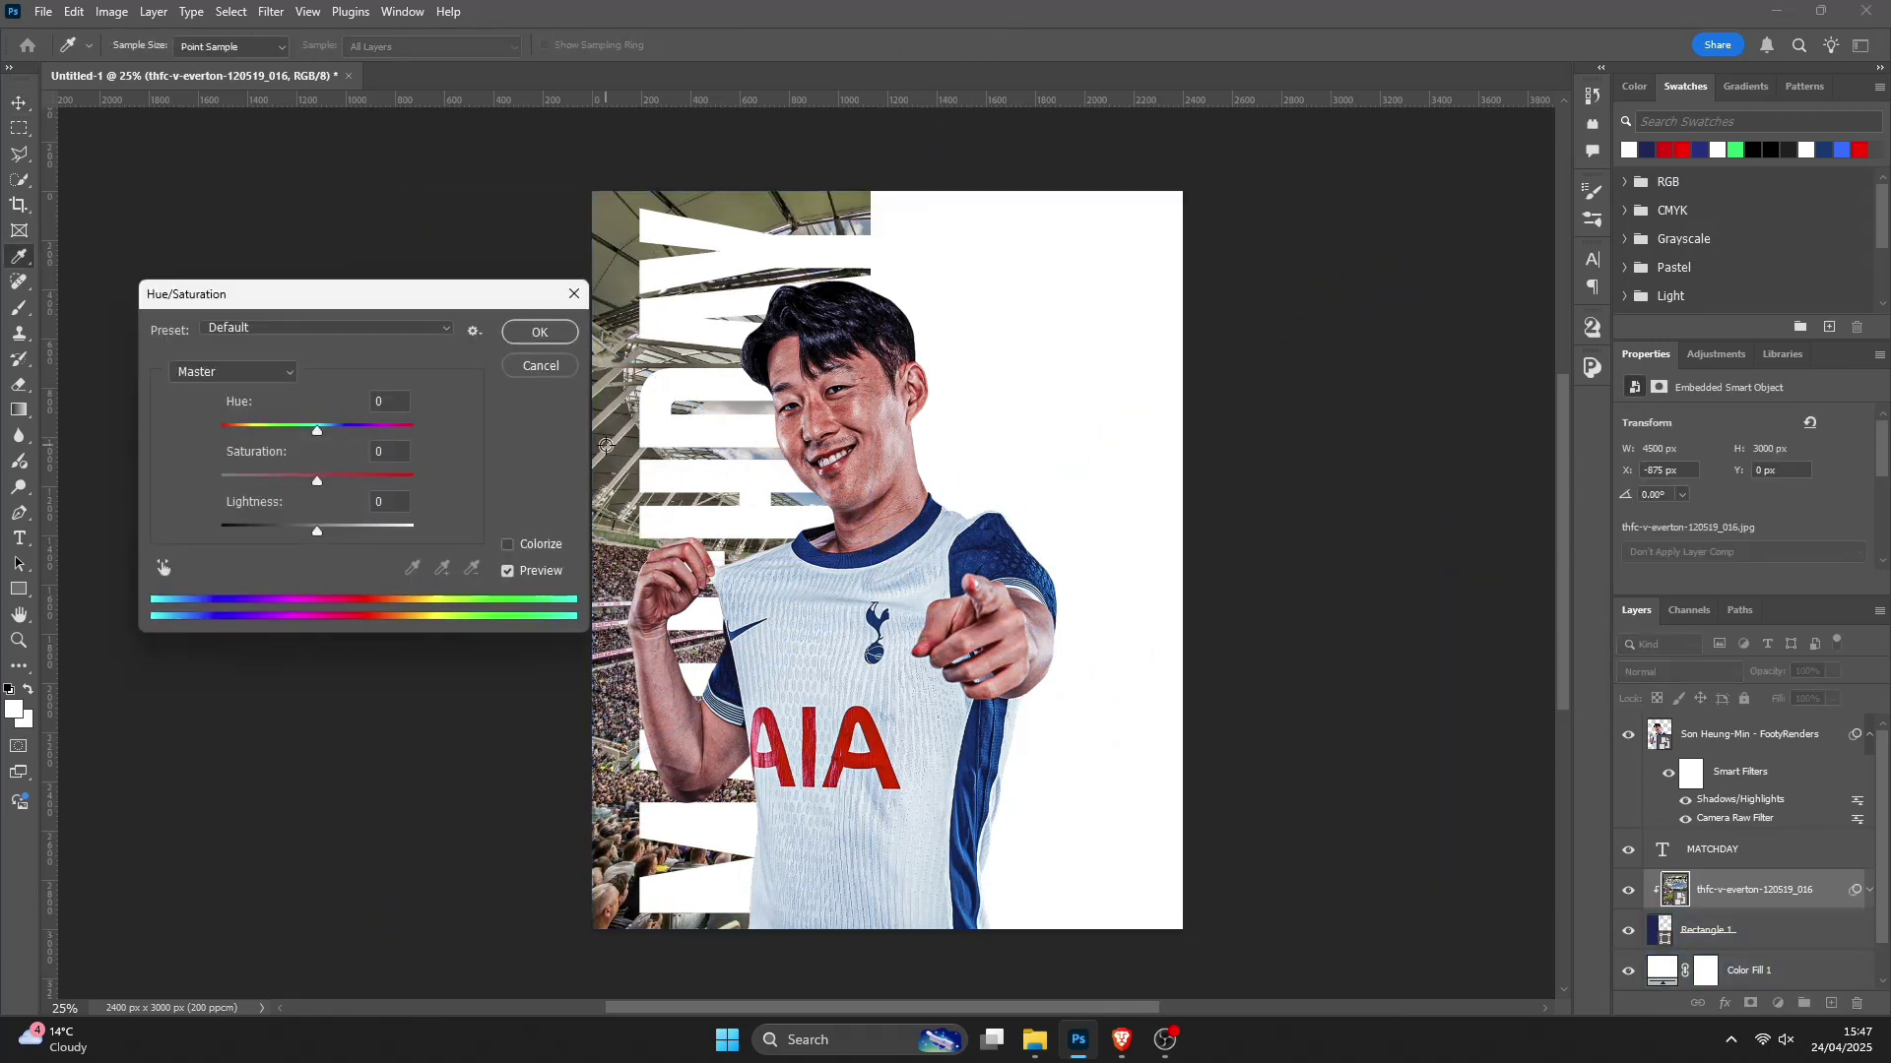
drag(319, 480, 220, 481)
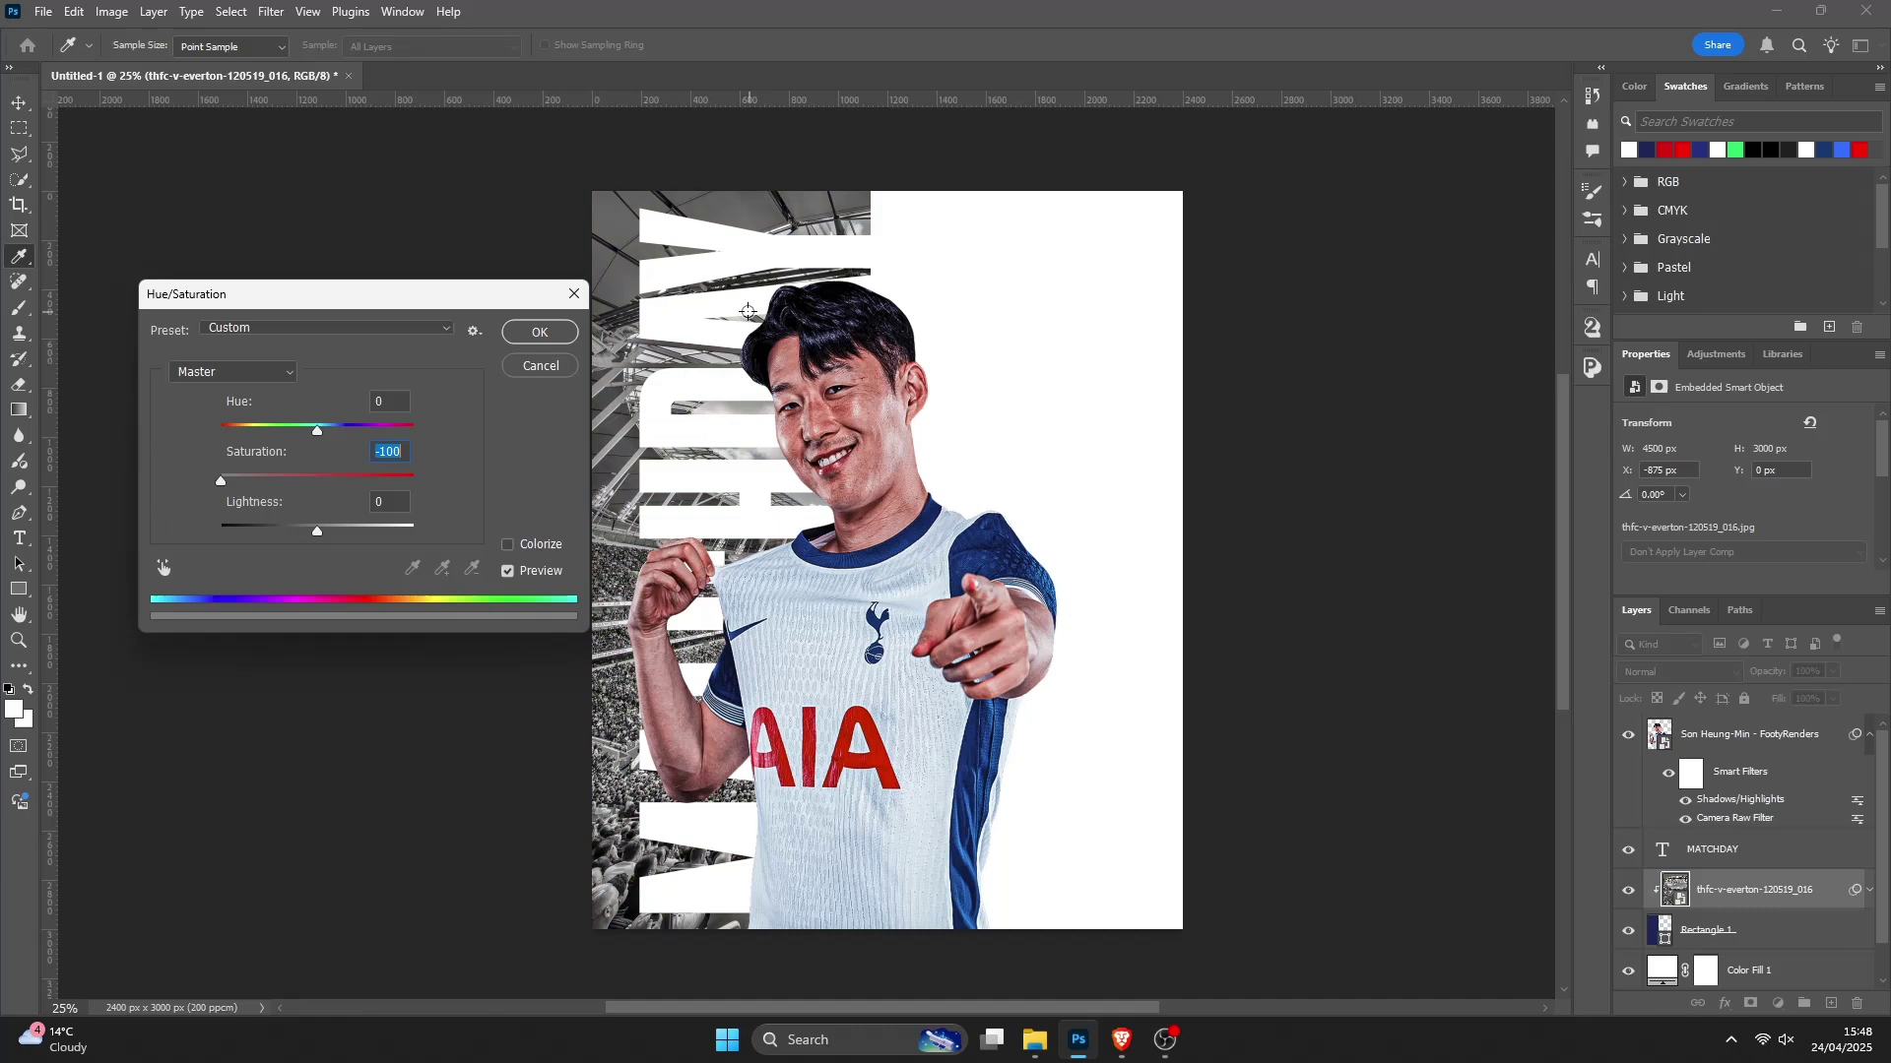
click(544, 335)
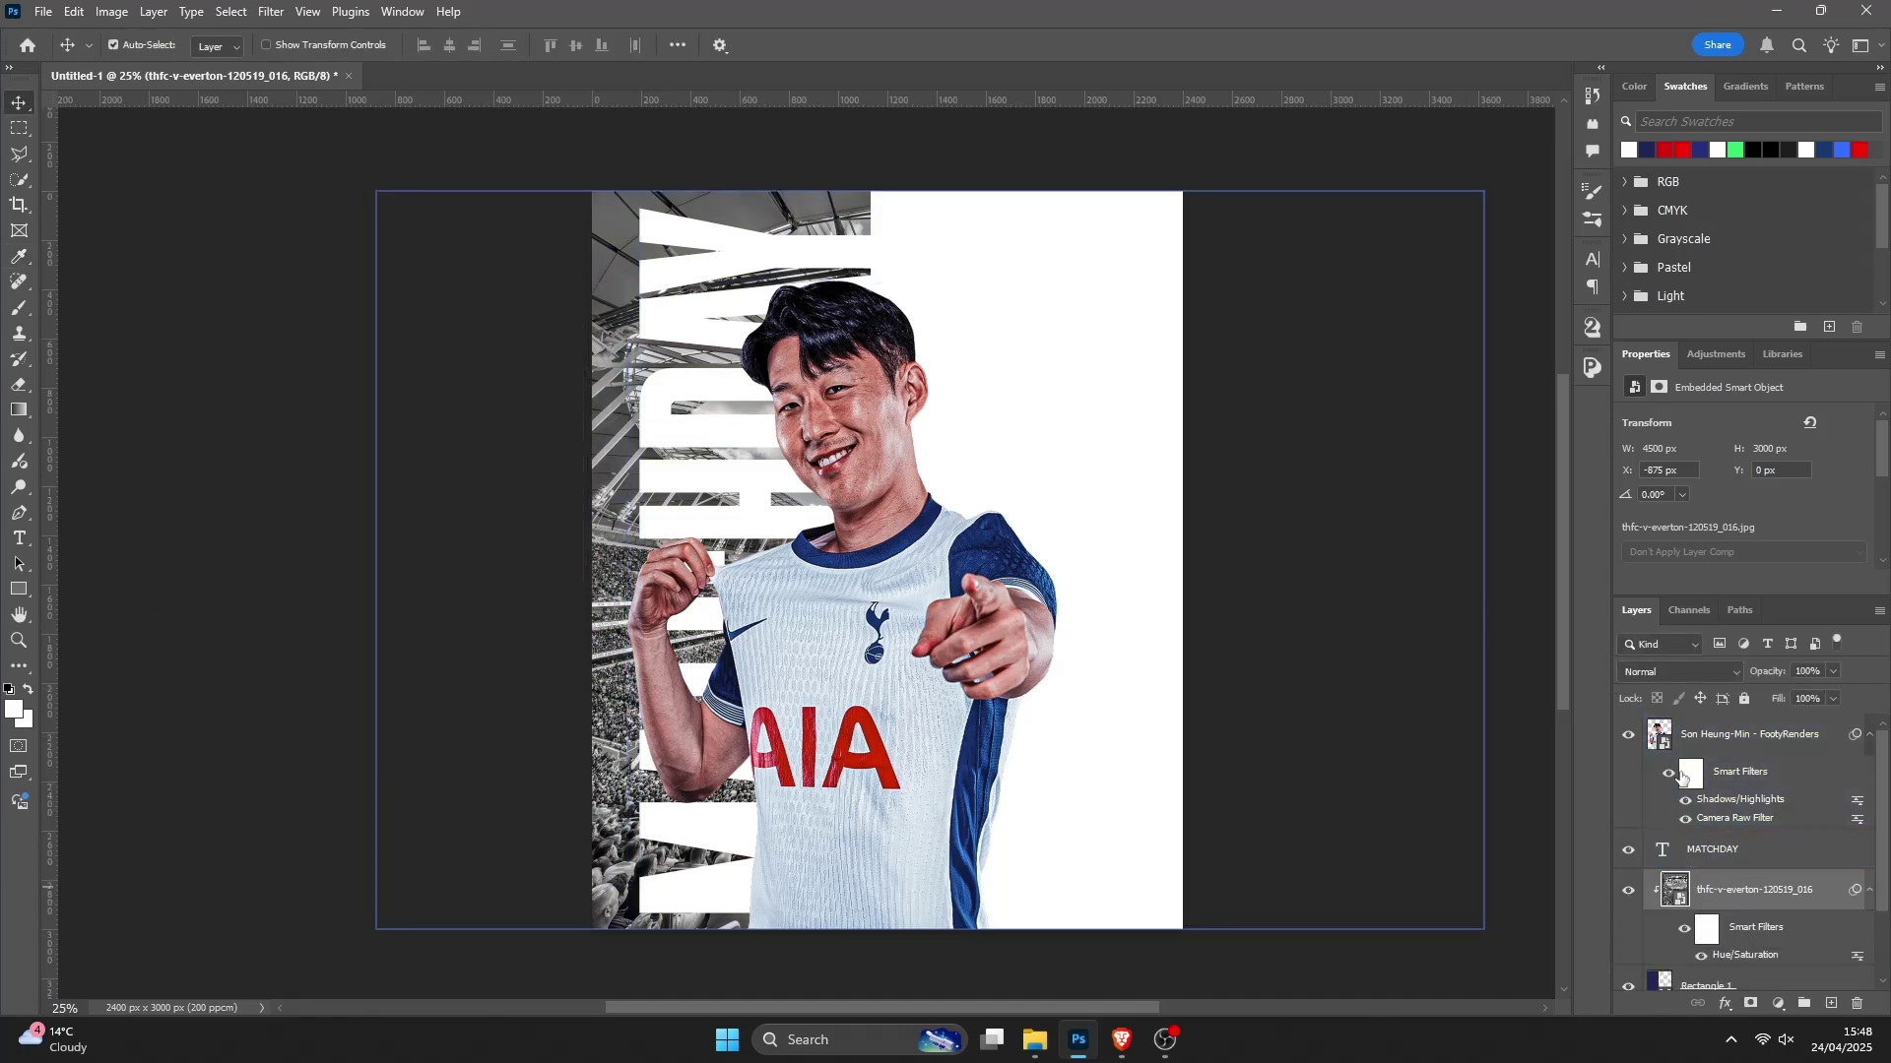
Step: Set the clipped stadium photo's blend mode to Multiply and lower its opacity to a subtle texture over the navy panel
click(1686, 674)
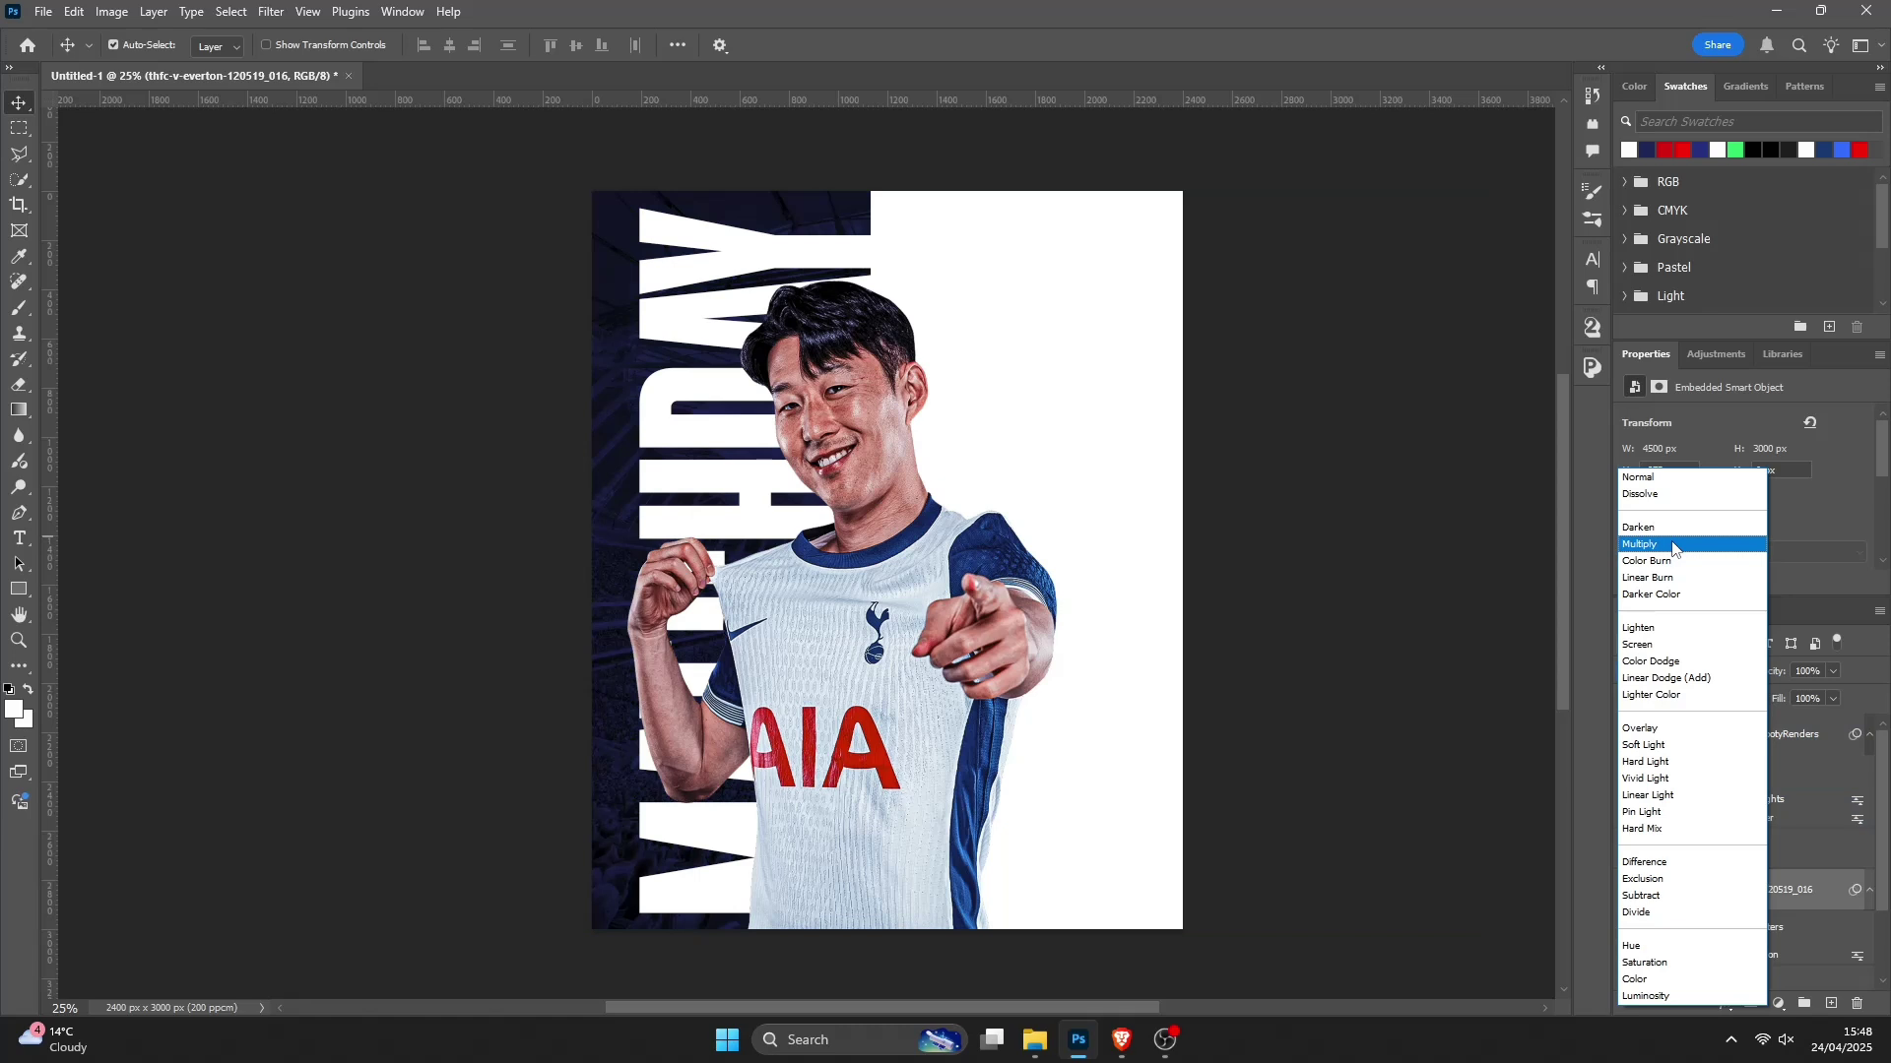
click(1673, 548)
click(1832, 671)
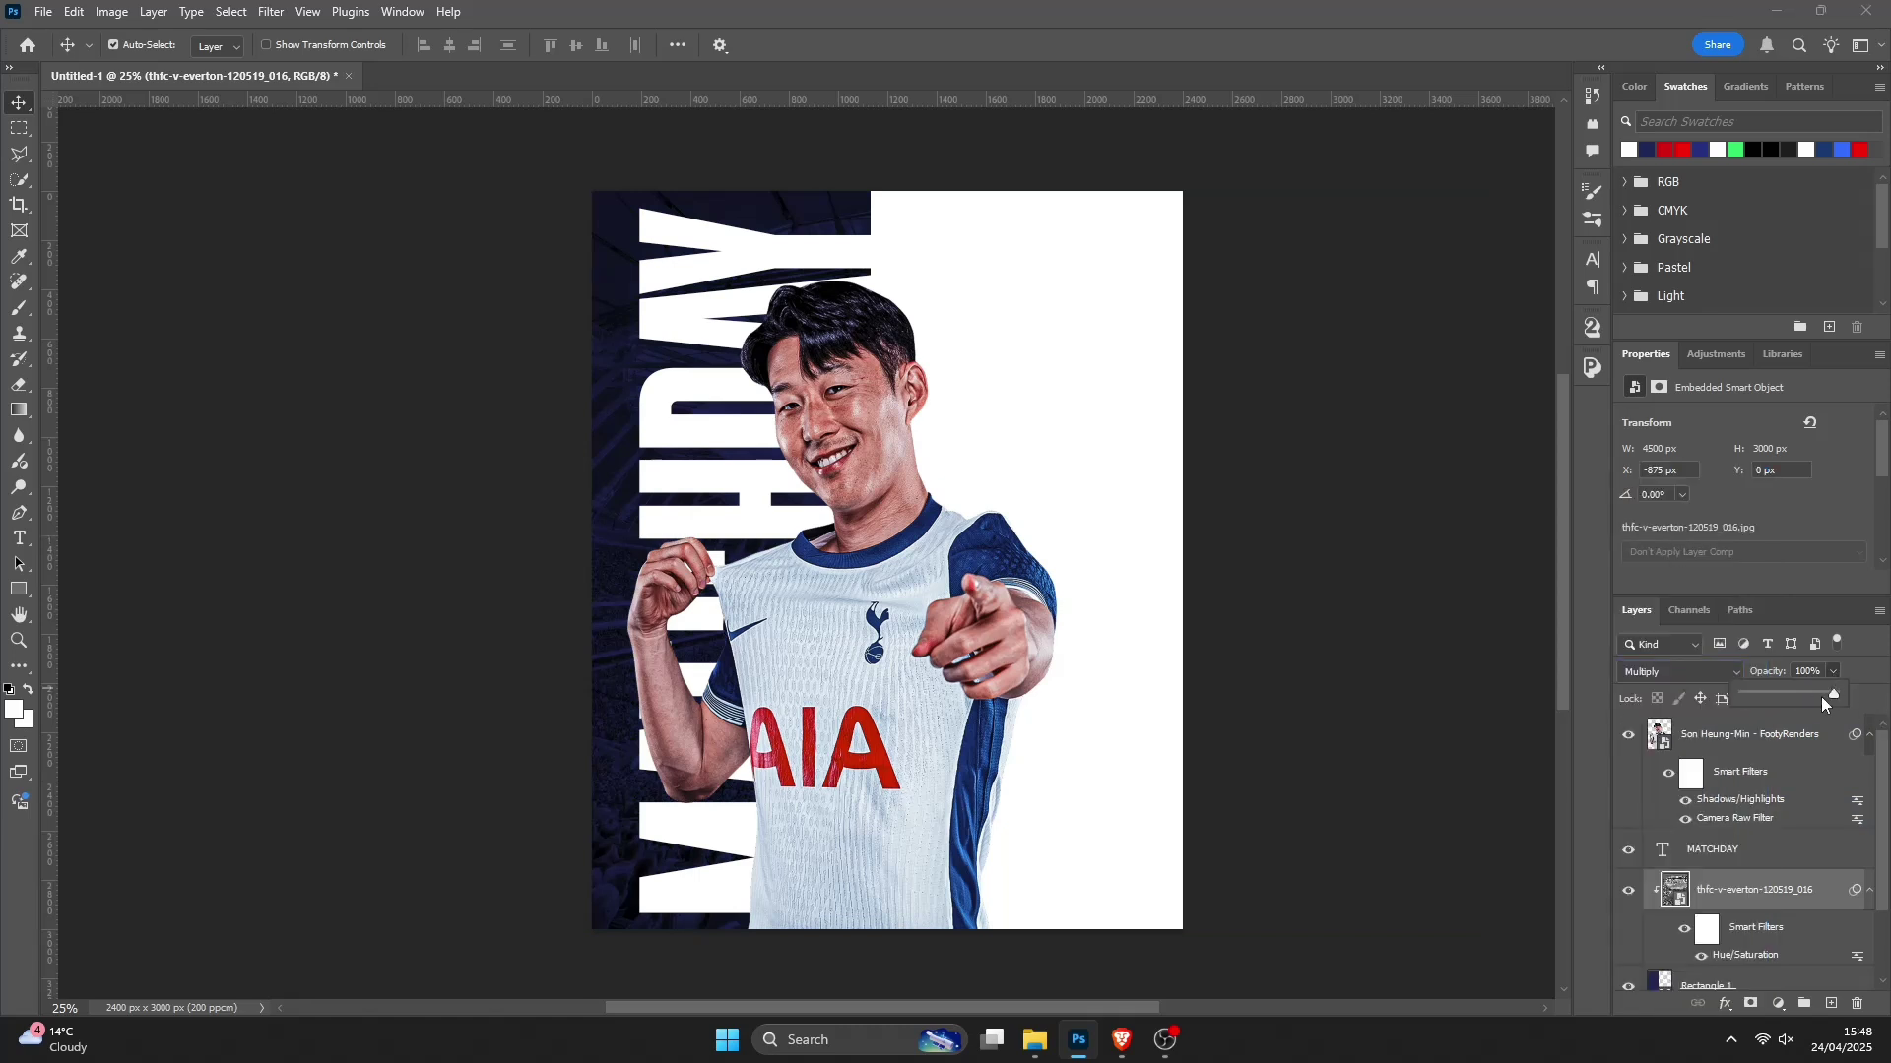
drag(1822, 695, 1748, 699)
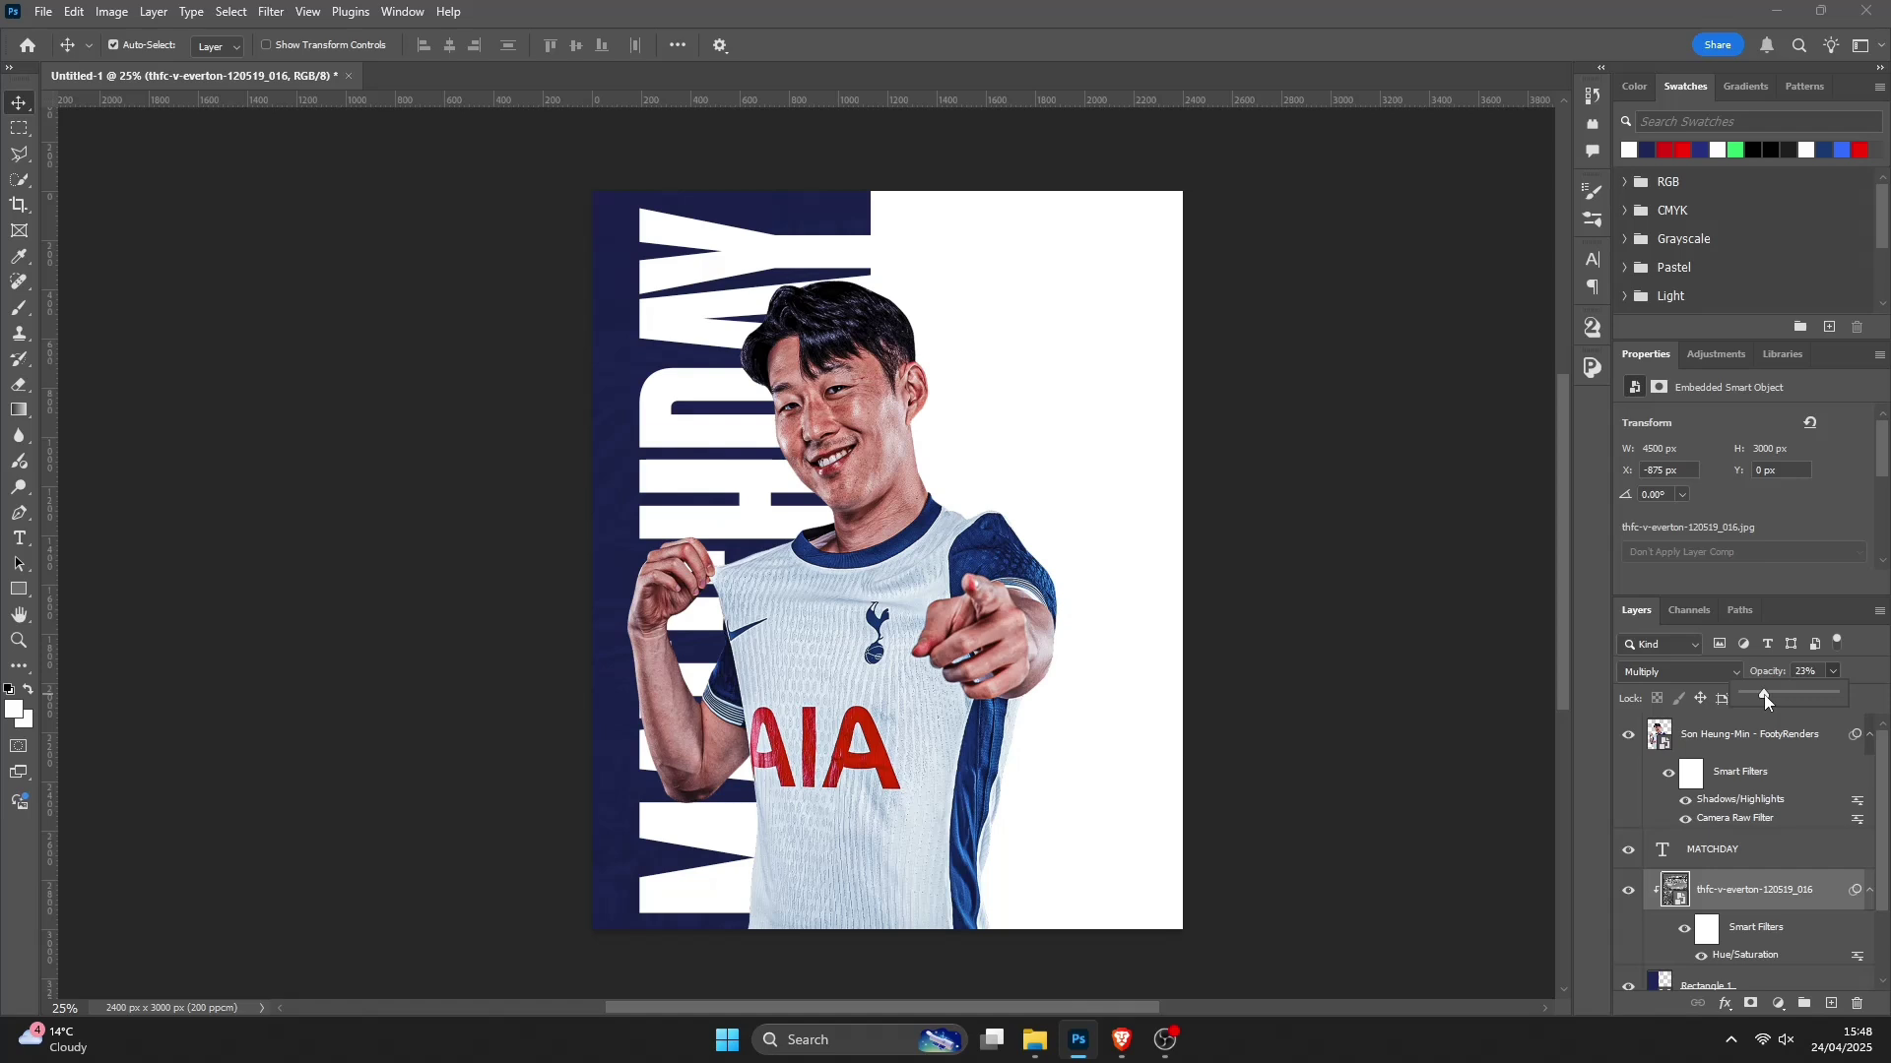
drag(1765, 694, 1775, 698)
click(1588, 855)
click(1458, 678)
Step: Place the ths-view-2 stadium photo directly above the white colour fill, scaled to 4500 × 3000 px with its X position at -830 px
scroll(1753, 886, down, 2)
click(1761, 932)
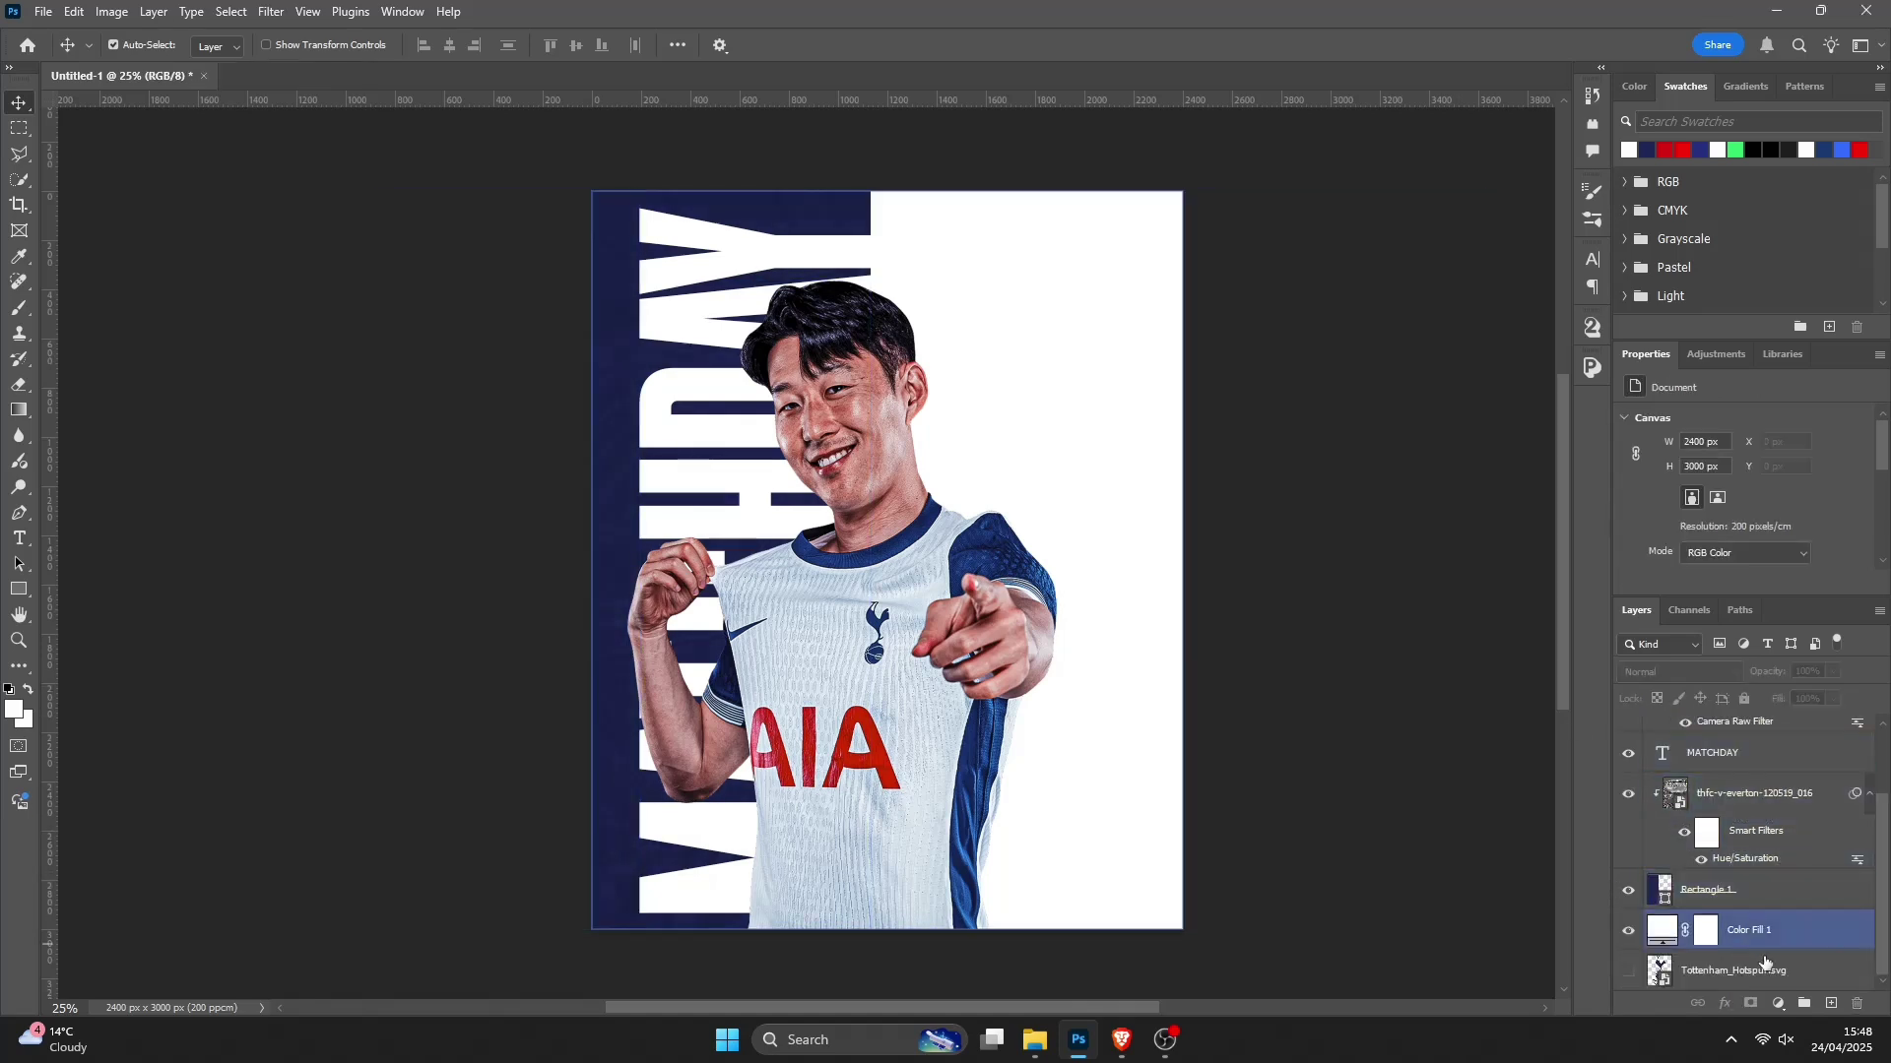
click(1034, 1040)
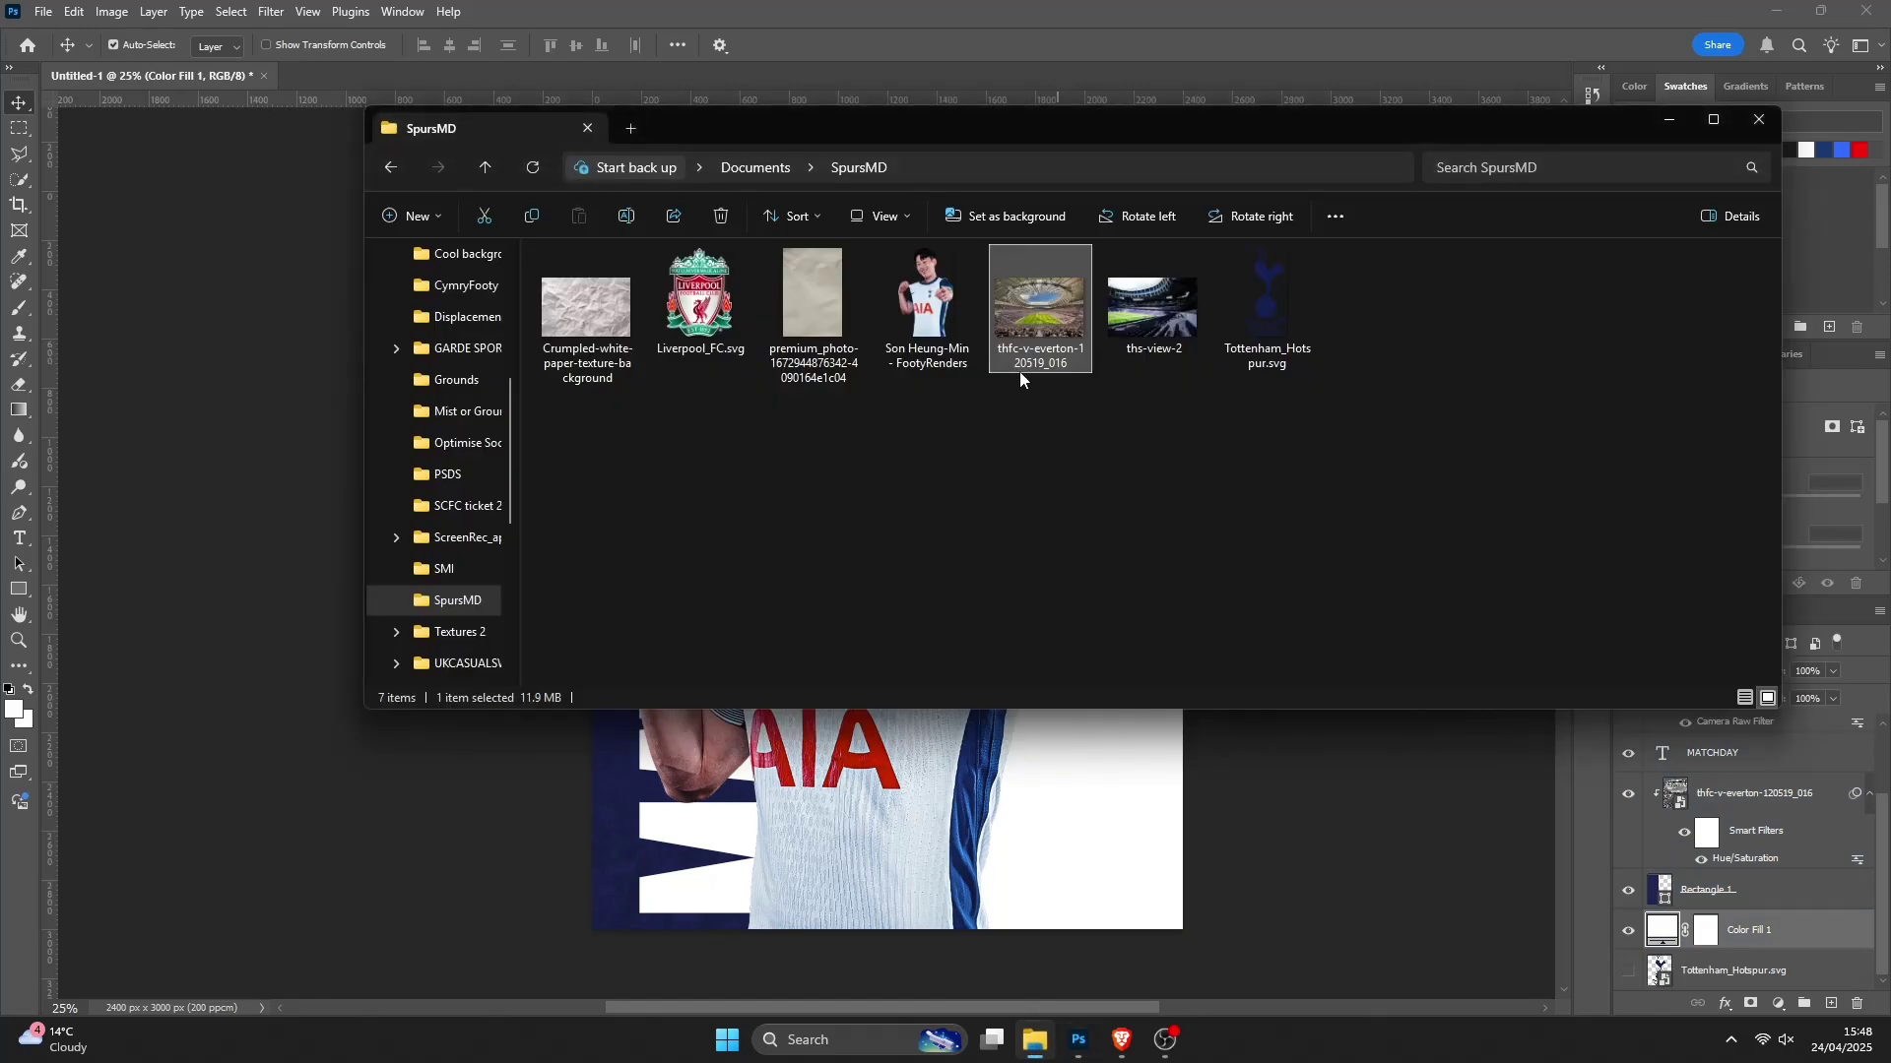
drag(1152, 301, 1084, 685)
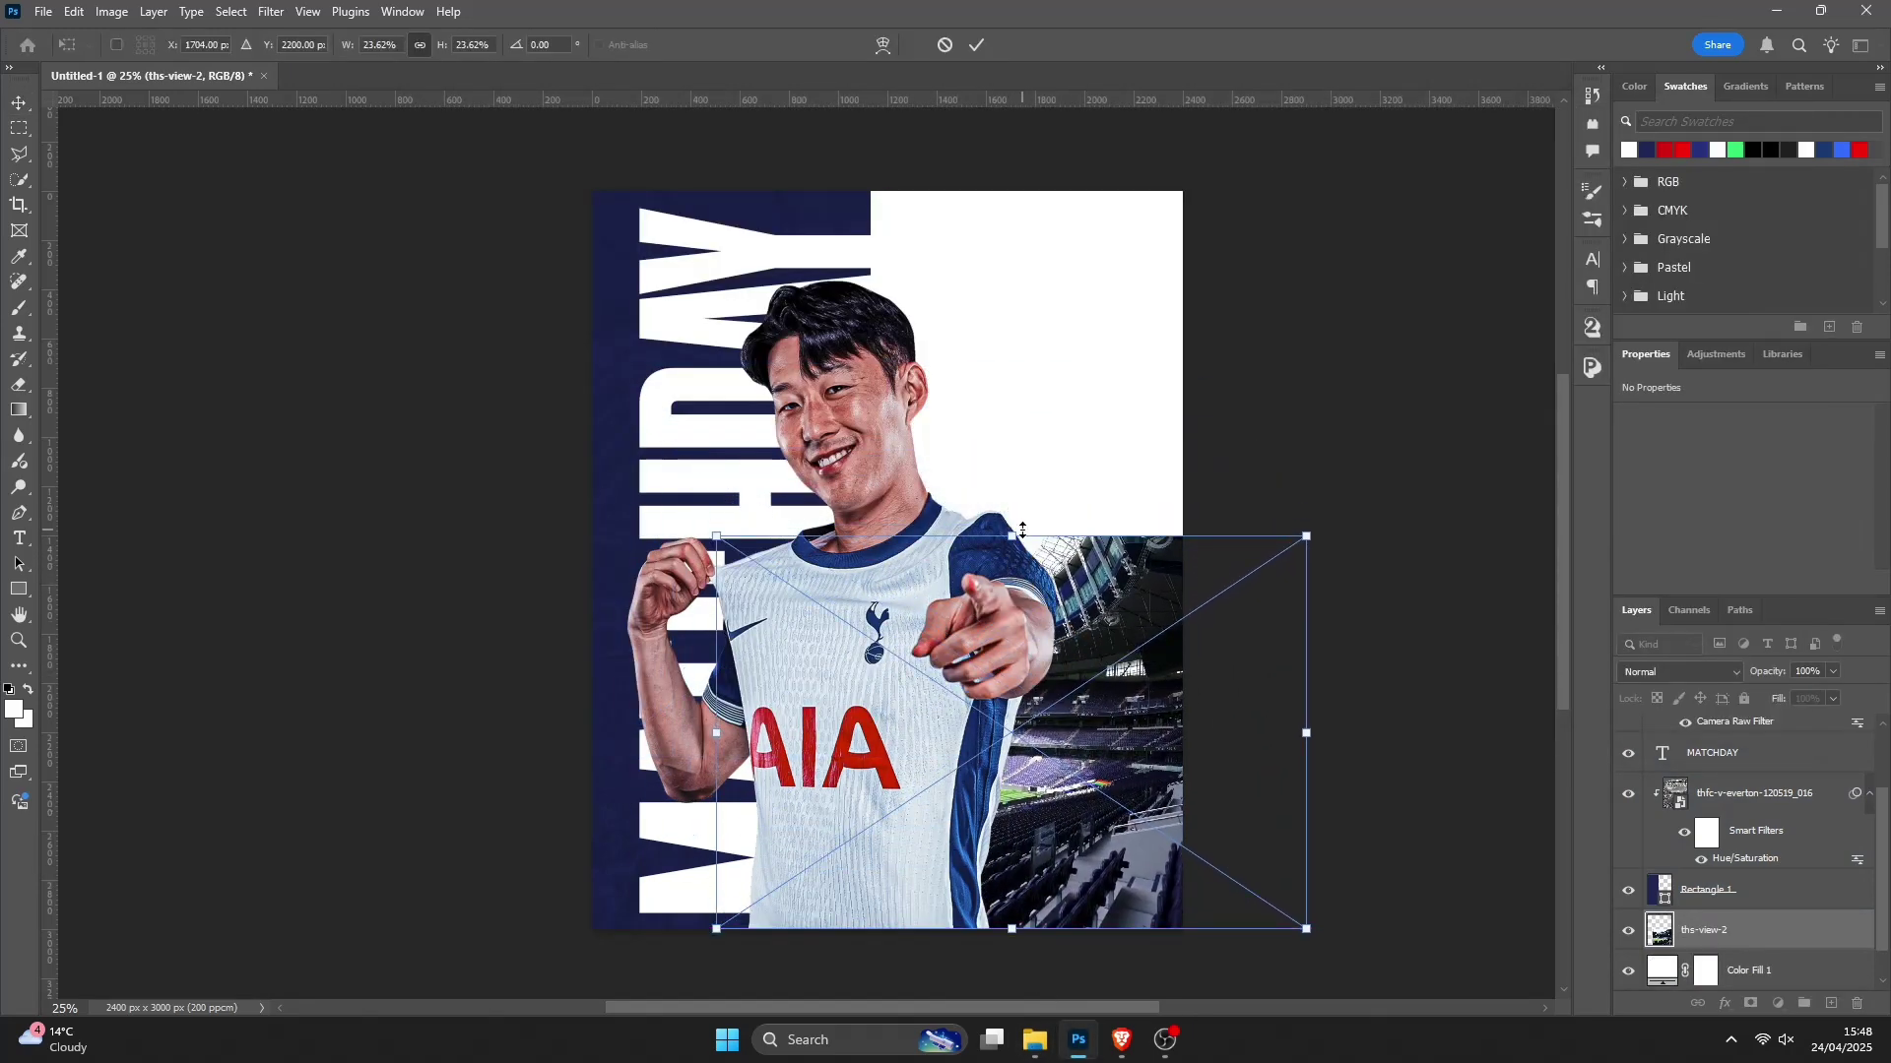
drag(1022, 530, 1054, 192)
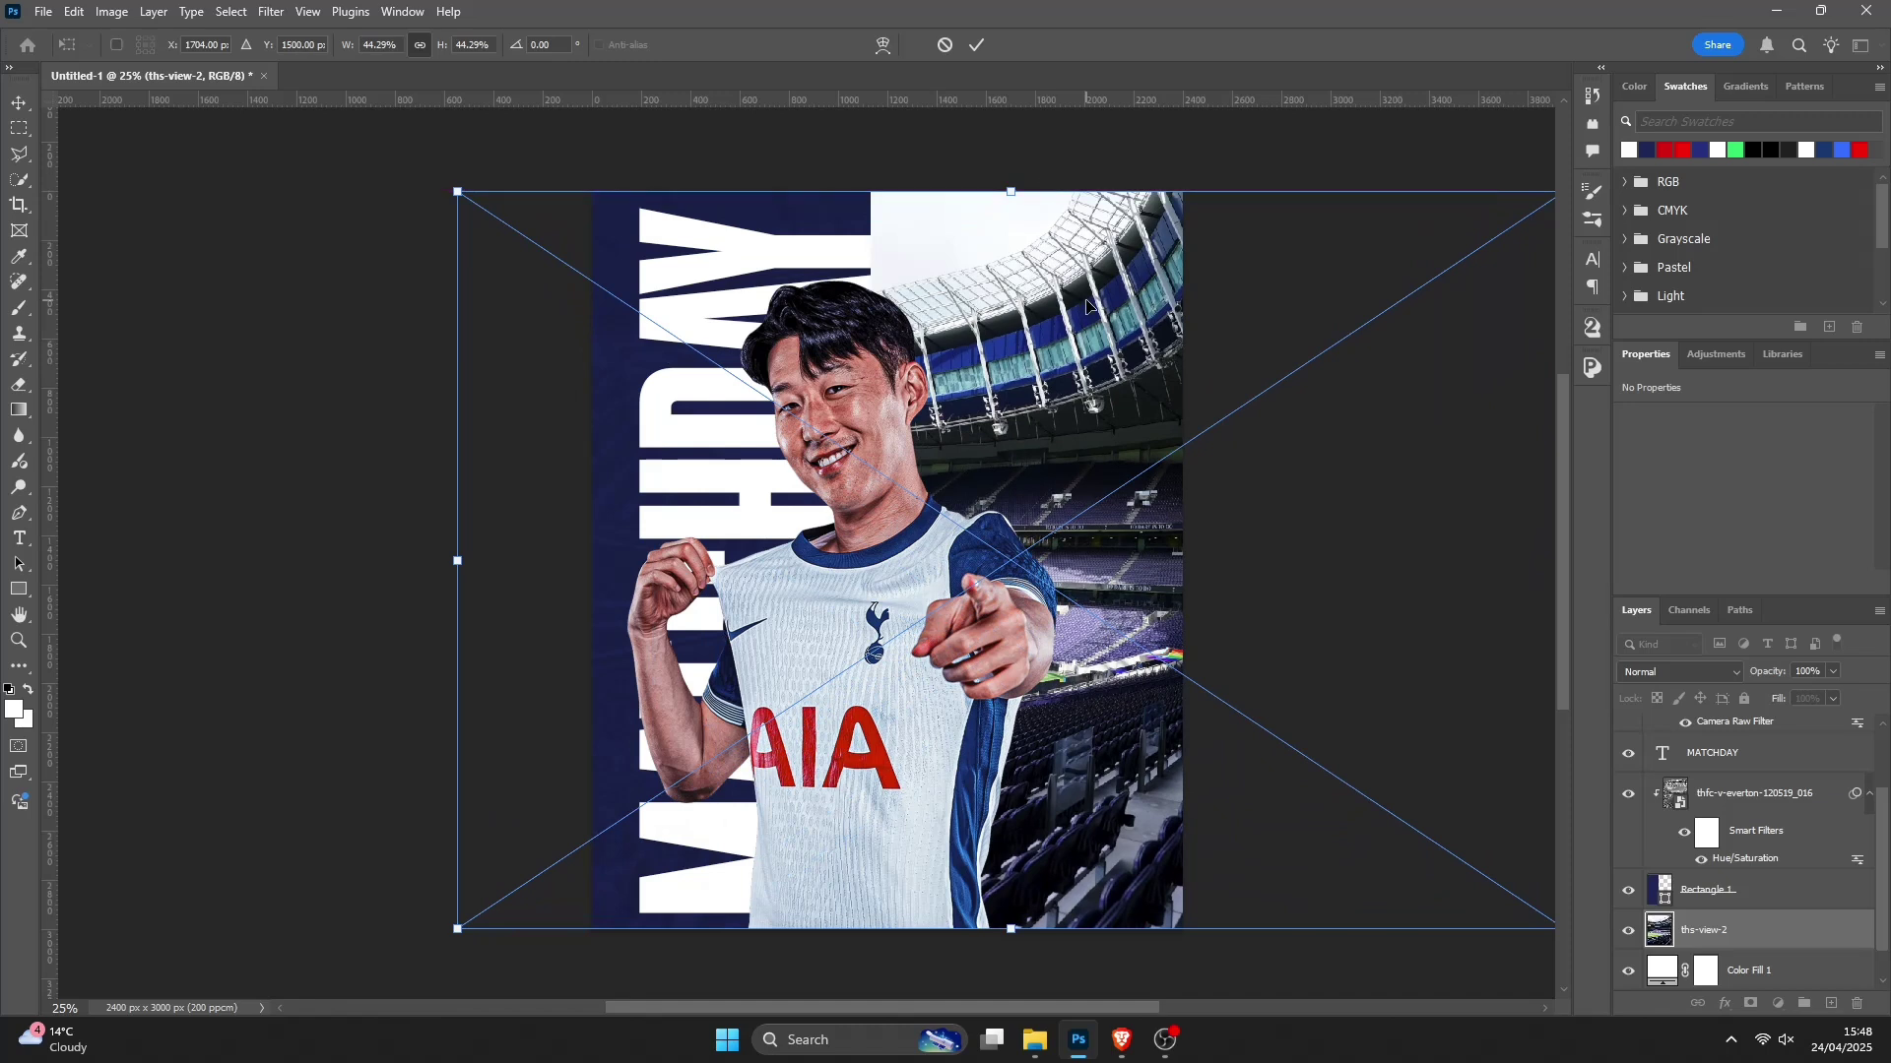
drag(1087, 306, 1067, 325)
drag(1112, 406, 1089, 399)
click(977, 46)
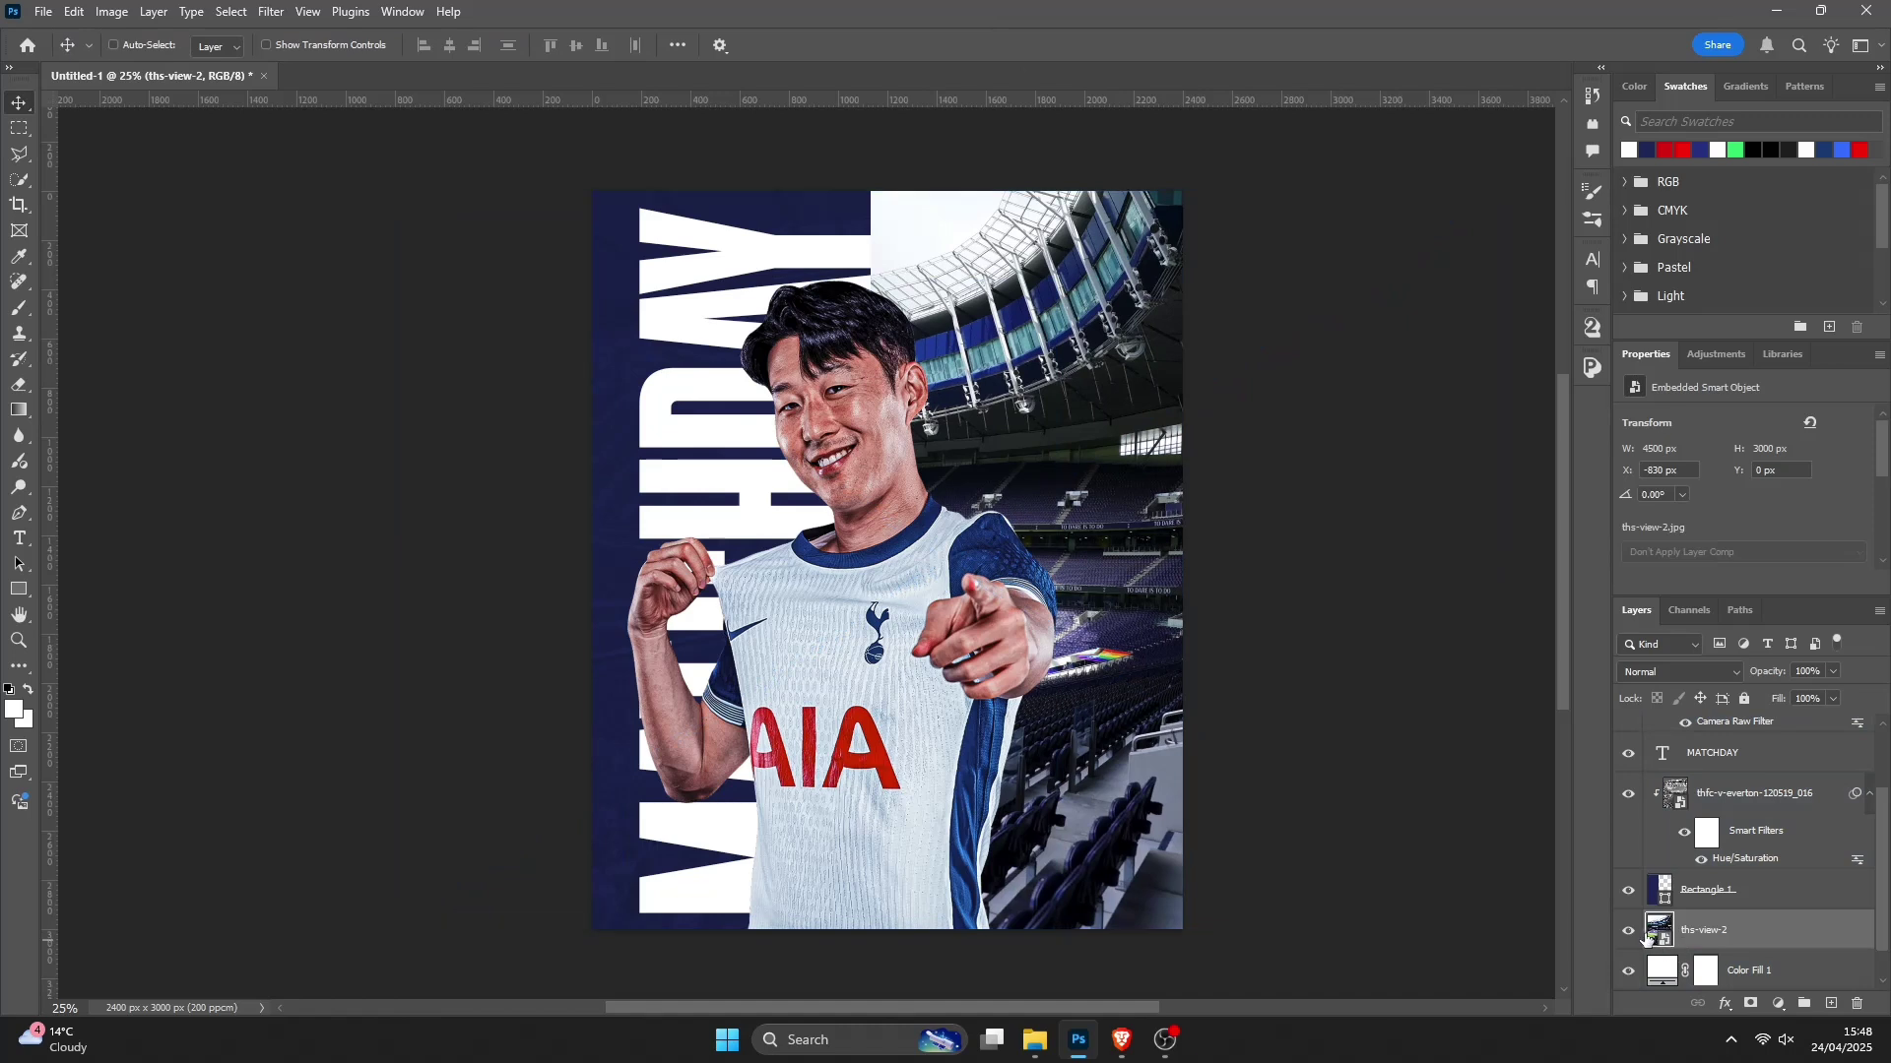
Step: Desaturate the ths-view-2 photo with Hue/Saturation, setting Saturation to -100
key(ctrl+u)
drag(307, 484, 221, 480)
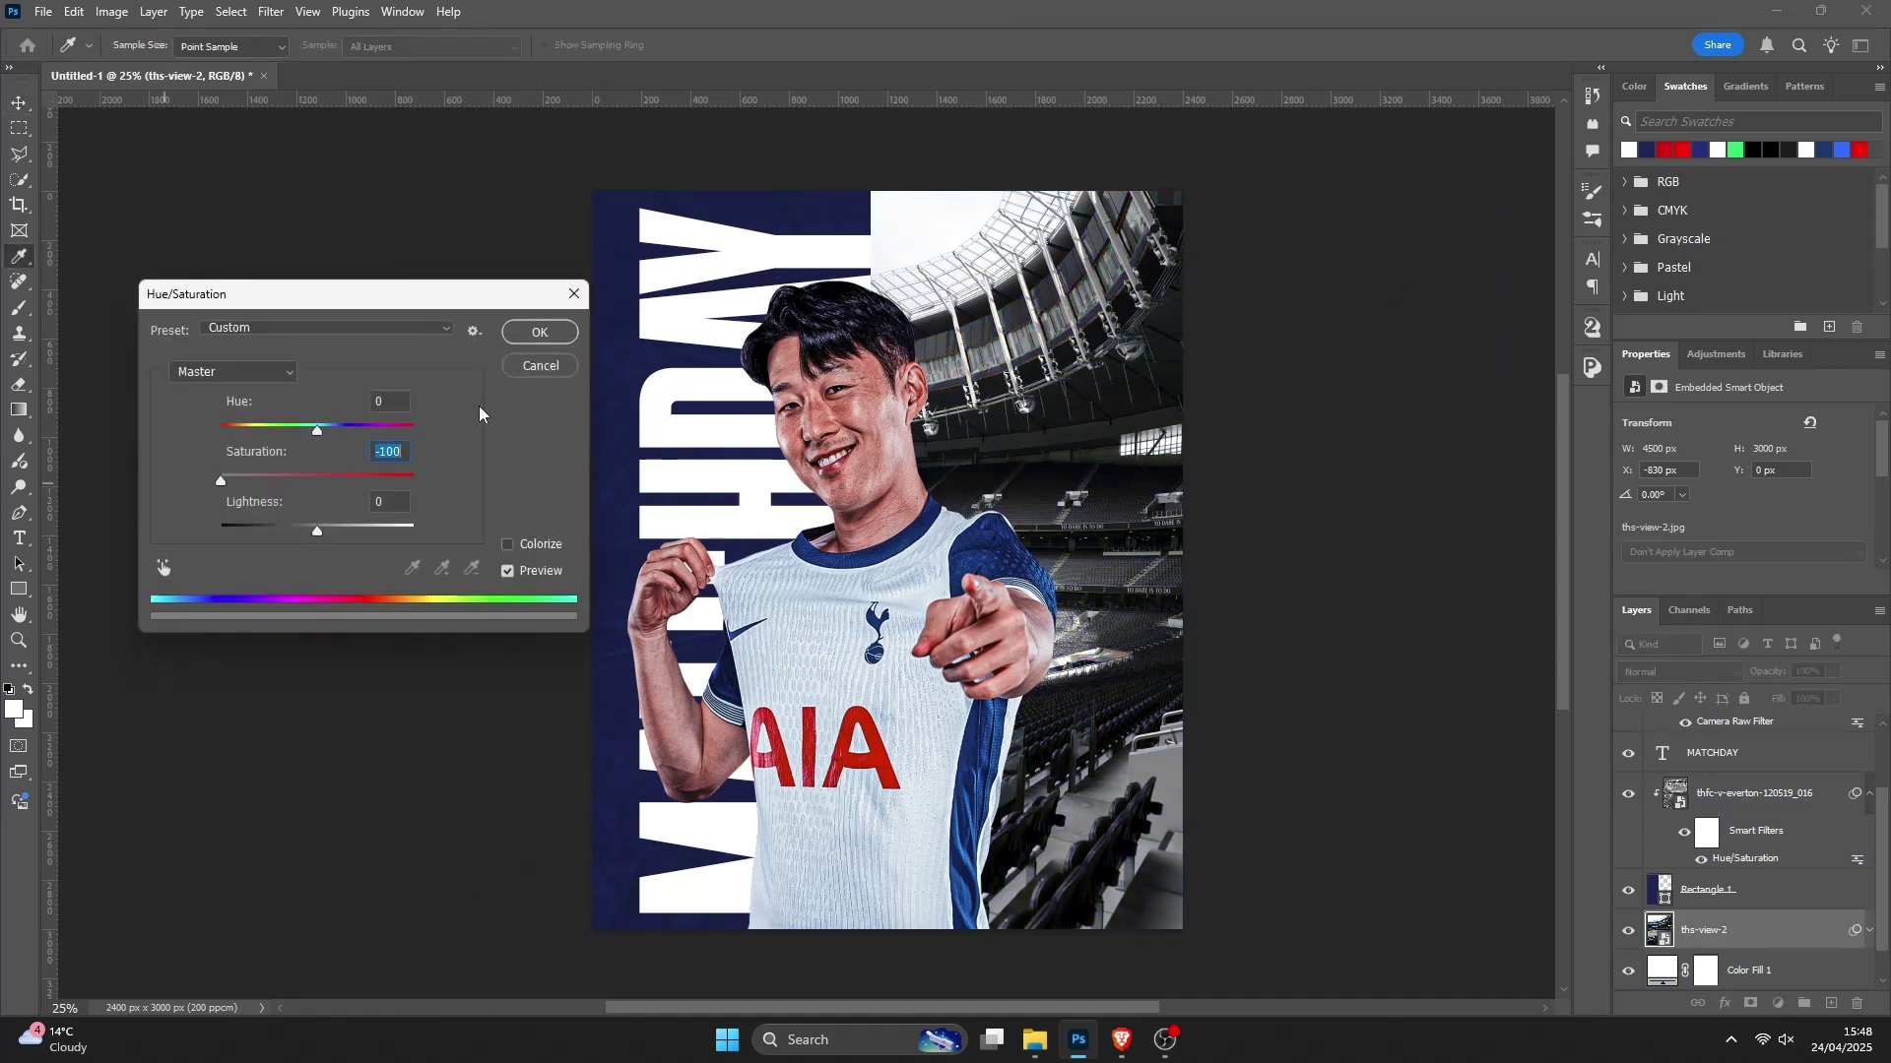
click(571, 338)
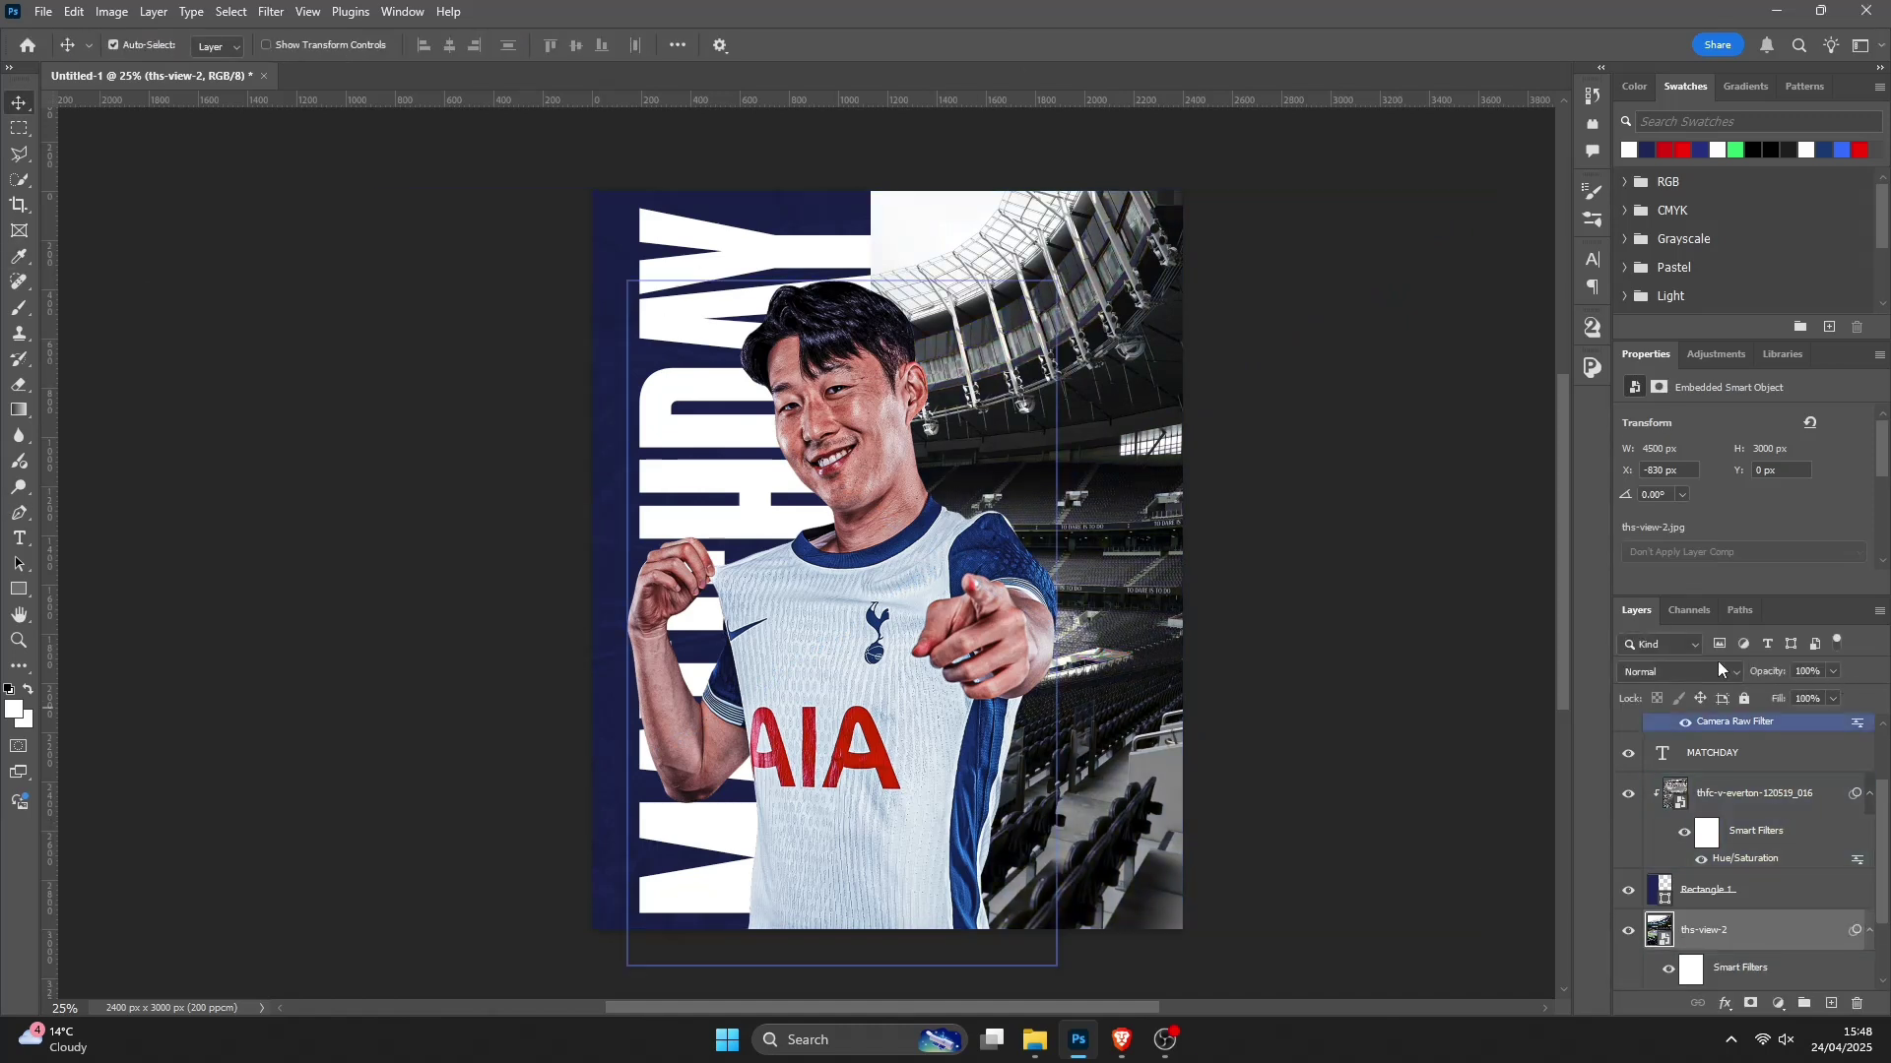
Step: Set the ths-view-2 layer's blend mode to Multiply and its opacity to 9%
click(1679, 672)
click(1640, 544)
click(1831, 671)
drag(1827, 695, 1749, 696)
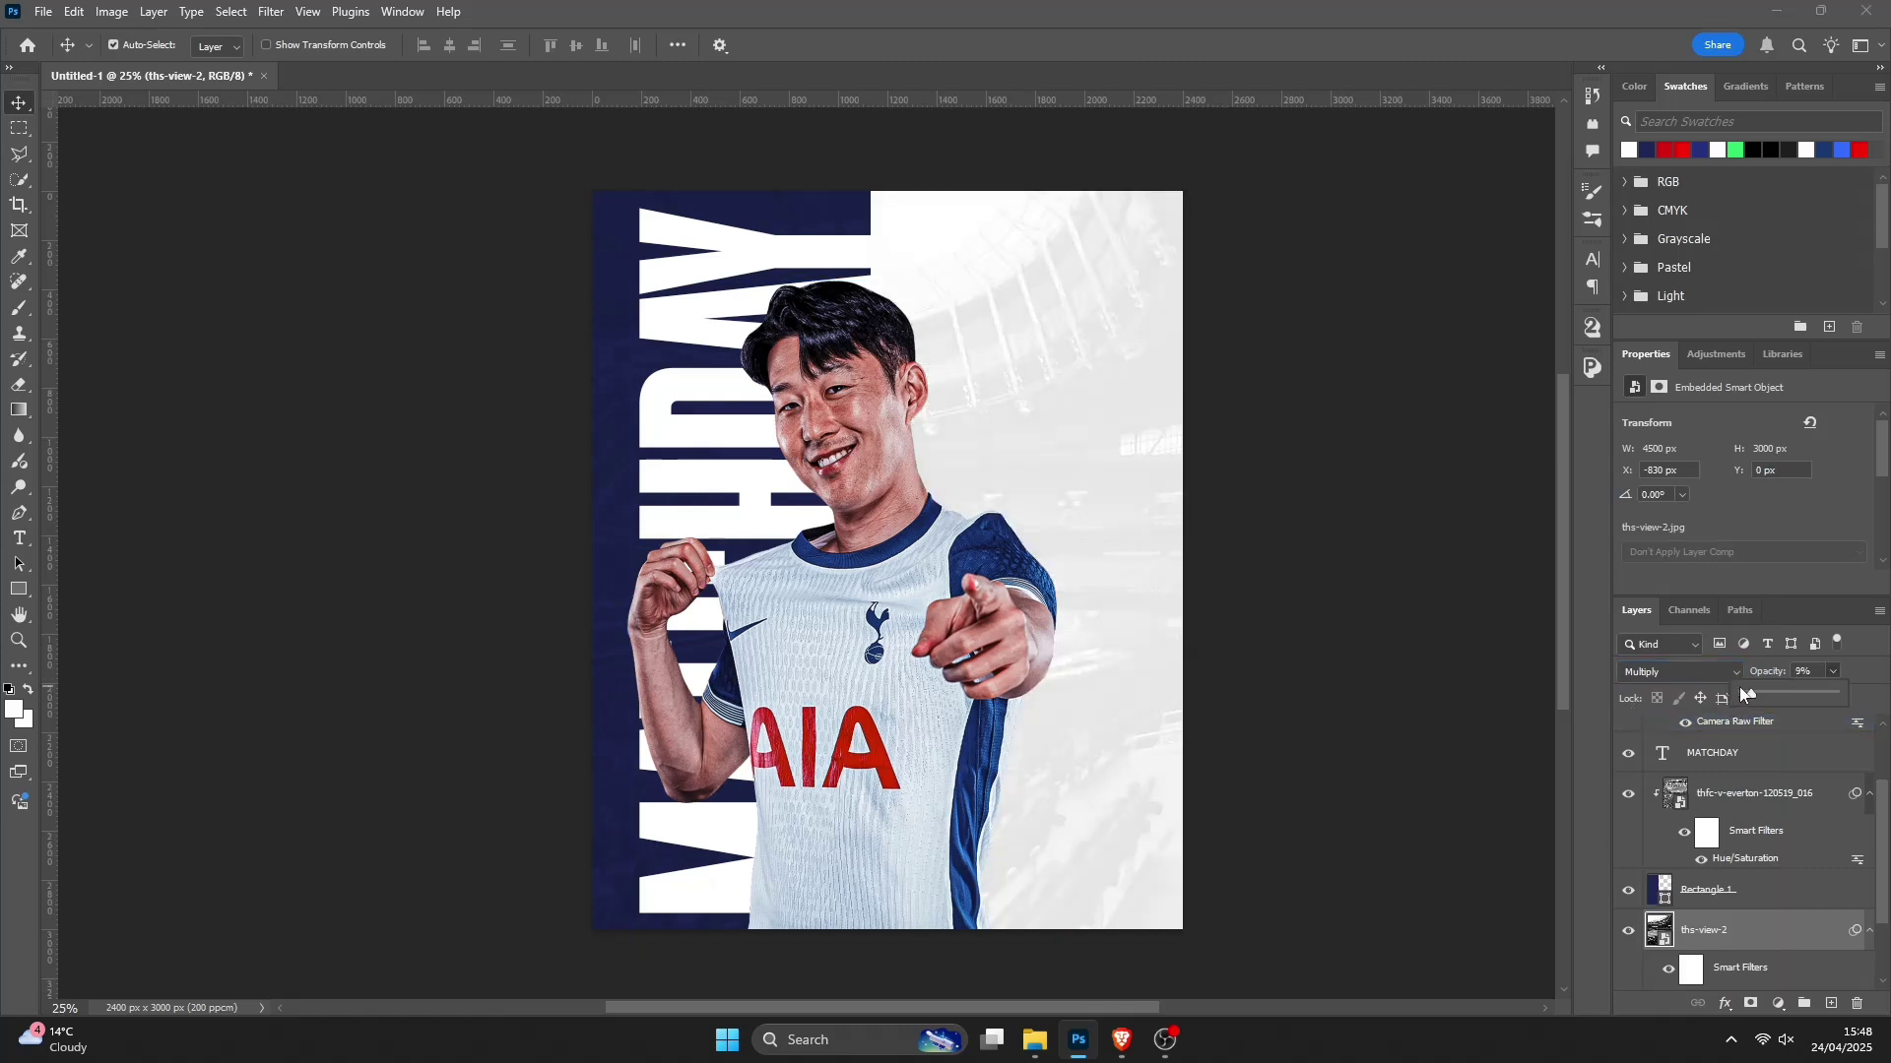
click(1776, 931)
scroll(1763, 886, down, 3)
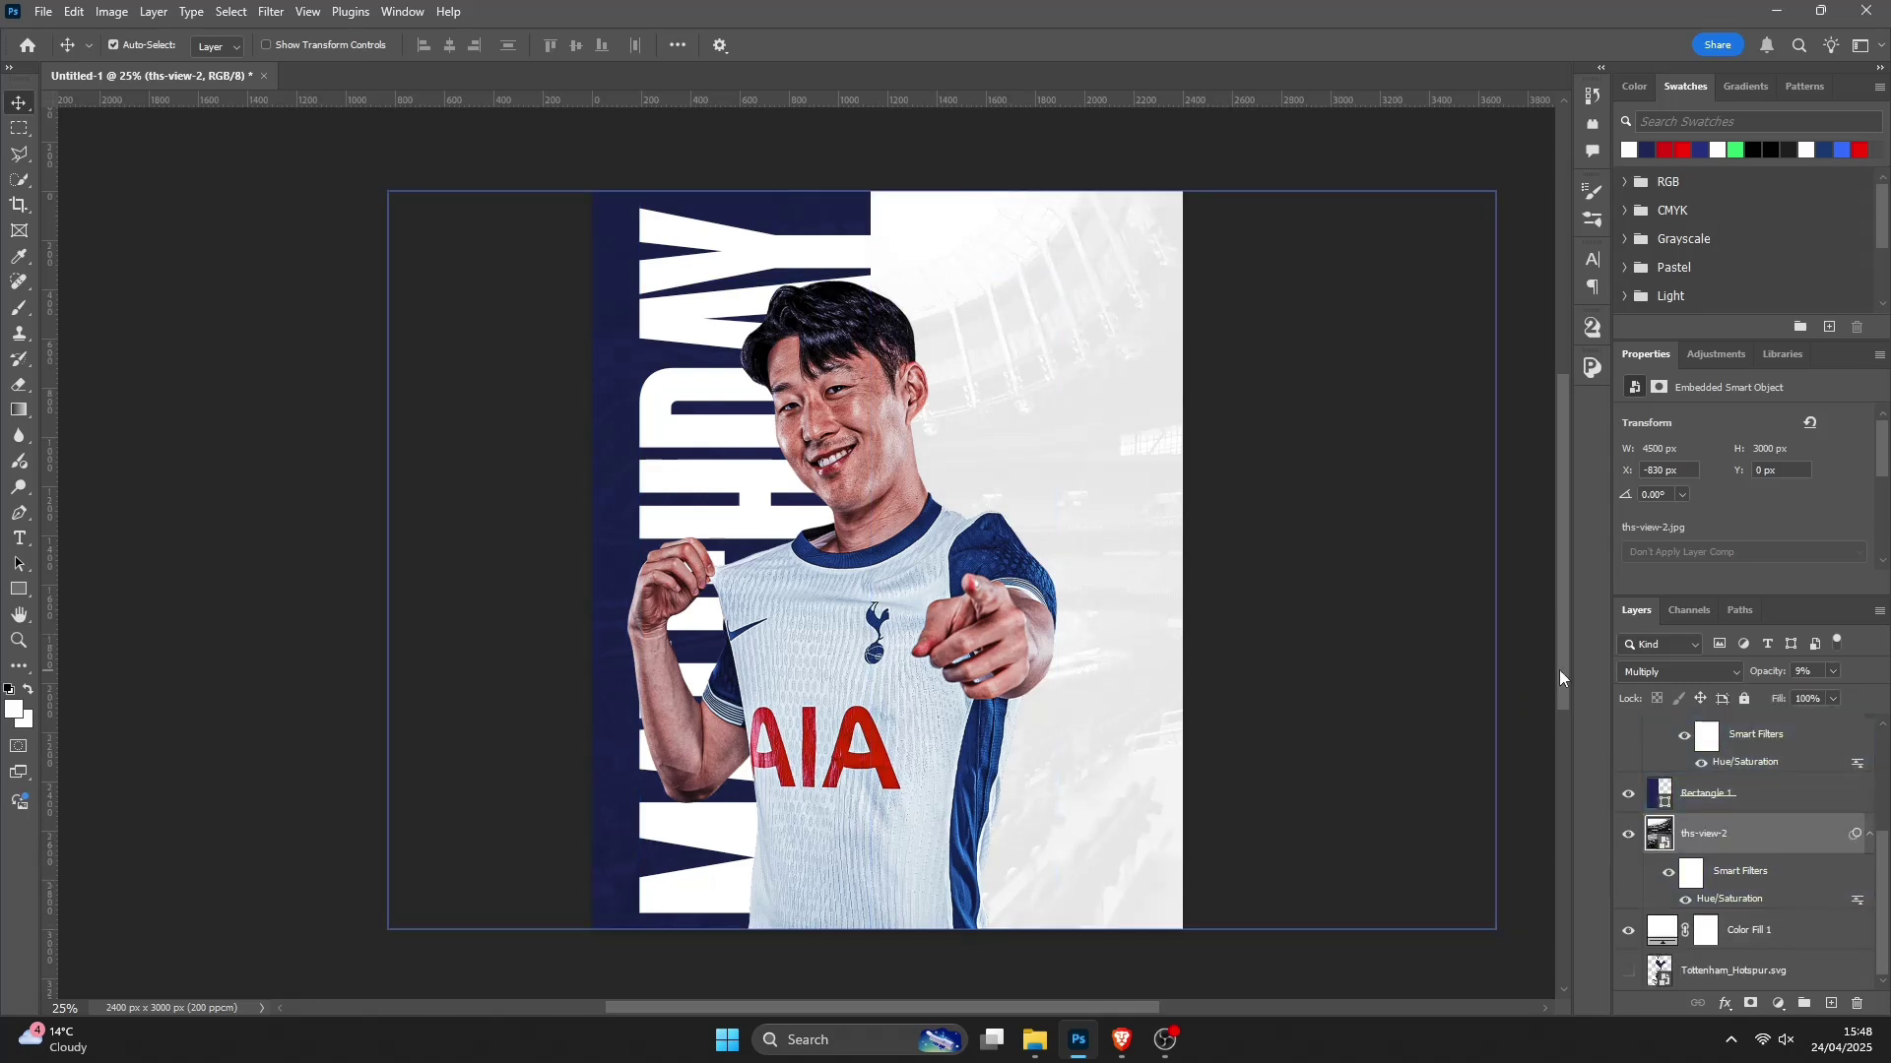
scroll(1753, 837, up, 2)
Step: Duplicate the ths-view-2 layer, move the copy directly above the MATCHDAY text, and clip it to the text
click(1762, 863)
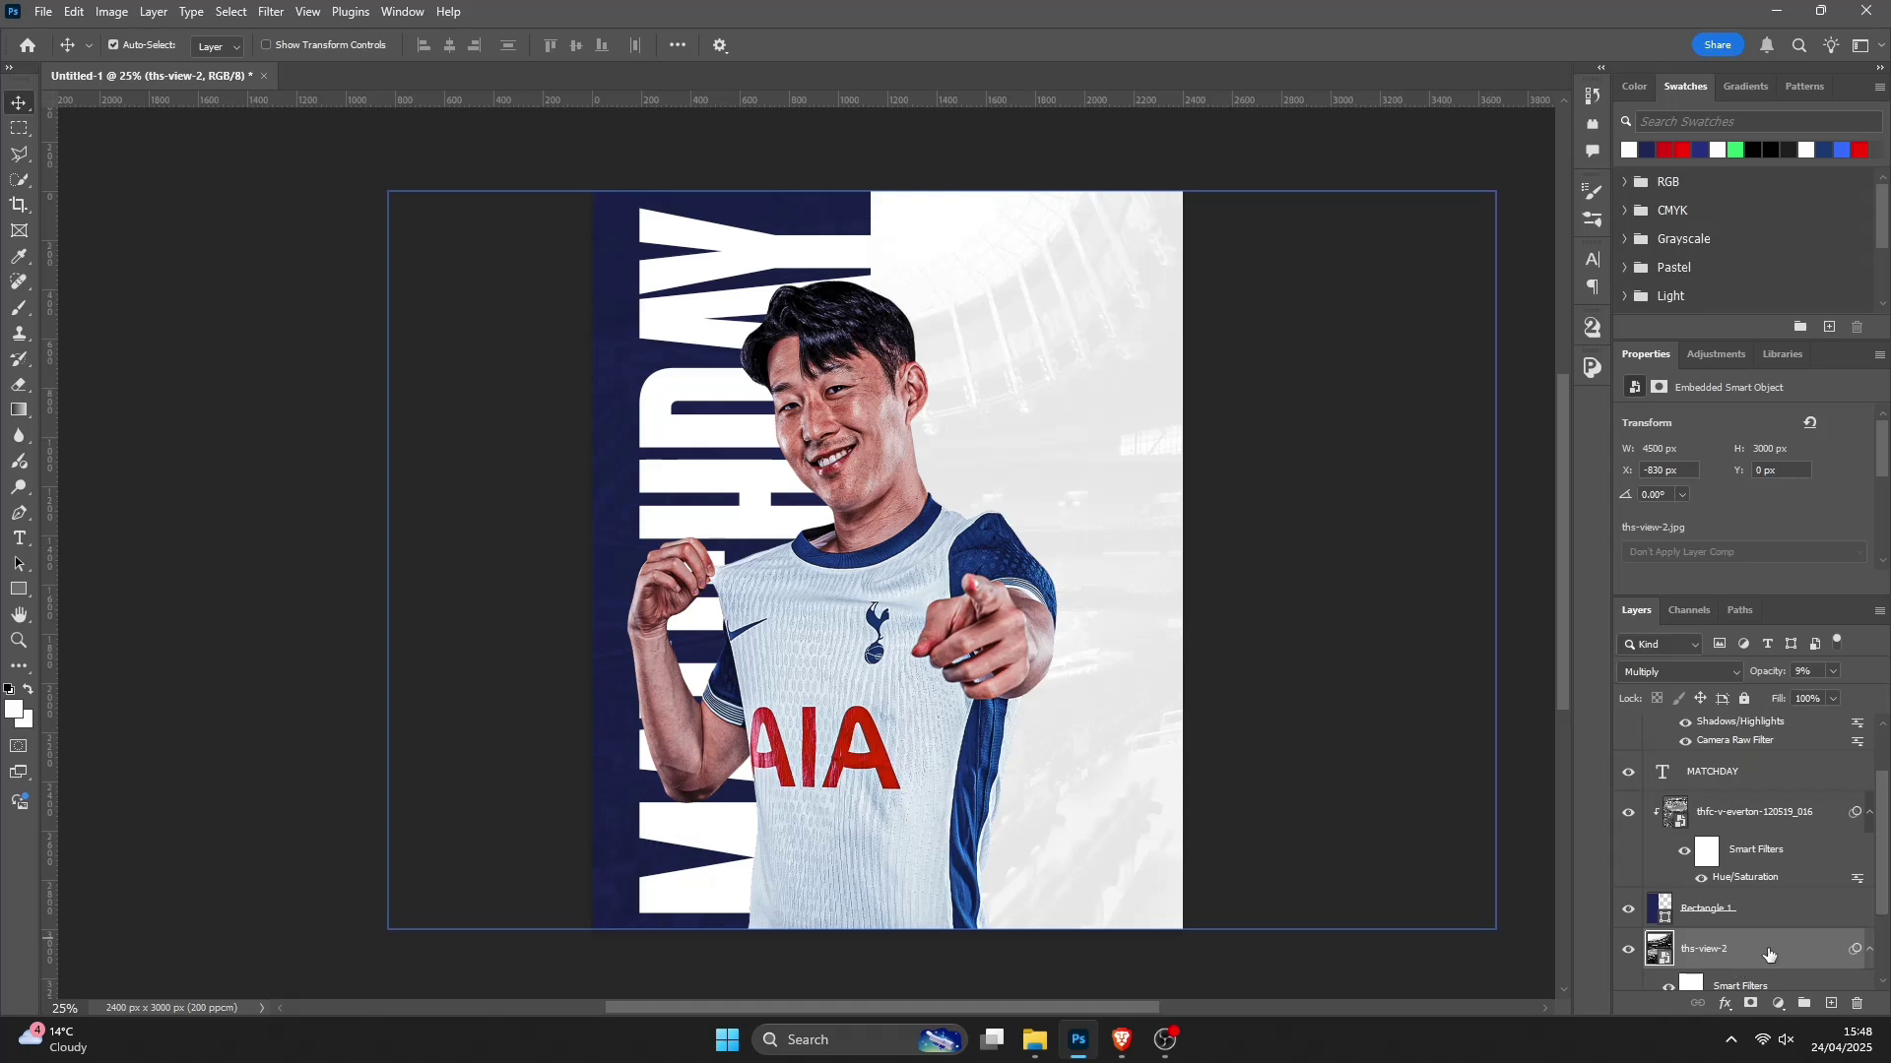
key(ctrl+j)
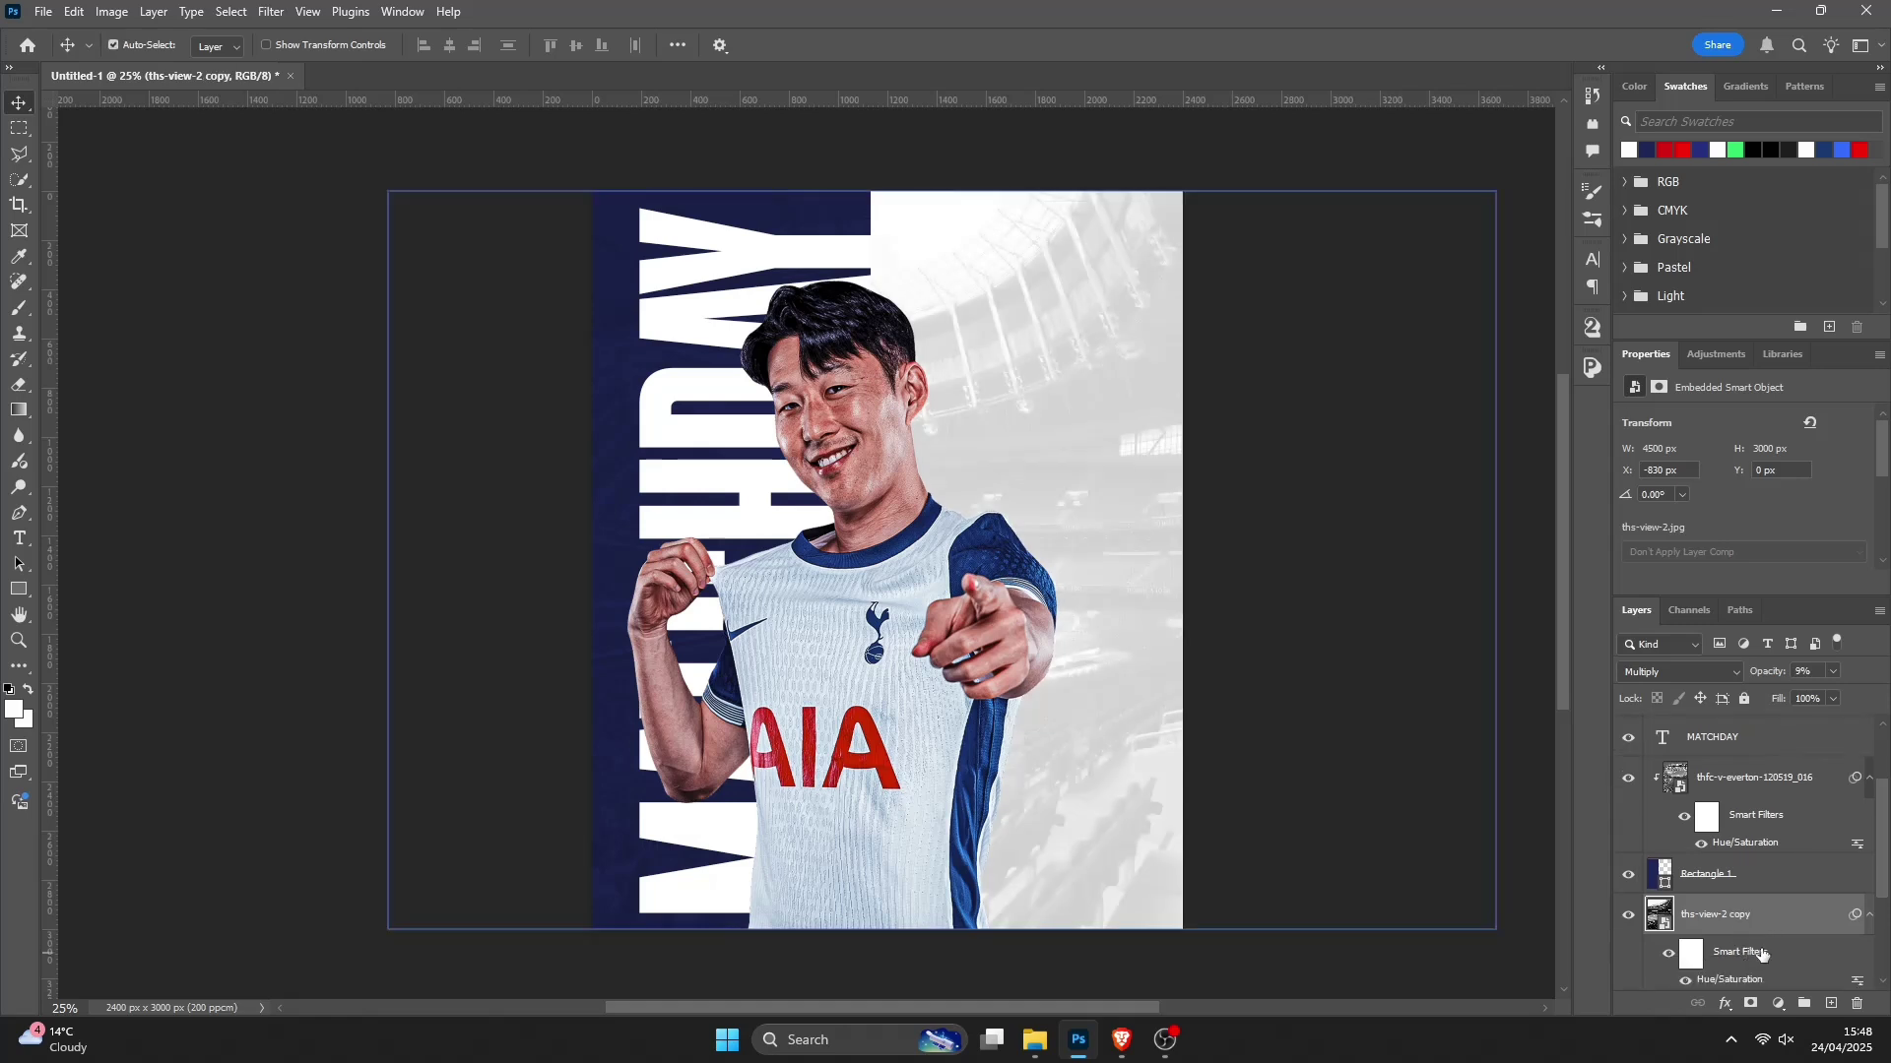
drag(1732, 918, 1763, 832)
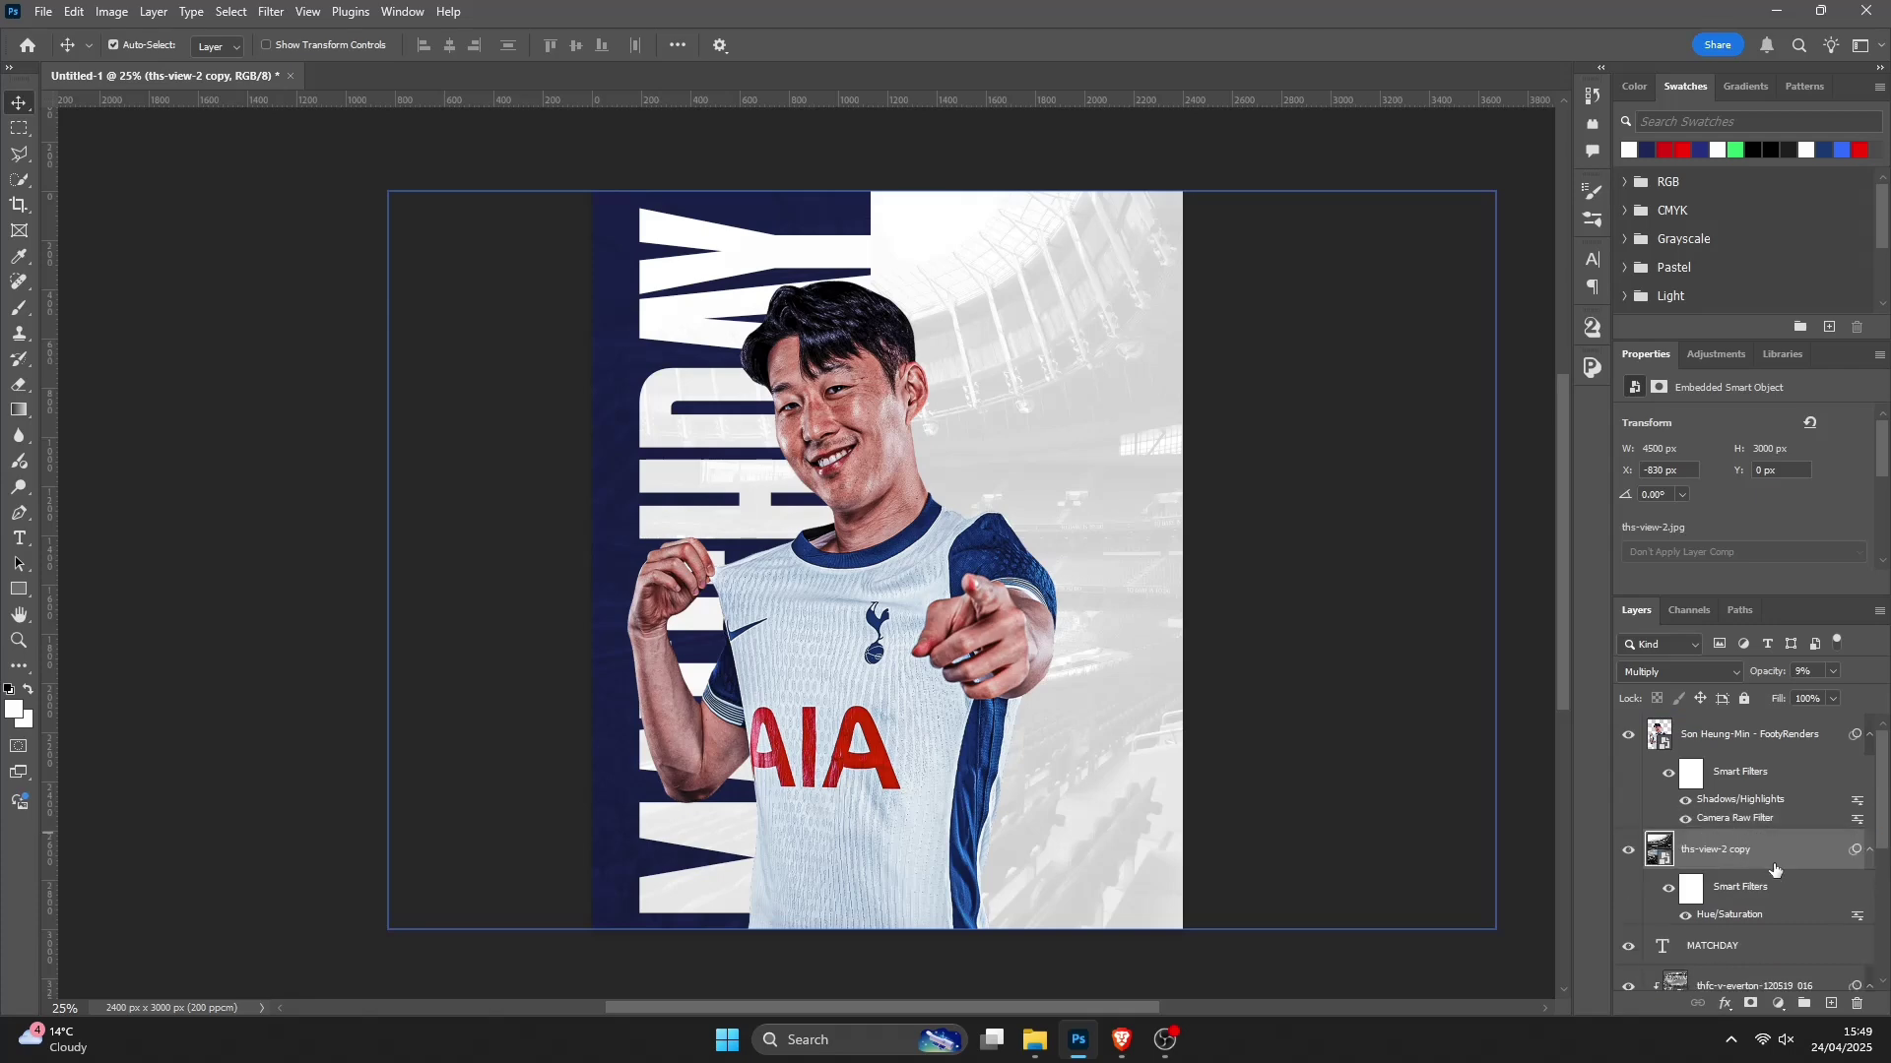
right_click(1785, 858)
click(1790, 764)
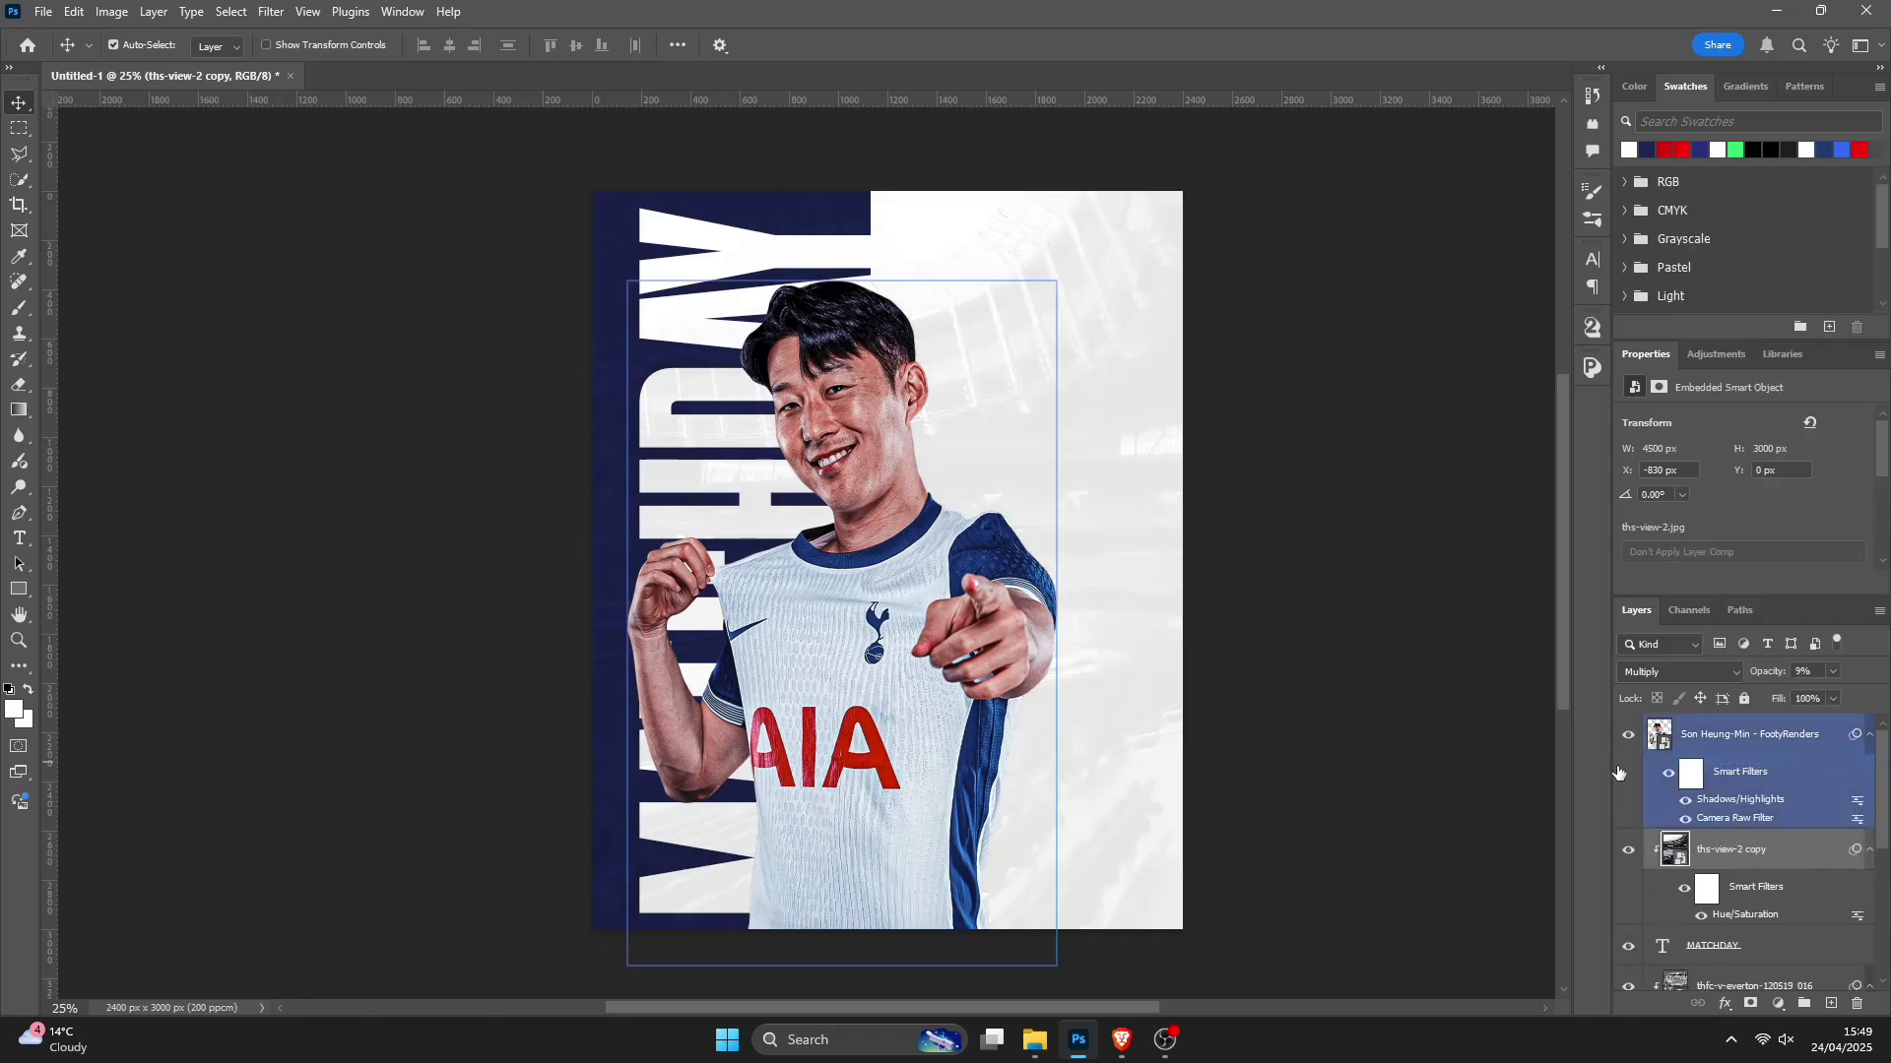
click(1477, 549)
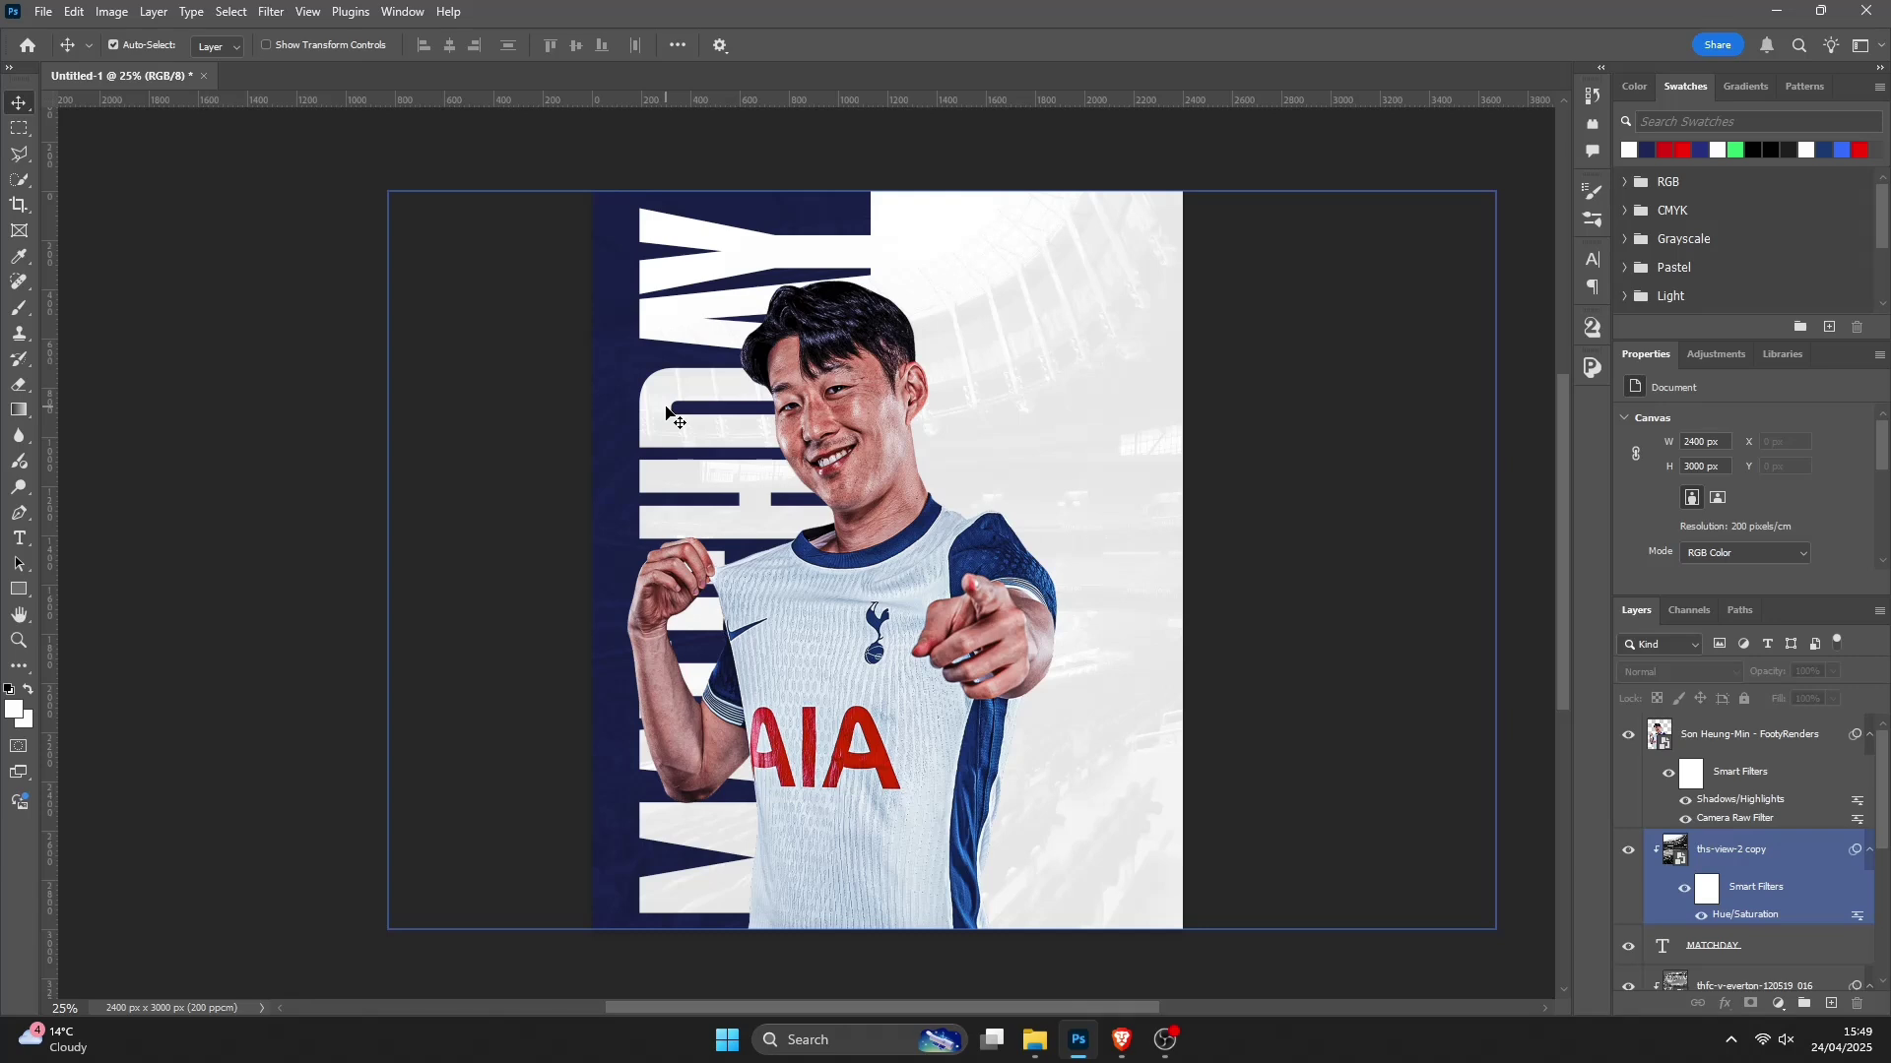
Step: Place the Crumpled-white-paper-texture-background image directly above the white colour fill layer
scroll(1760, 805, down, 5)
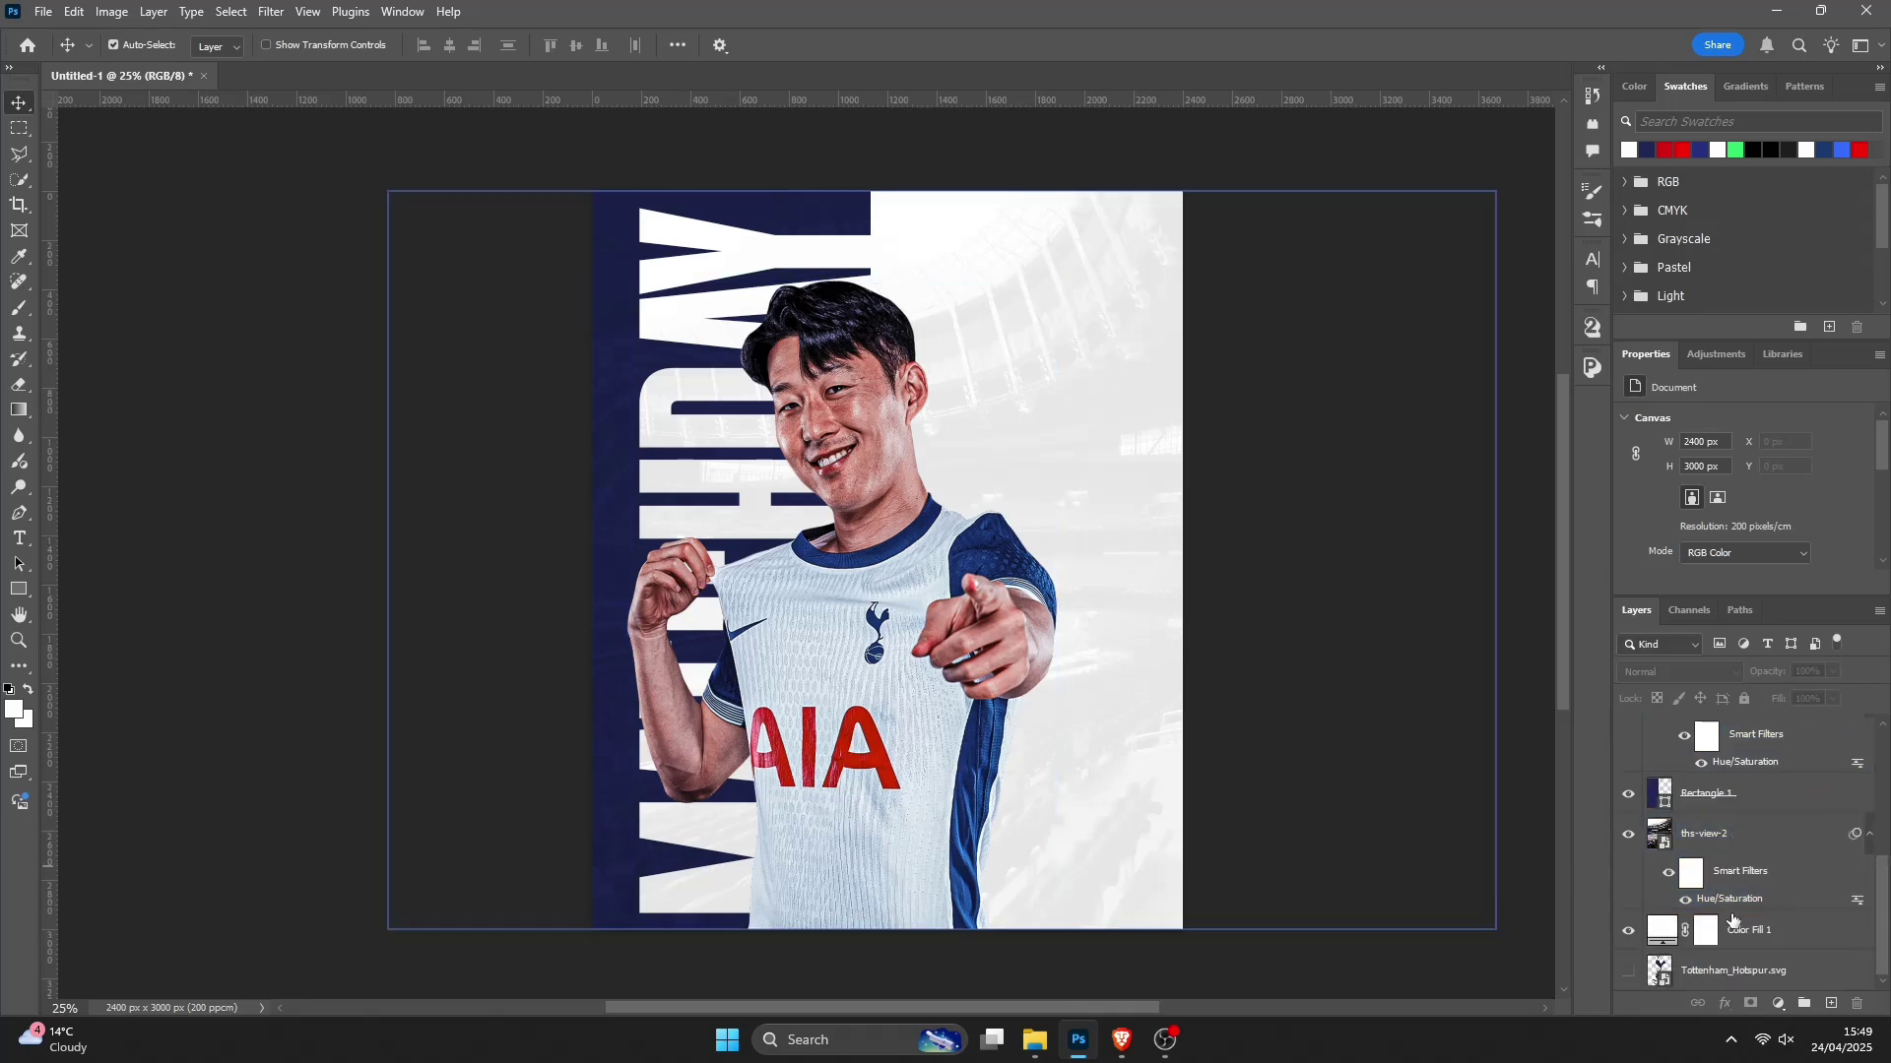
click(1748, 929)
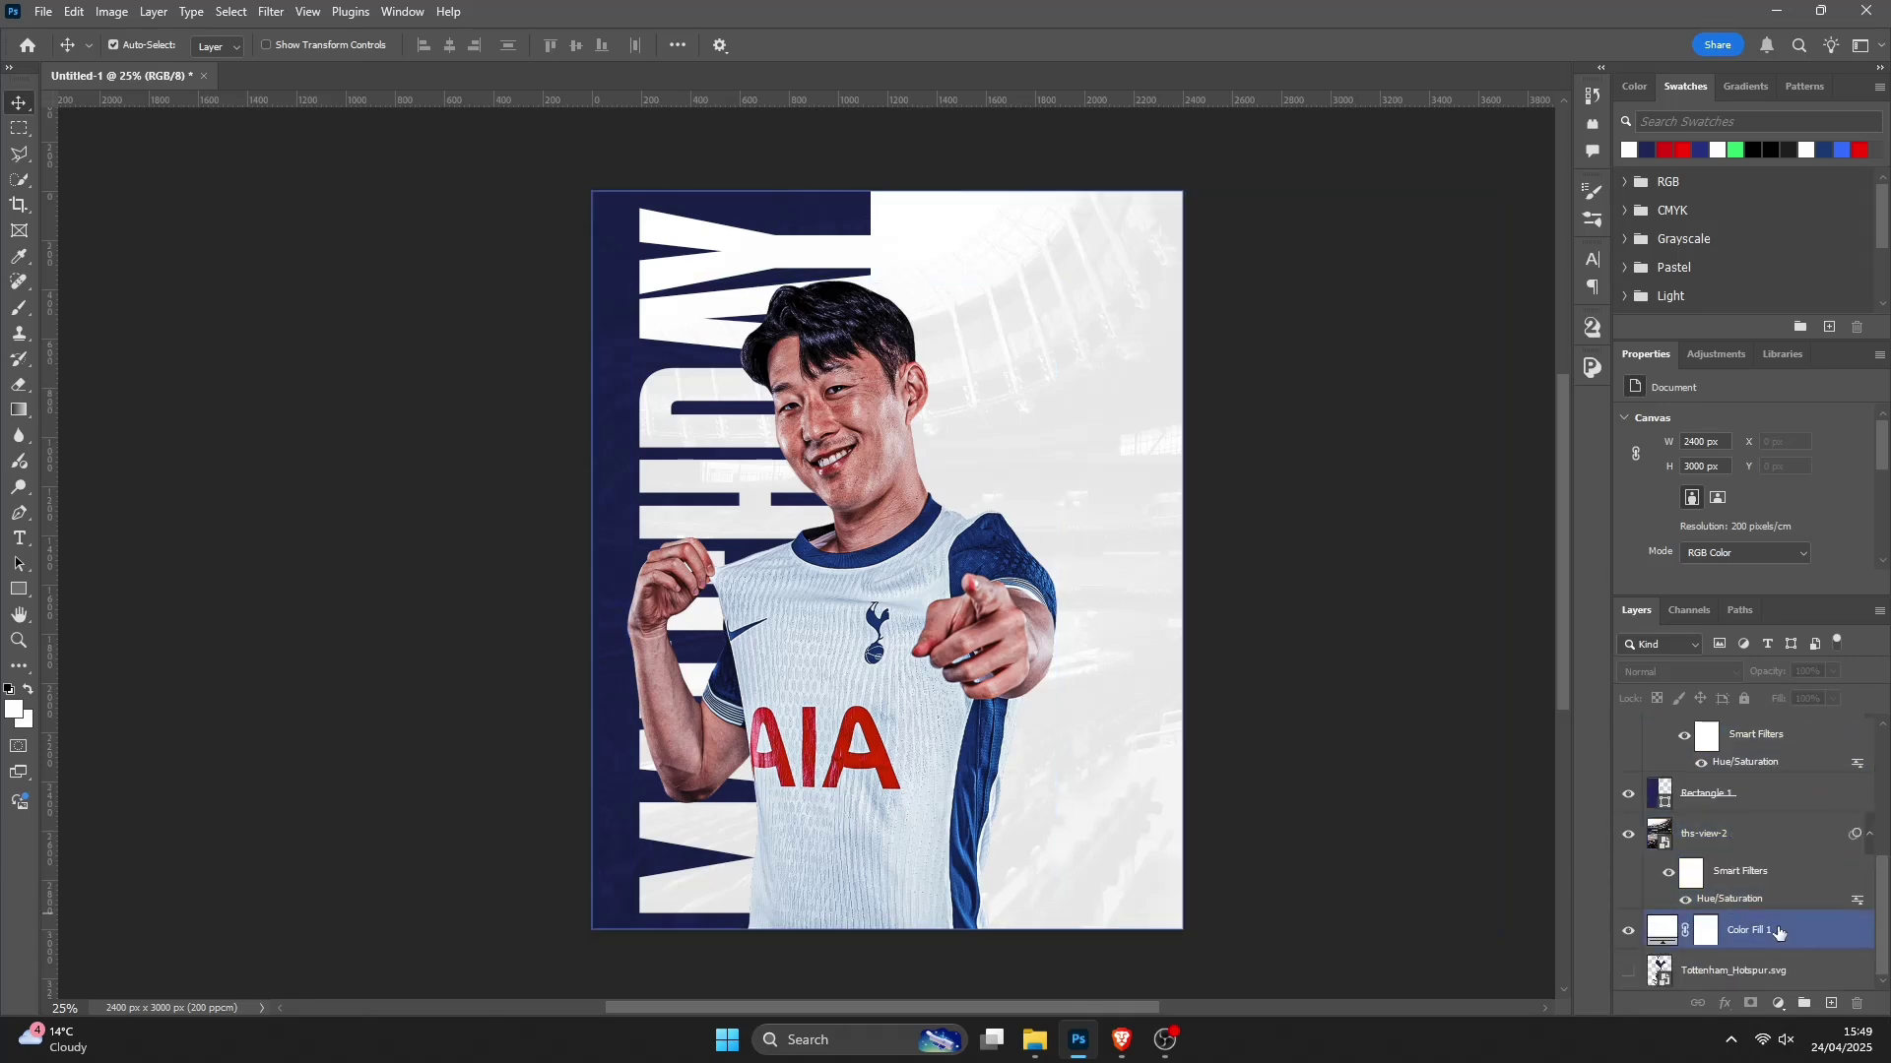
click(1031, 1037)
click(839, 357)
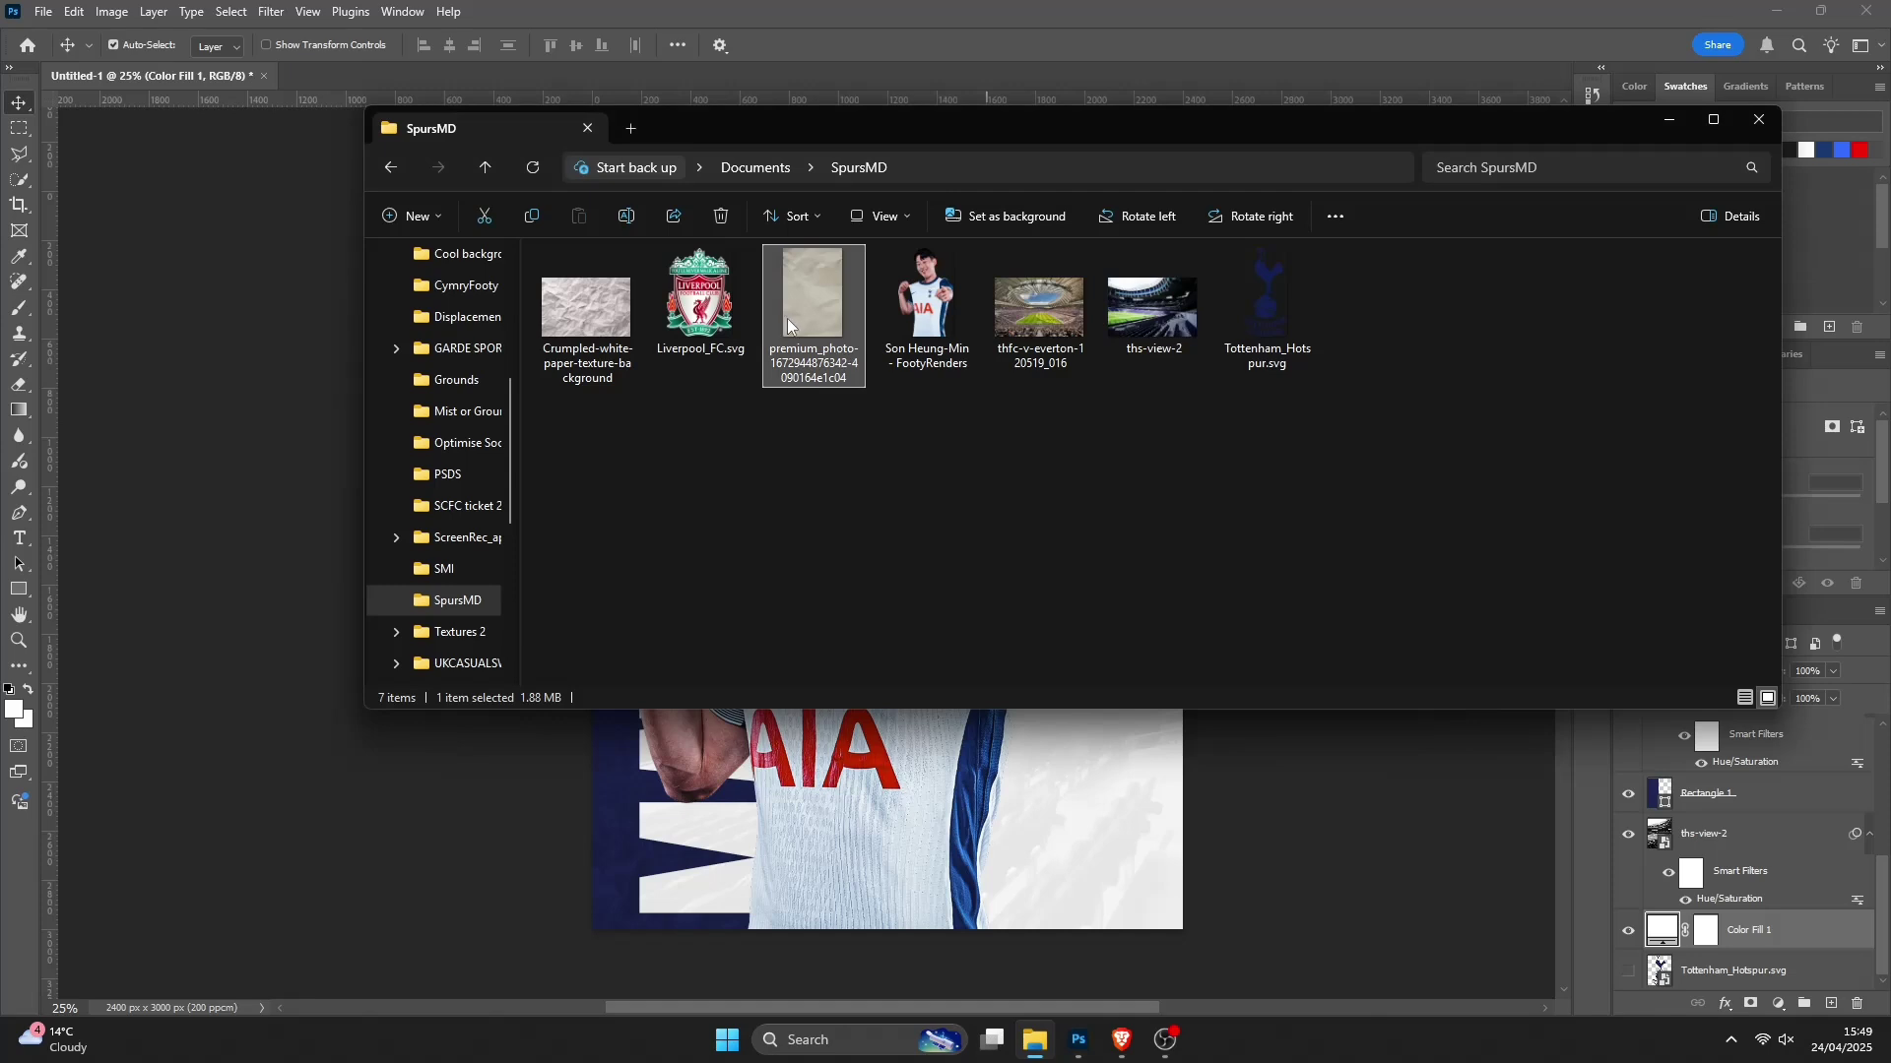
drag(788, 317, 842, 290)
click(613, 336)
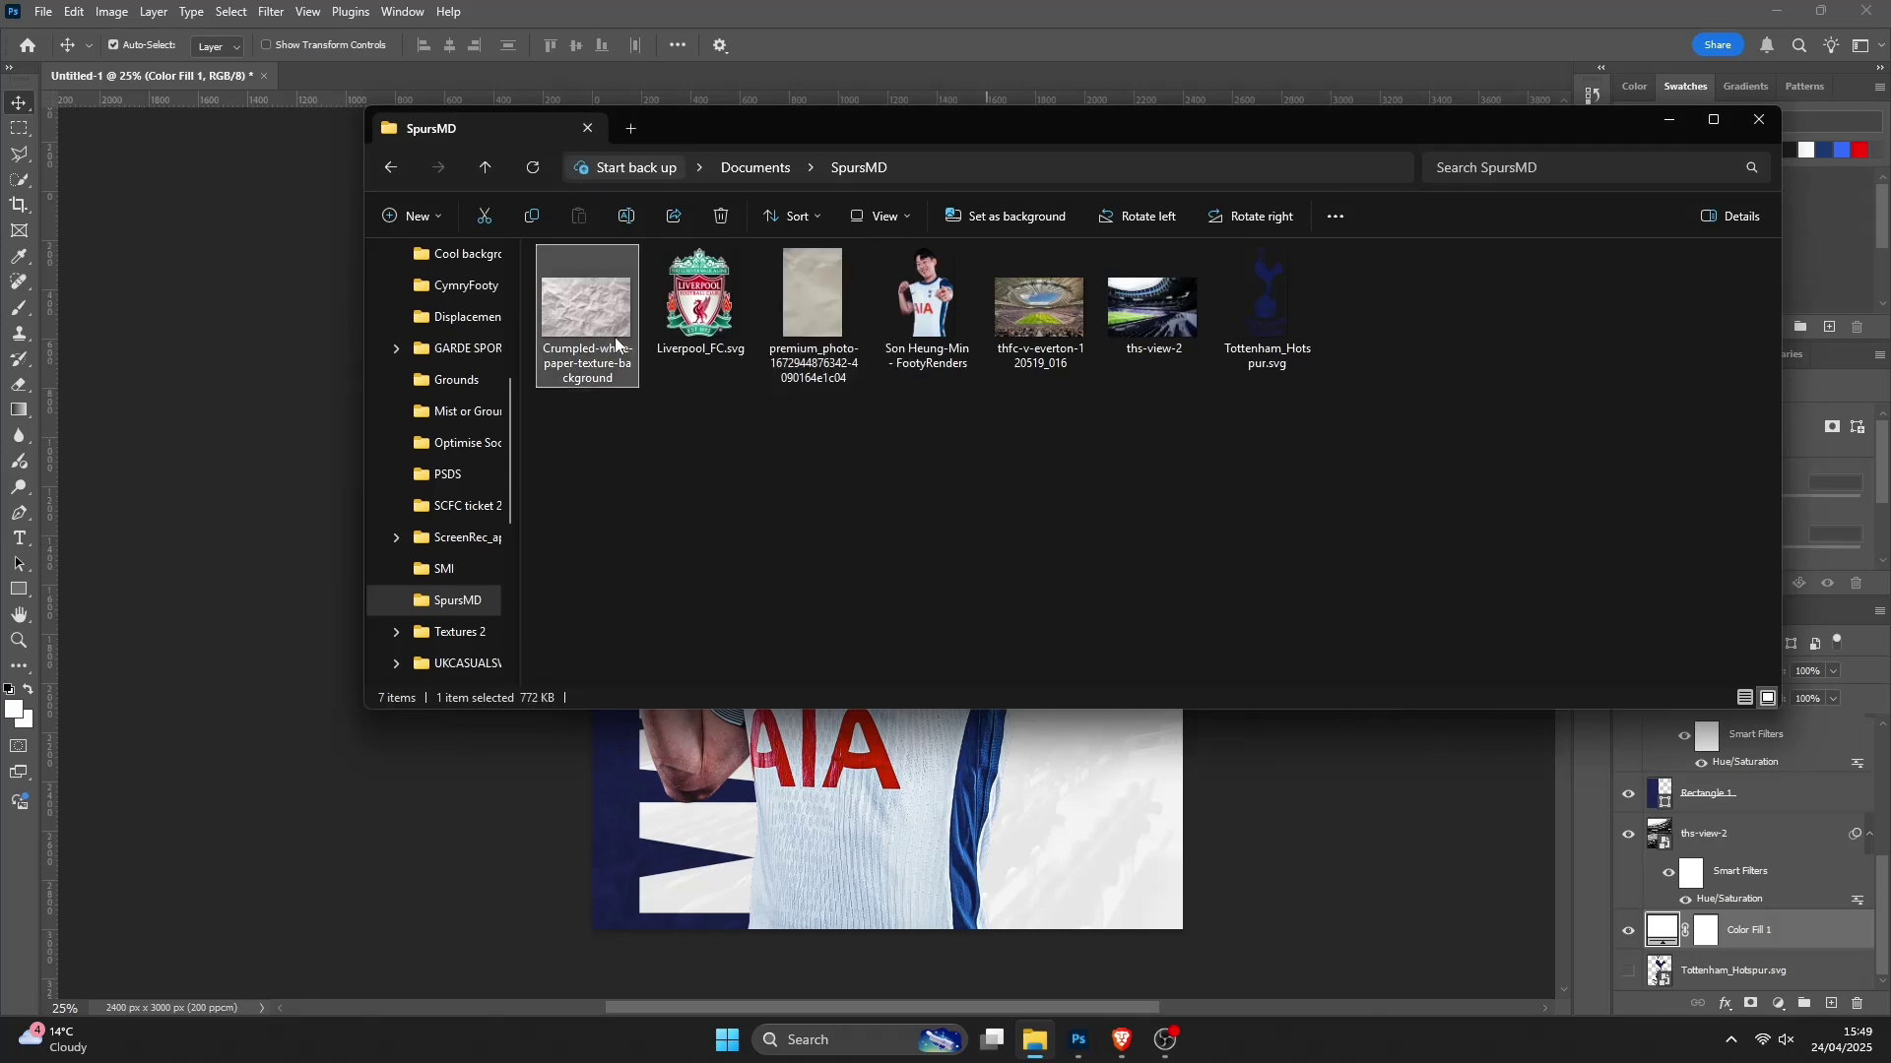
drag(617, 345, 1089, 821)
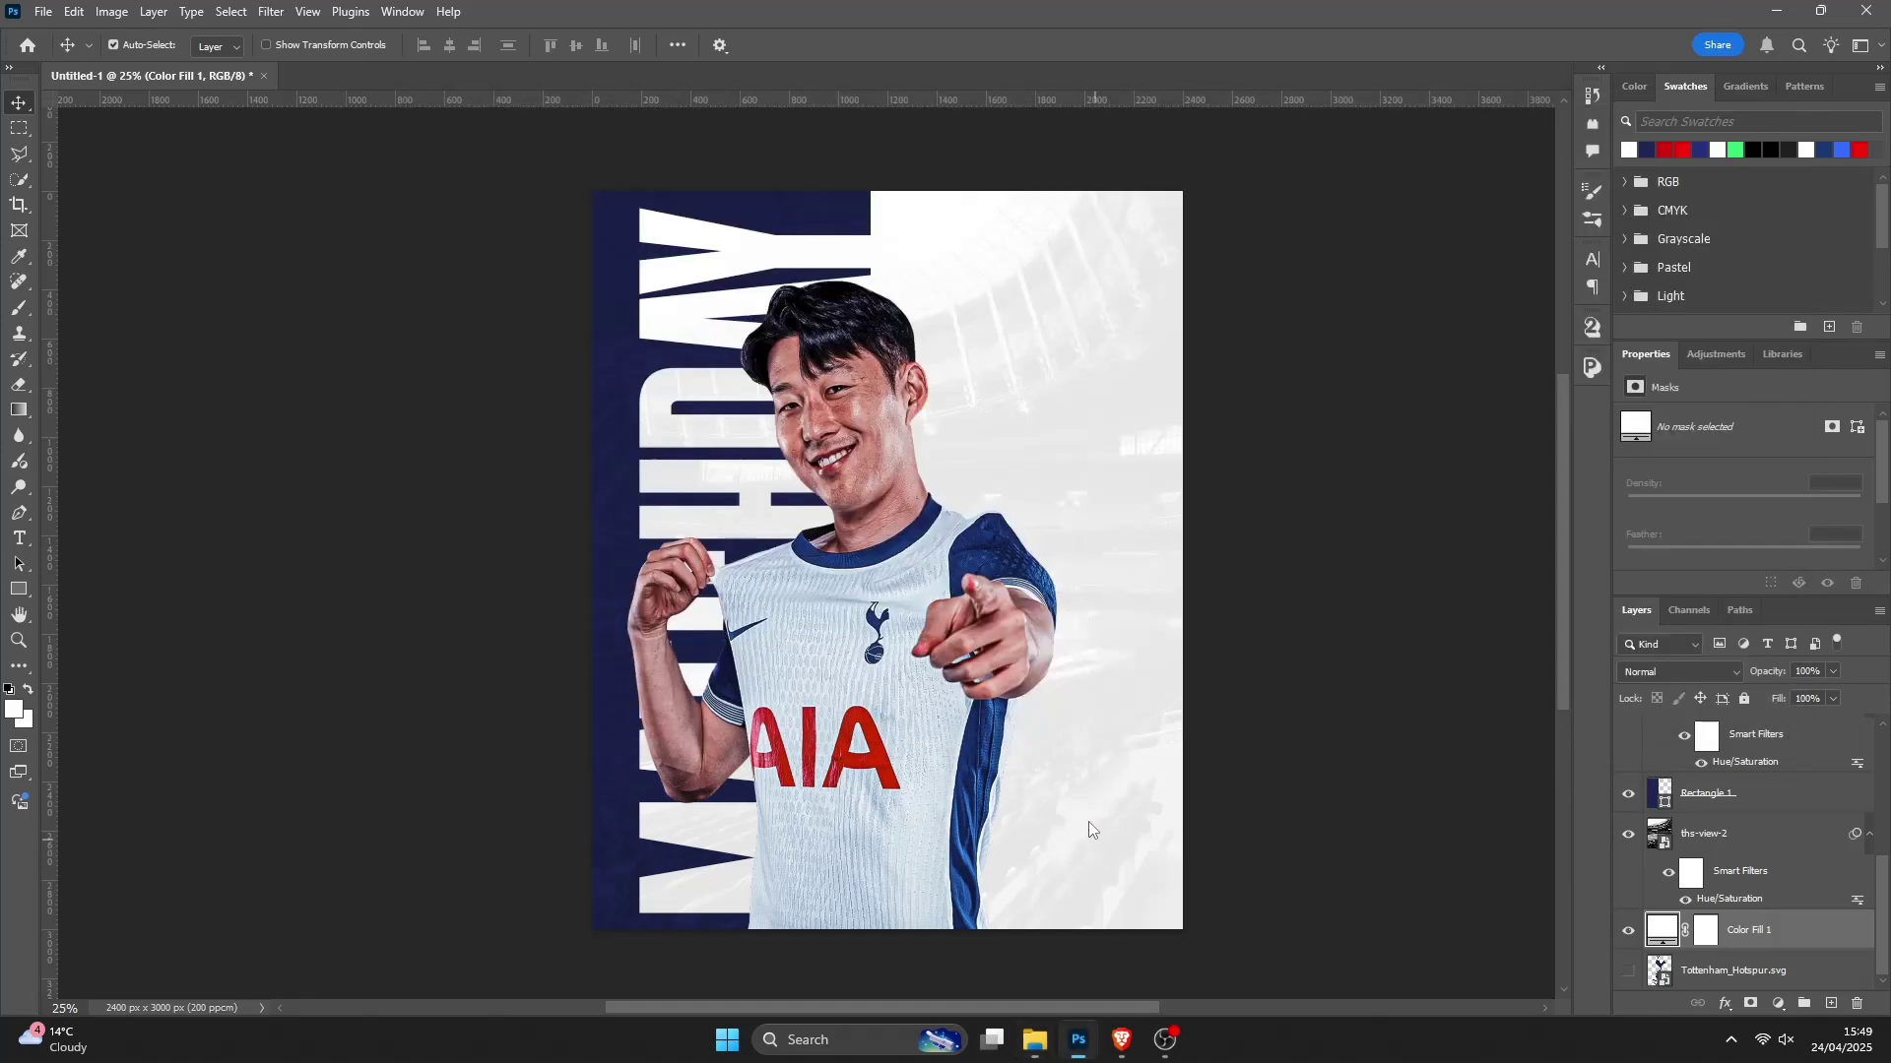
Step: Rotate the crumpled paper texture 90° clockwise and enlarge it to 2400 × 3600 px so it covers the whole poster
right_click(1030, 549)
click(1107, 707)
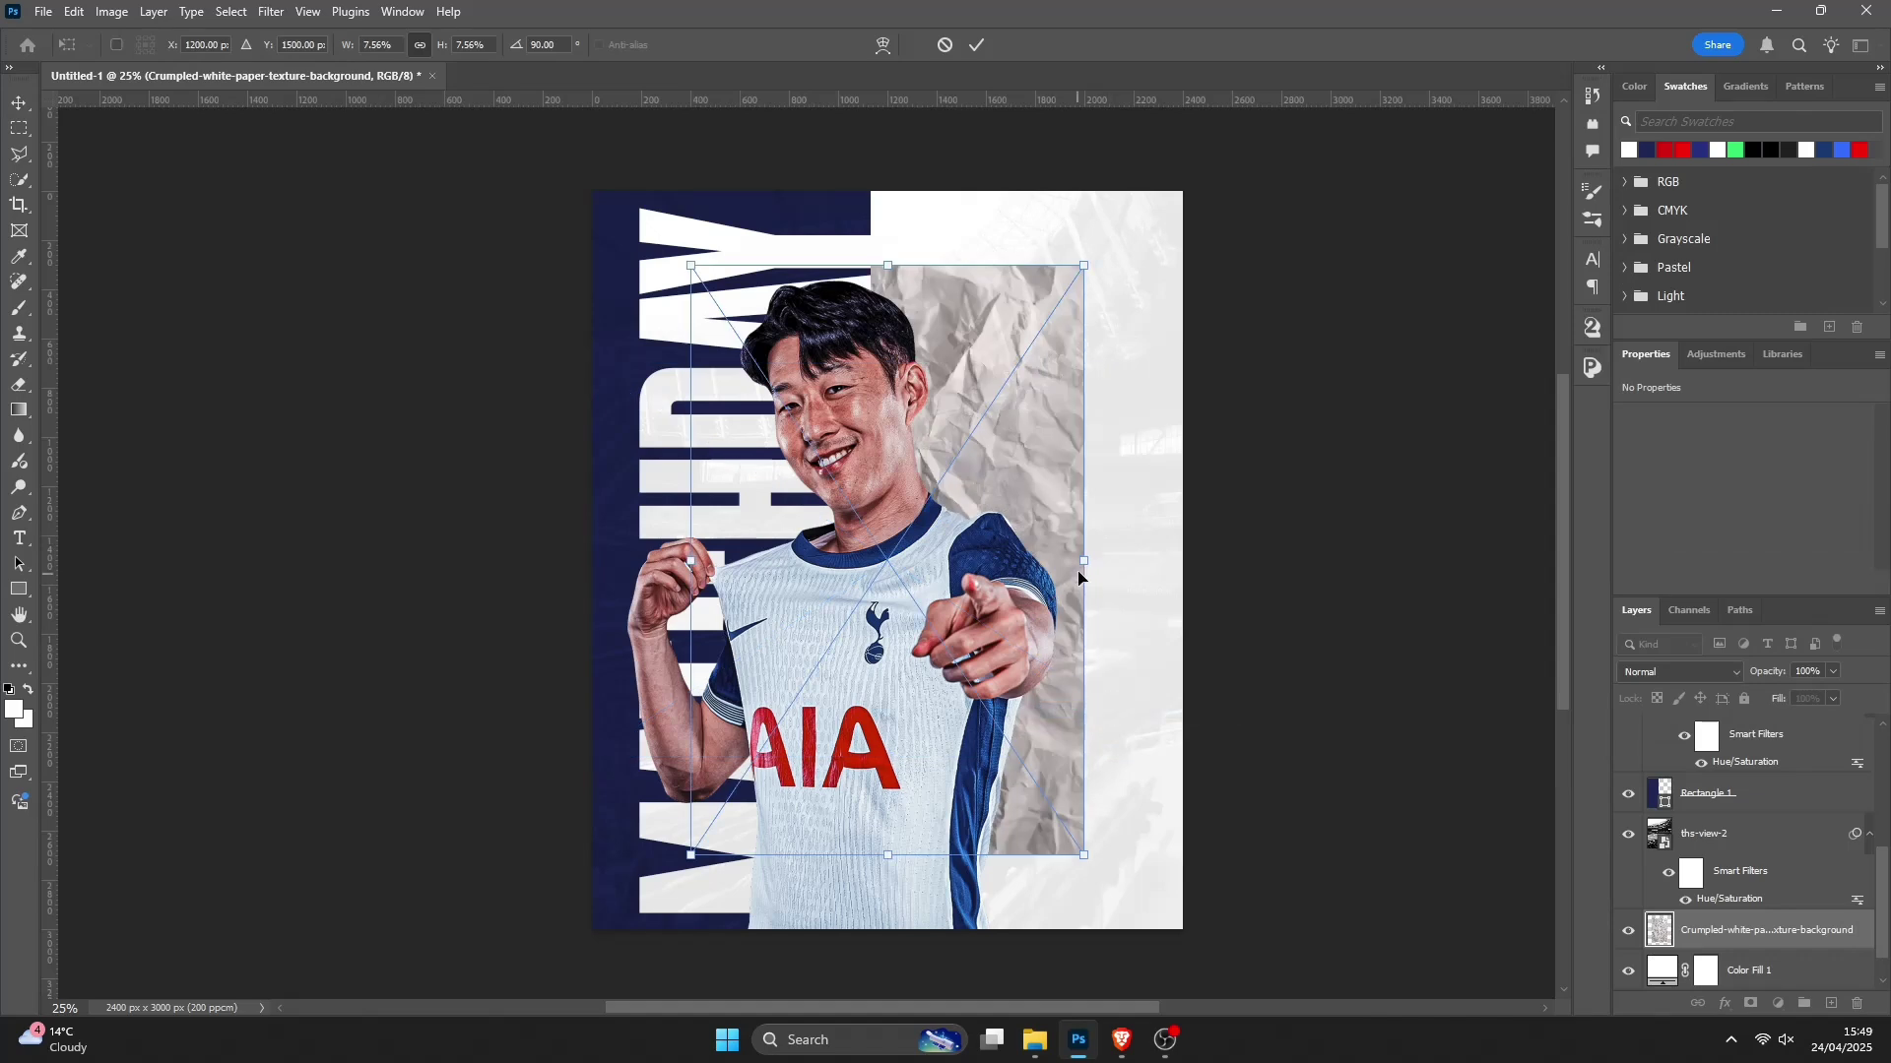
drag(1083, 561, 1182, 560)
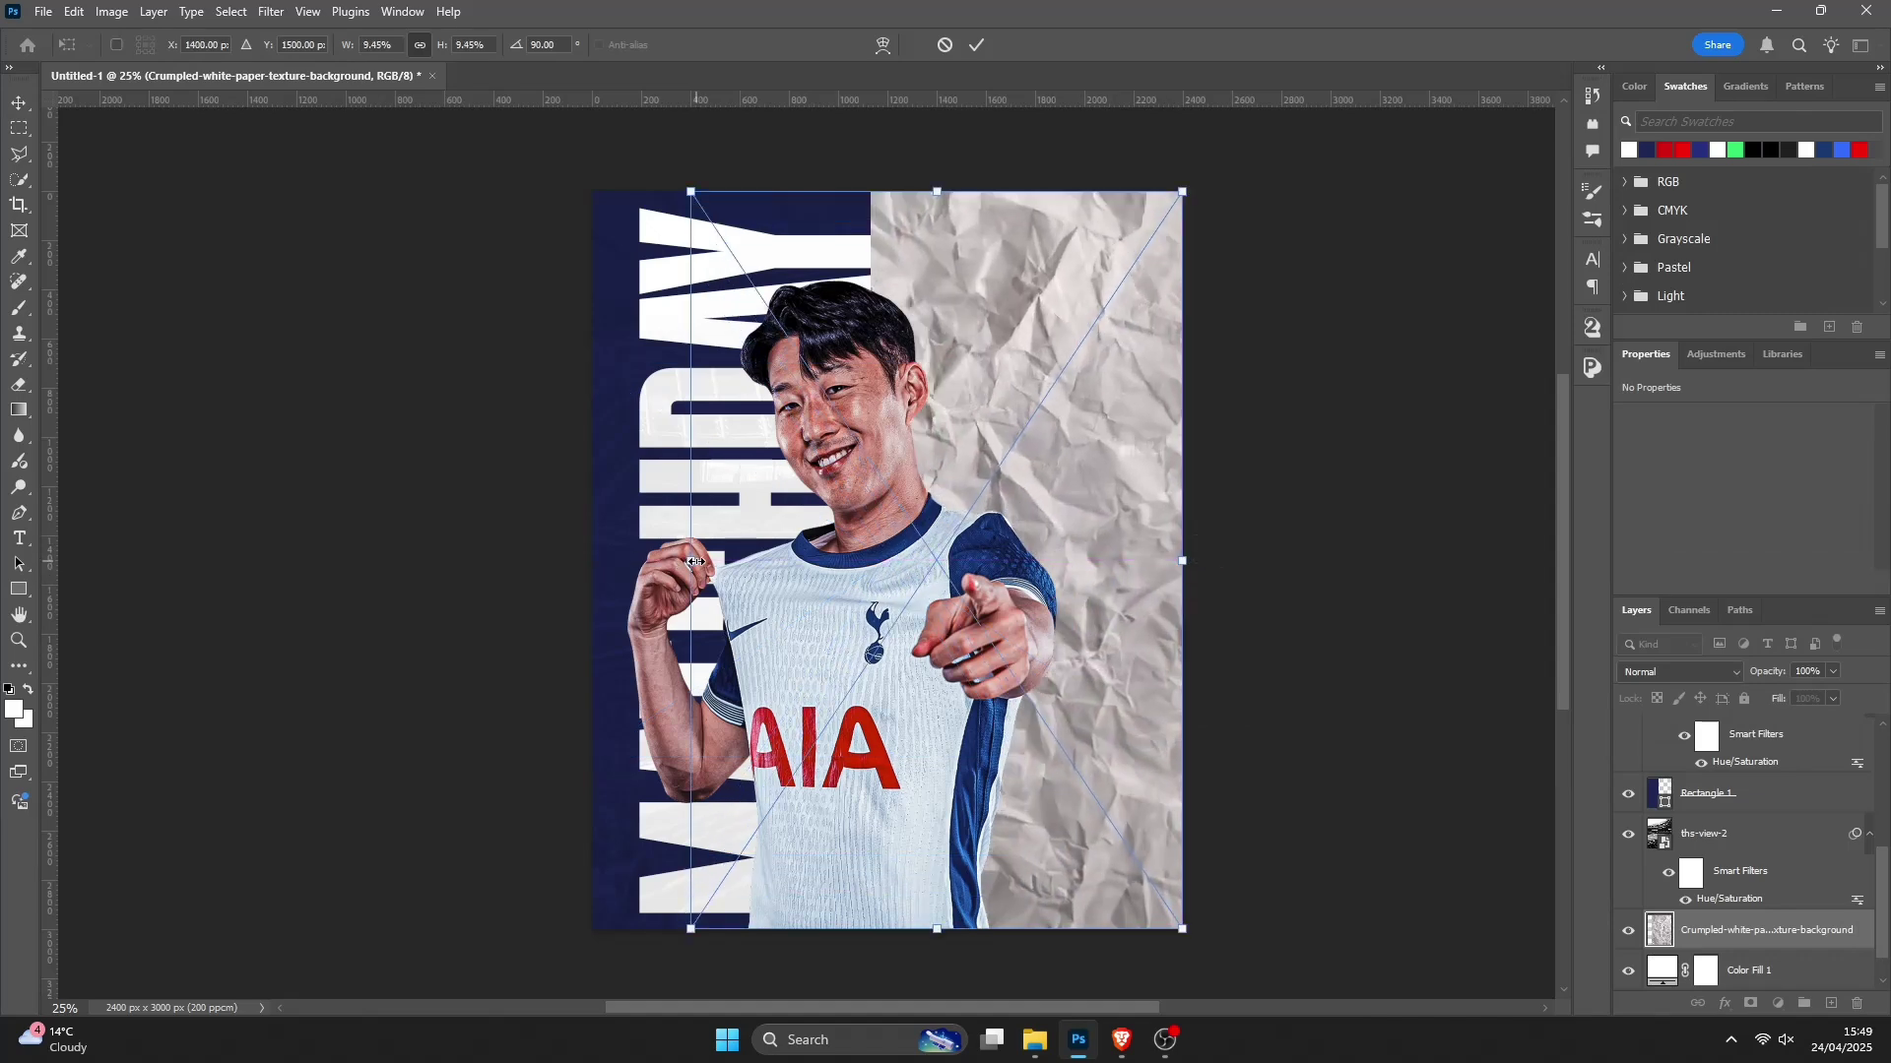
drag(695, 561, 592, 562)
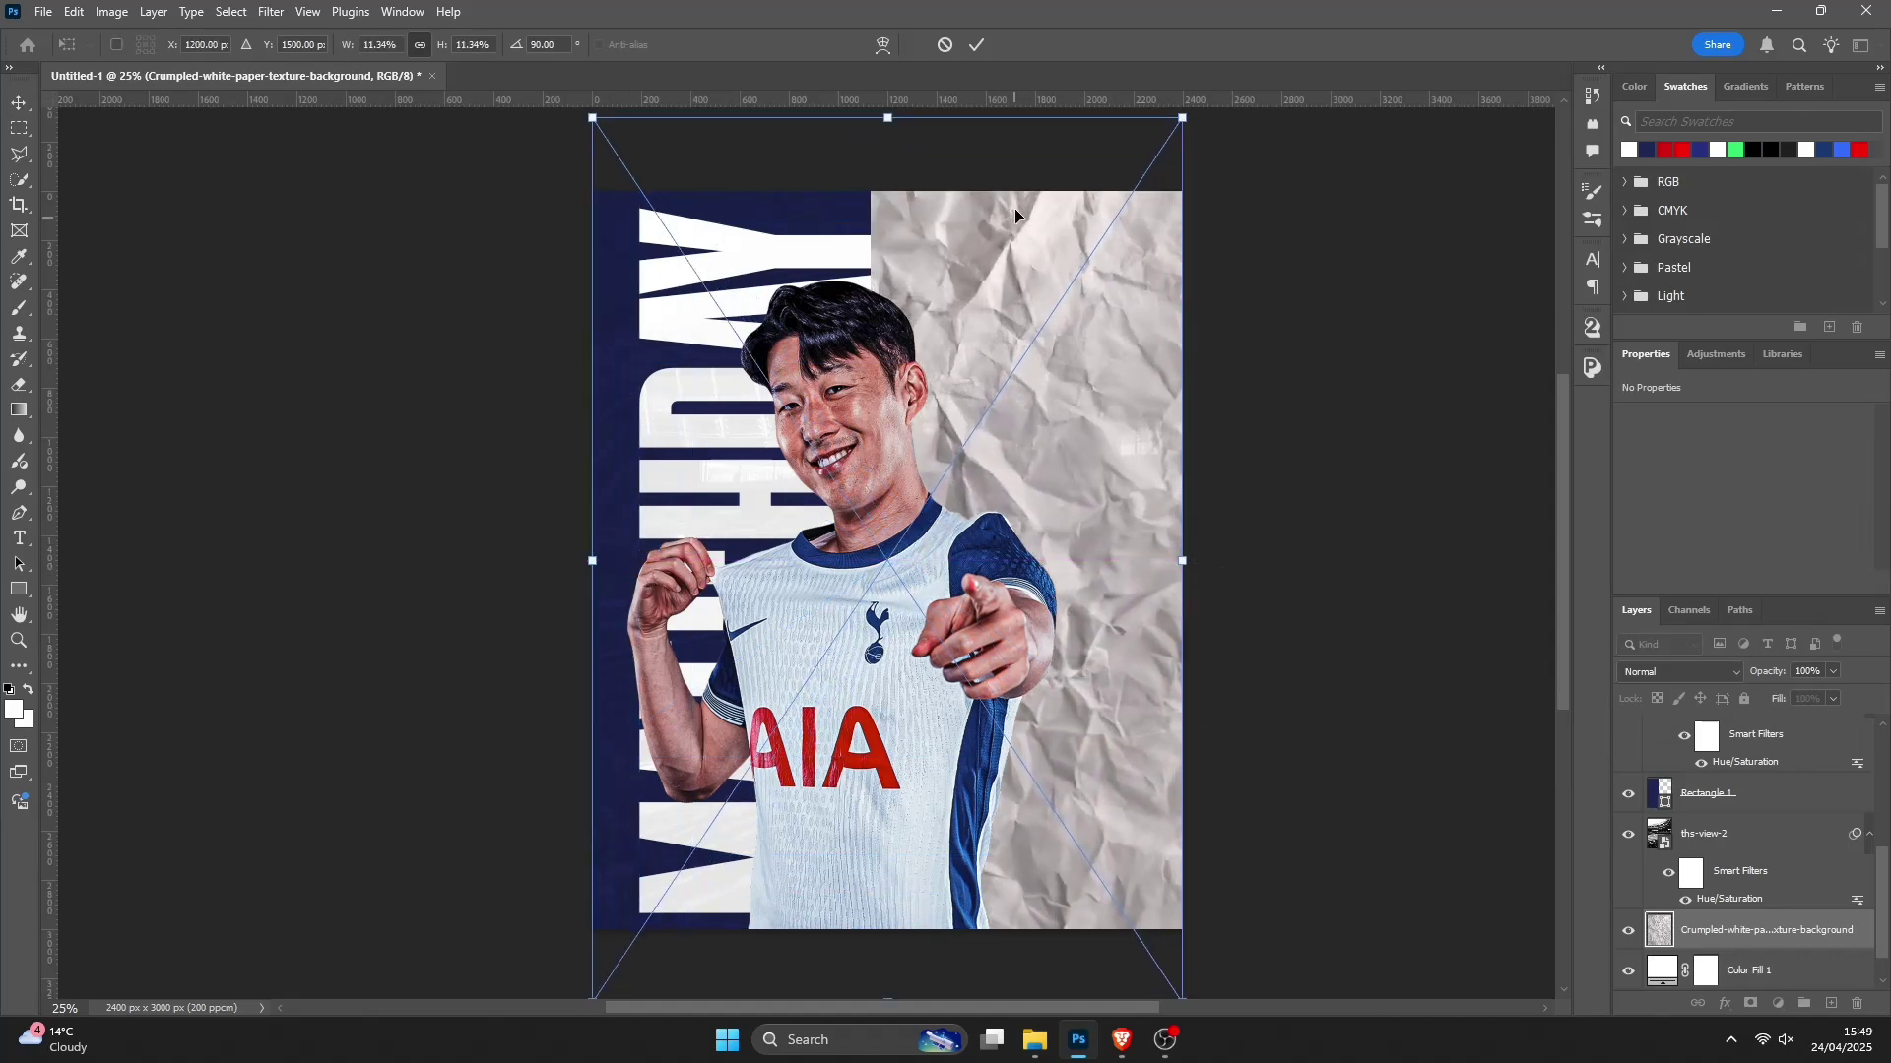
click(977, 45)
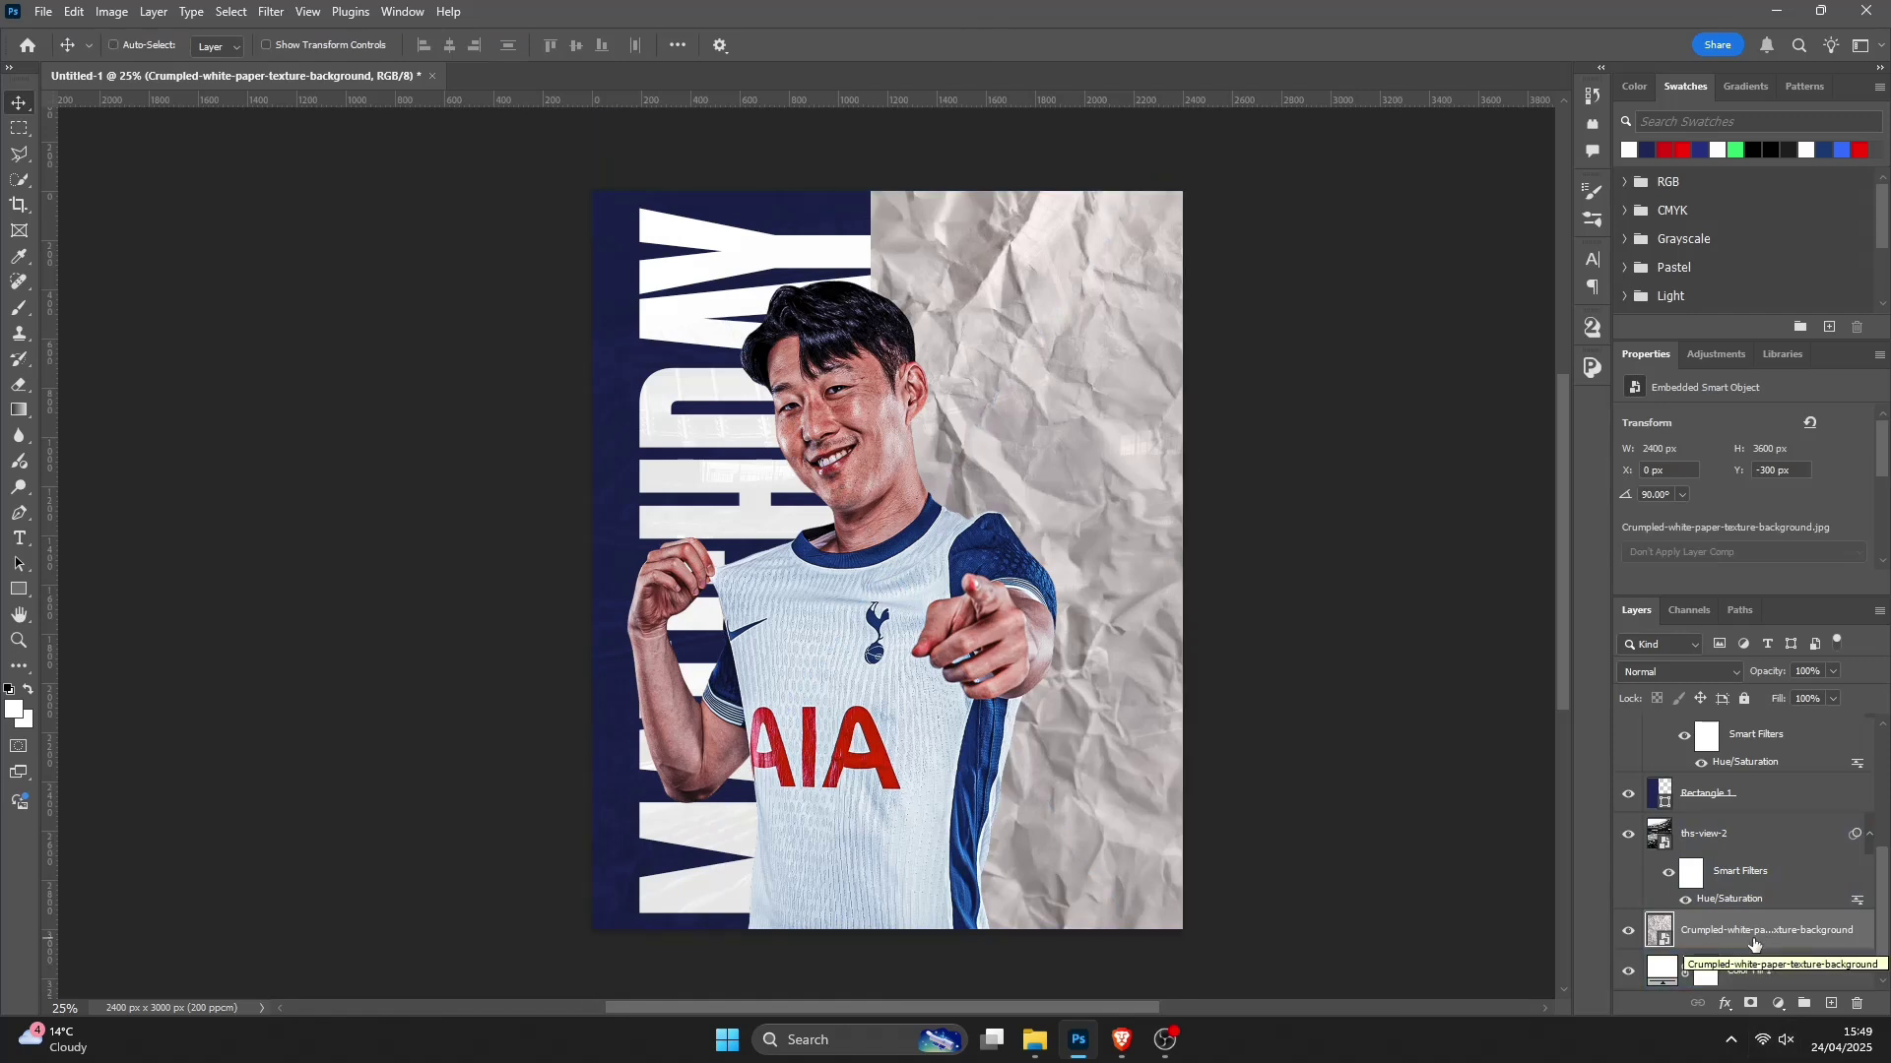
Step: Desaturate the crumpled paper texture with Hue/Saturation, setting Saturation to -100
key(ctrl+alt+u)
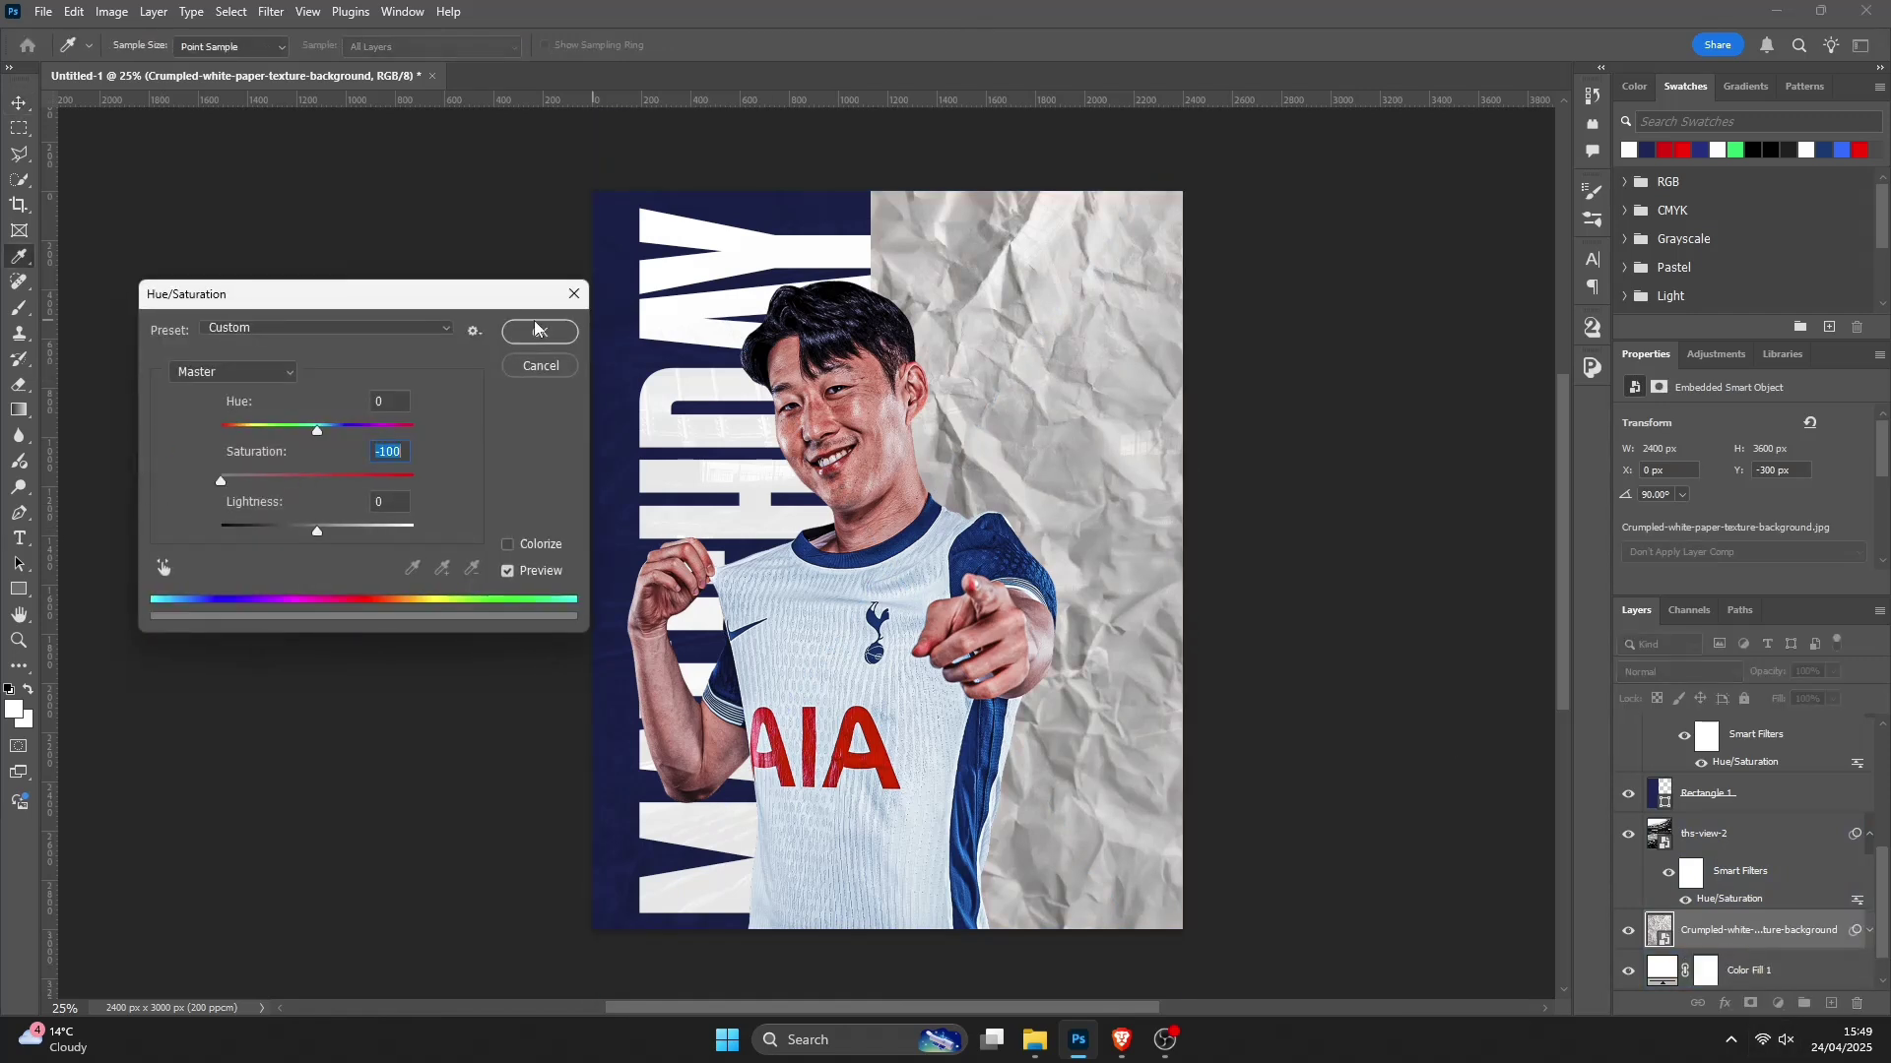
click(539, 331)
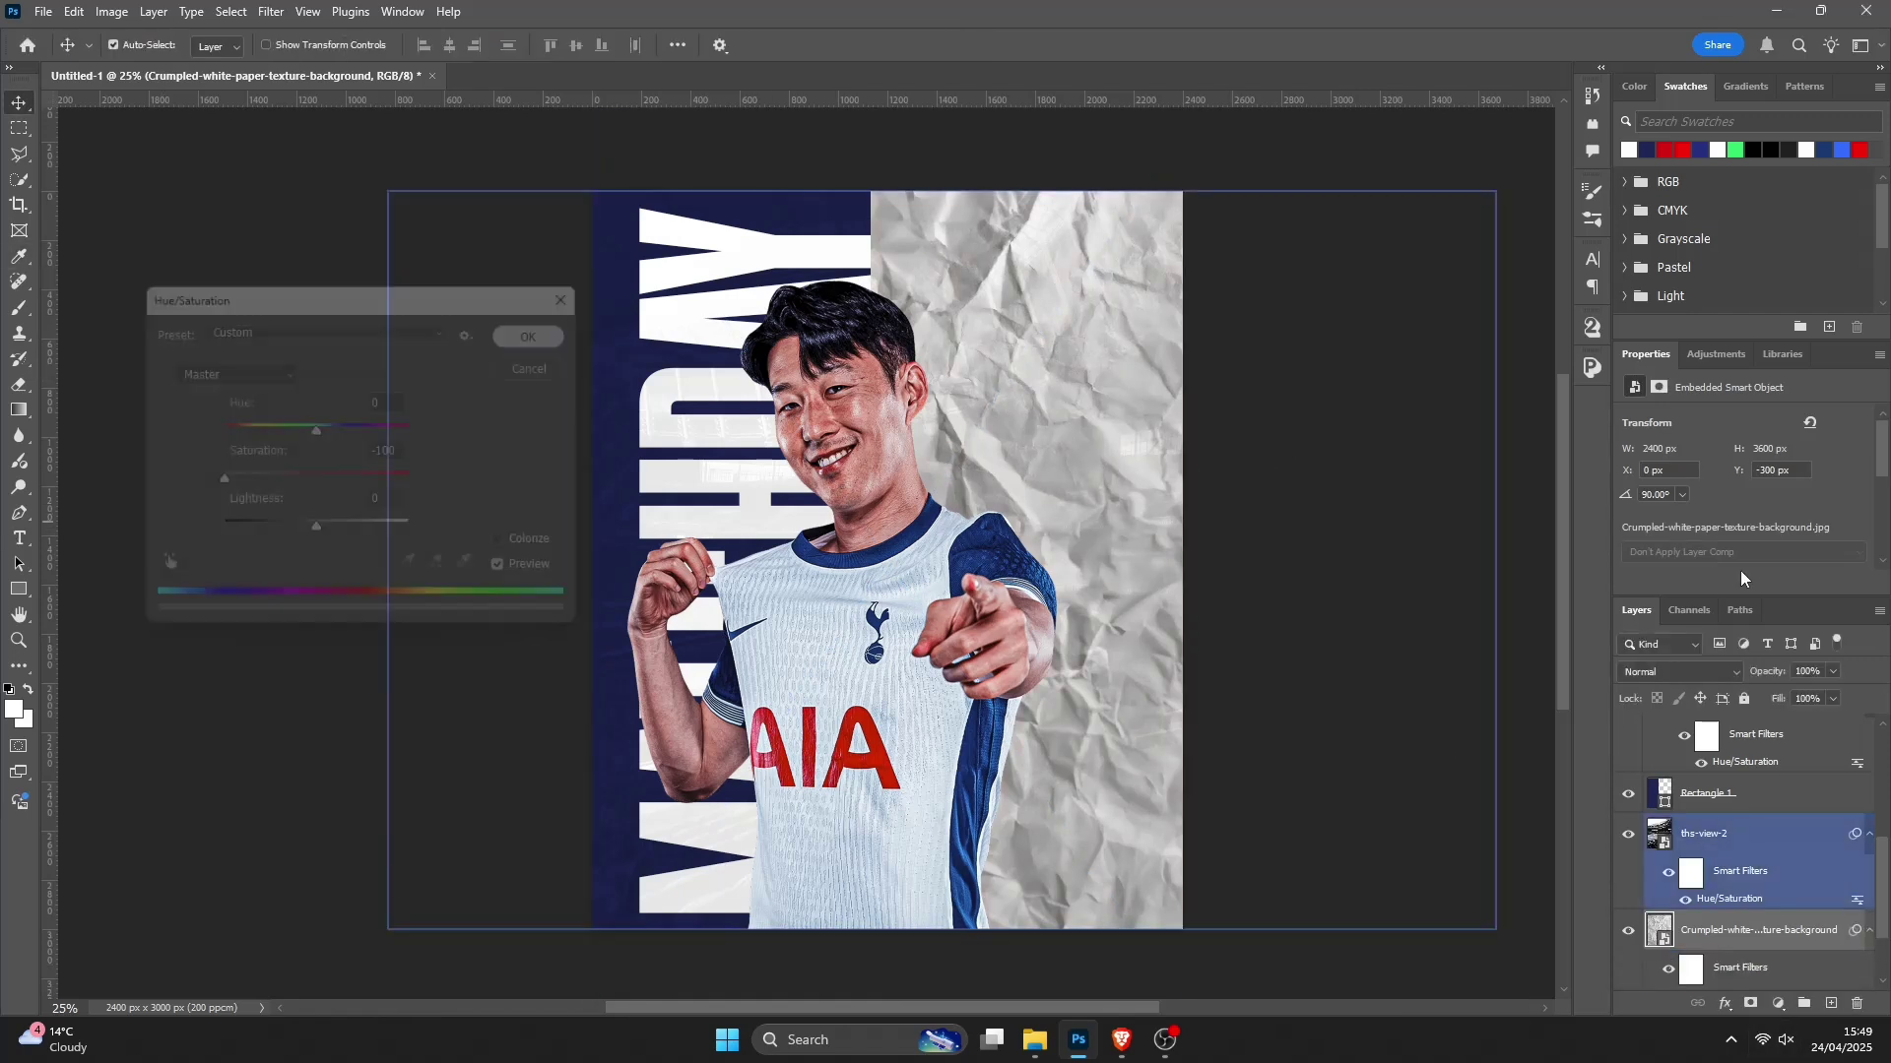
Step: Set the crumpled paper texture's blend mode to Multiply and its opacity to 20%
click(1711, 674)
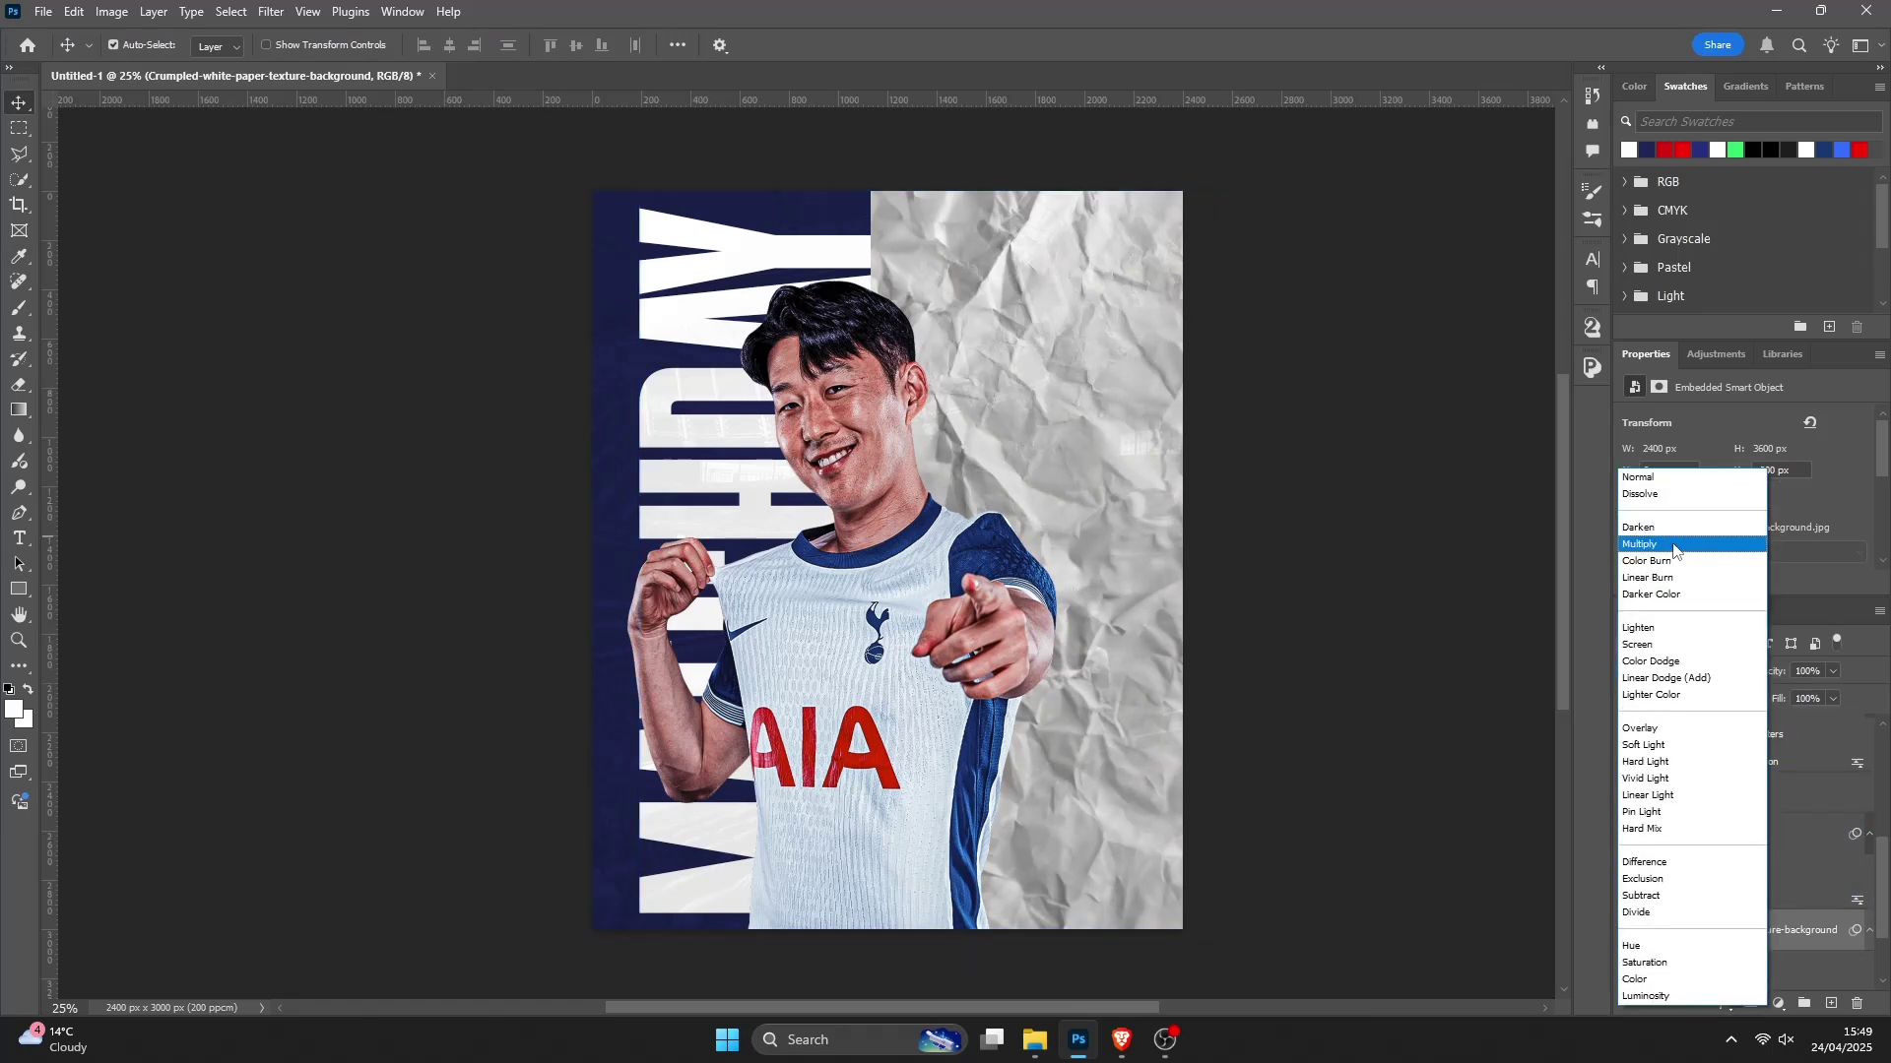
click(1674, 545)
click(1833, 672)
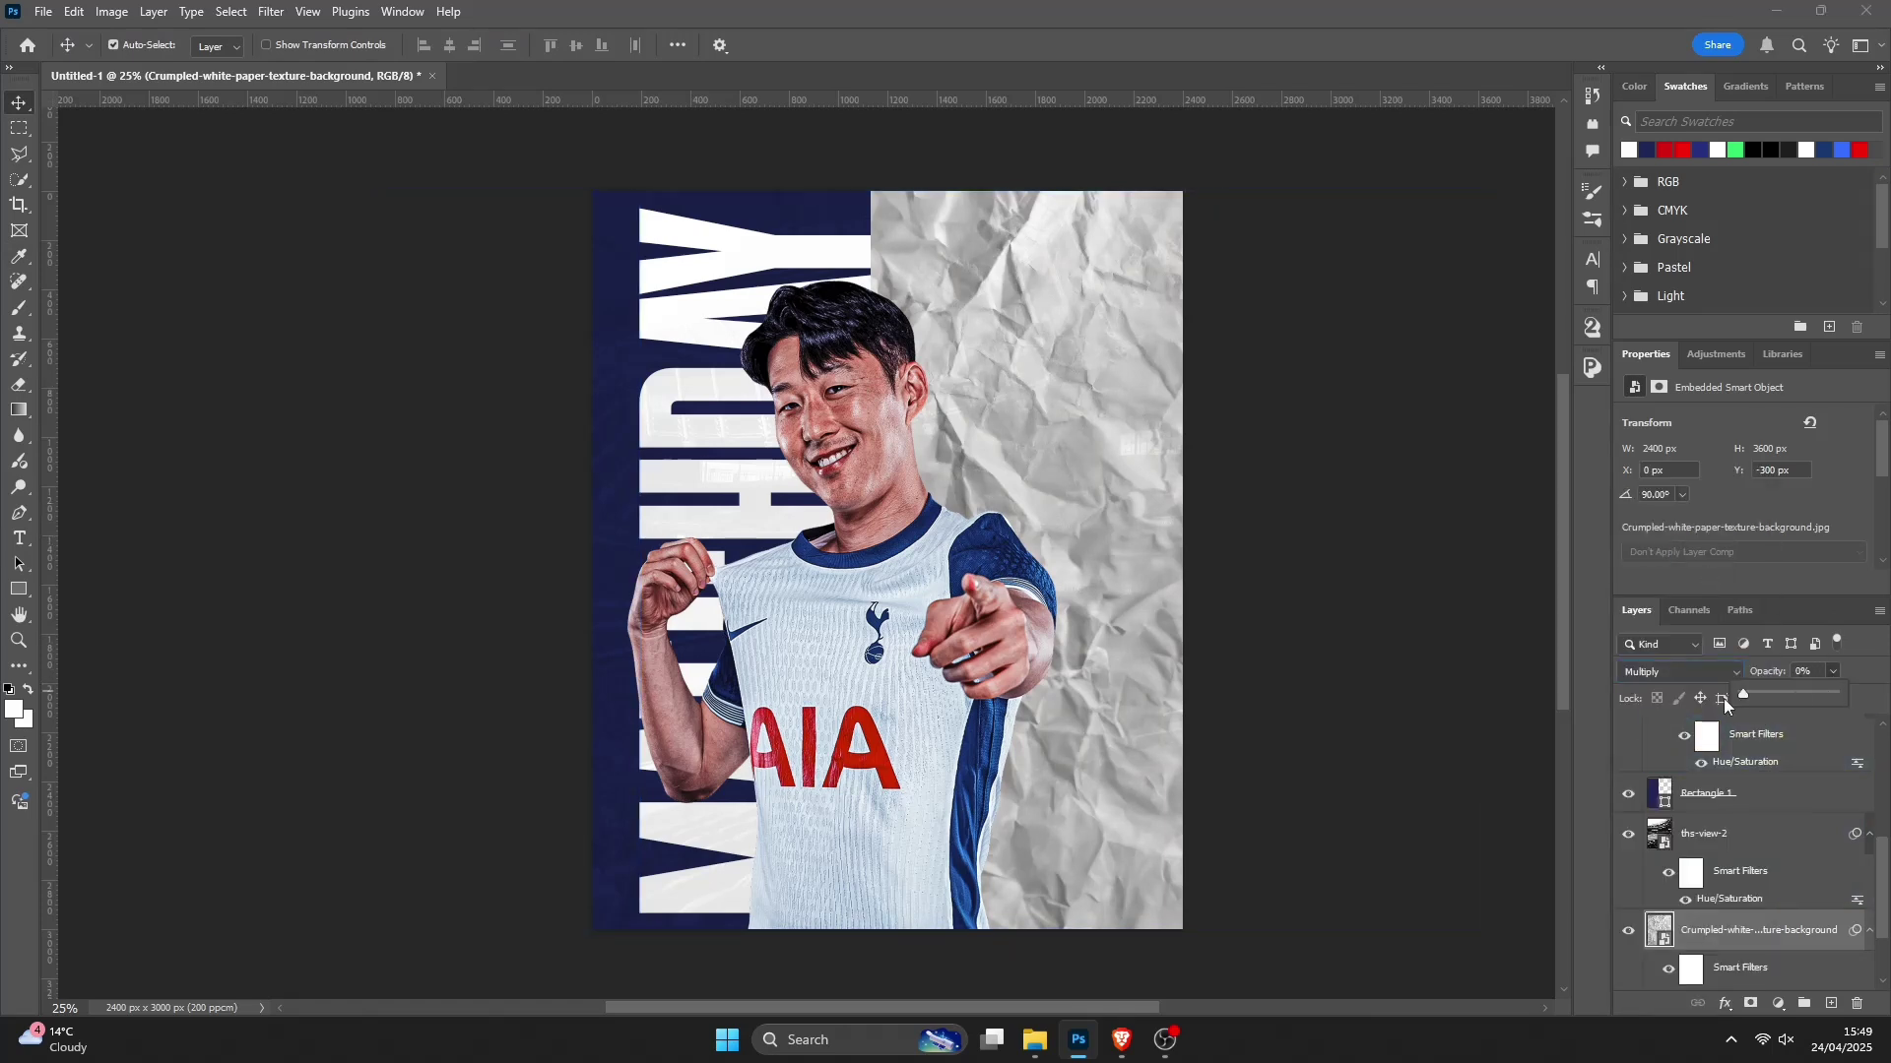
drag(1751, 696, 1757, 697)
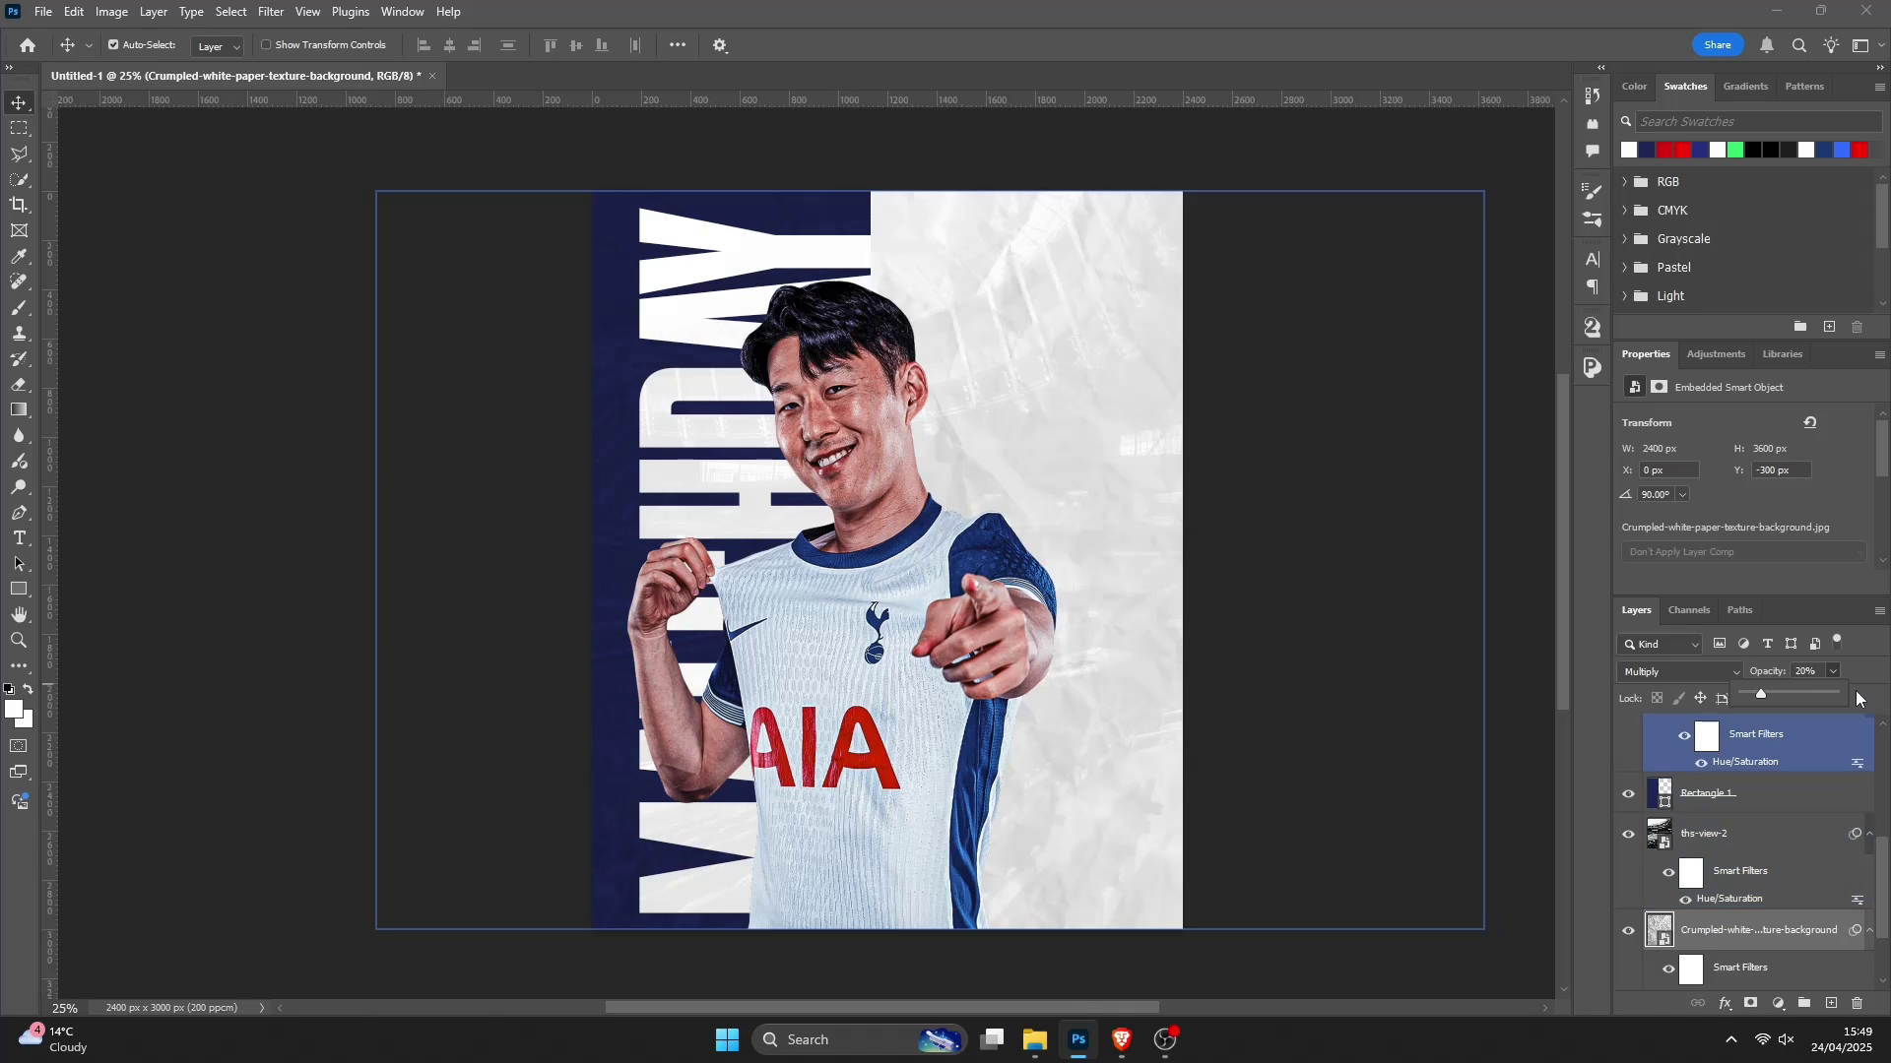
Step: Duplicate the crumpled paper texture, clip the copy to the MATCHDAY text beneath ths-view-2 copy, and compare it shown and hidden
click(1814, 929)
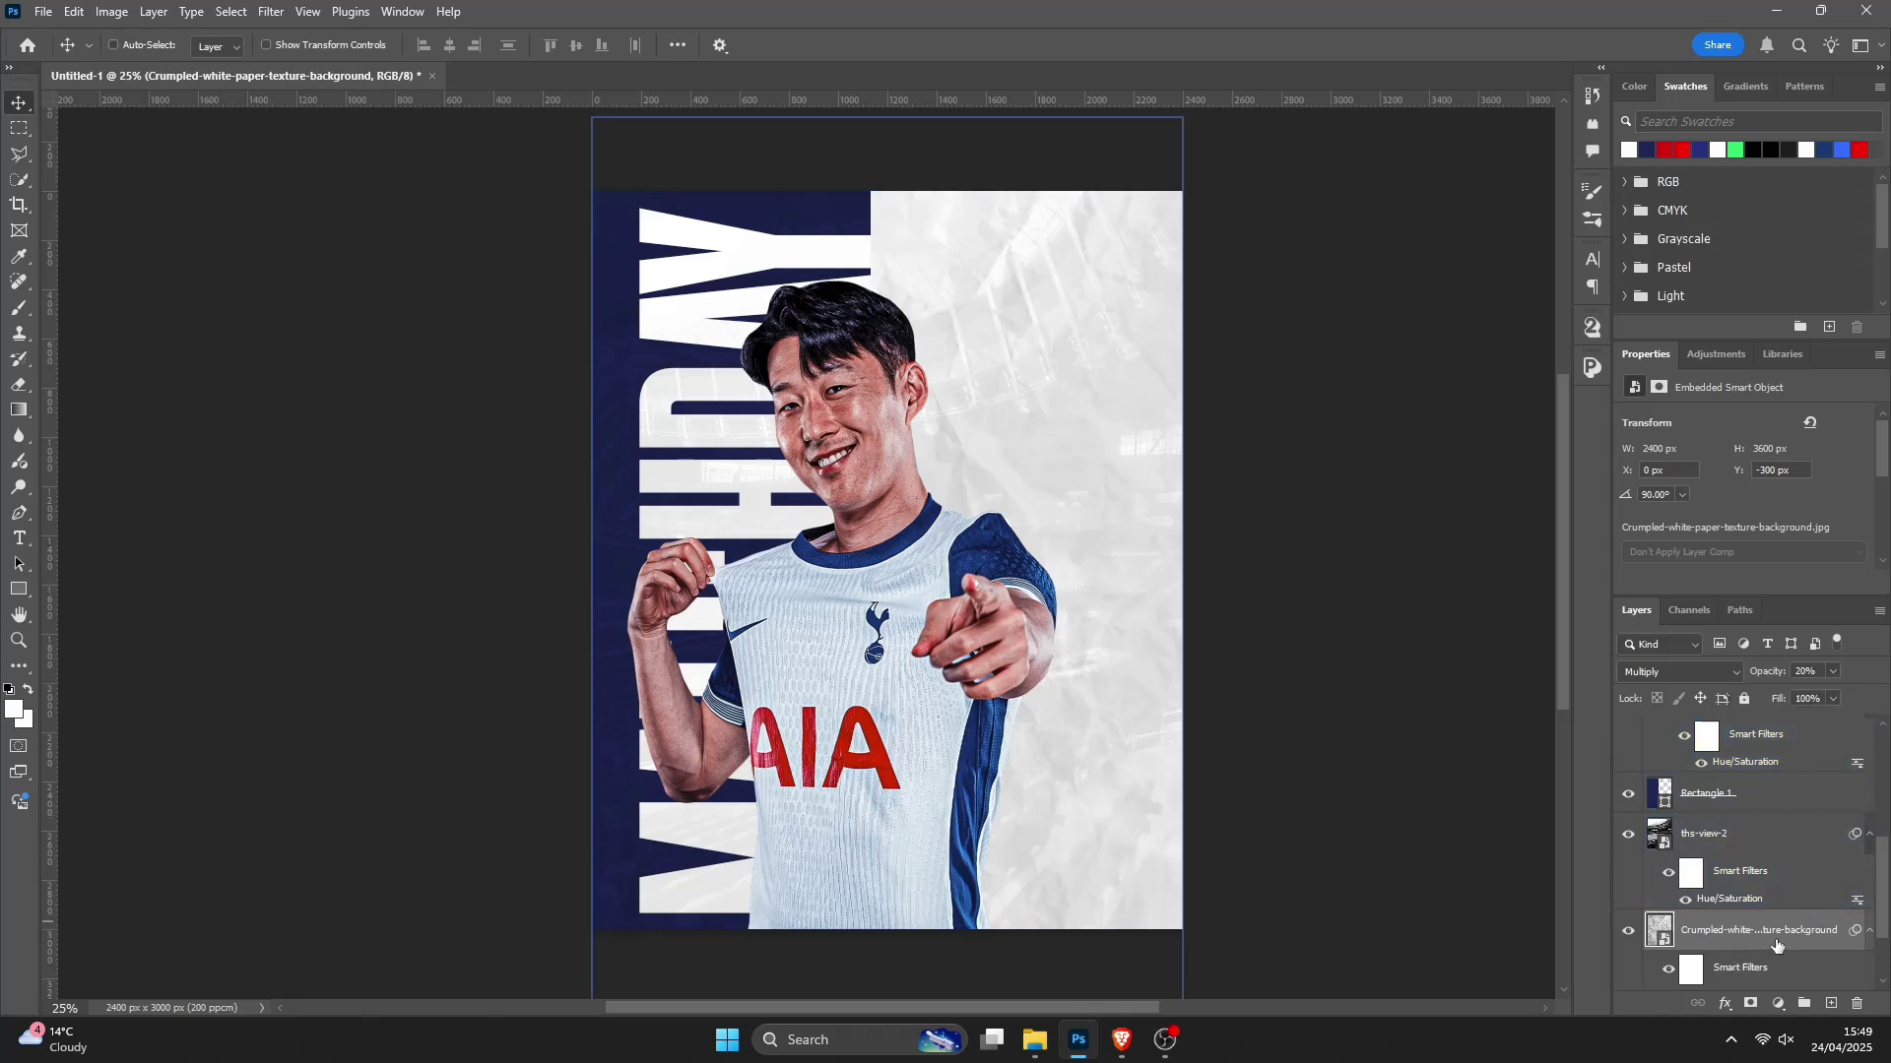
key(ctrl+j)
drag(1768, 936, 1698, 843)
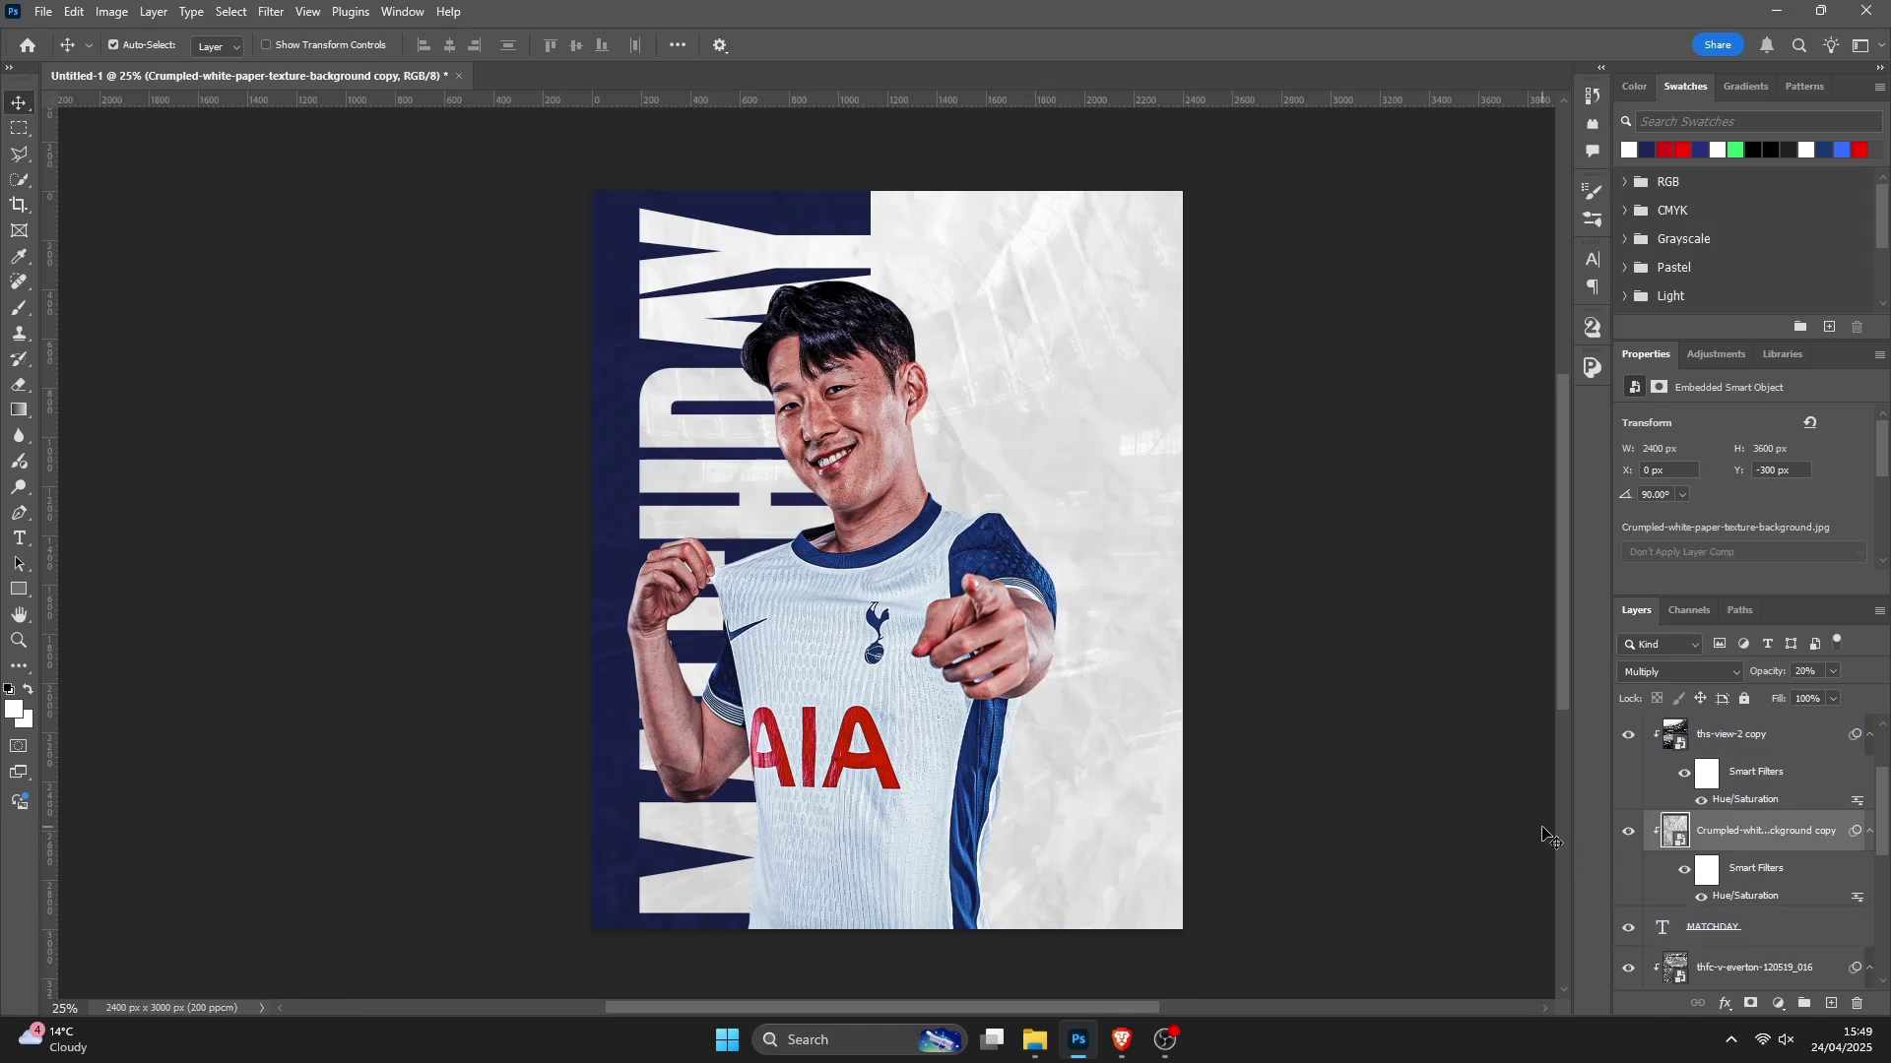
click(1630, 834)
click(1630, 834)
click(1630, 834)
click(1629, 834)
click(1629, 834)
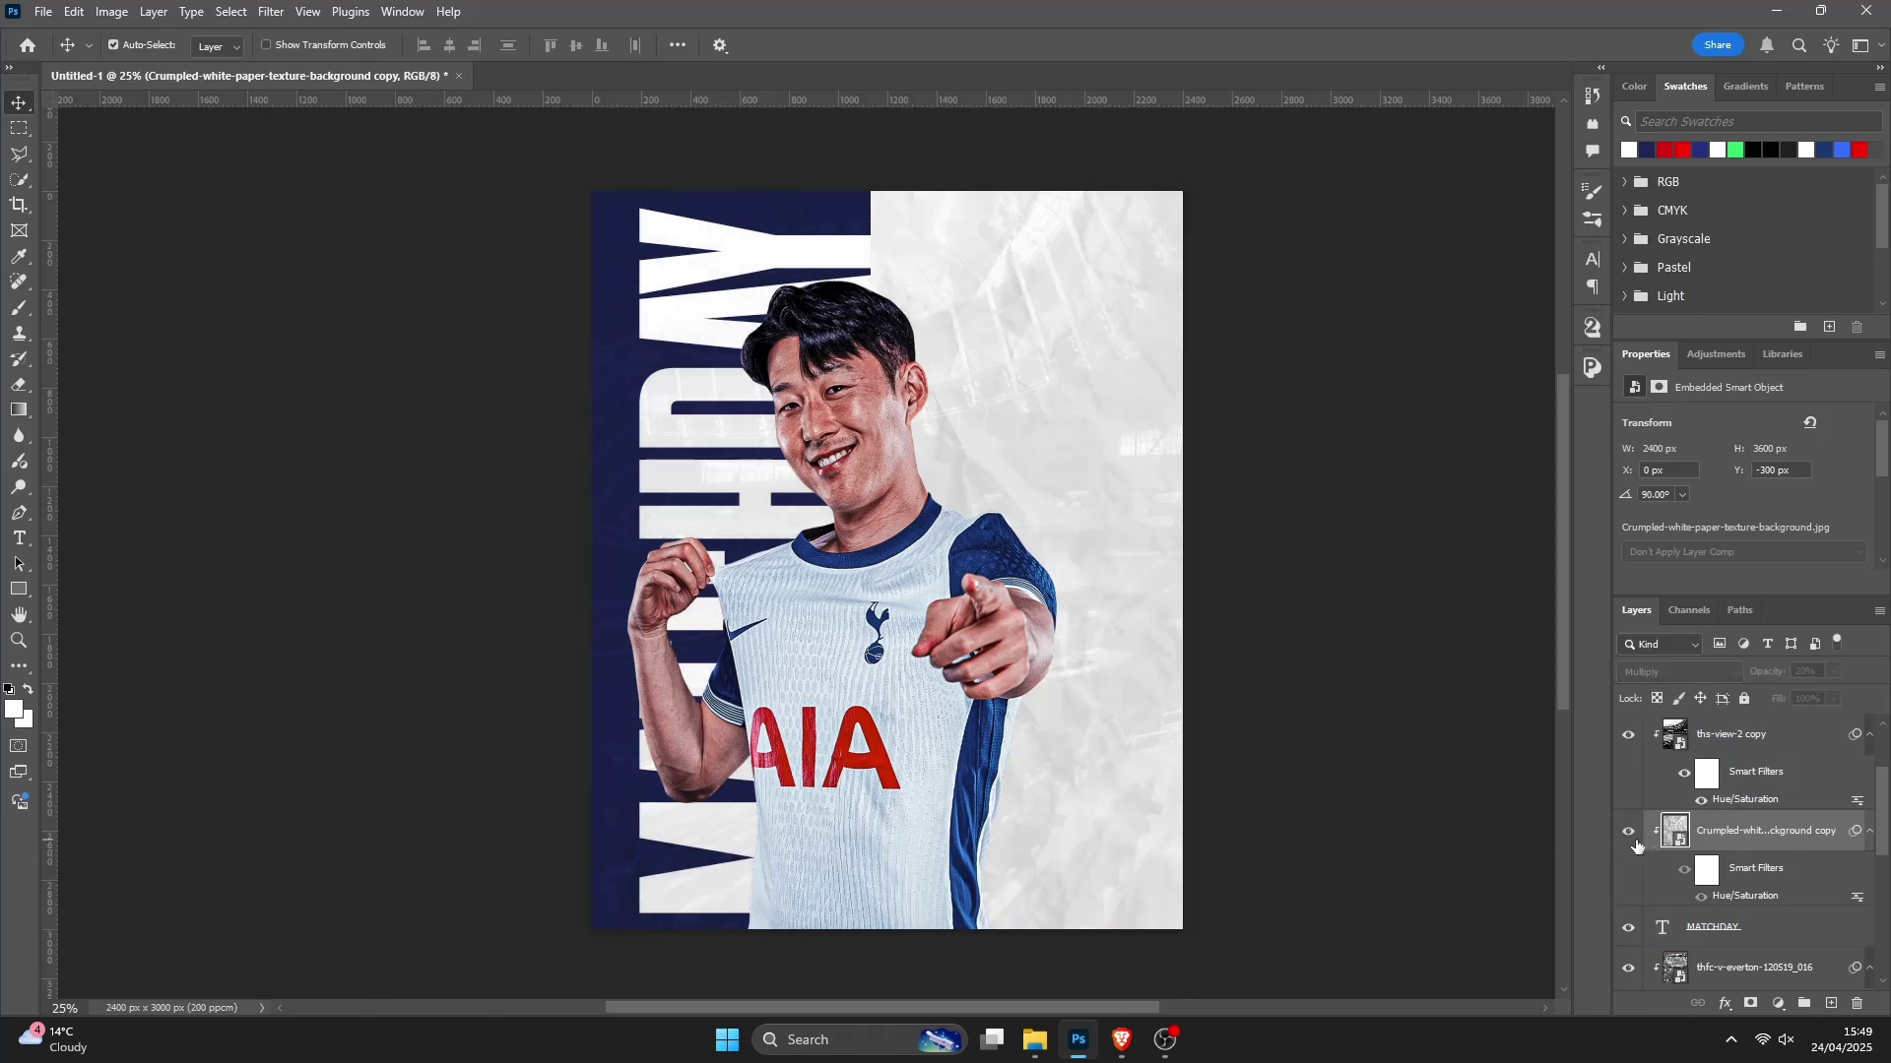
click(1630, 834)
Step: Move the TOTTENHAM text fully onto the poster beside the player's head and recolour it navy
click(828, 468)
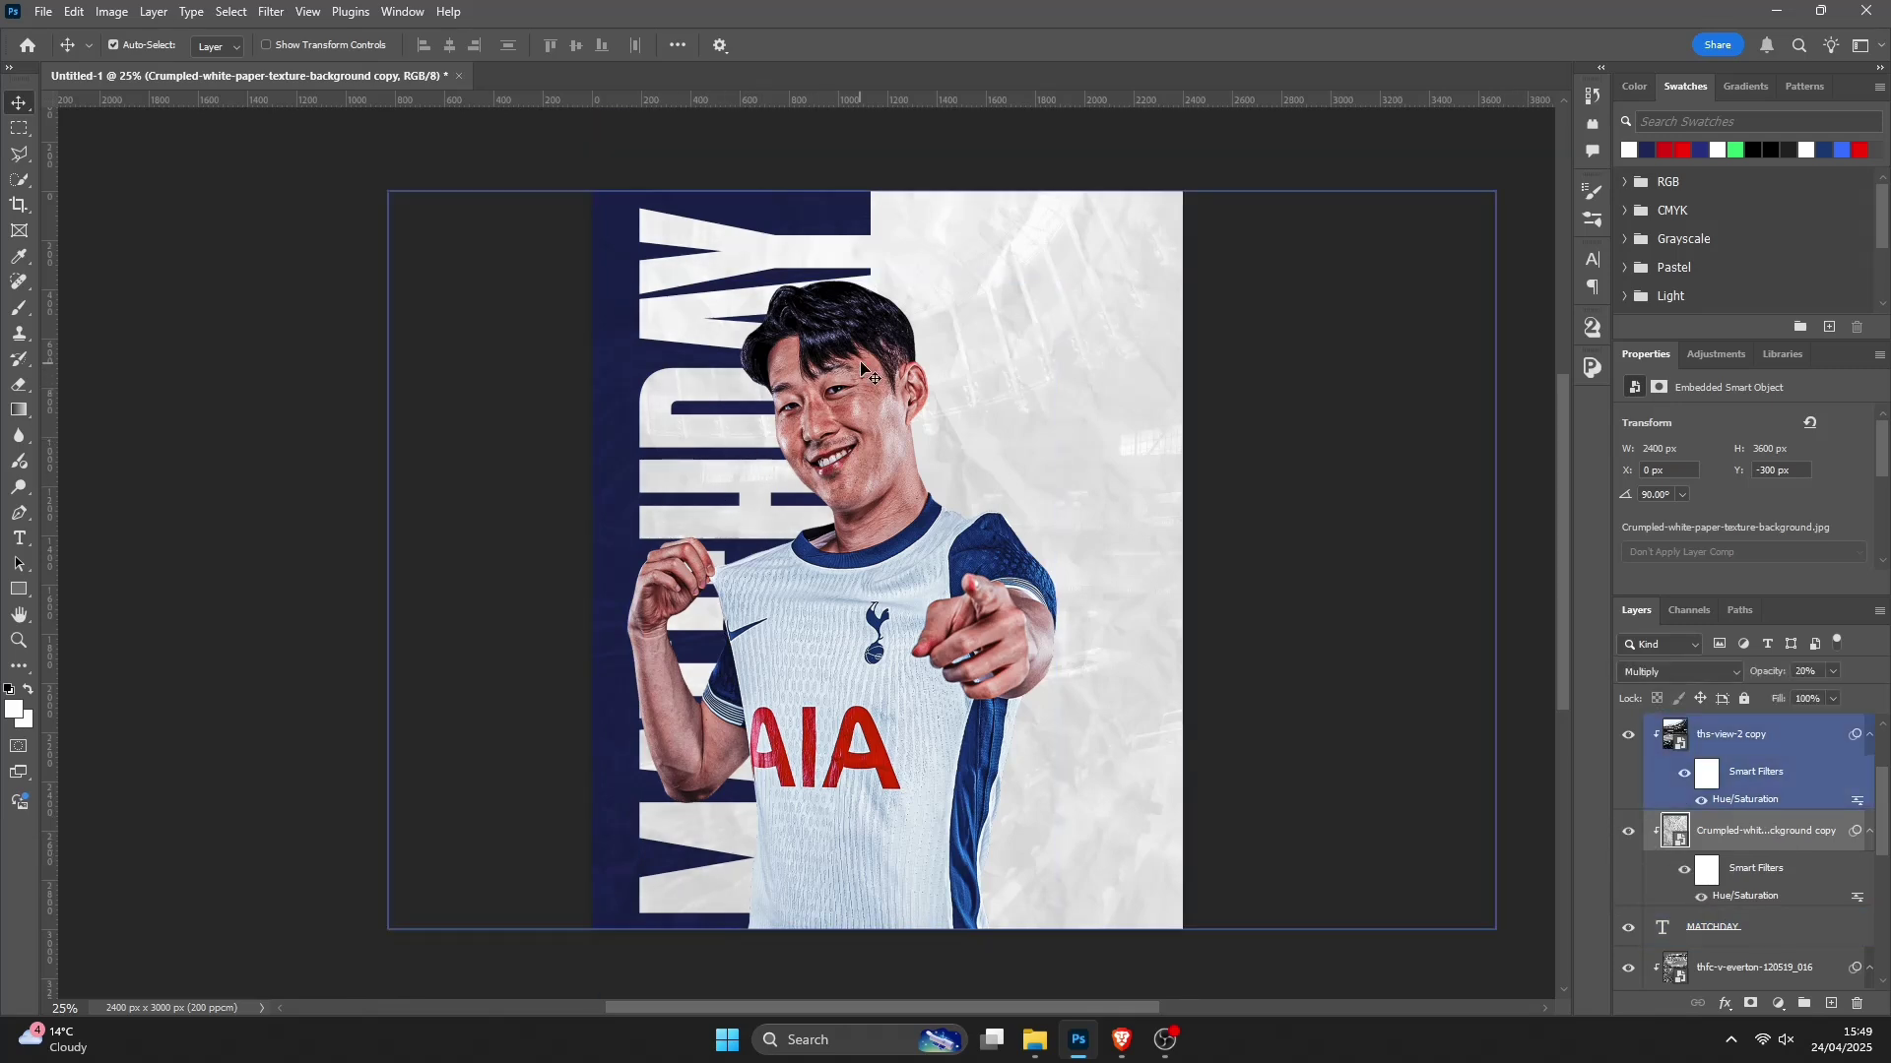
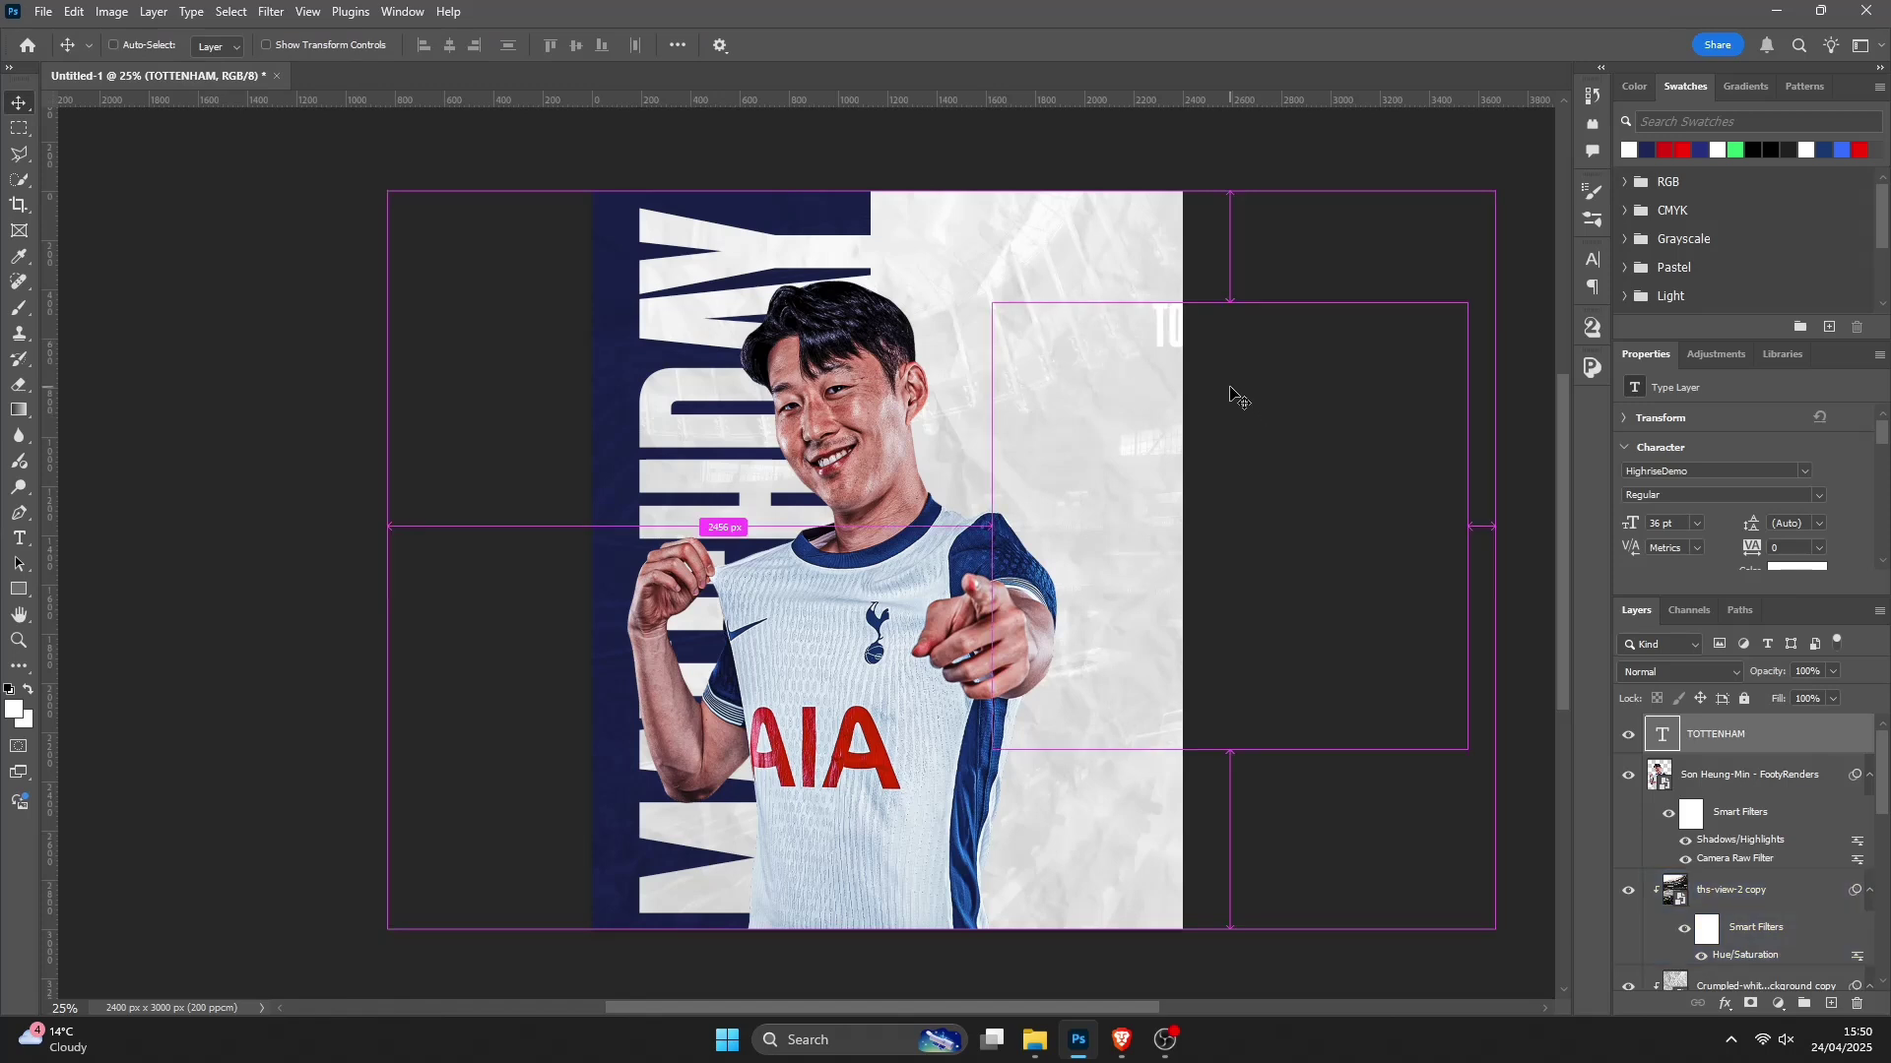
key(ctrl+t)
drag(1310, 346, 1121, 341)
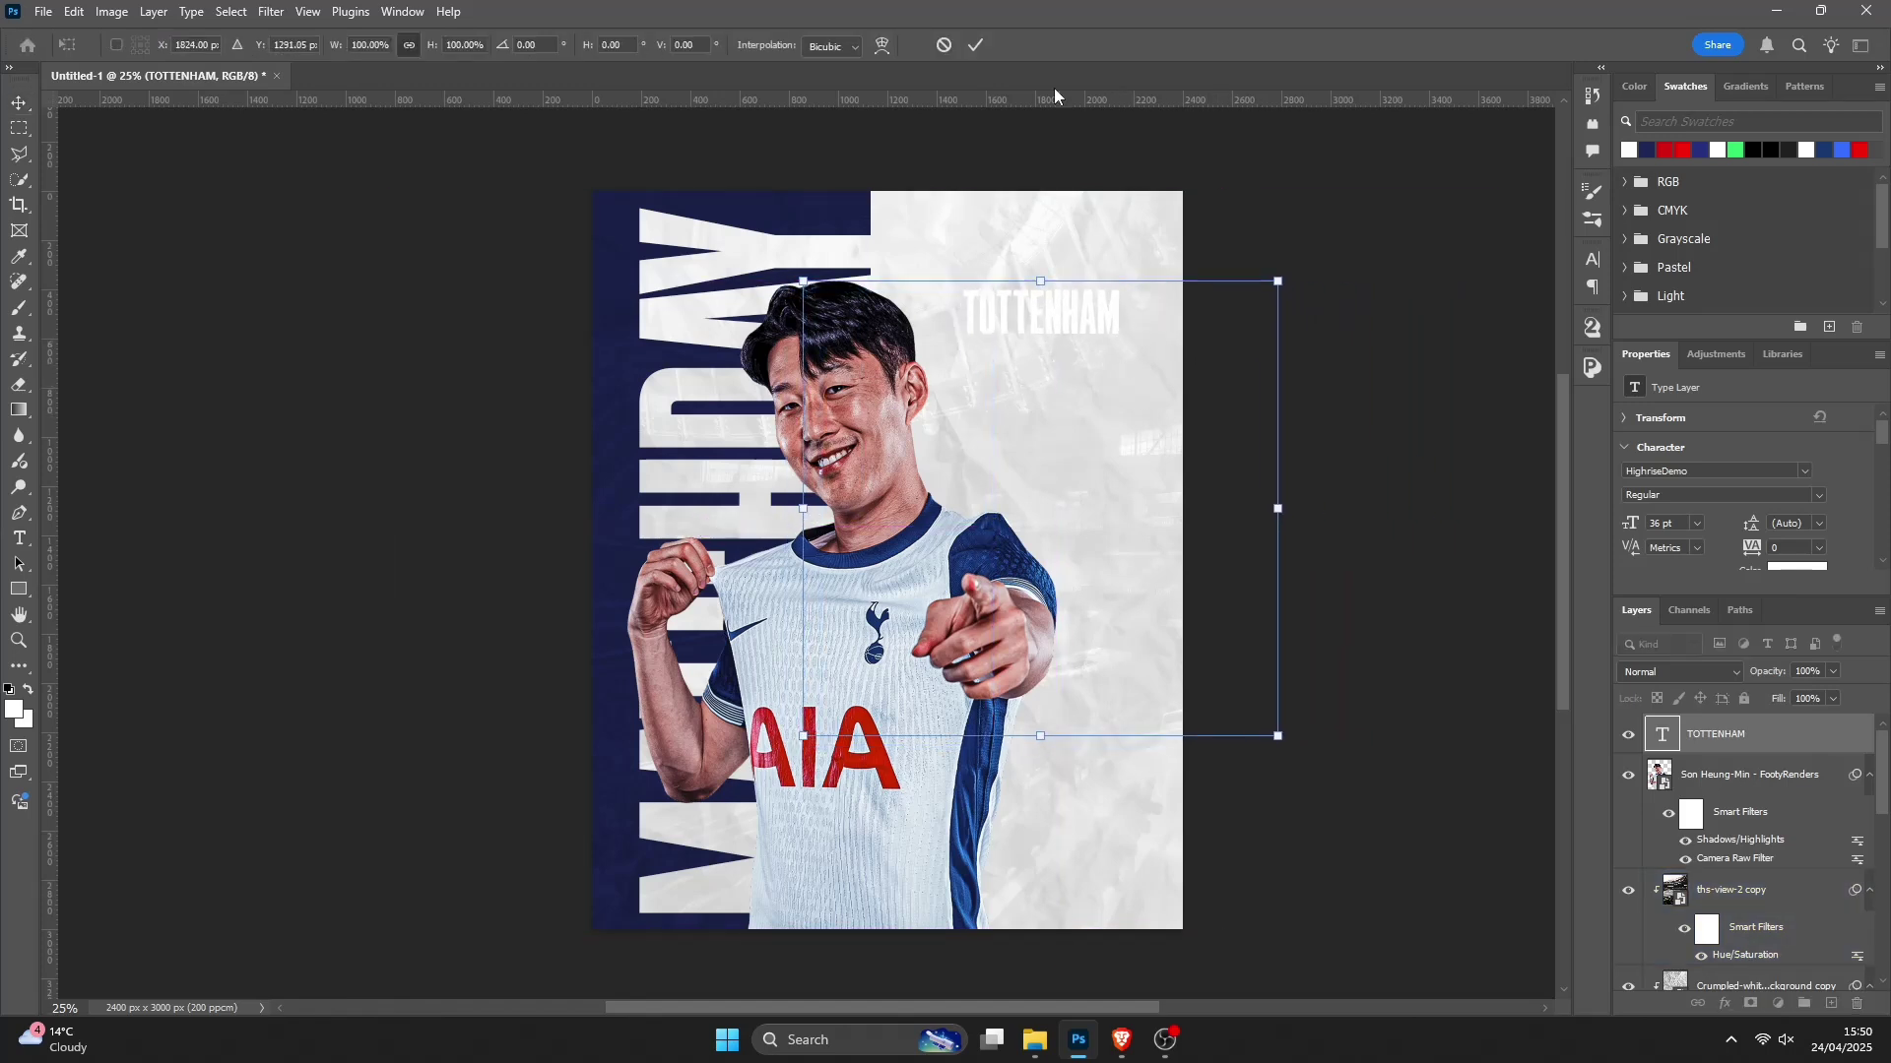
click(978, 42)
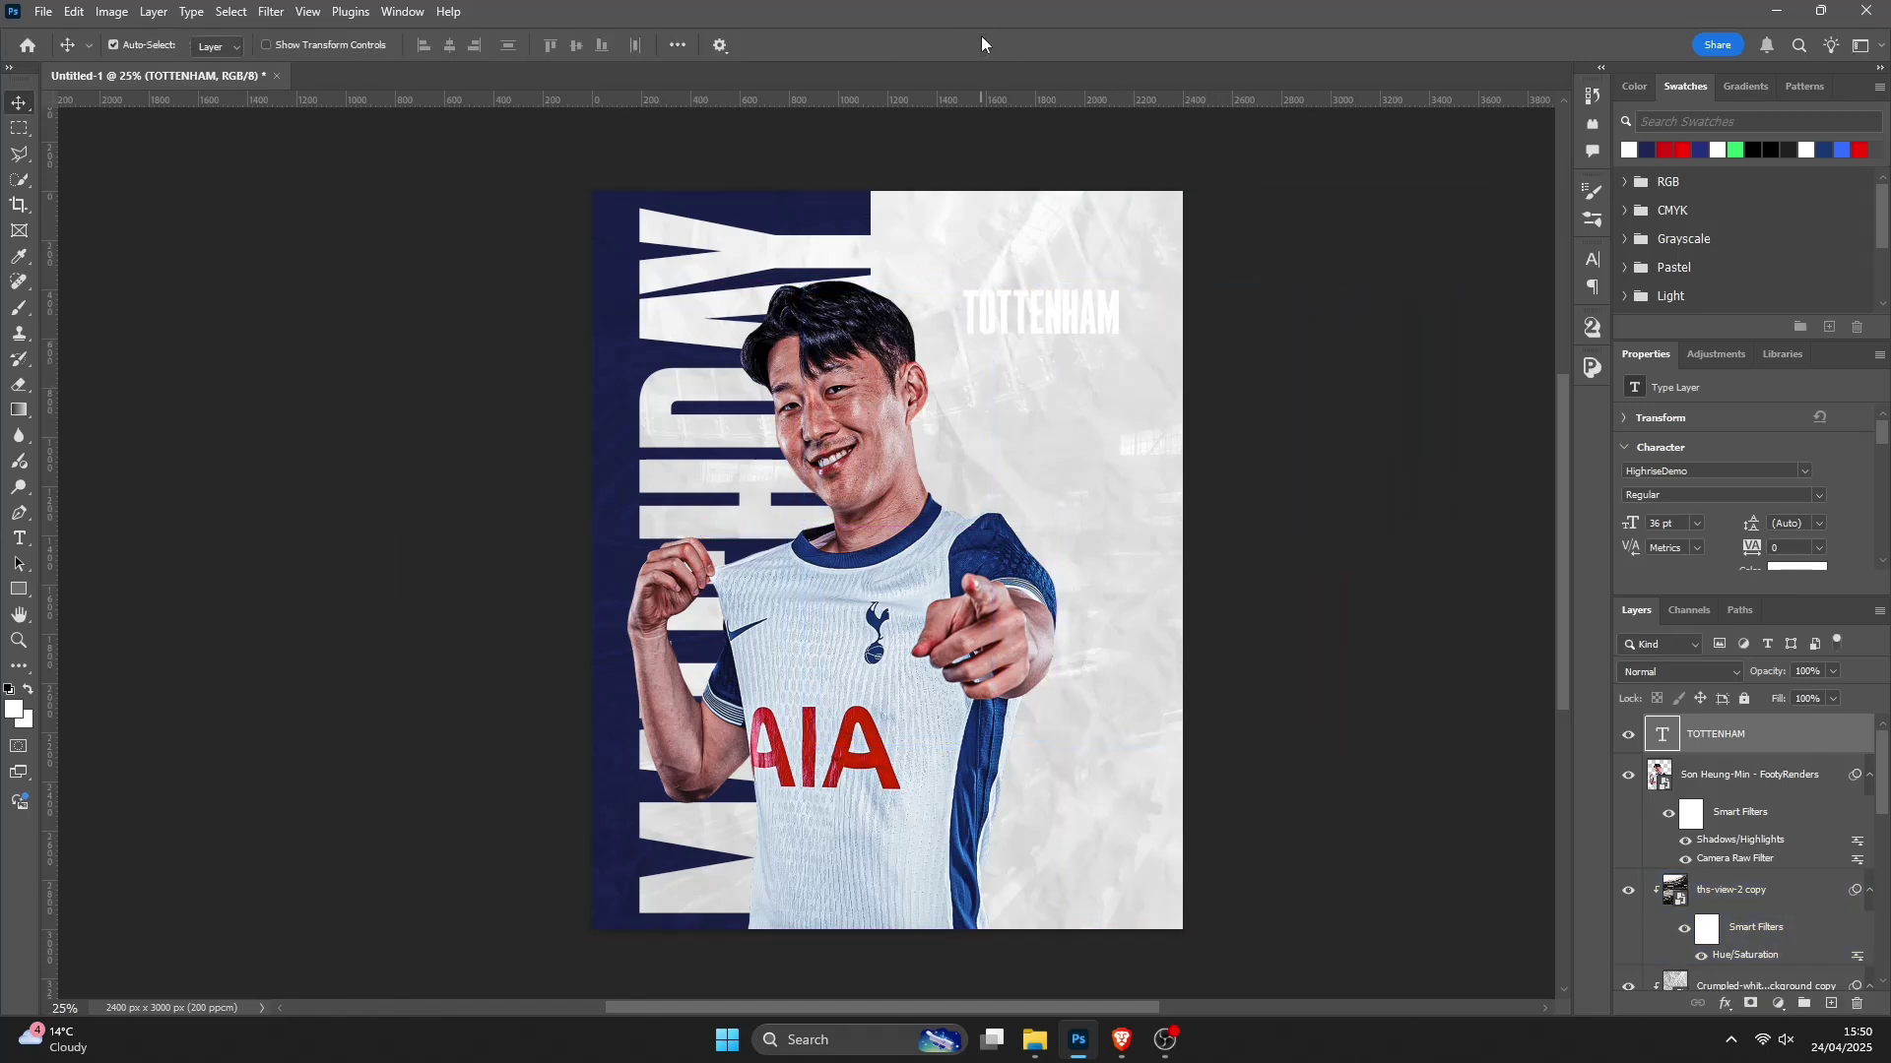
click(1653, 149)
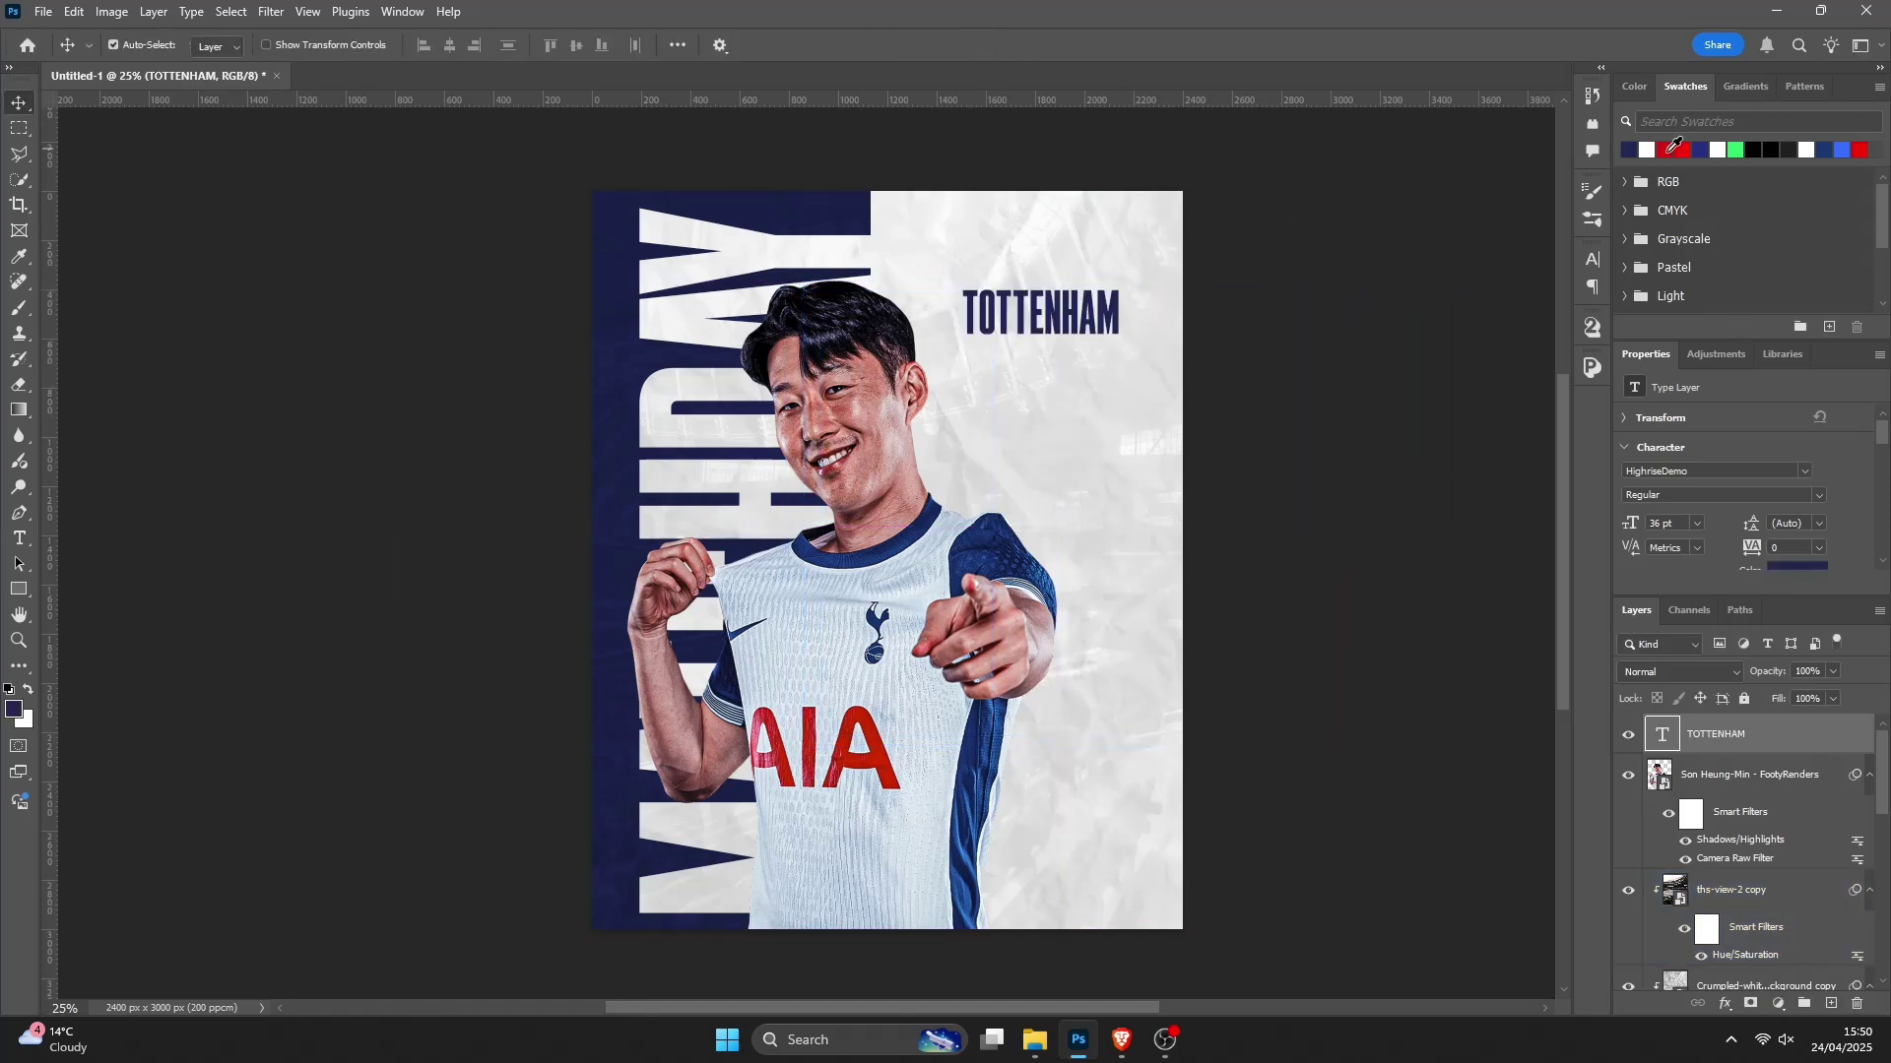
Step: Set the TOTTENHAM text size to 60 pt and move it slightly higher beside the player's head
double_click(1660, 736)
click(540, 45)
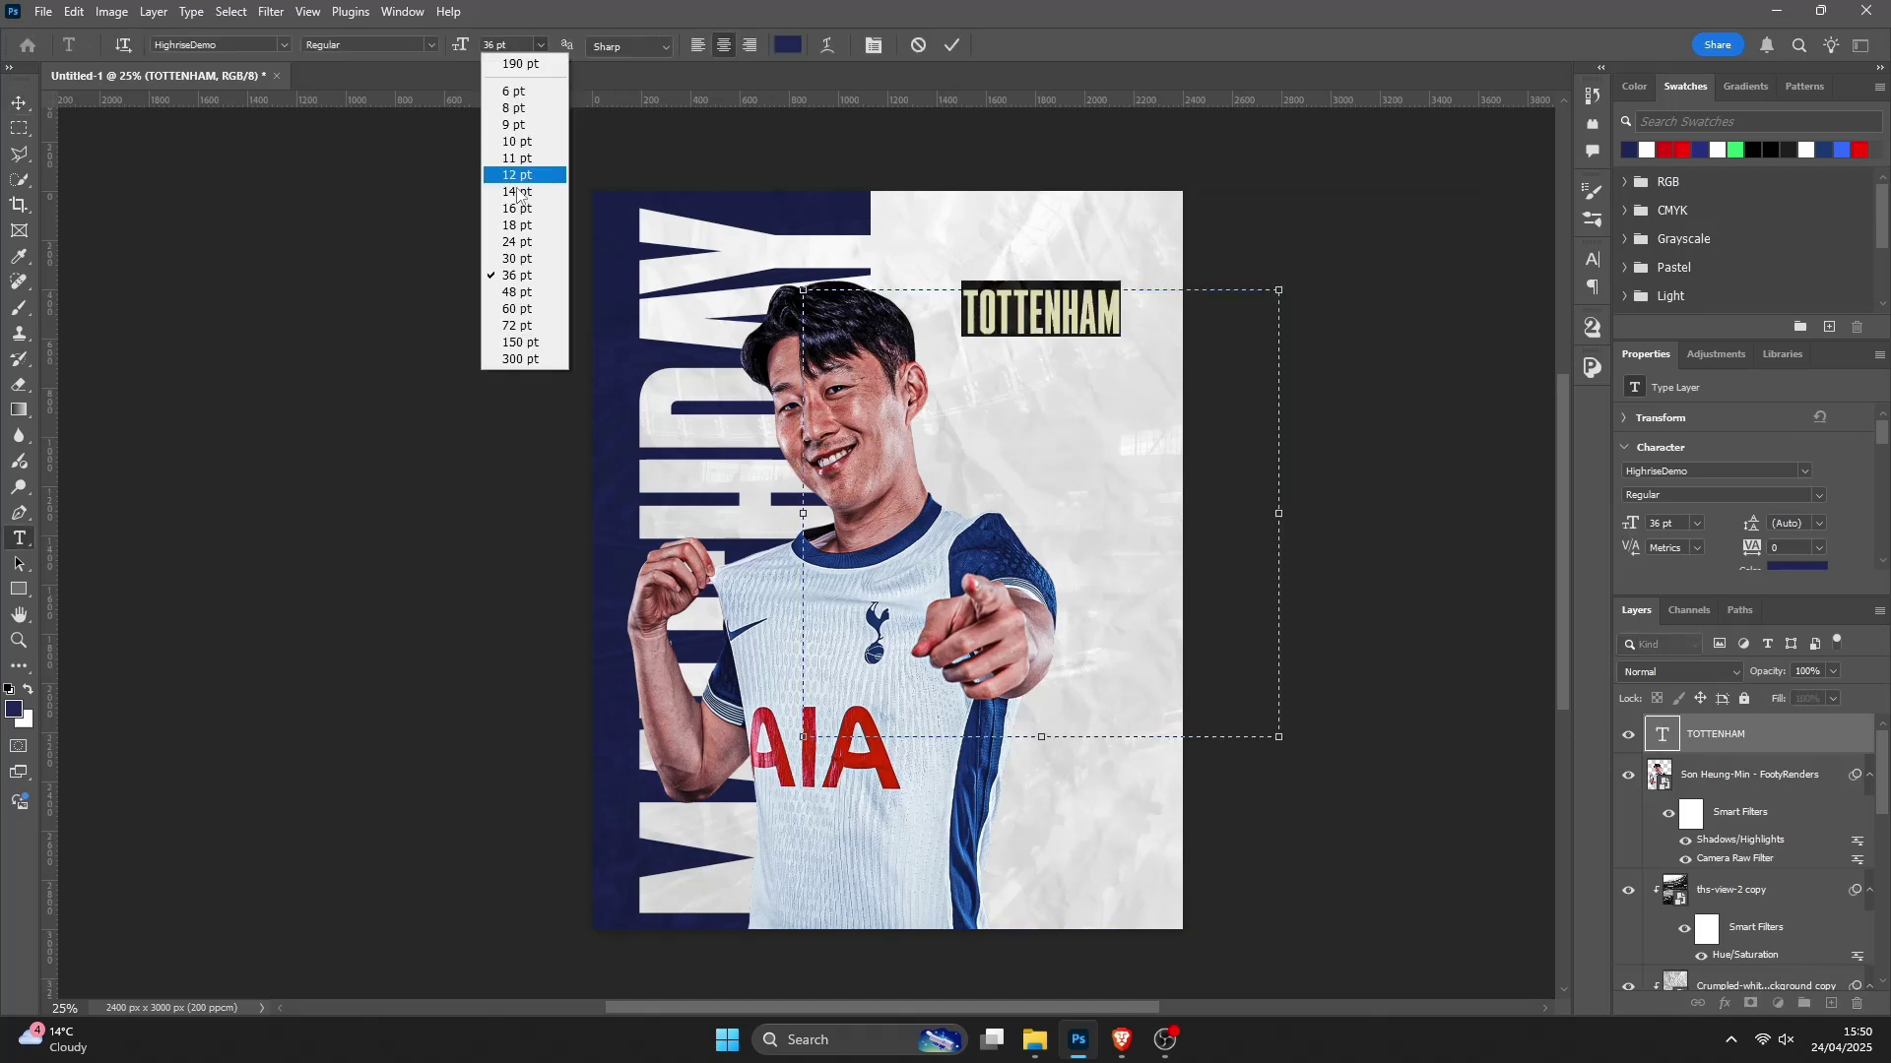
click(514, 309)
click(19, 102)
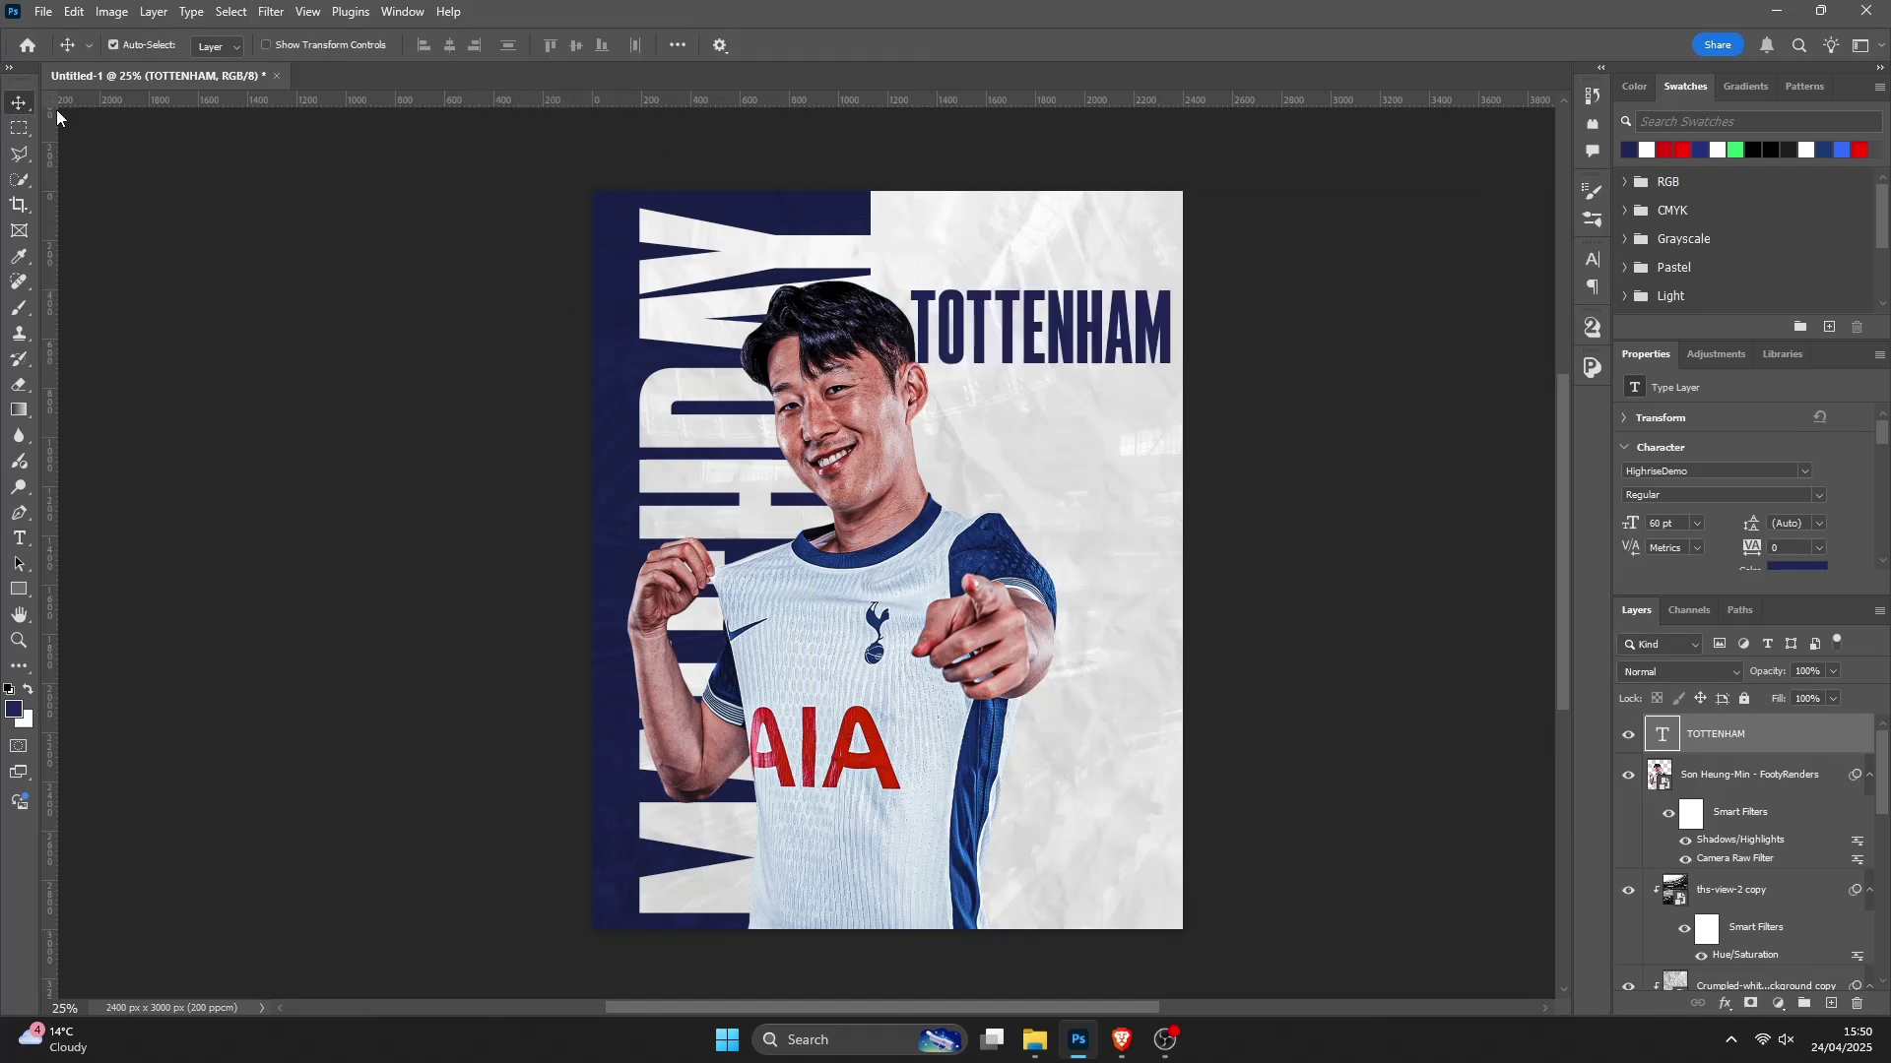
drag(1076, 321, 1082, 284)
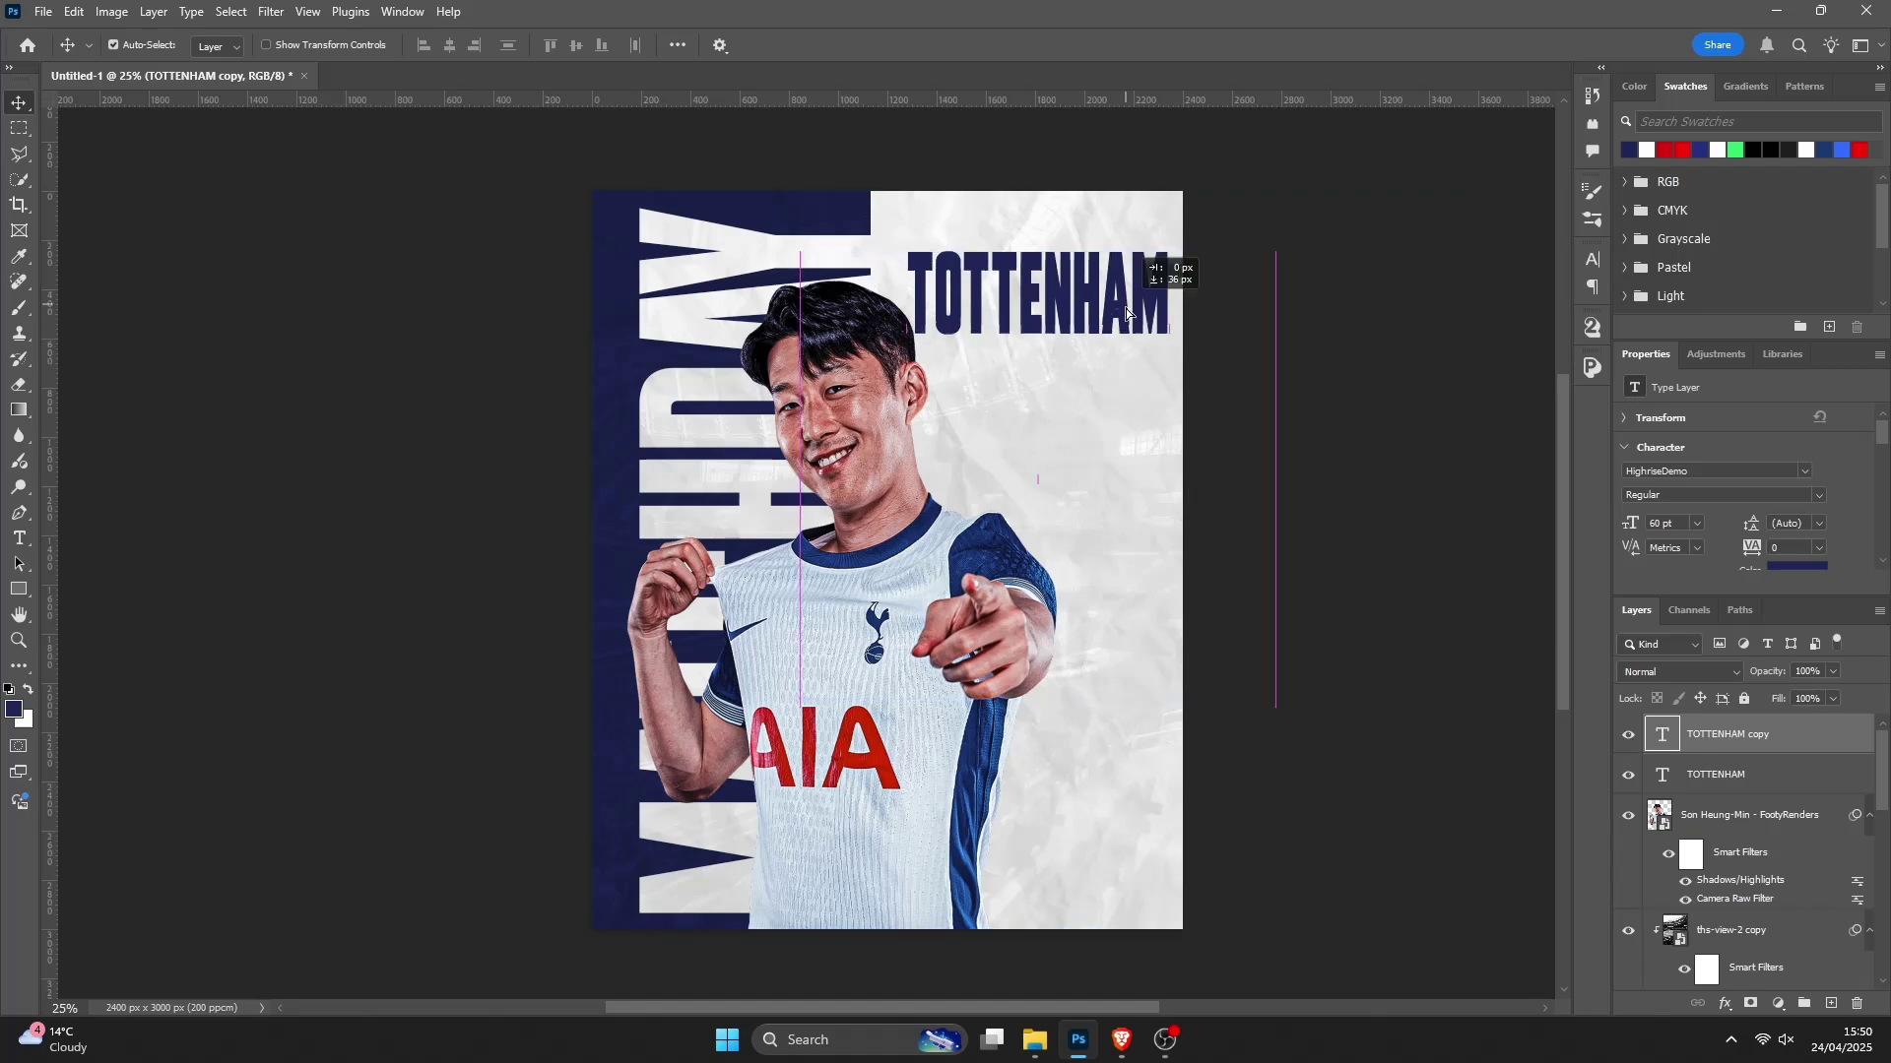
Step: Duplicate the TOTTENHAM text directly below the original and change the copy's wording to LIVERPOOL
drag(1161, 266, 1133, 399)
double_click(1128, 389)
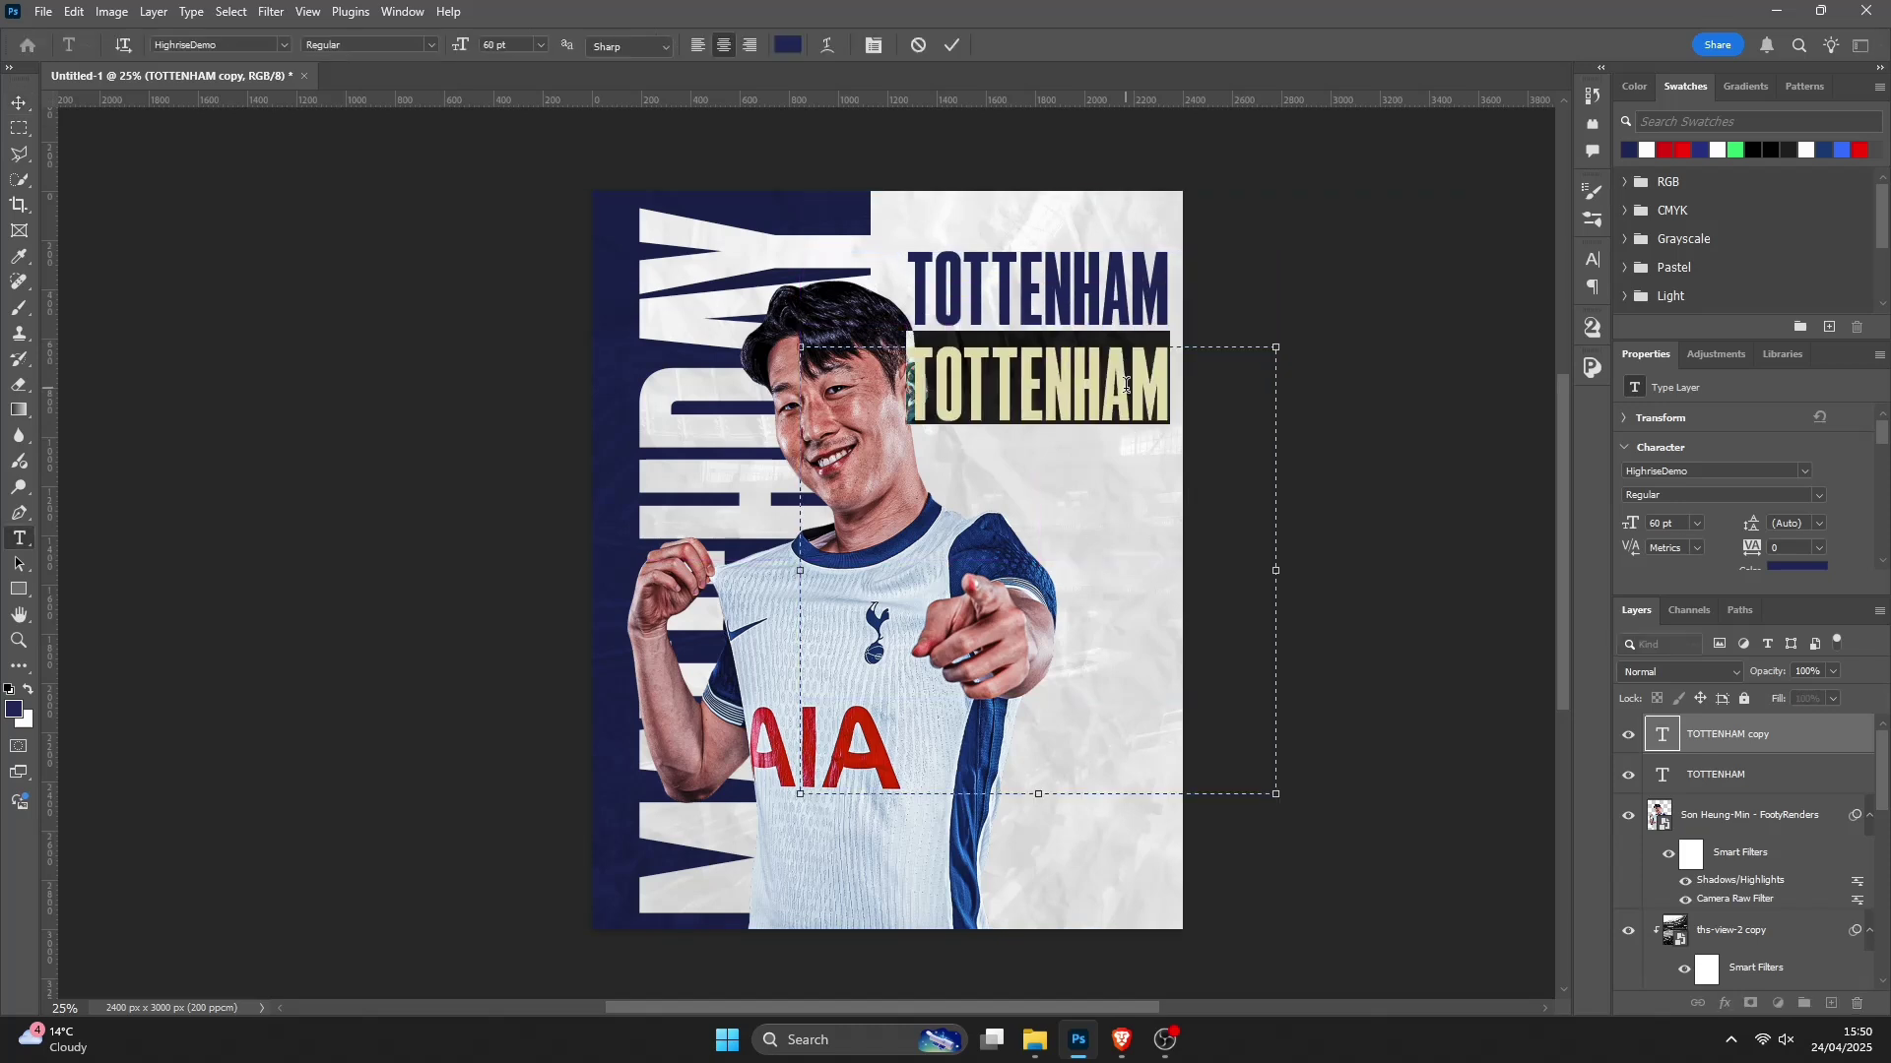
text(LIVERP)
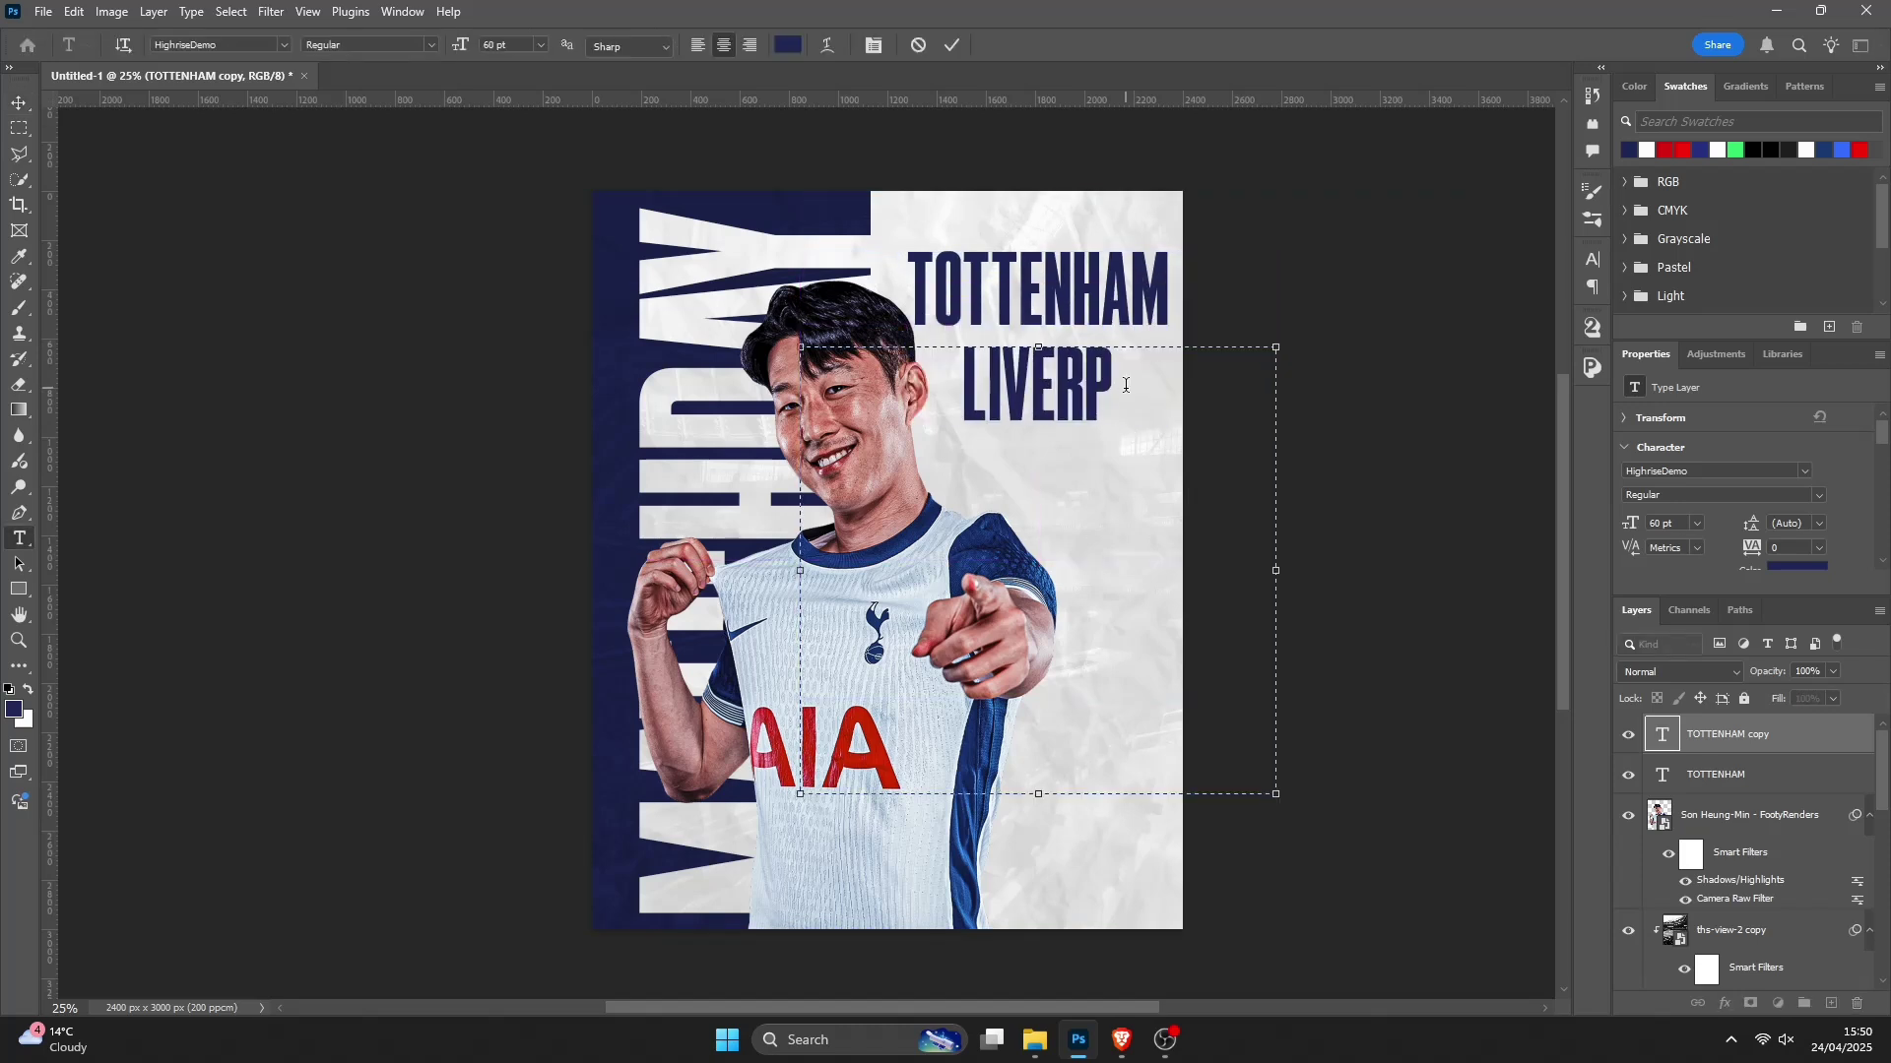
text(OOL)
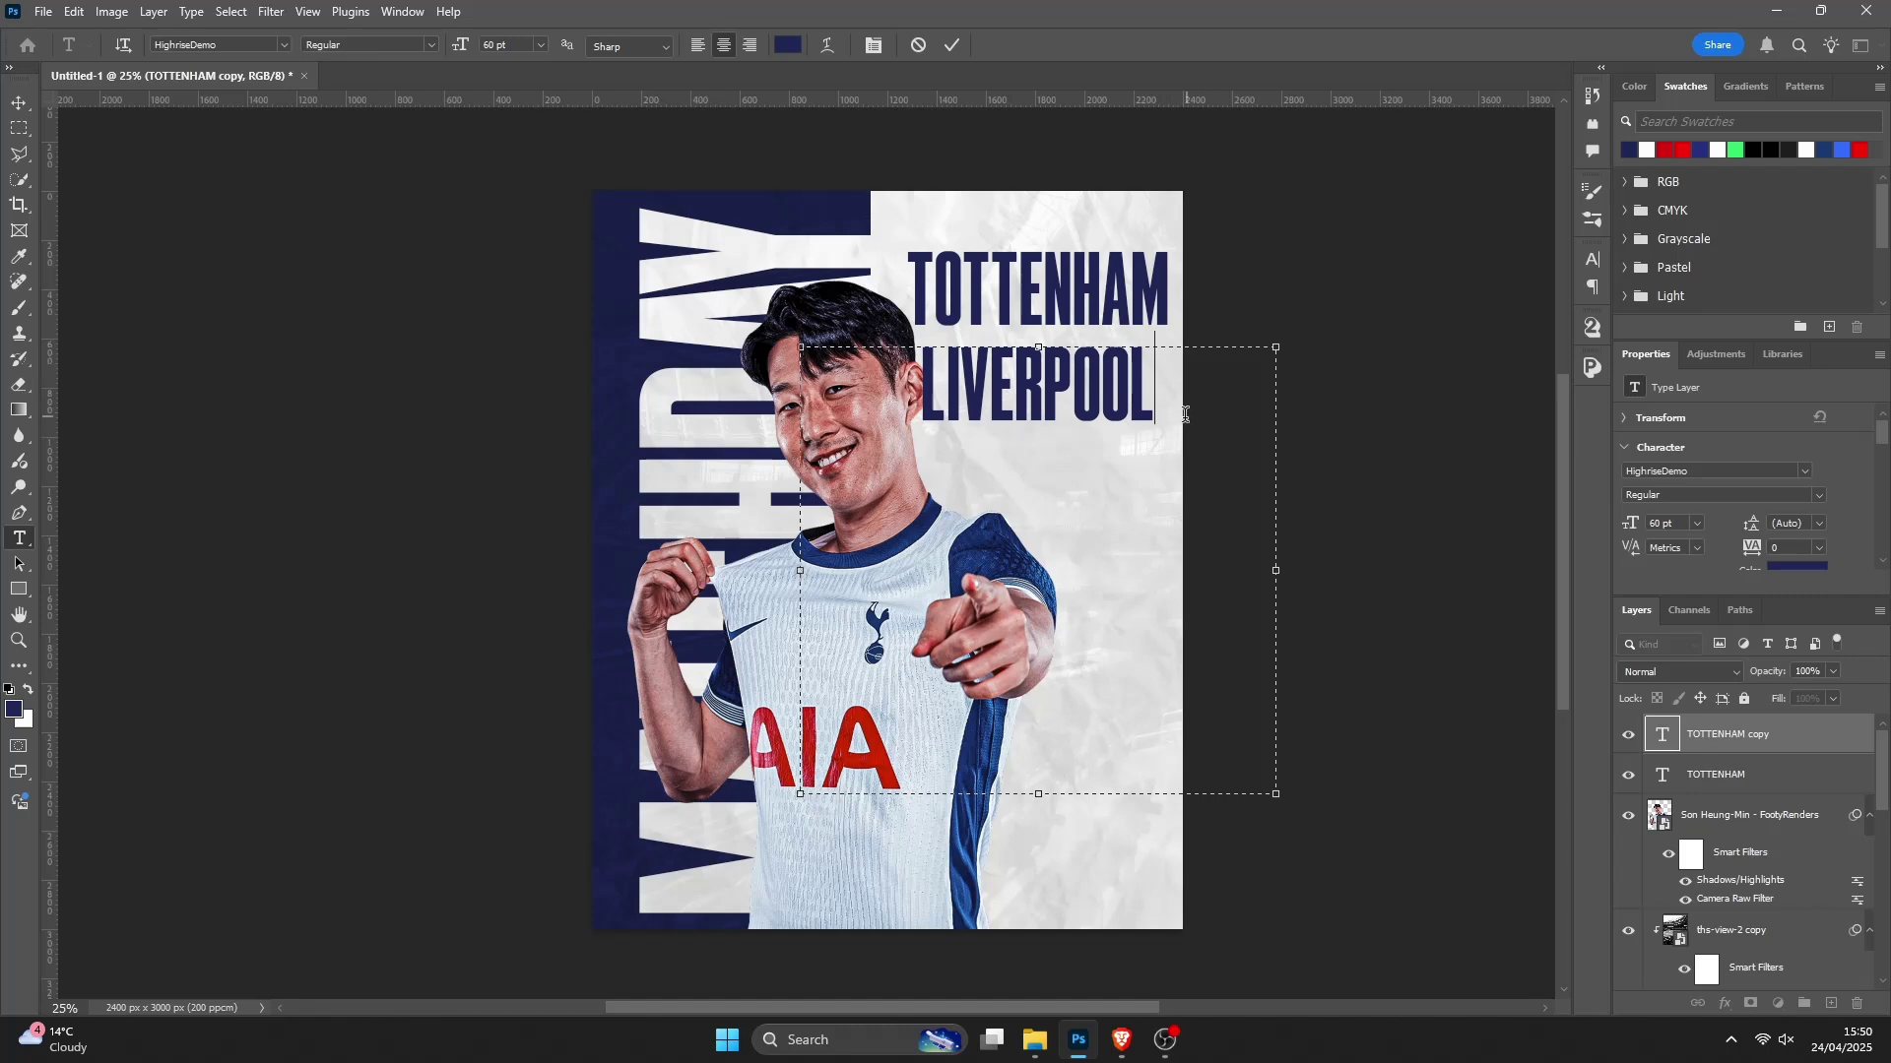
Step: Recolour the LIVERPOOL text red and move it close under TOTTENHAM with their right edges aligned
drag(1158, 394, 880, 389)
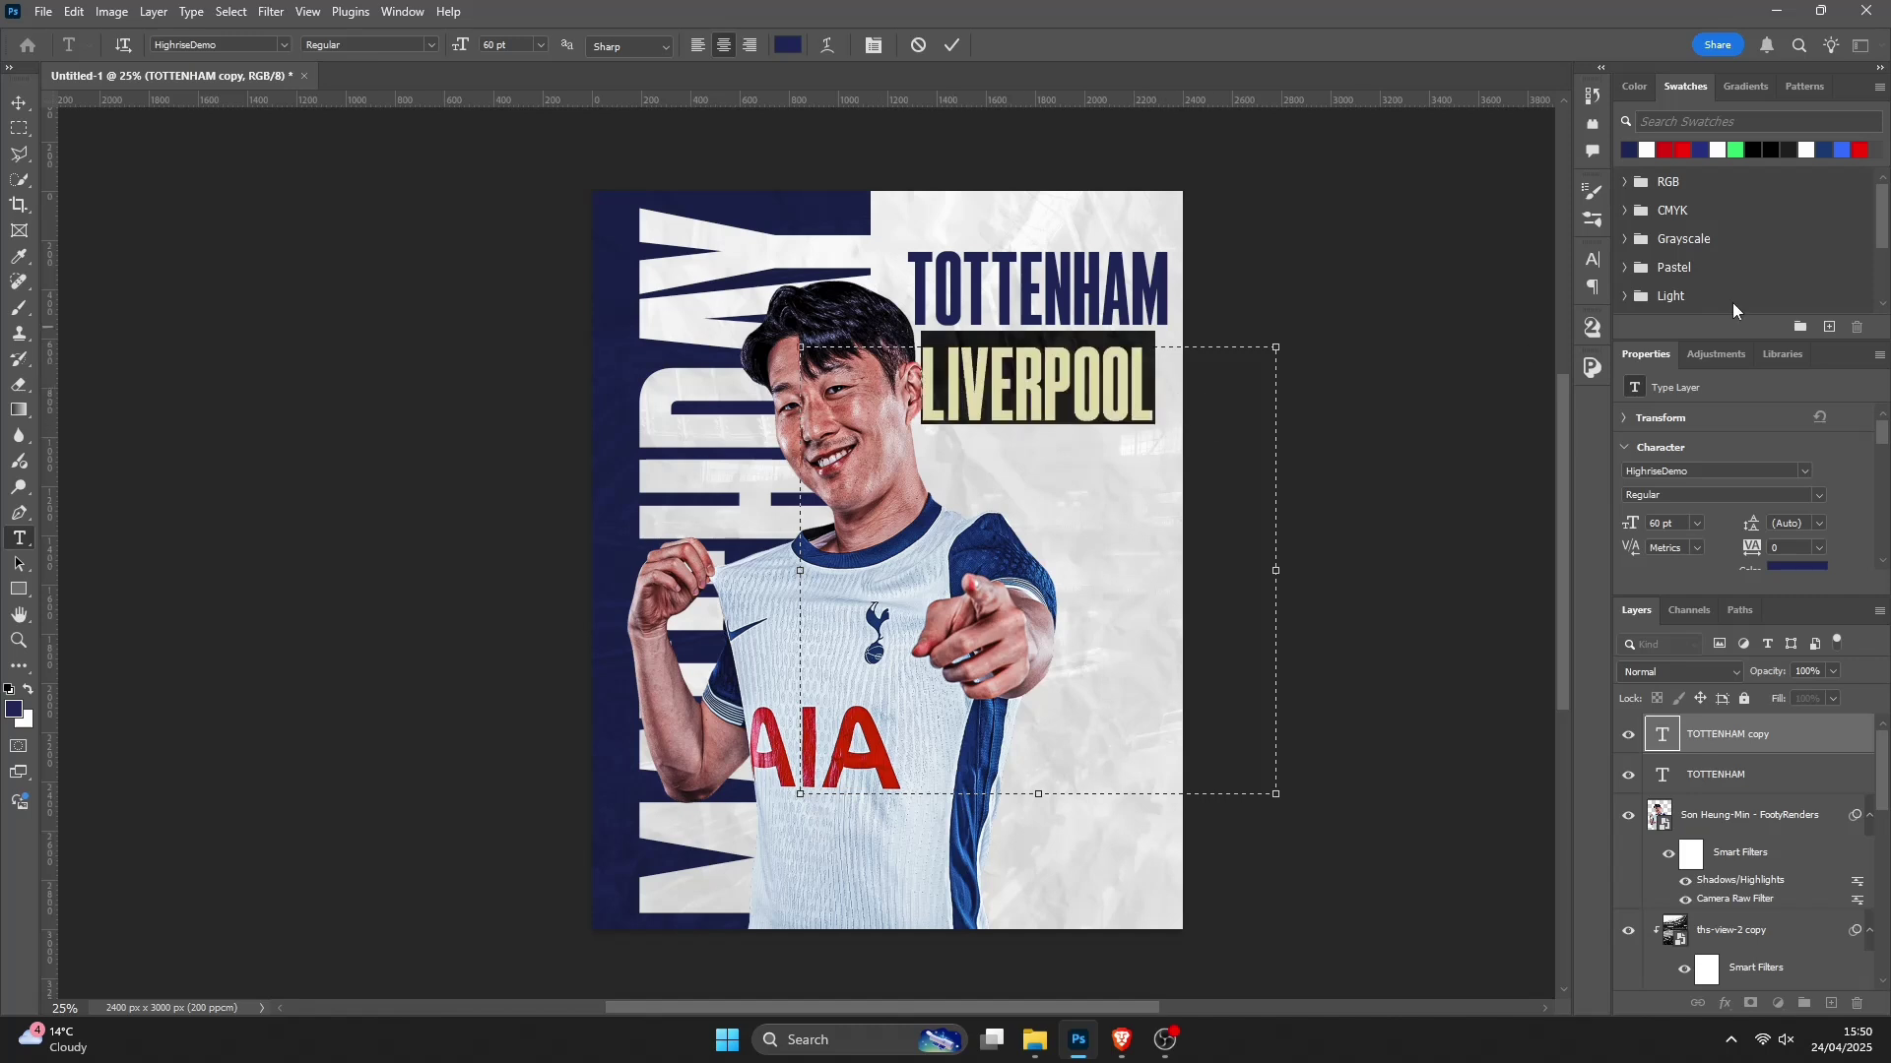
click(1687, 147)
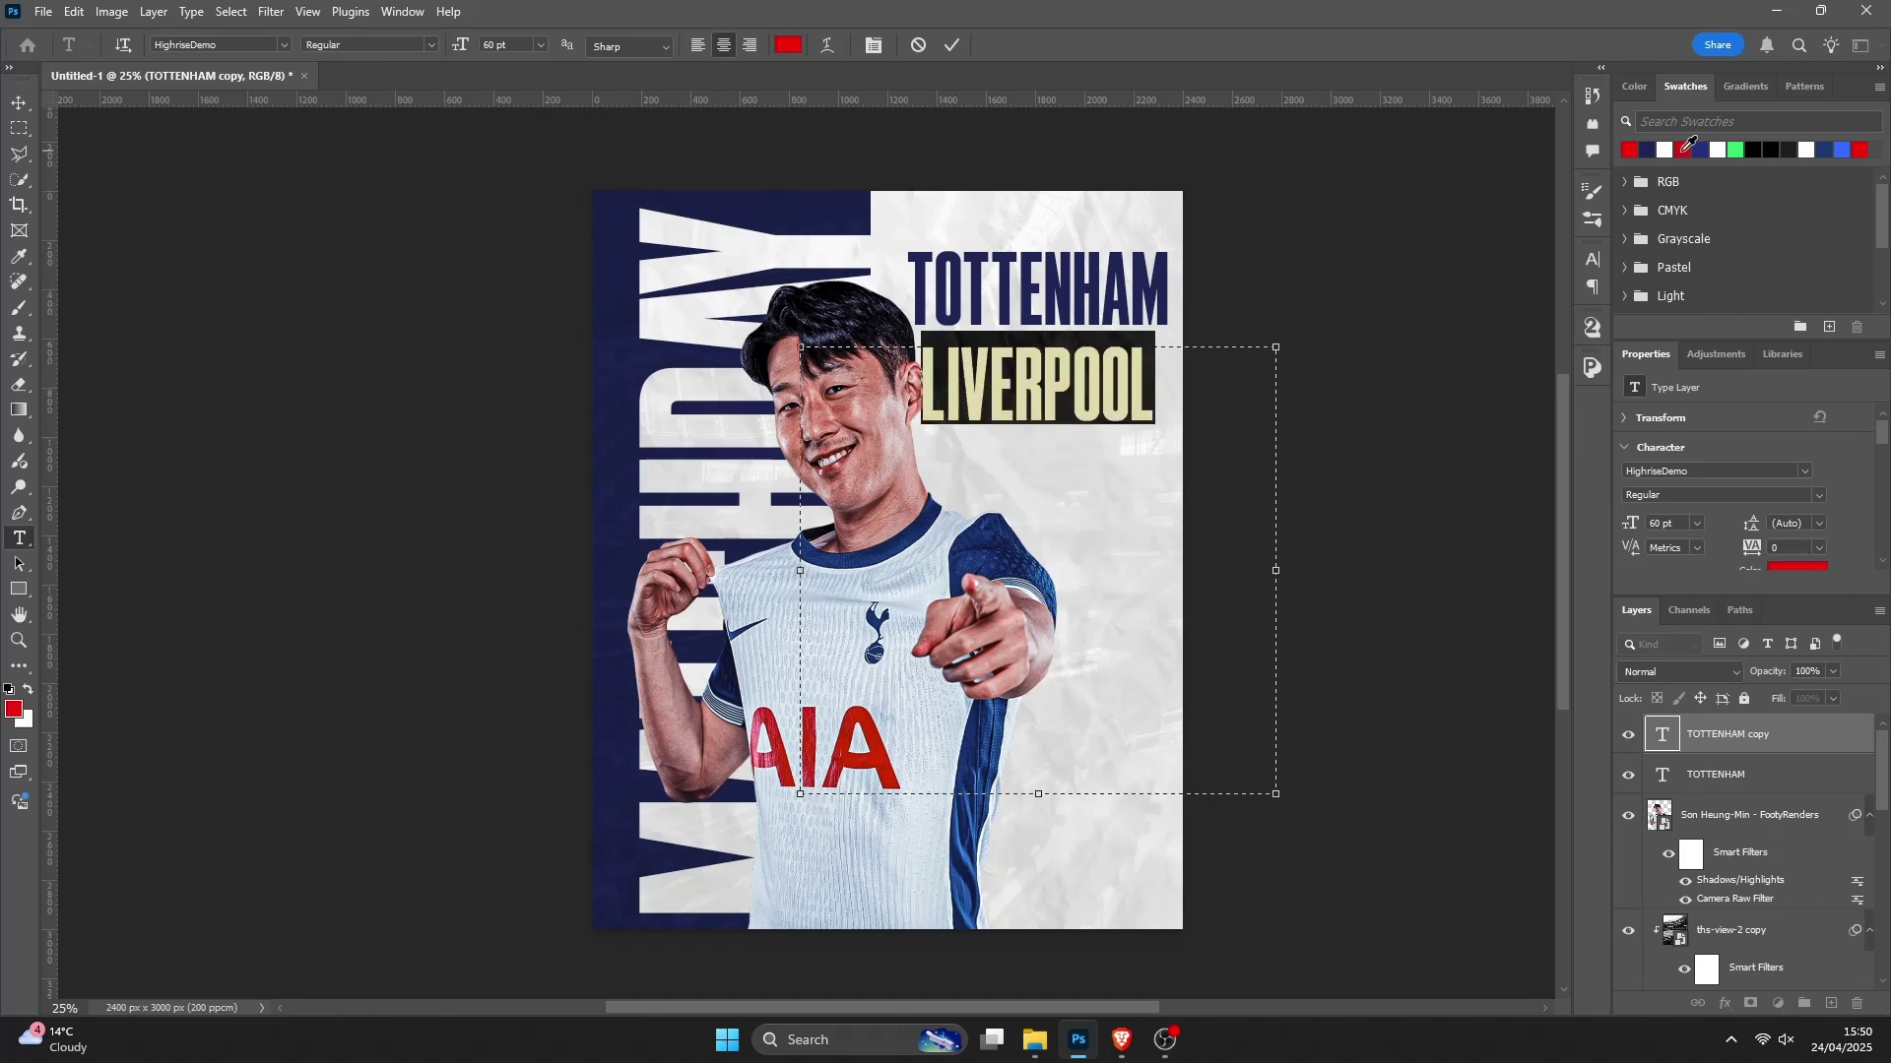
click(19, 102)
scroll(1113, 425, up, 1)
drag(1093, 399, 1102, 387)
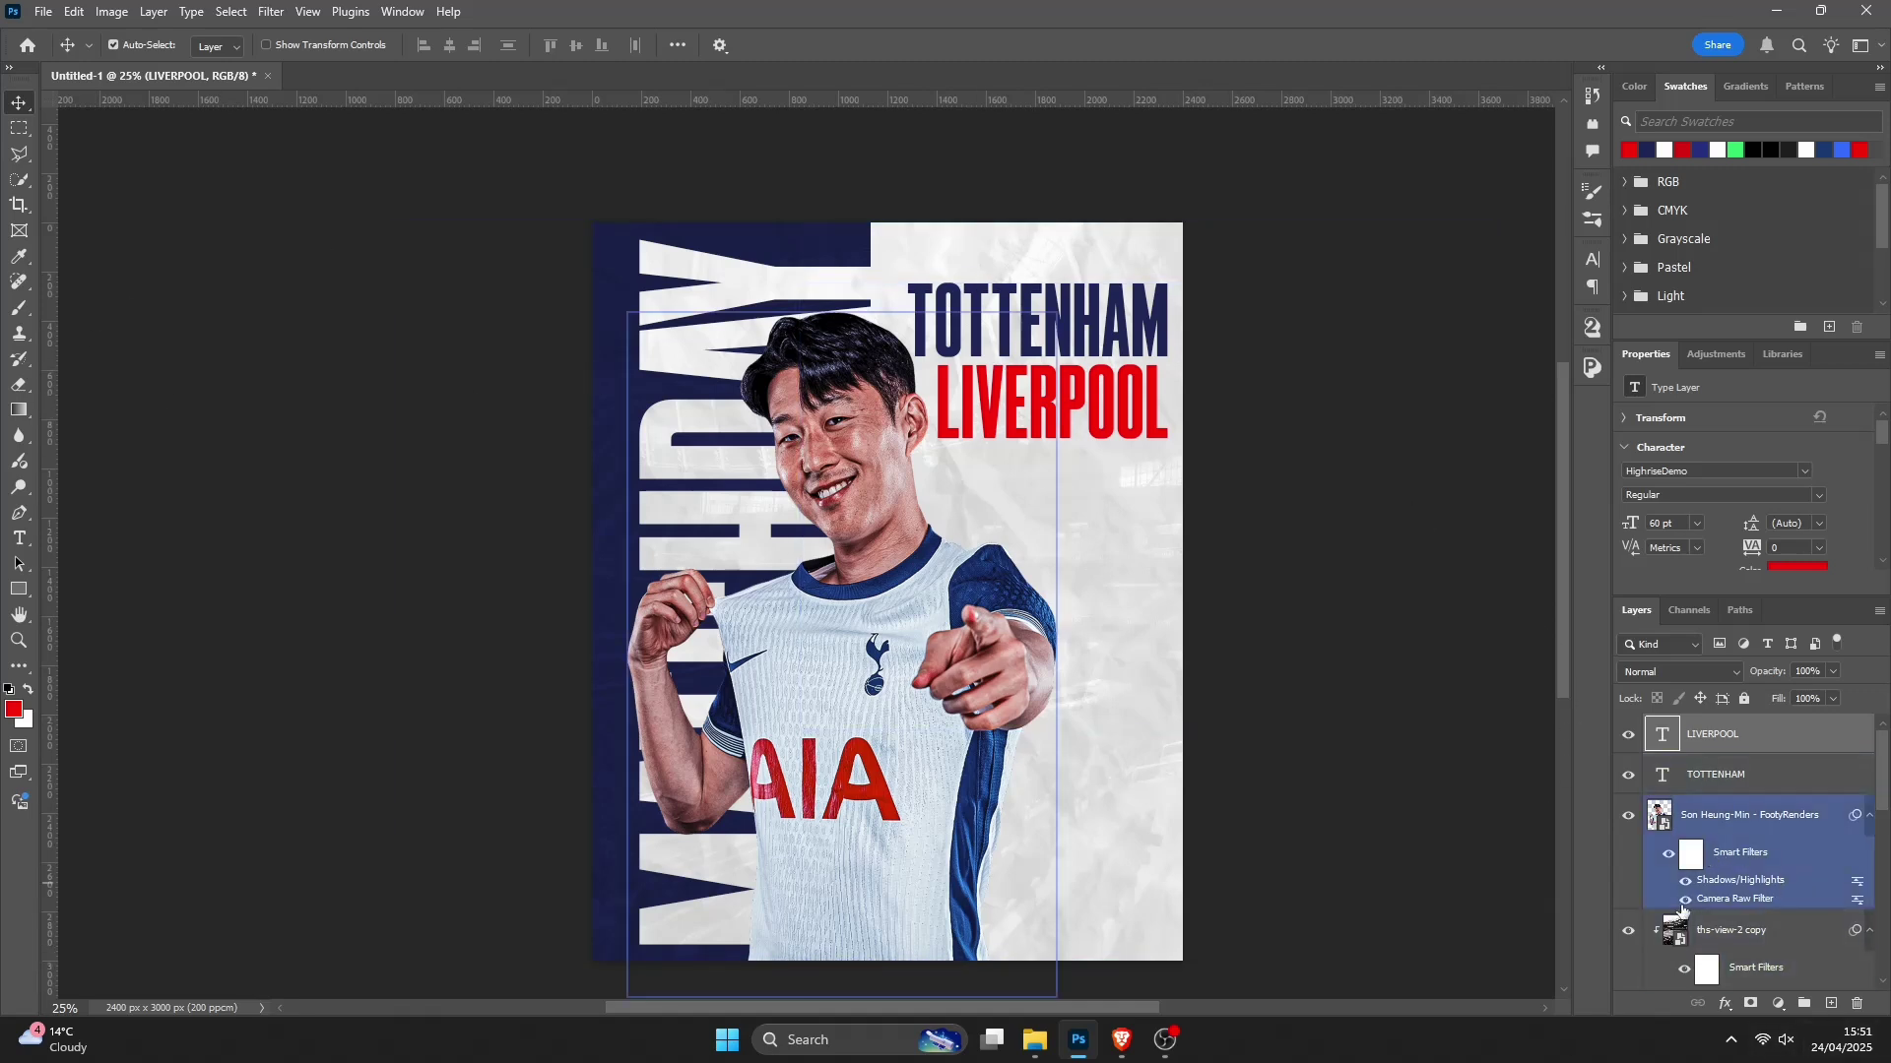
Step: Place the Liverpool_FC.svg and Tottenham_Hotspur.svg crest images from the SpursMD folder into the poster
click(1034, 1040)
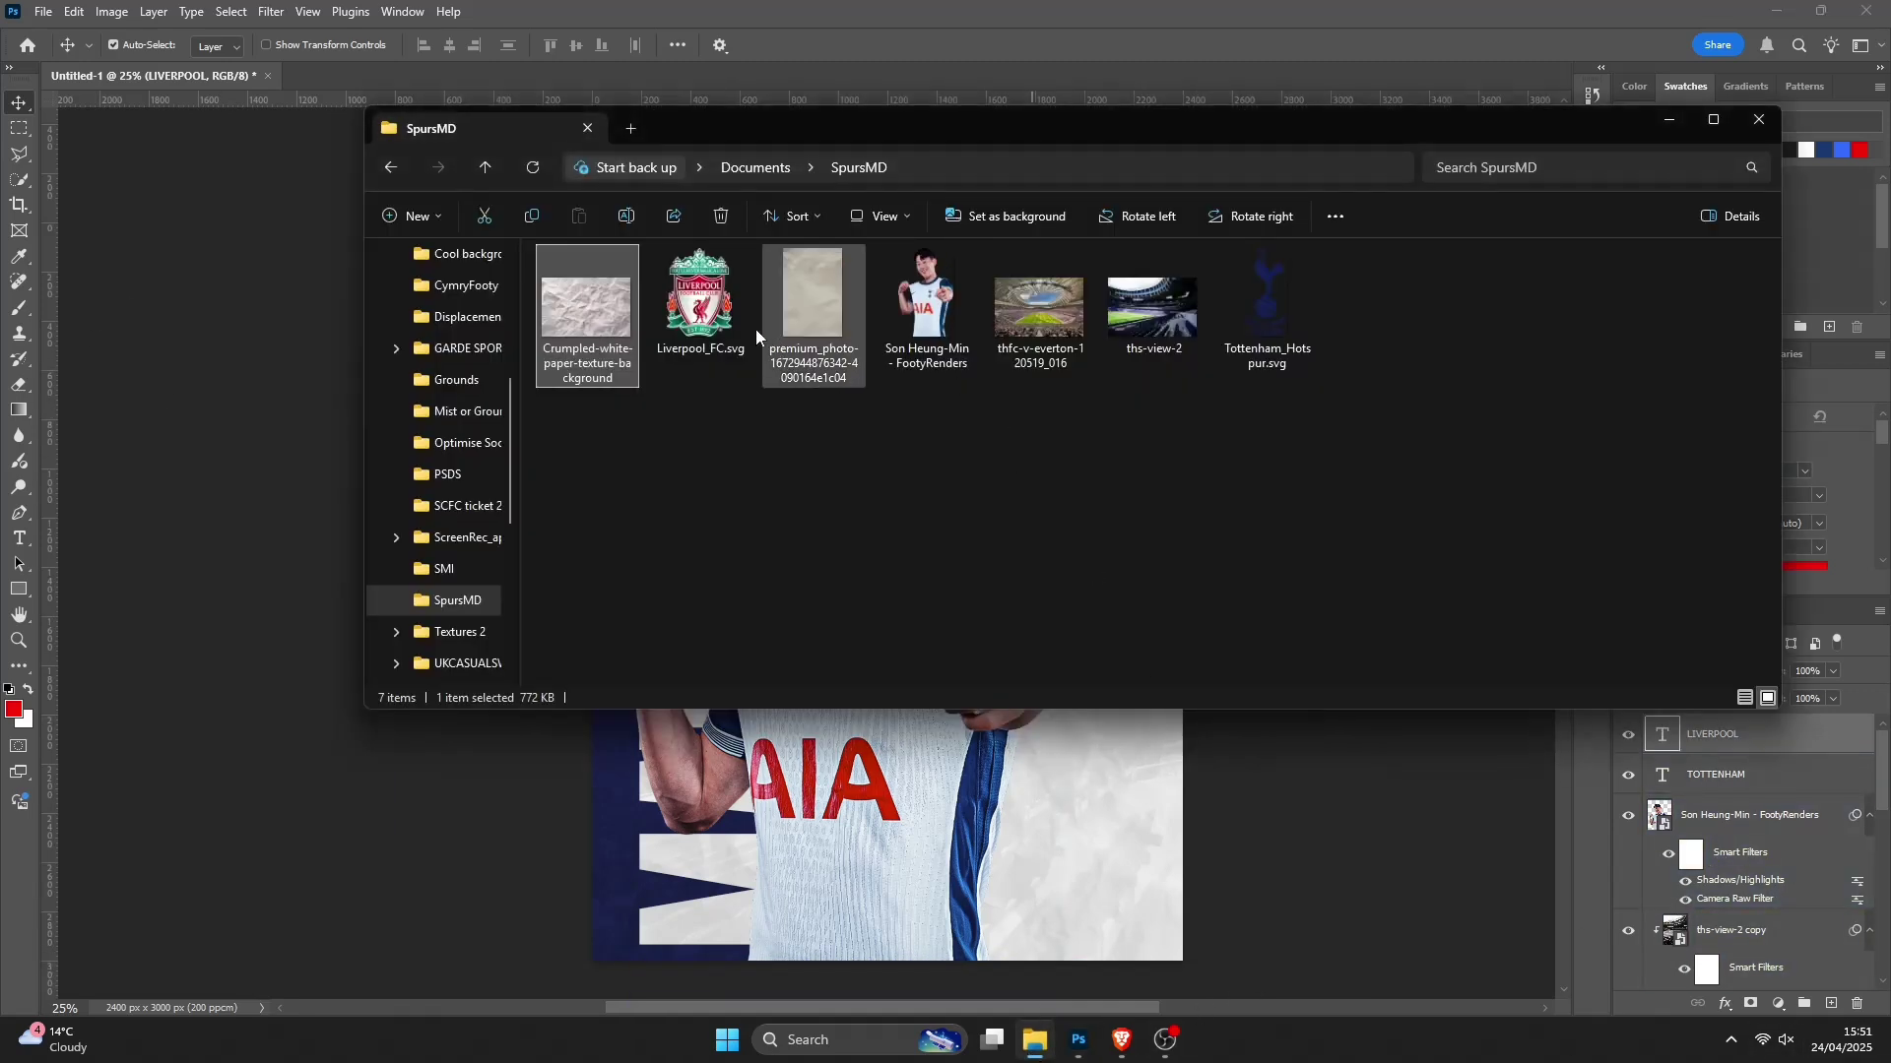
click(699, 300)
ctrl+click(1294, 363)
drag(1280, 325, 1071, 783)
click(989, 45)
click(988, 45)
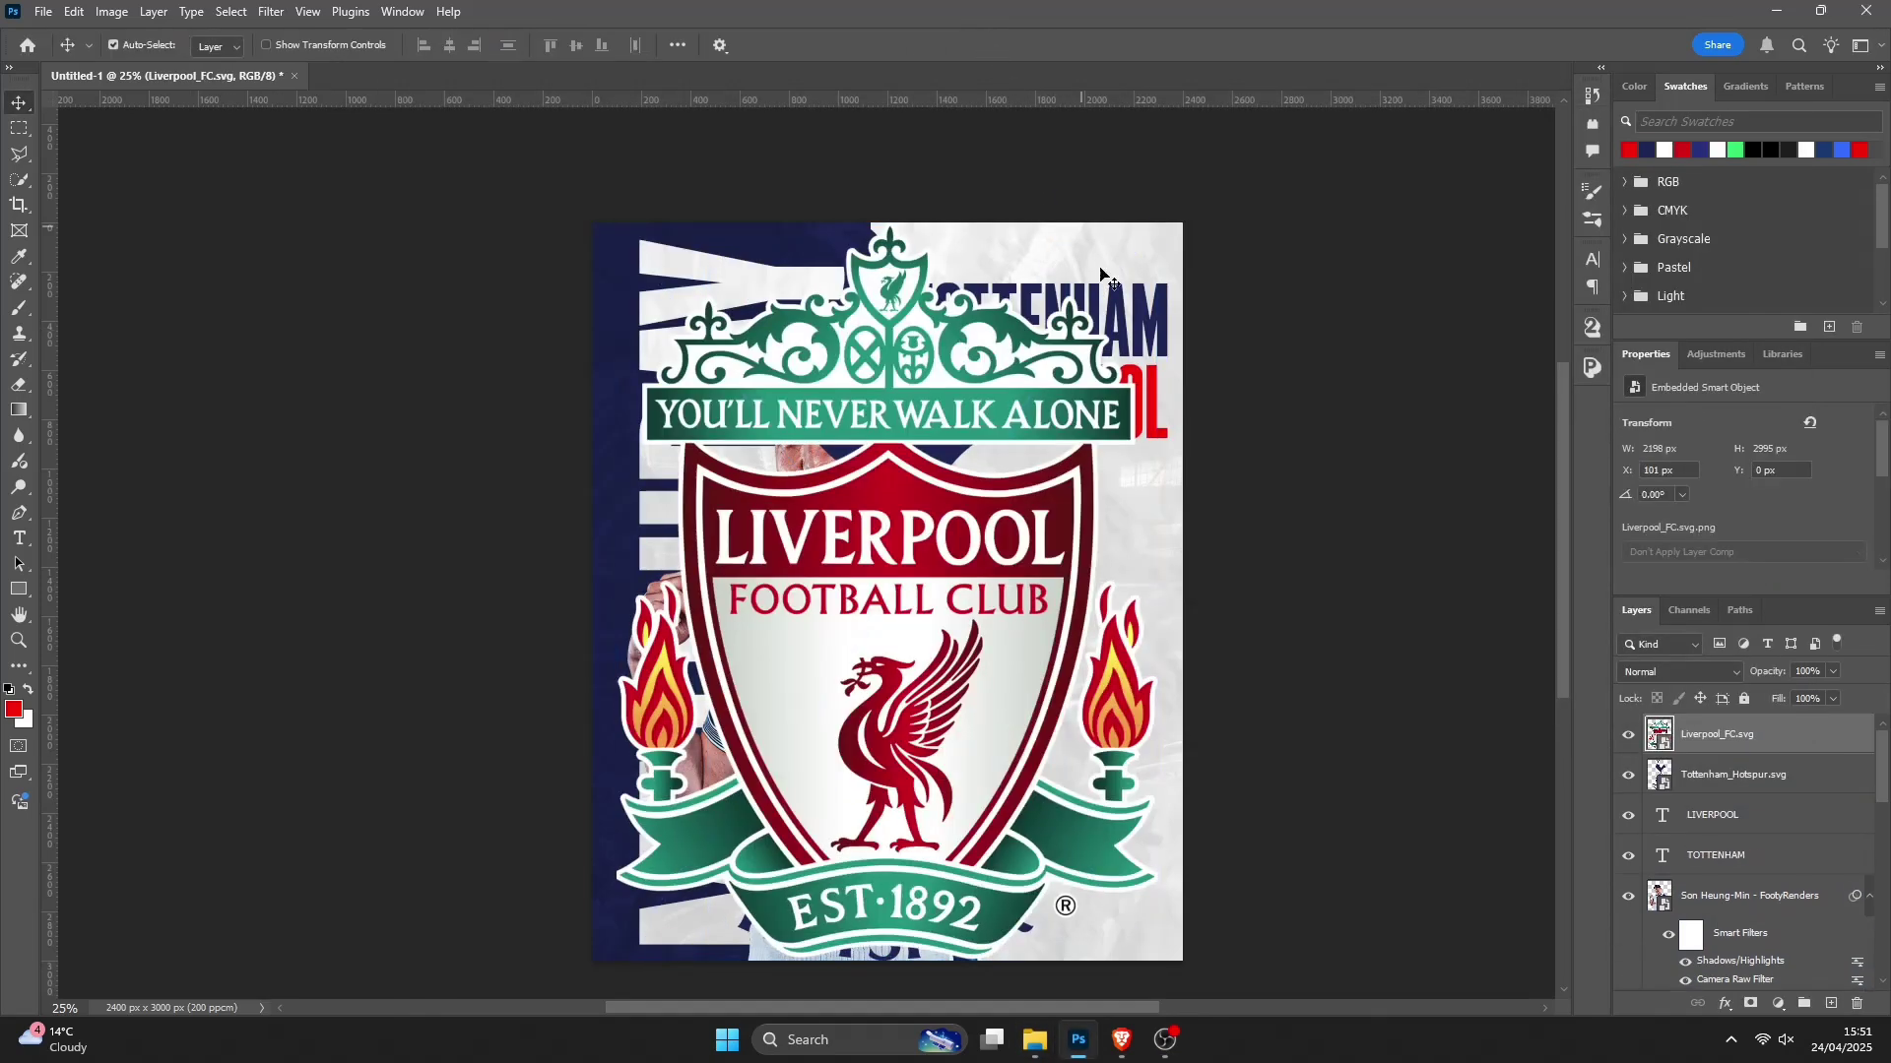
Step: Scale both club crests down together to small badges and position them just below the LIVERPOOL text
click(1734, 775)
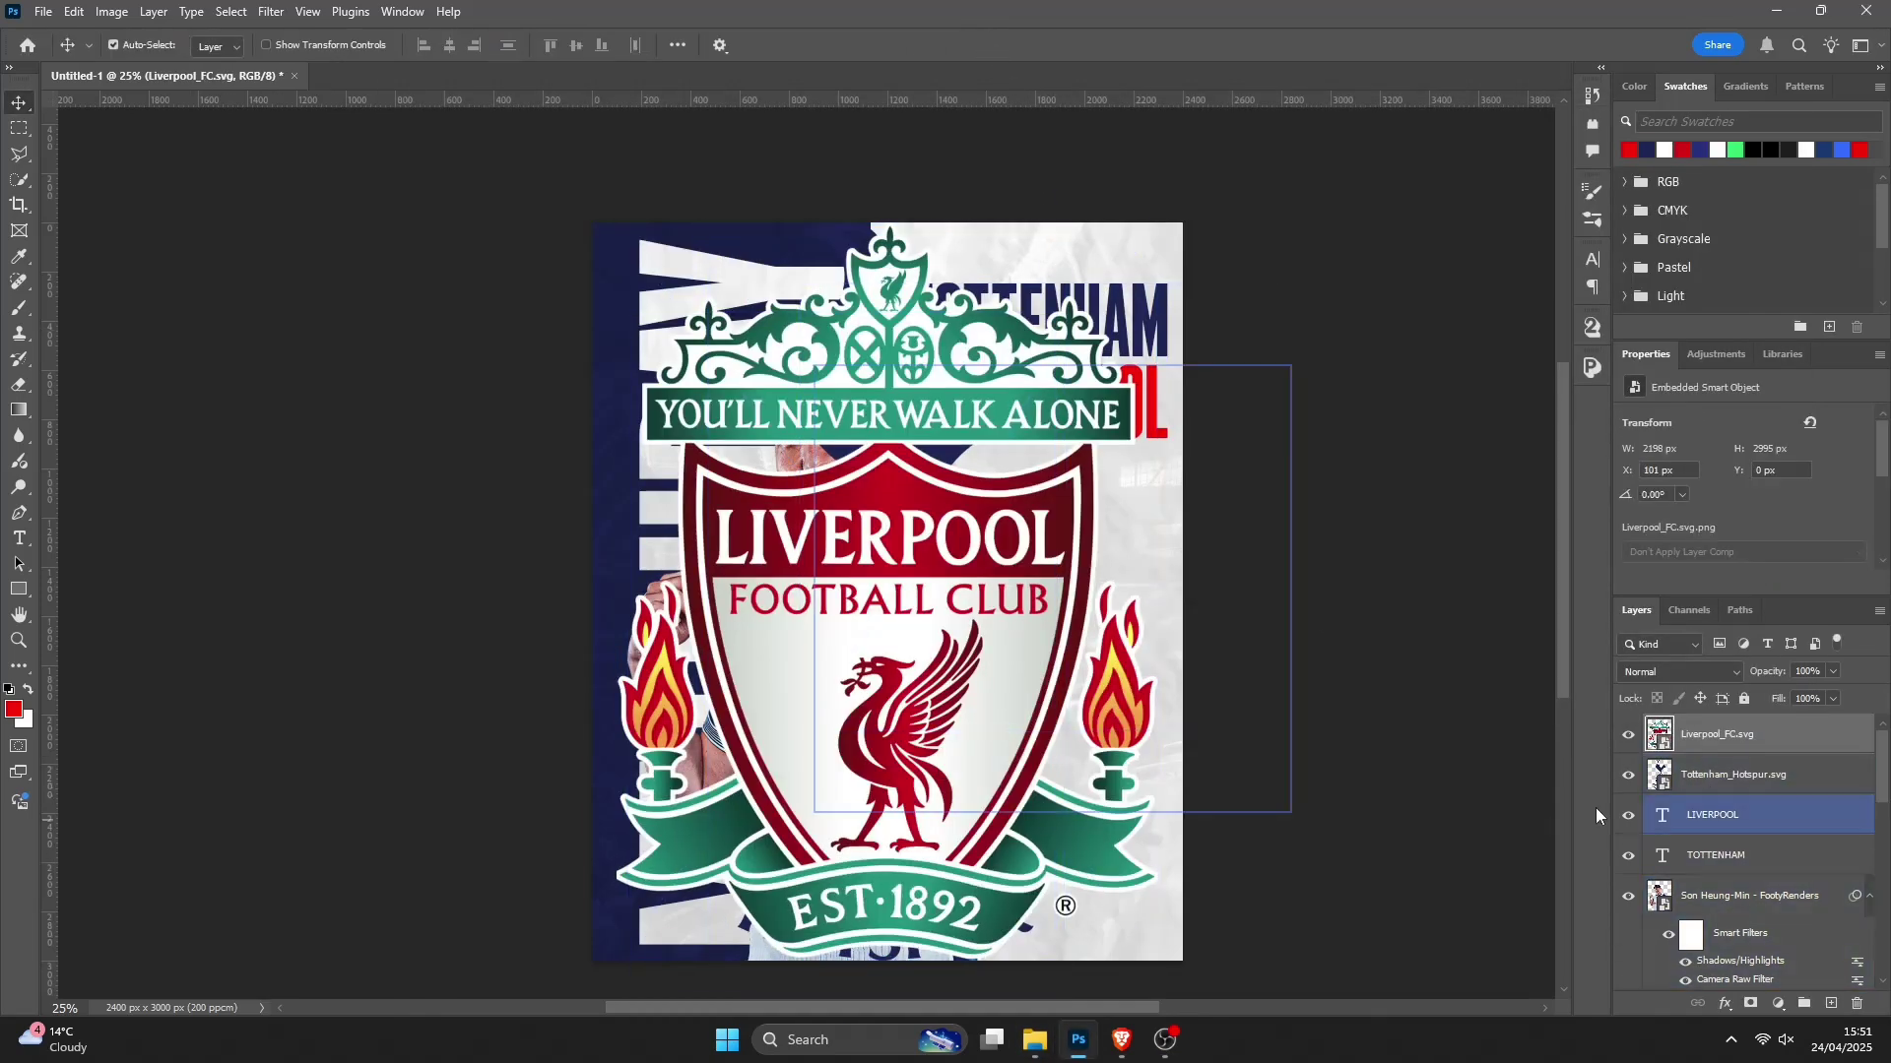
ctrl+click(1773, 785)
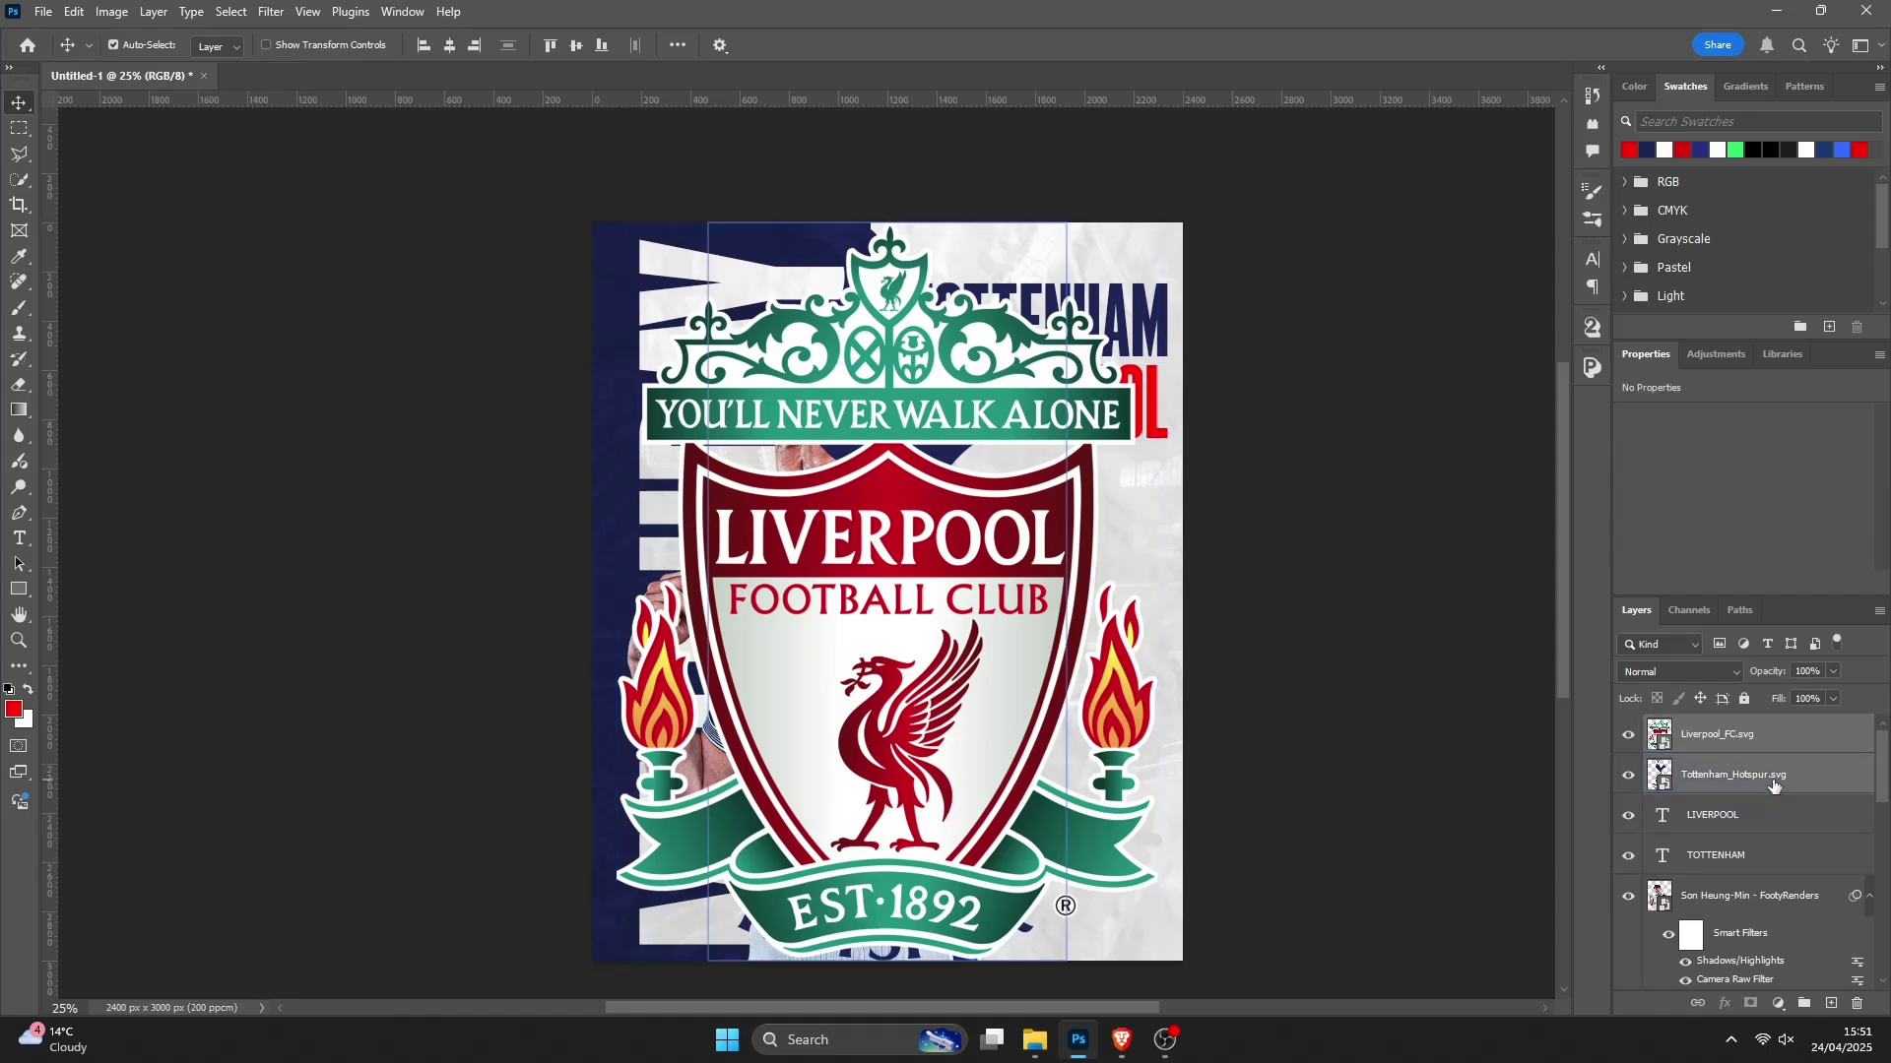
key(ctrl+t)
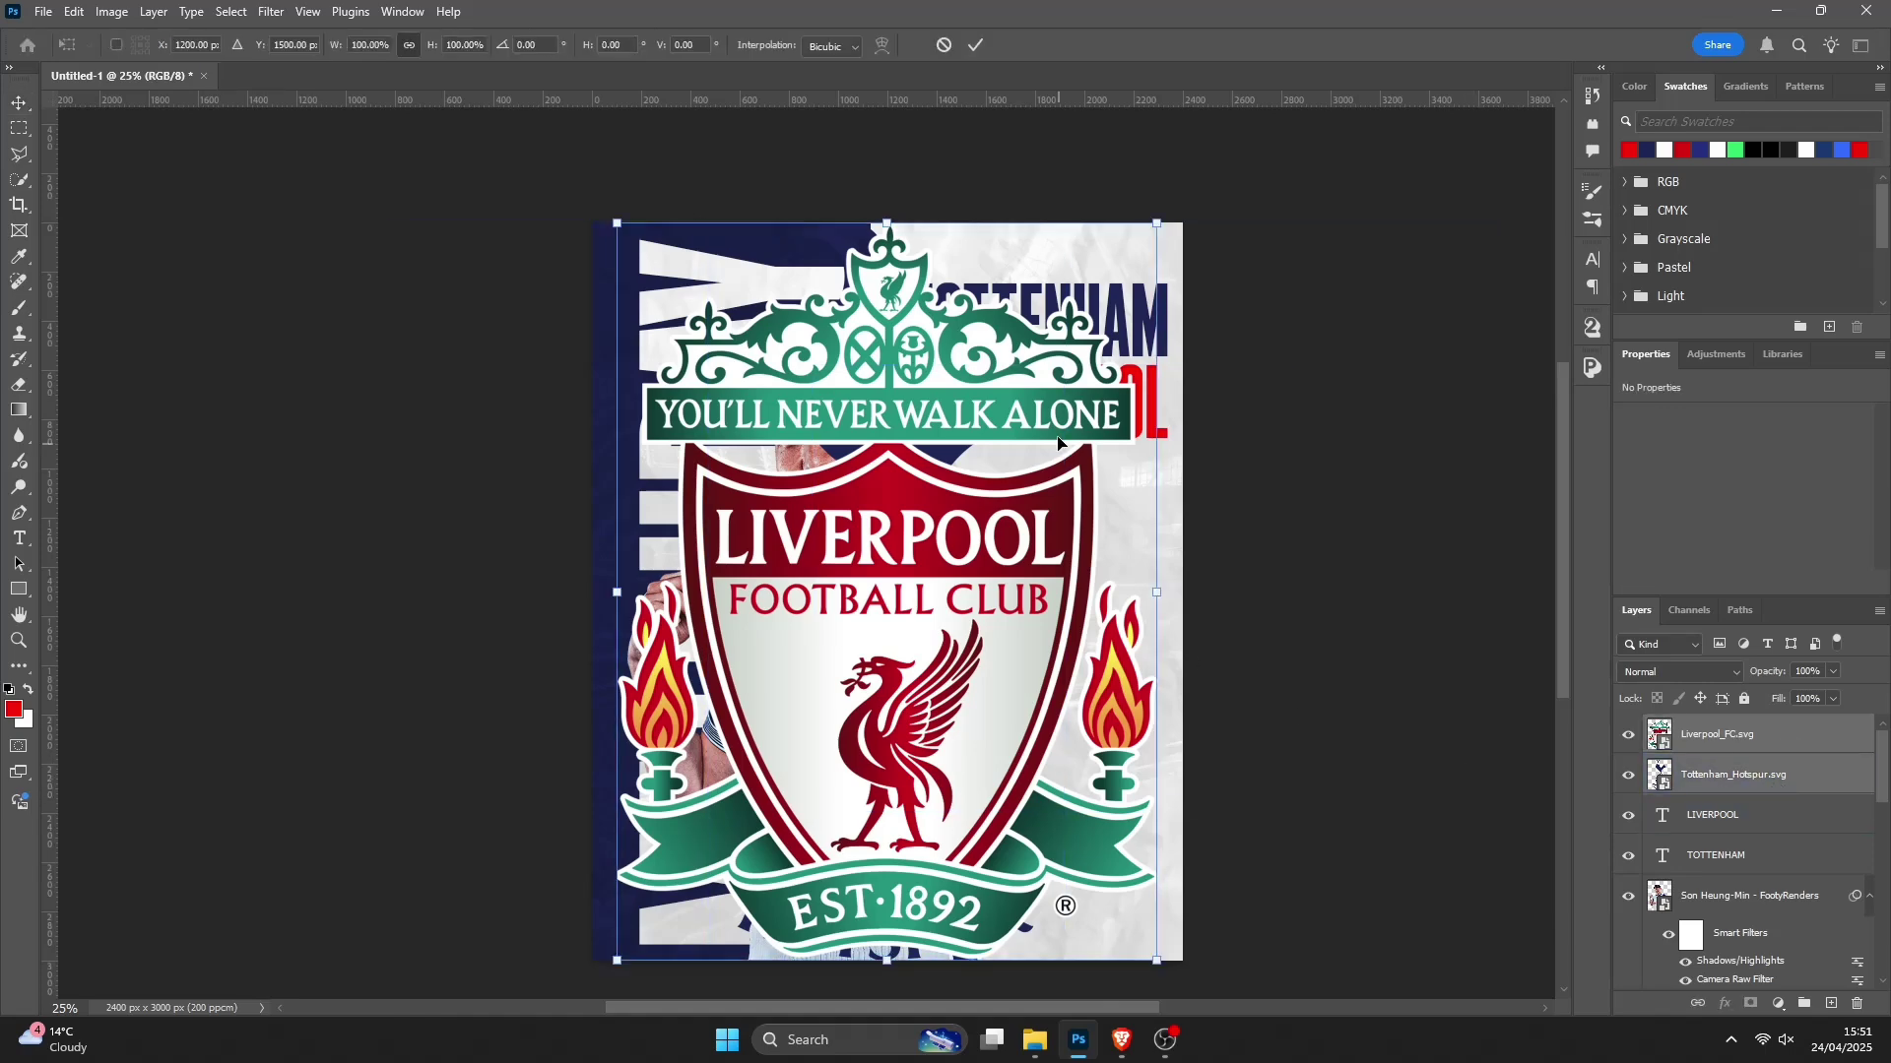
drag(891, 236, 1076, 511)
click(975, 45)
Step: Move the Liverpool crest to the right of the Tottenham crest and nudge it left to tighten the gap
click(1068, 497)
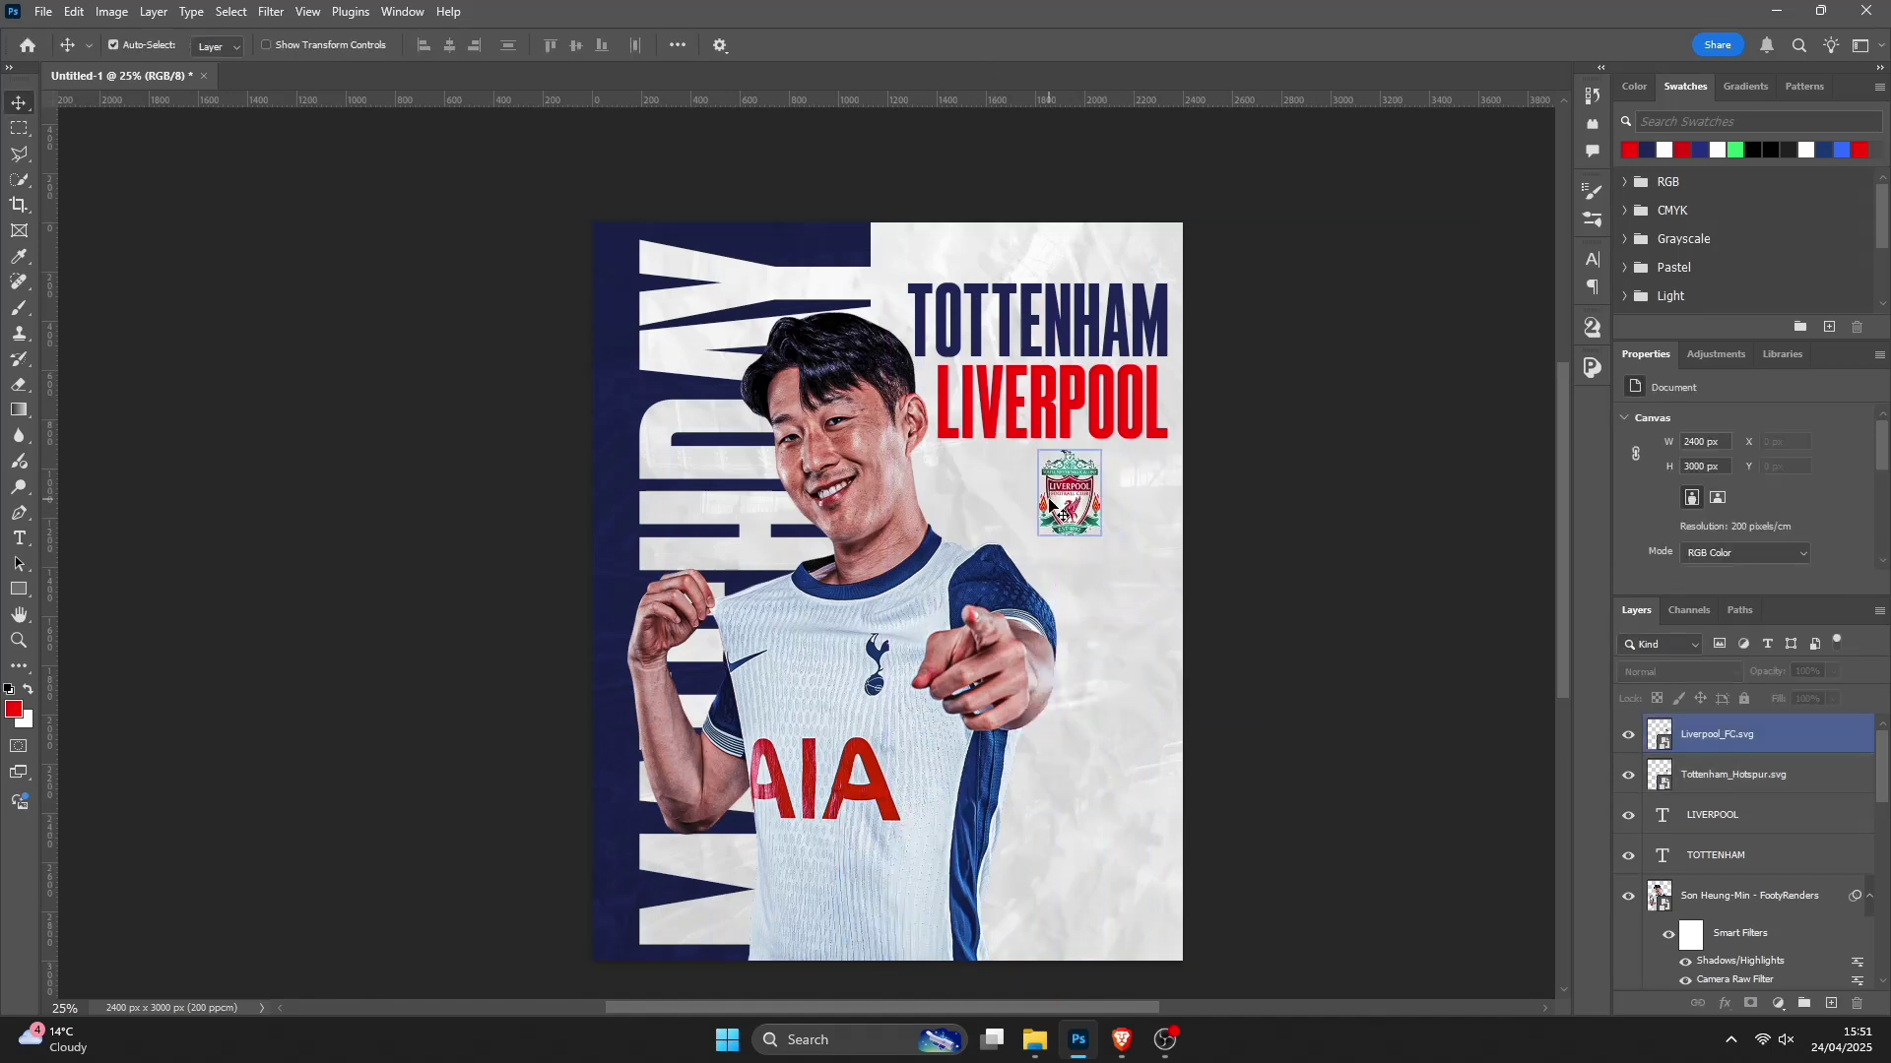
drag(1068, 498, 1130, 495)
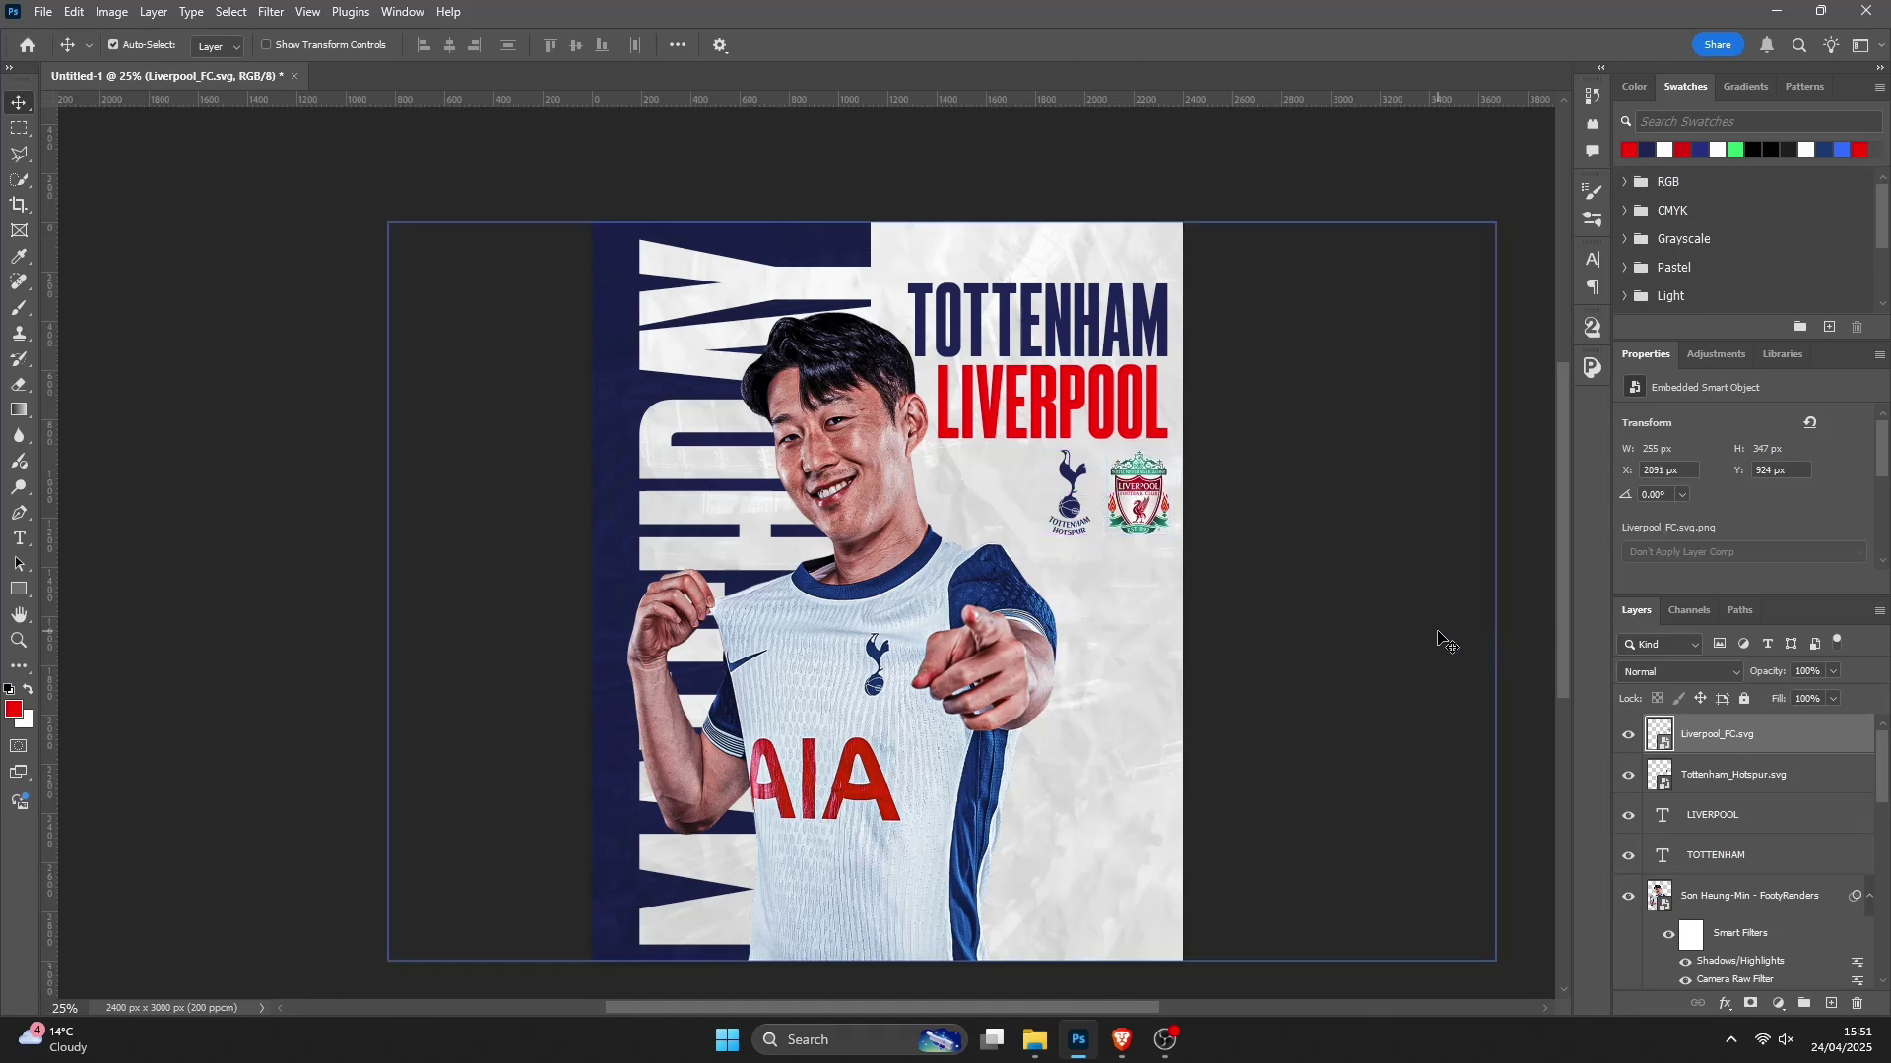
key(Left)
key(Left)
key(Left)
key(Left)
key(Left)
key(Left)
key(Left)
key(Left)
key(Left)
key(Left)
key(Left)
key(Left)
key(Left)
key(Left)
key(Left)
key(Left)
key(Left)
key(Left)
key(Left)
key(Left)
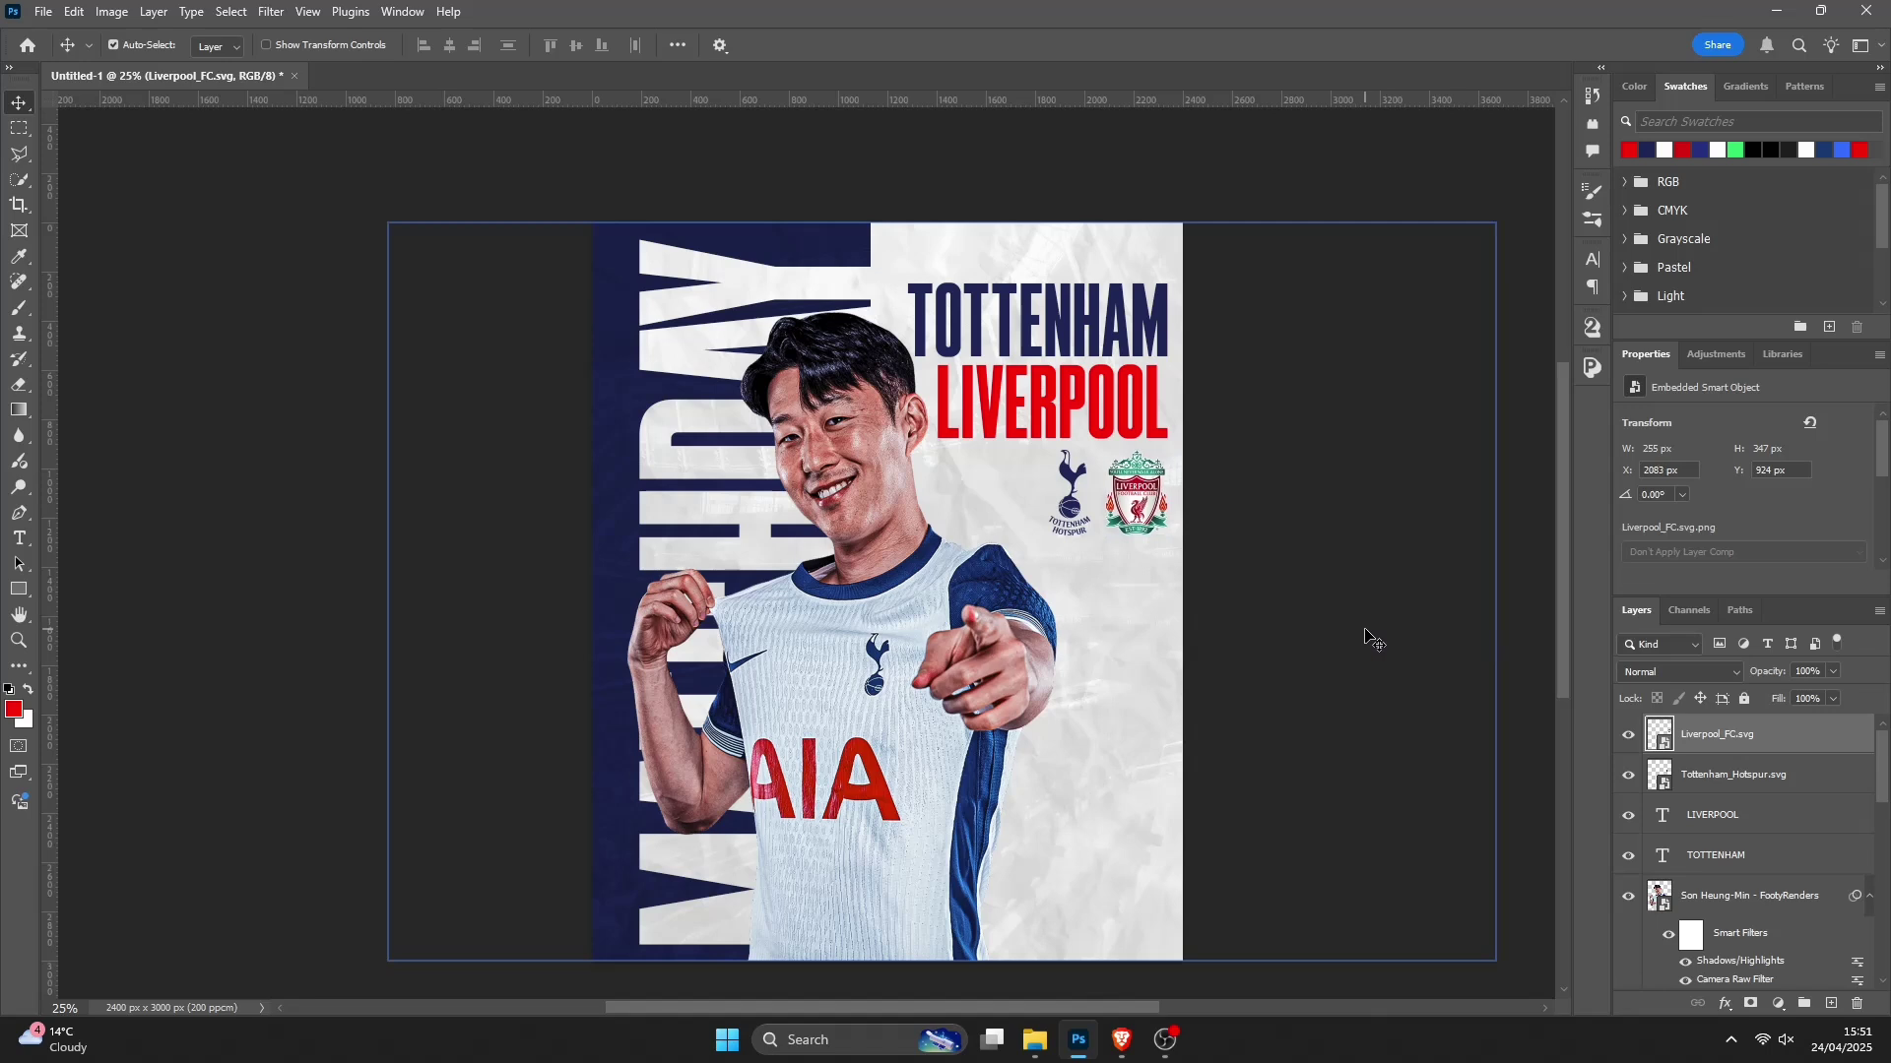
Step: Align both crests with the right edge of the LIVERPOOL text and scale them together to 92.95%
shift+click(1750, 780)
click(1785, 754)
shift+click(1763, 775)
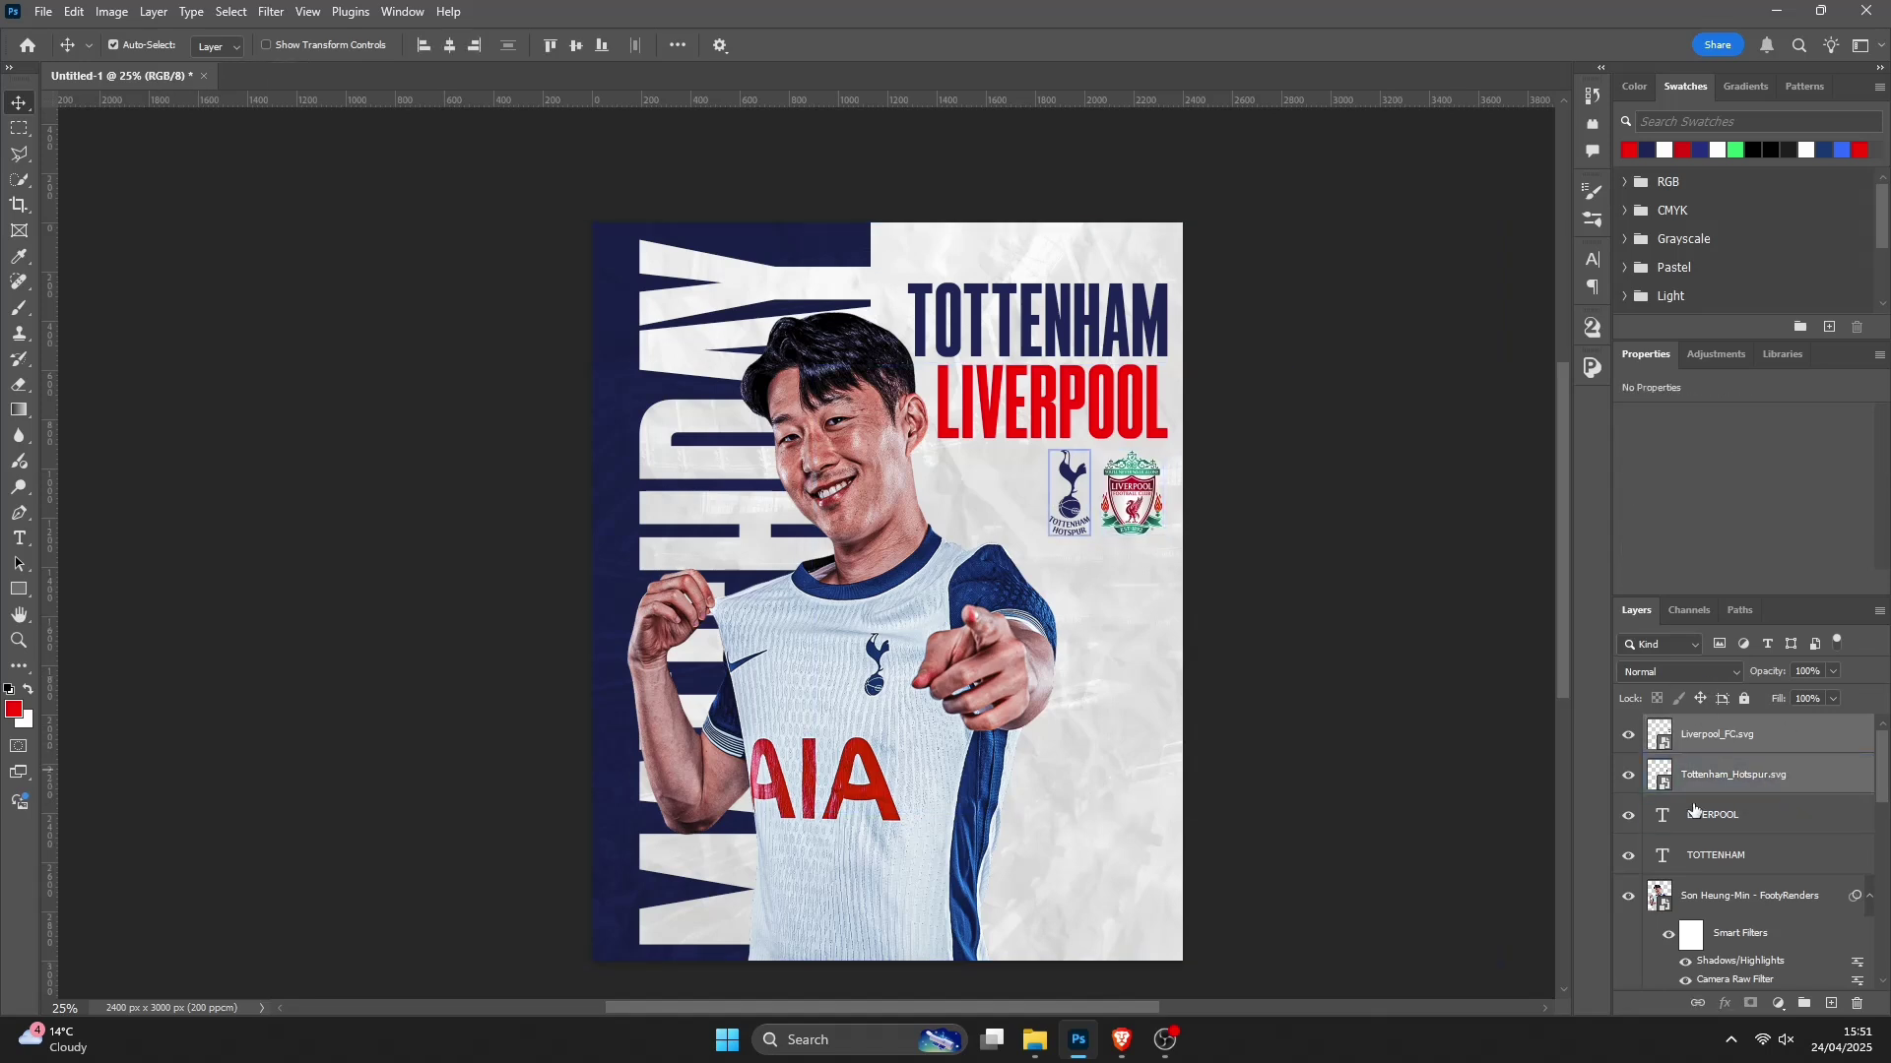
key(ctrl+t)
drag(1123, 485, 1131, 484)
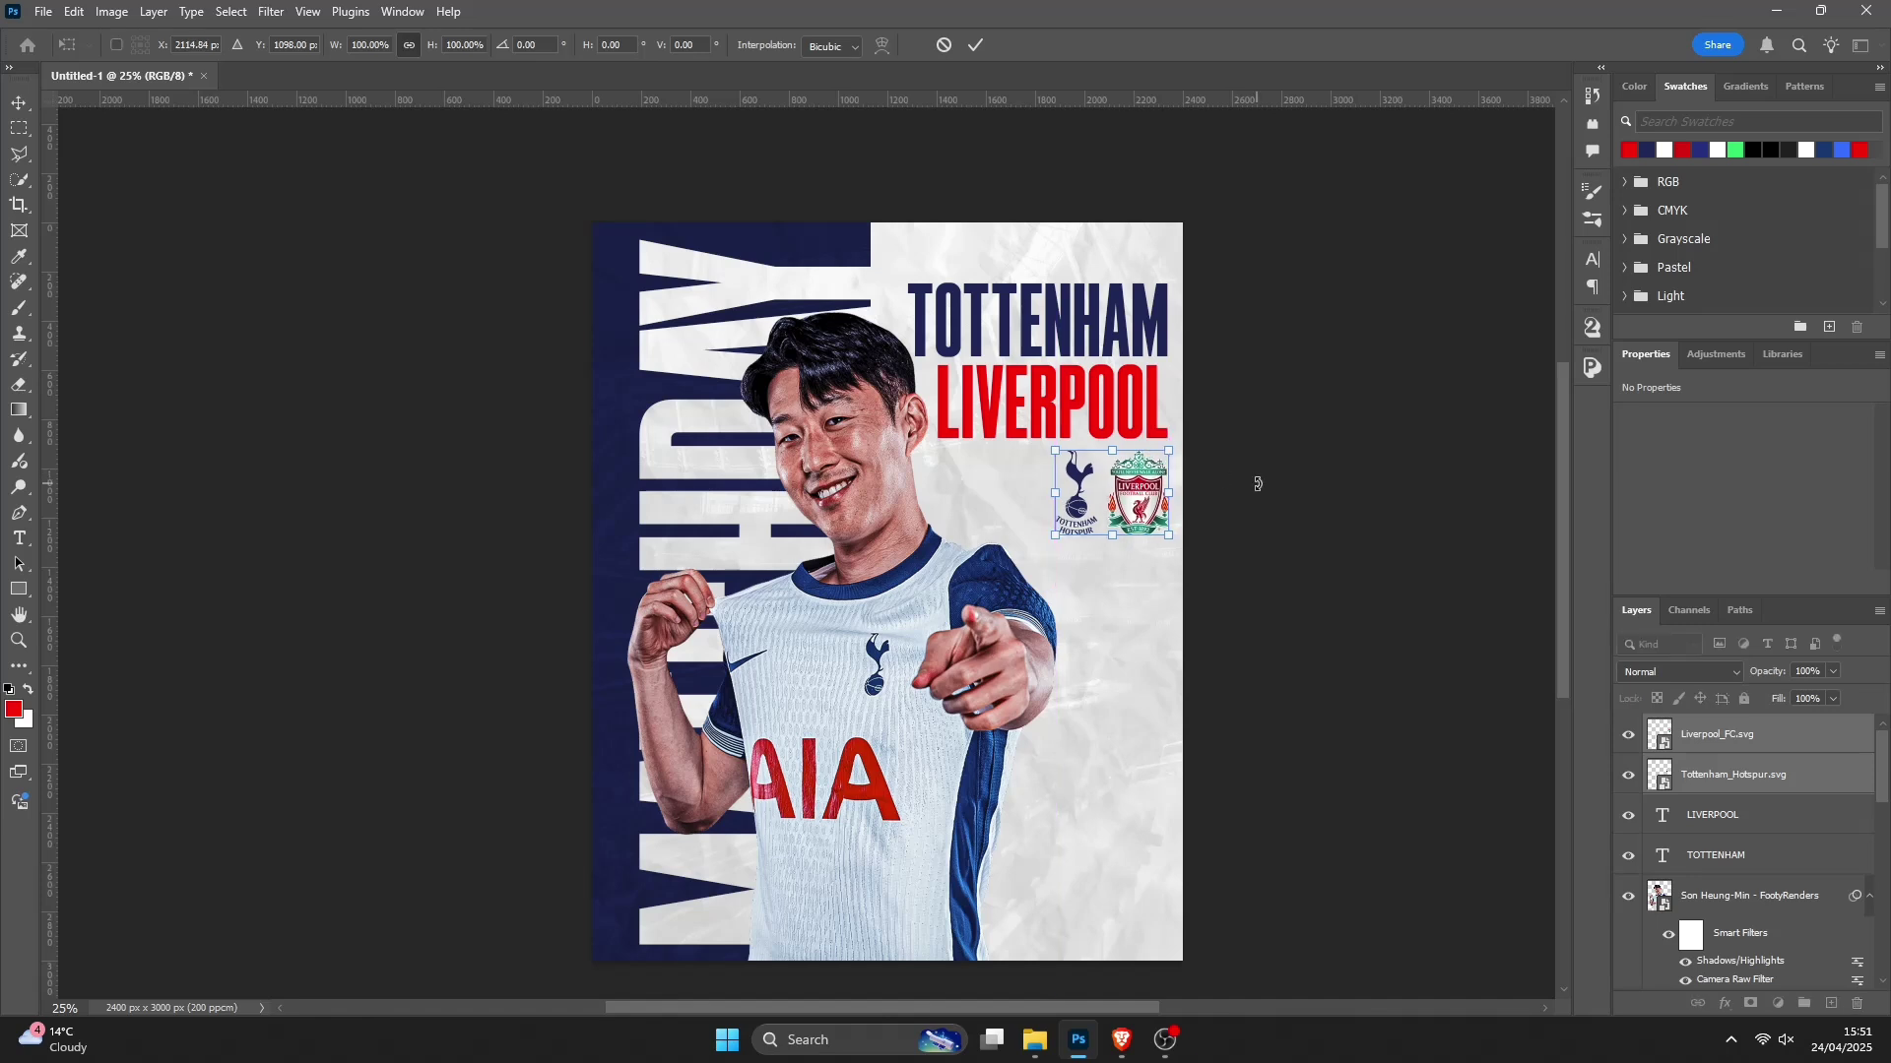
drag(1058, 538, 1064, 533)
click(974, 44)
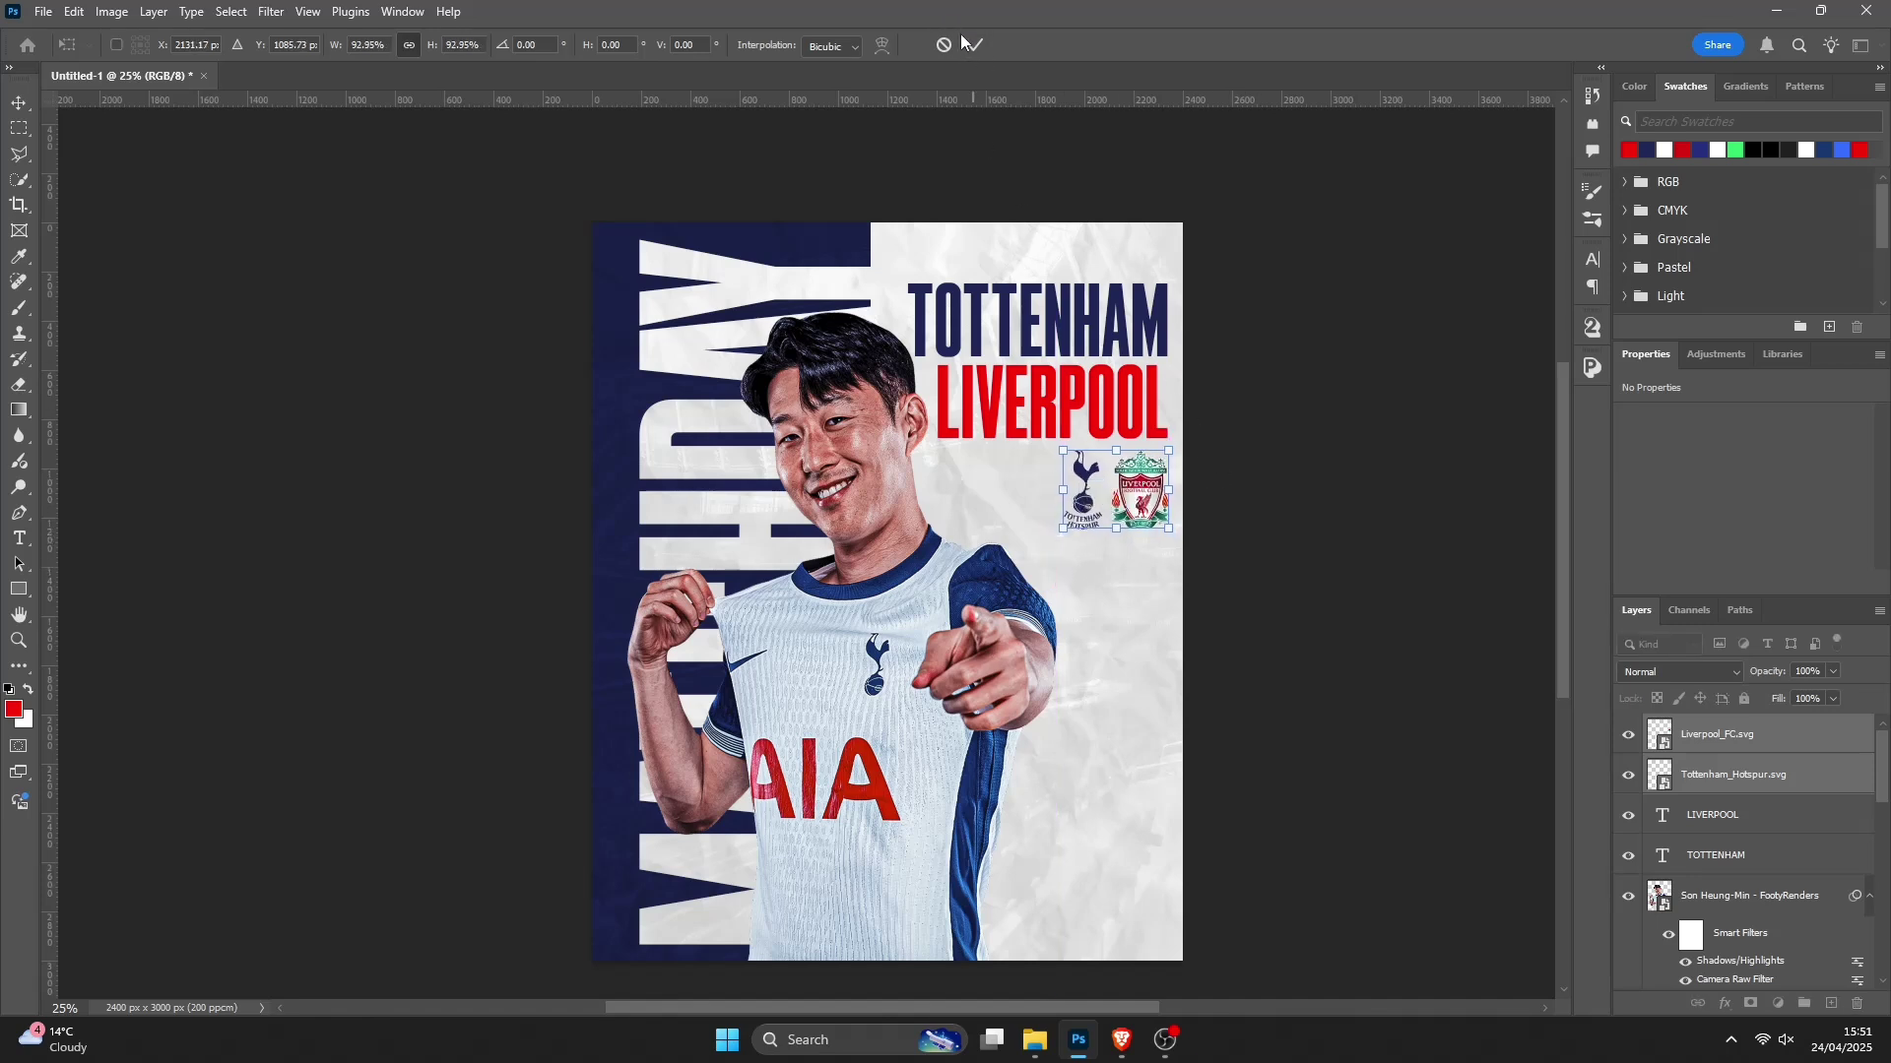
click(1268, 424)
click(1083, 355)
click(1122, 423)
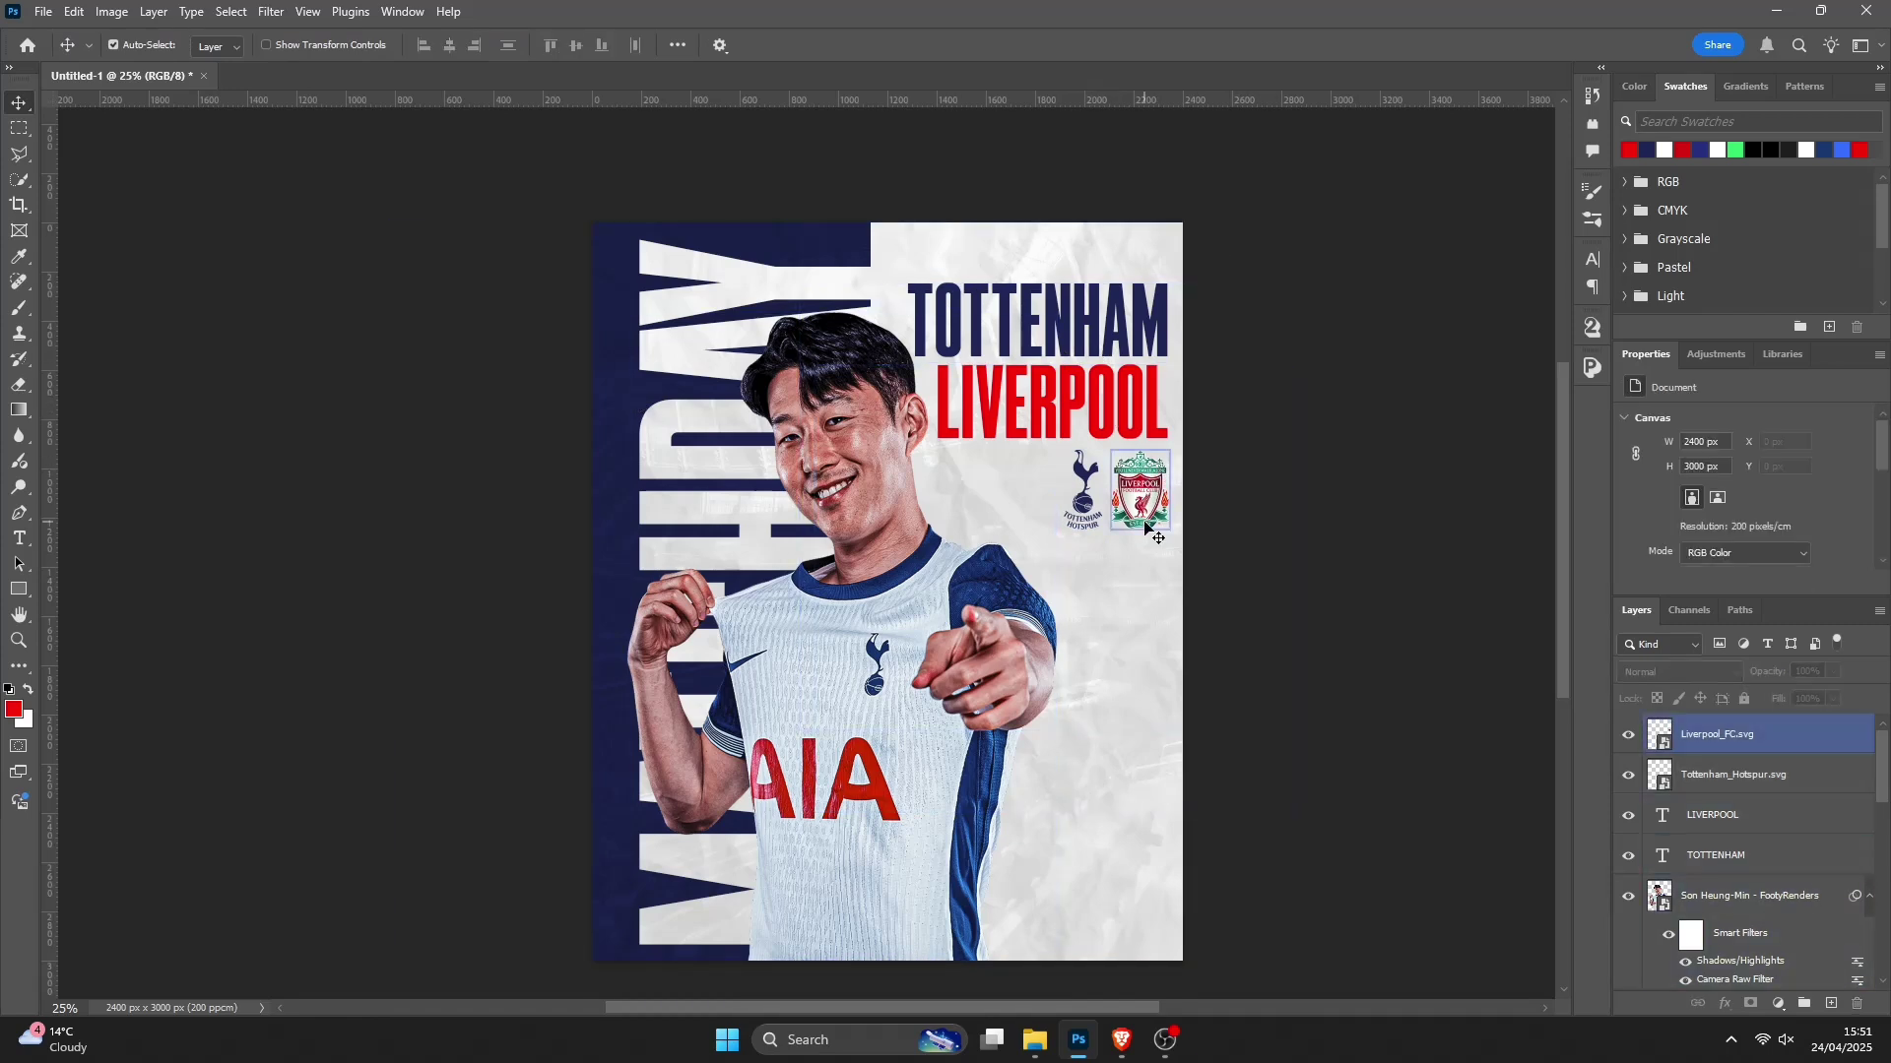
Step: Add a gradient fill layer directly above the Liverpool_FC.svg crest layer
click(1622, 932)
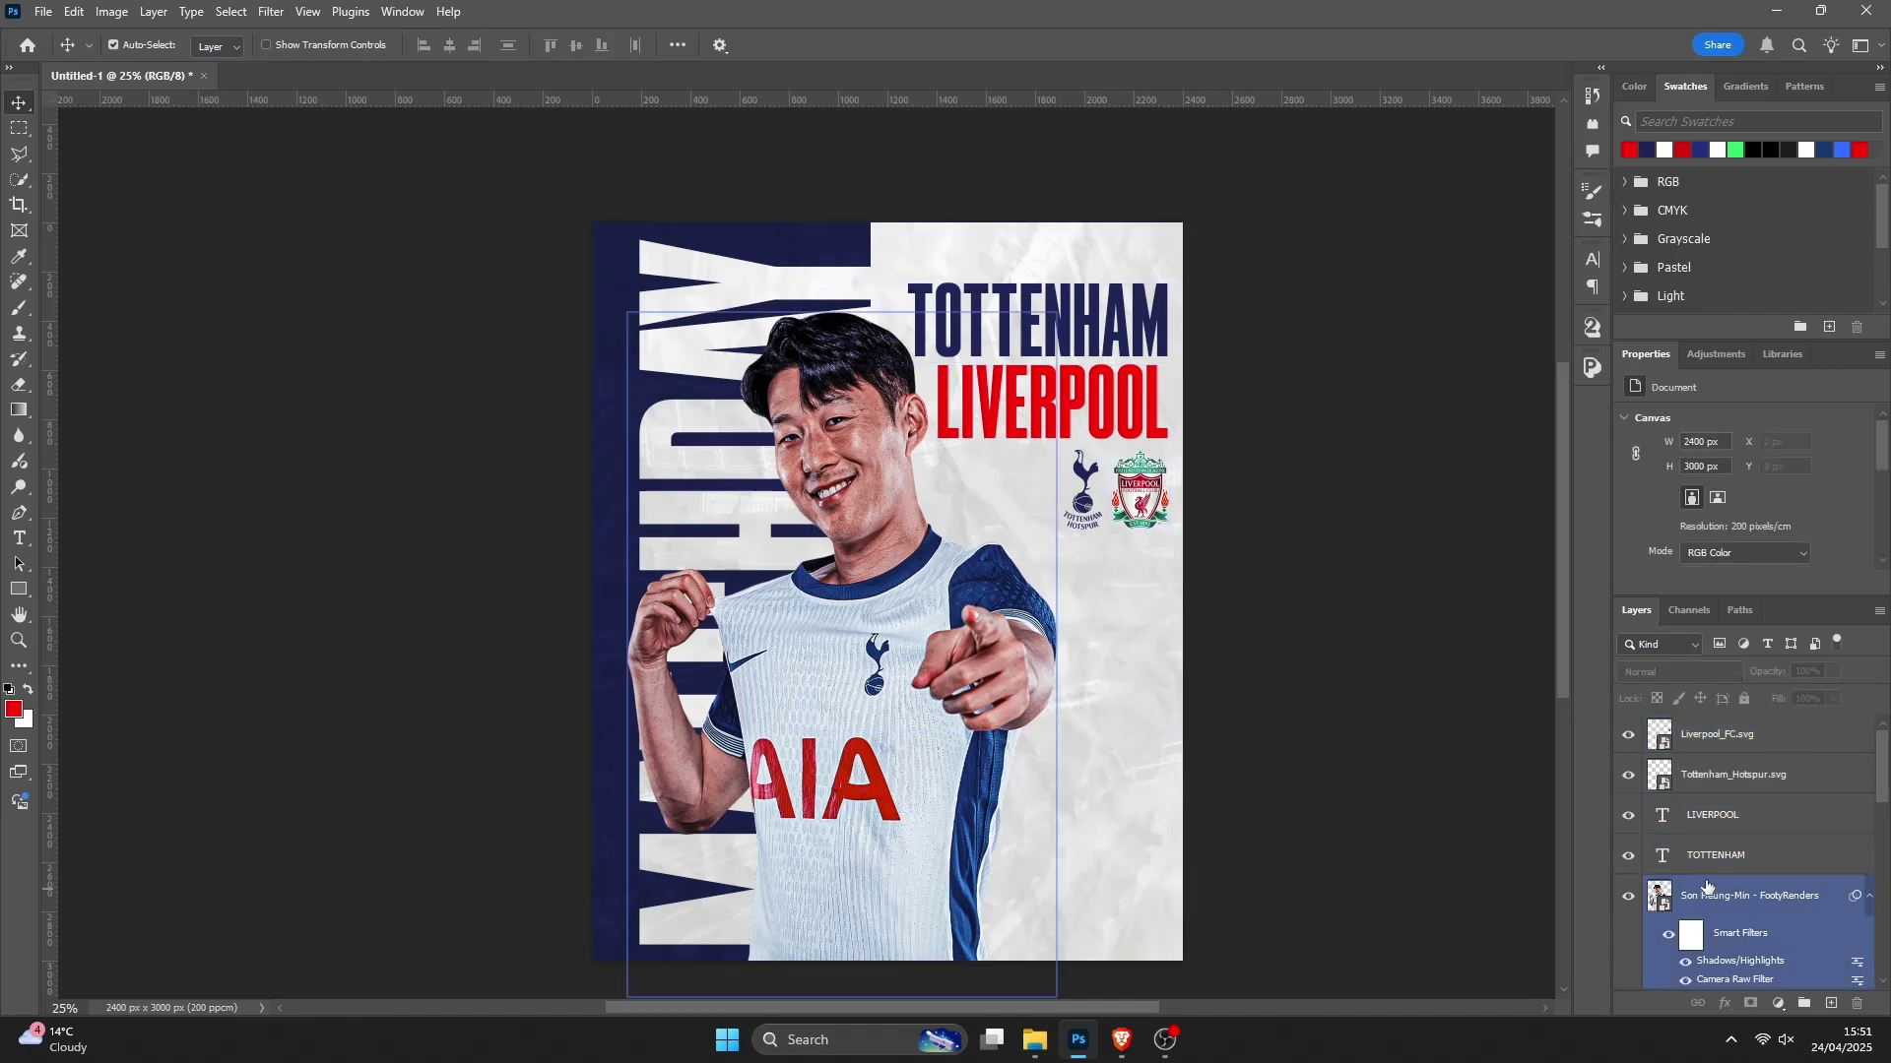
key(alt+bracketright)
key(alt+bracketright)
key(alt+bracketright)
key(alt+bracketright)
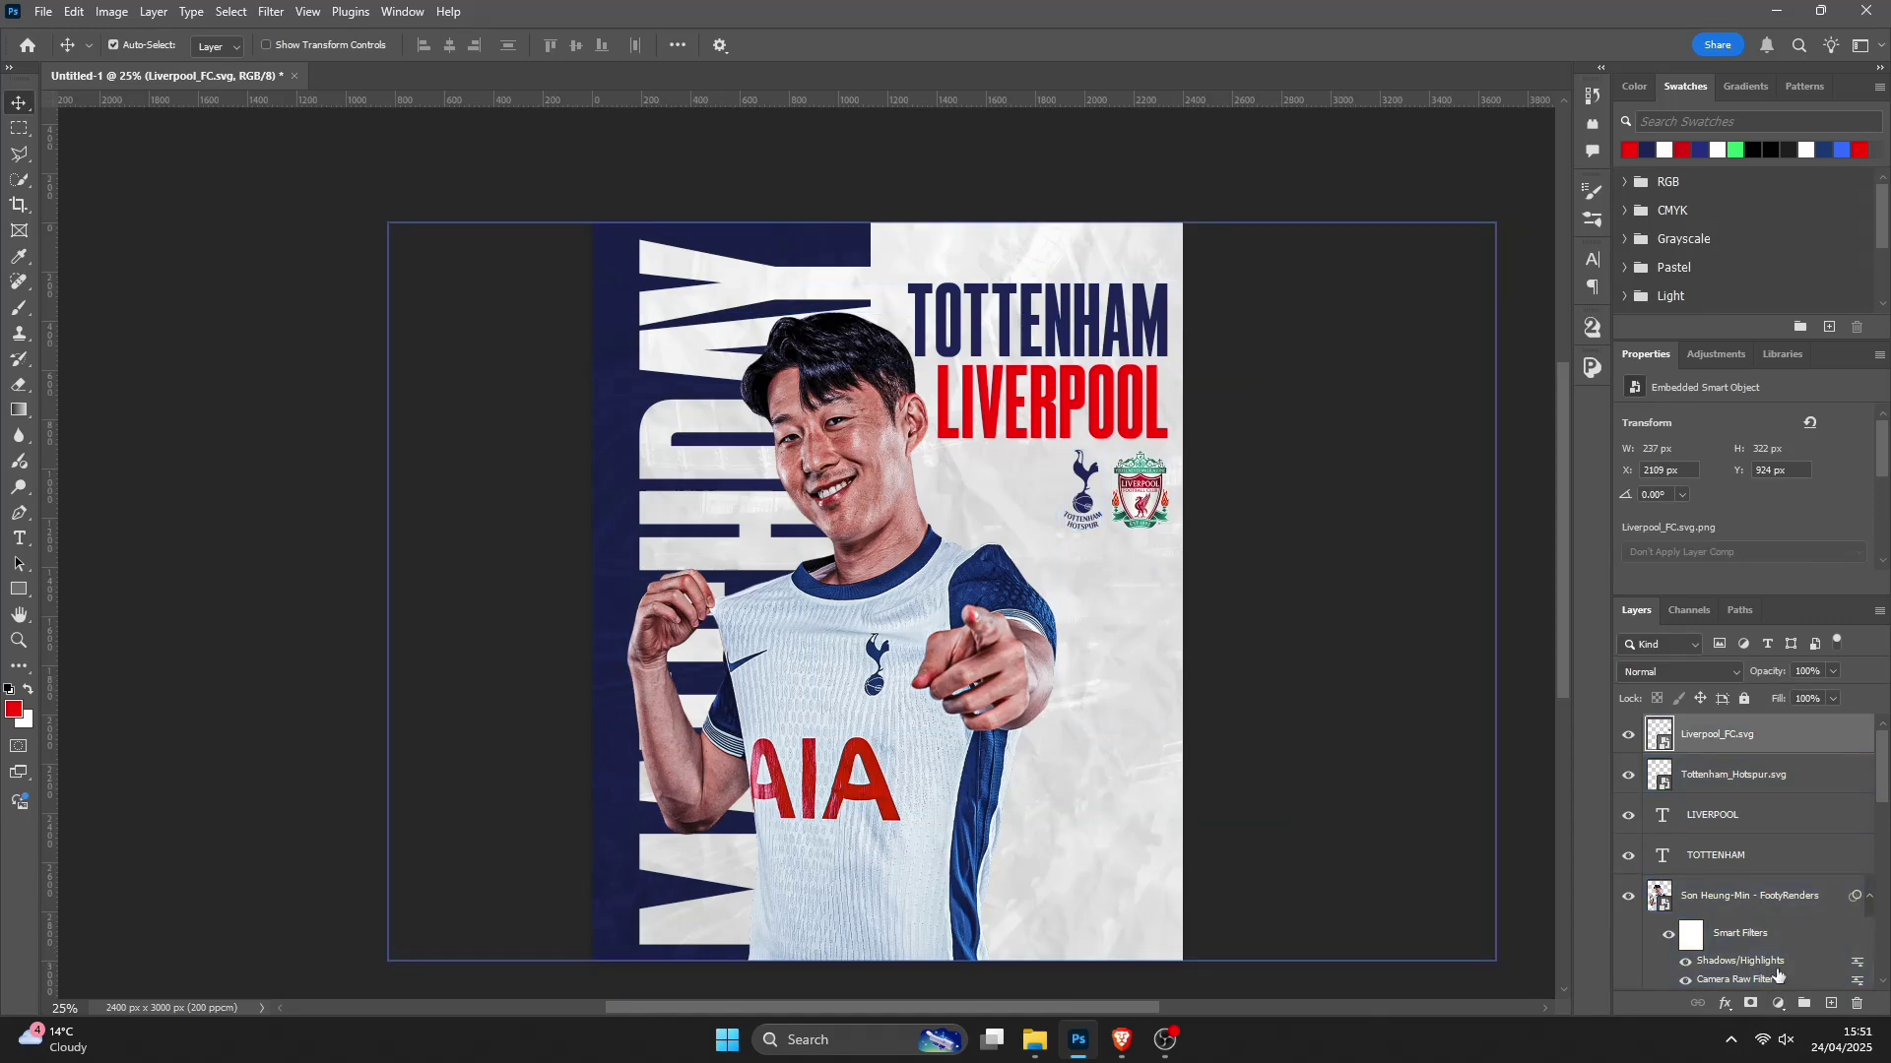
key(alt+bracketleft)
key(alt+bracketleft)
key(alt+bracketright)
click(1798, 968)
click(1777, 1004)
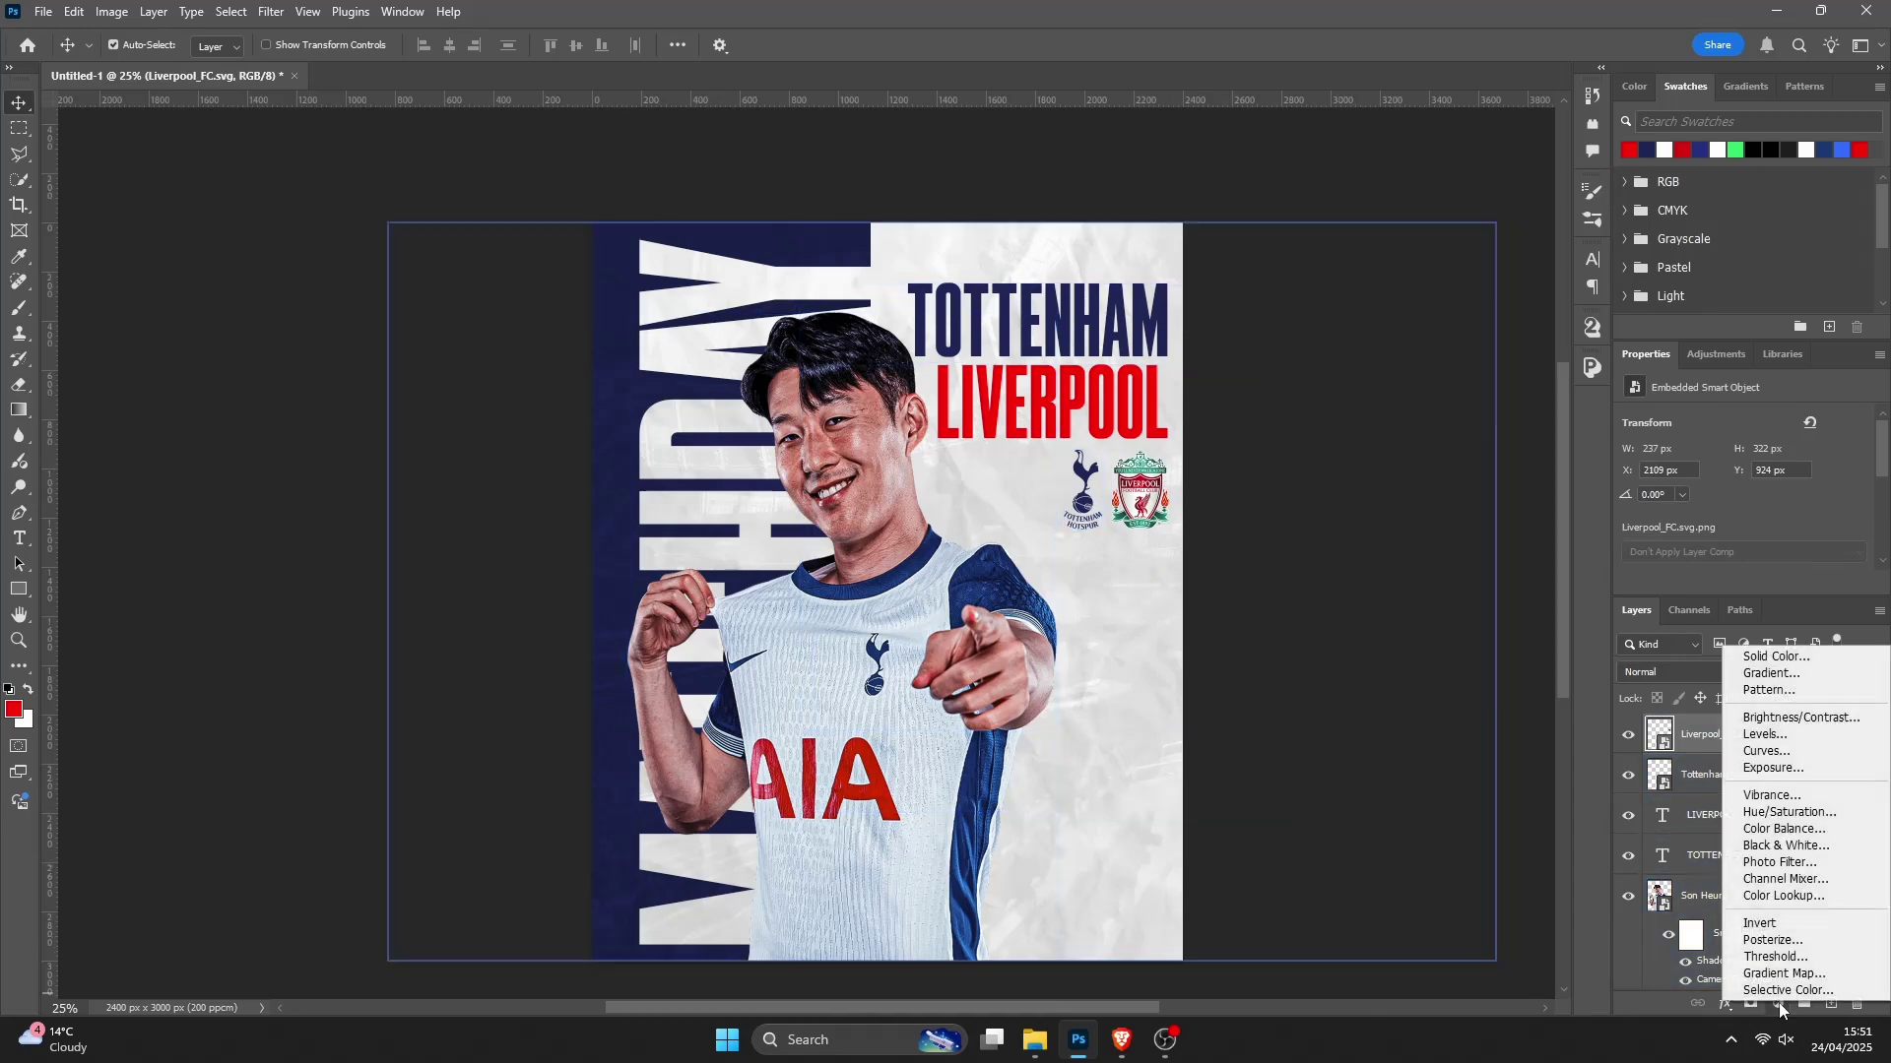
click(1780, 673)
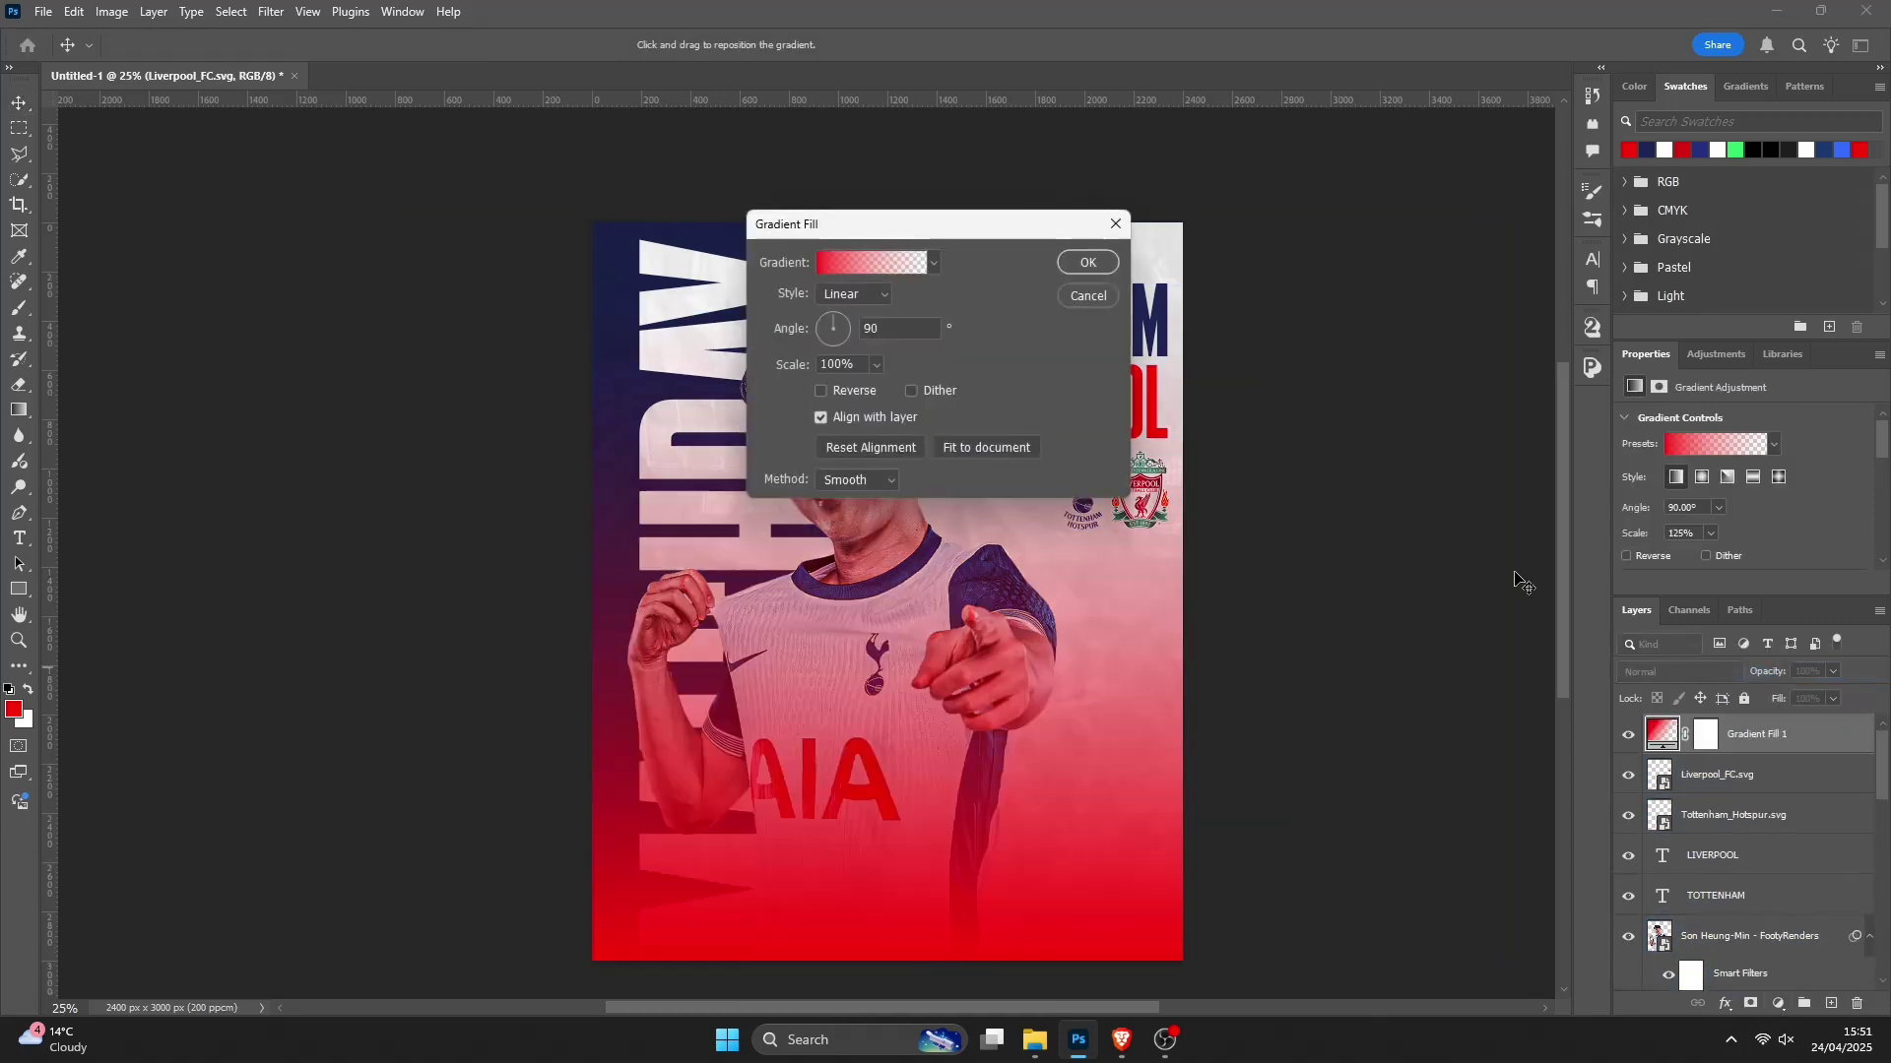
Step: Set the gradient's starting color stop at location 0 to navy 132257
click(888, 263)
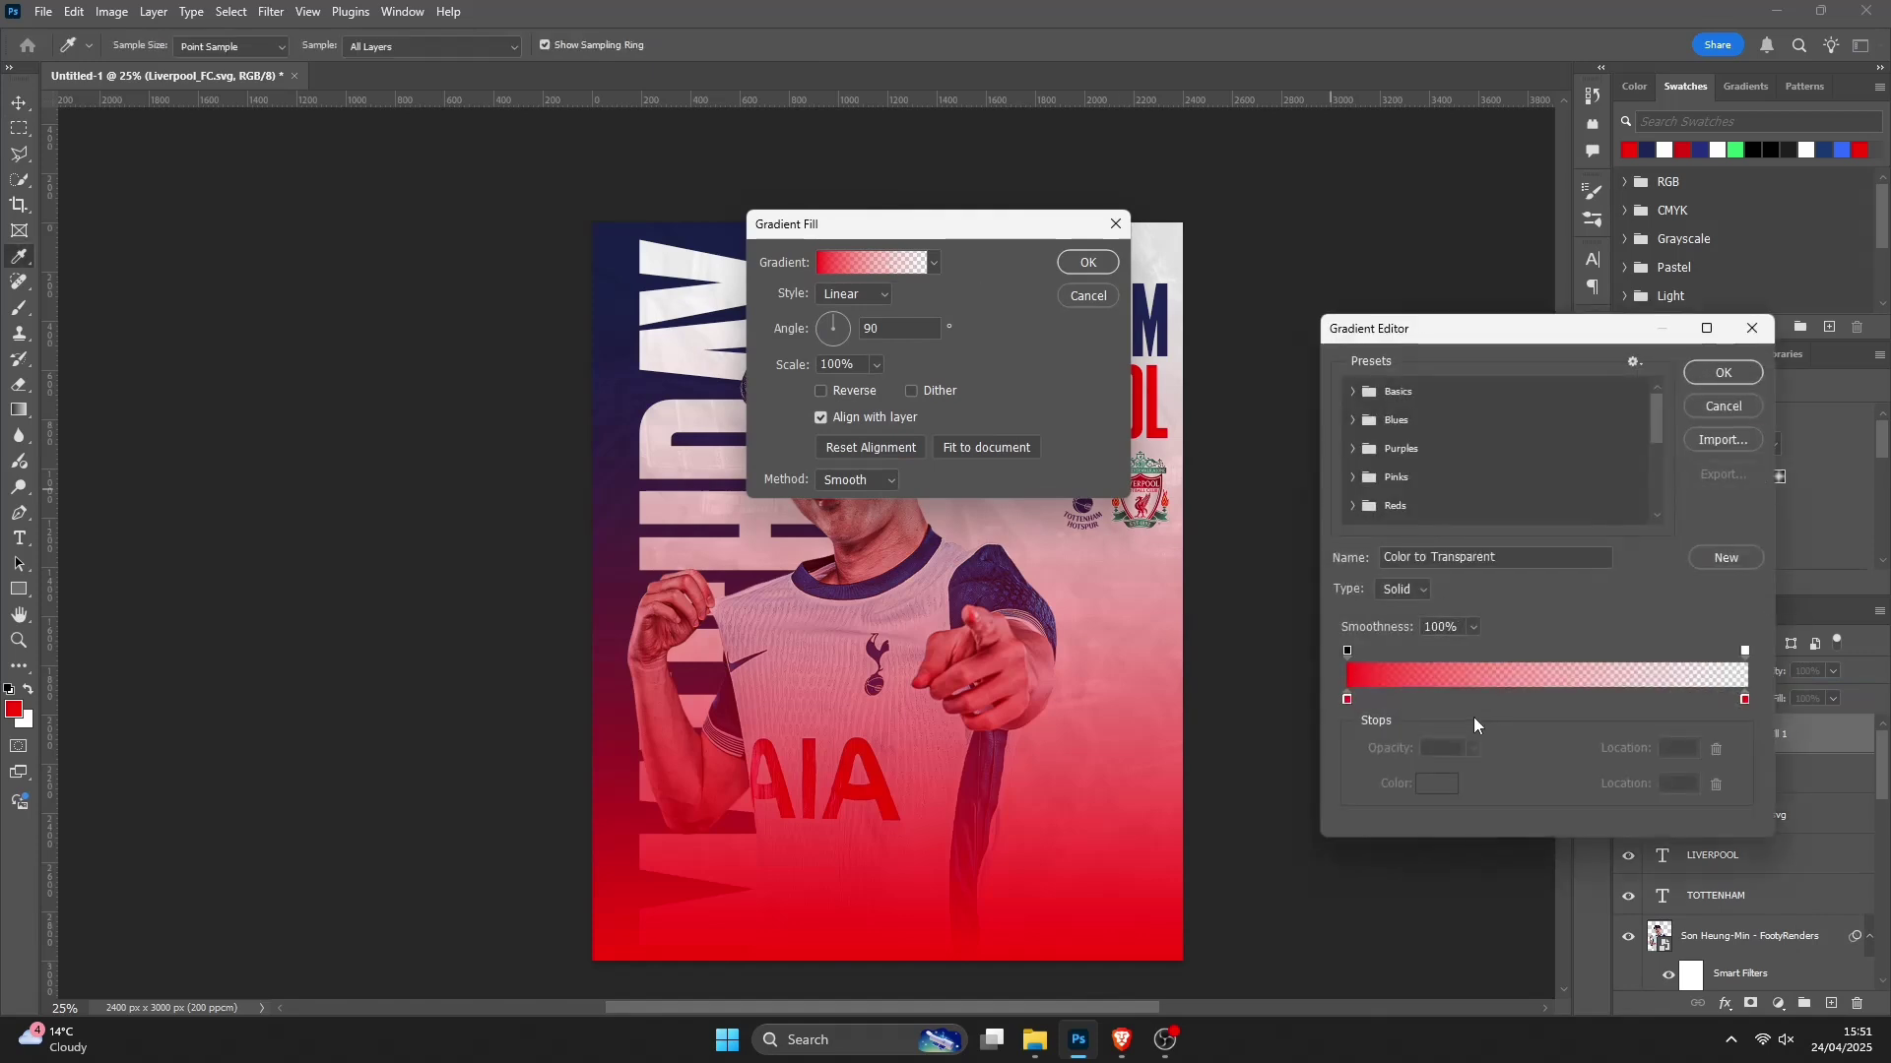
click(1346, 700)
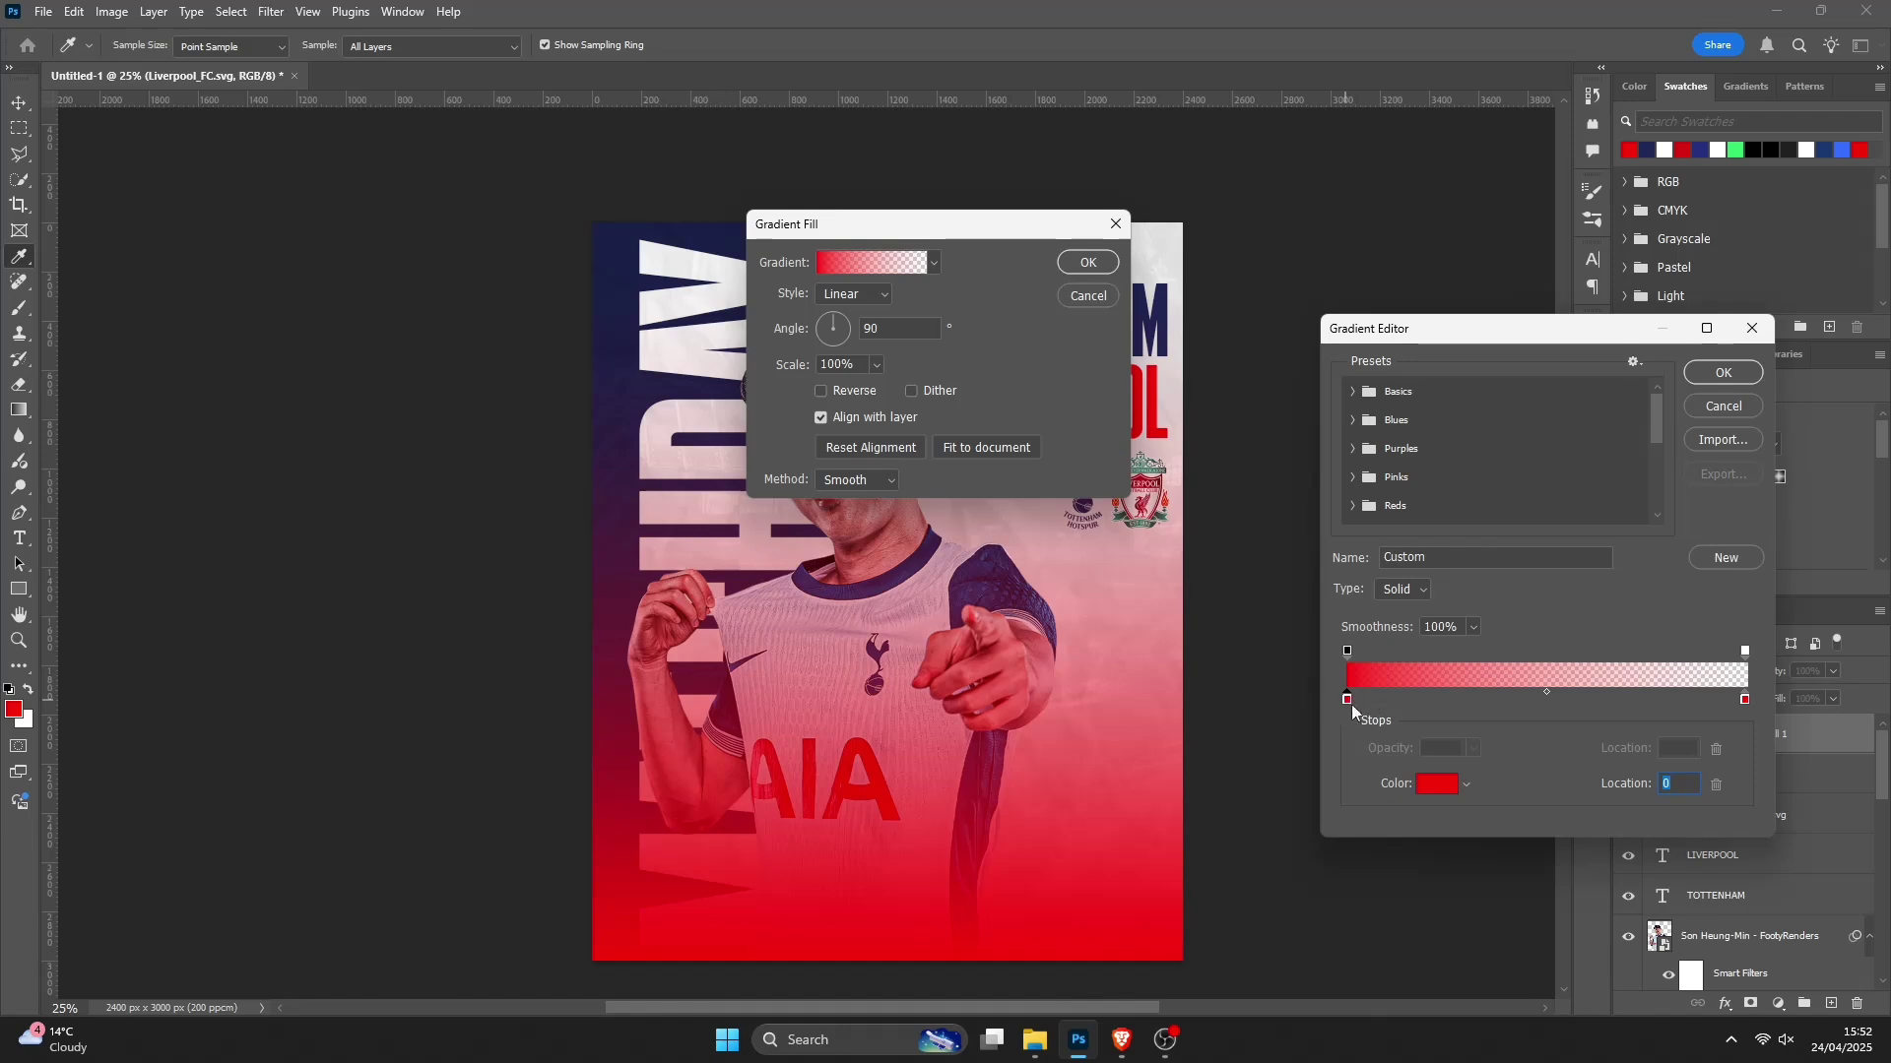
click(1432, 786)
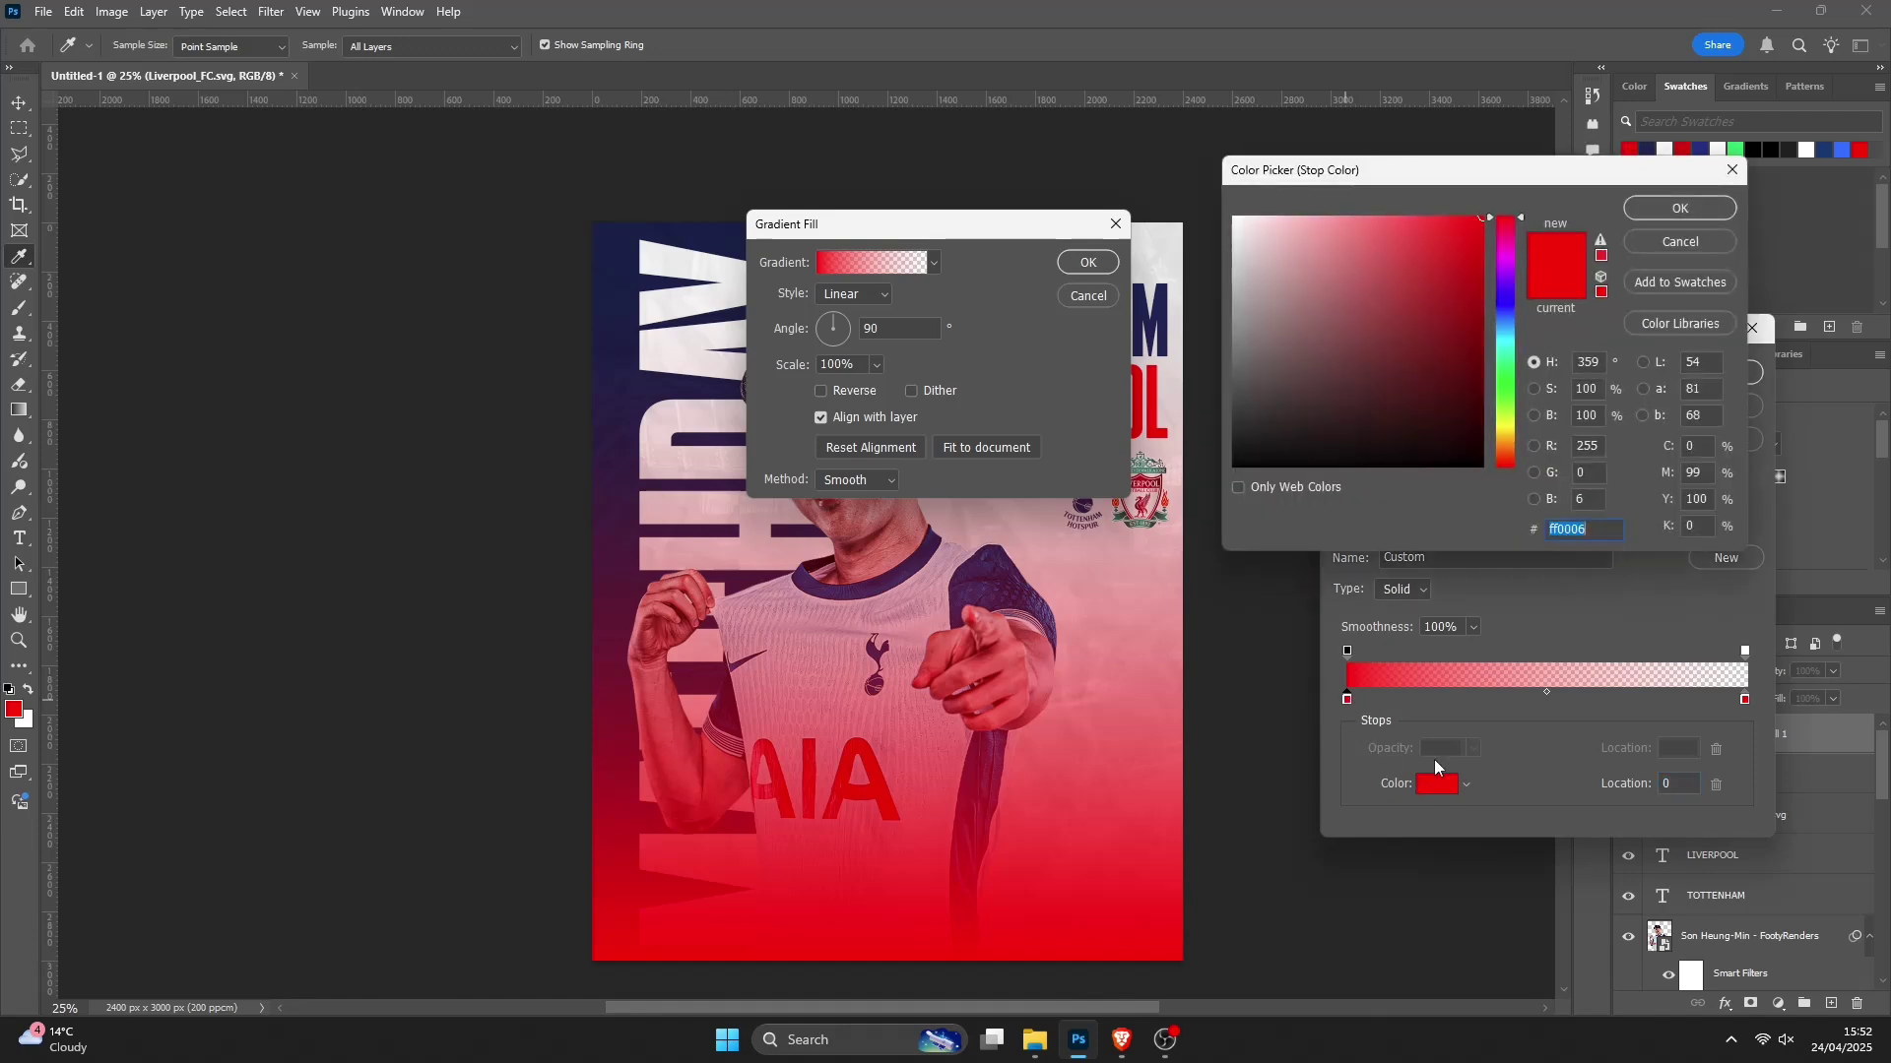
drag(1632, 174, 1599, 208)
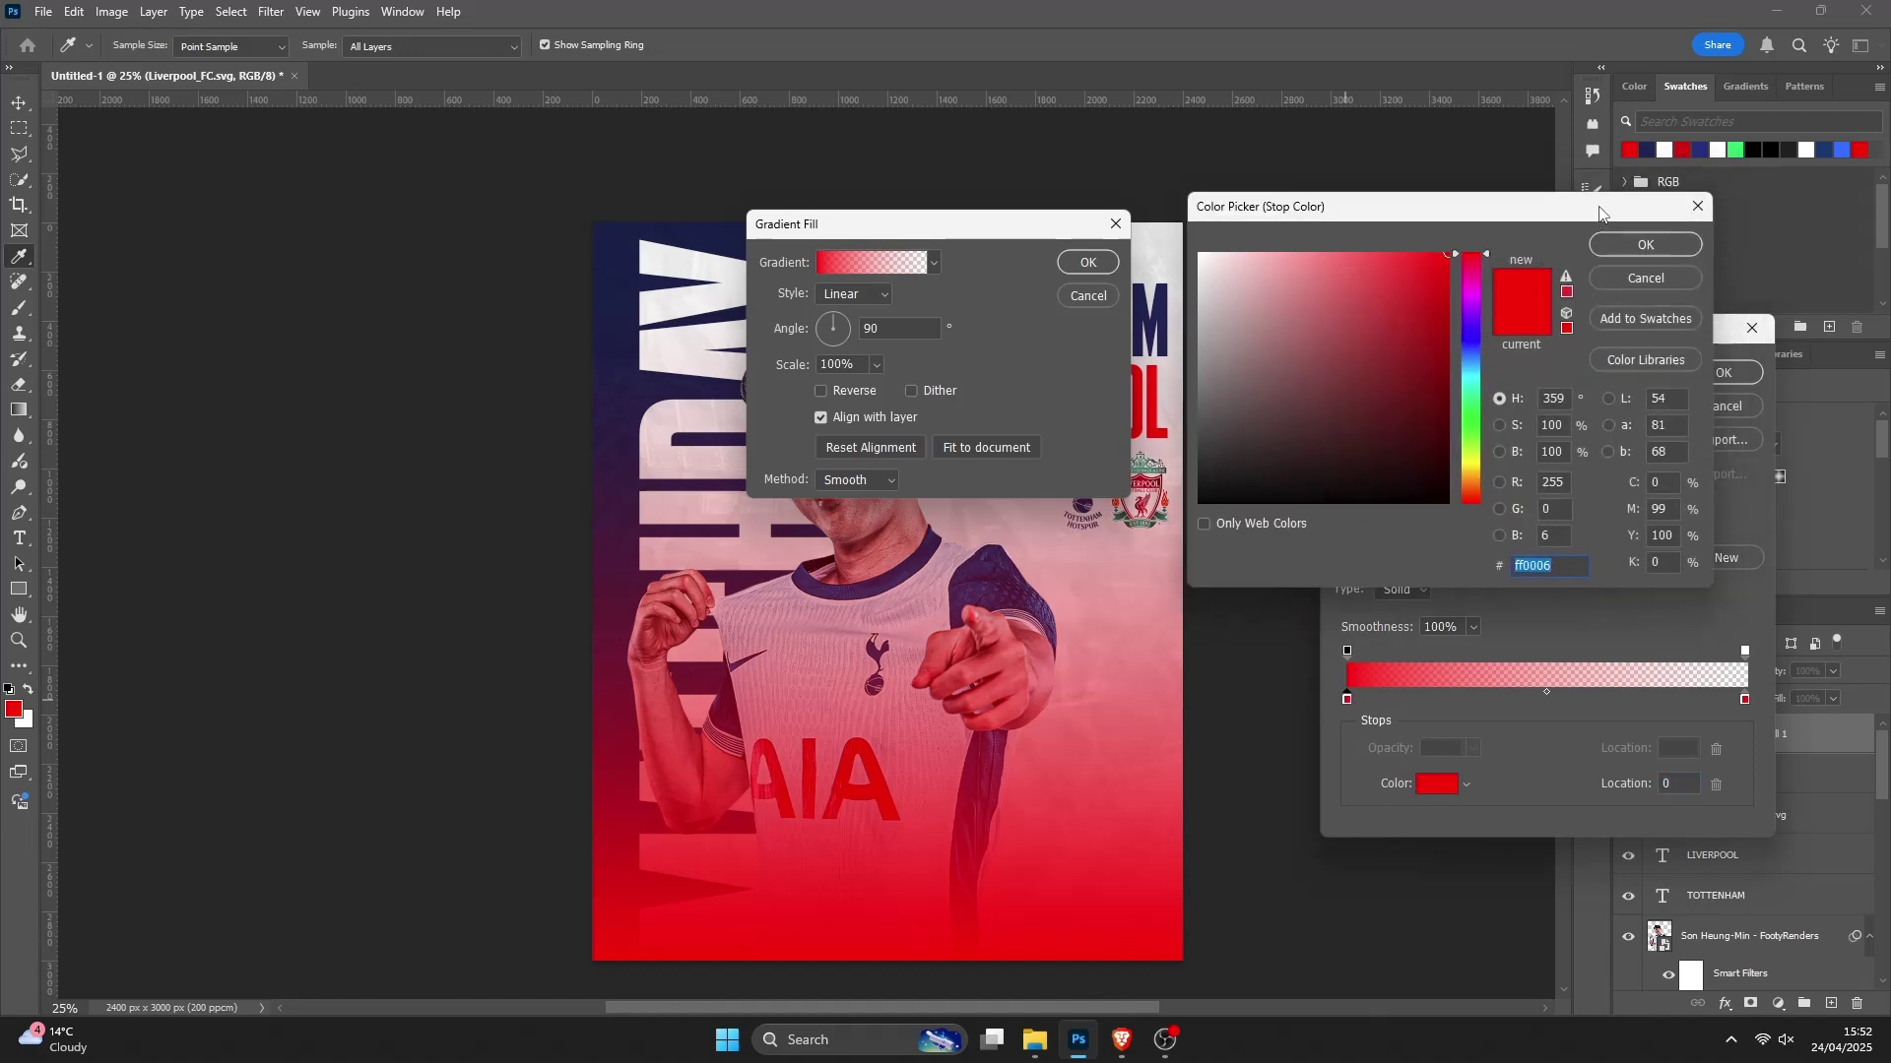
click(1649, 149)
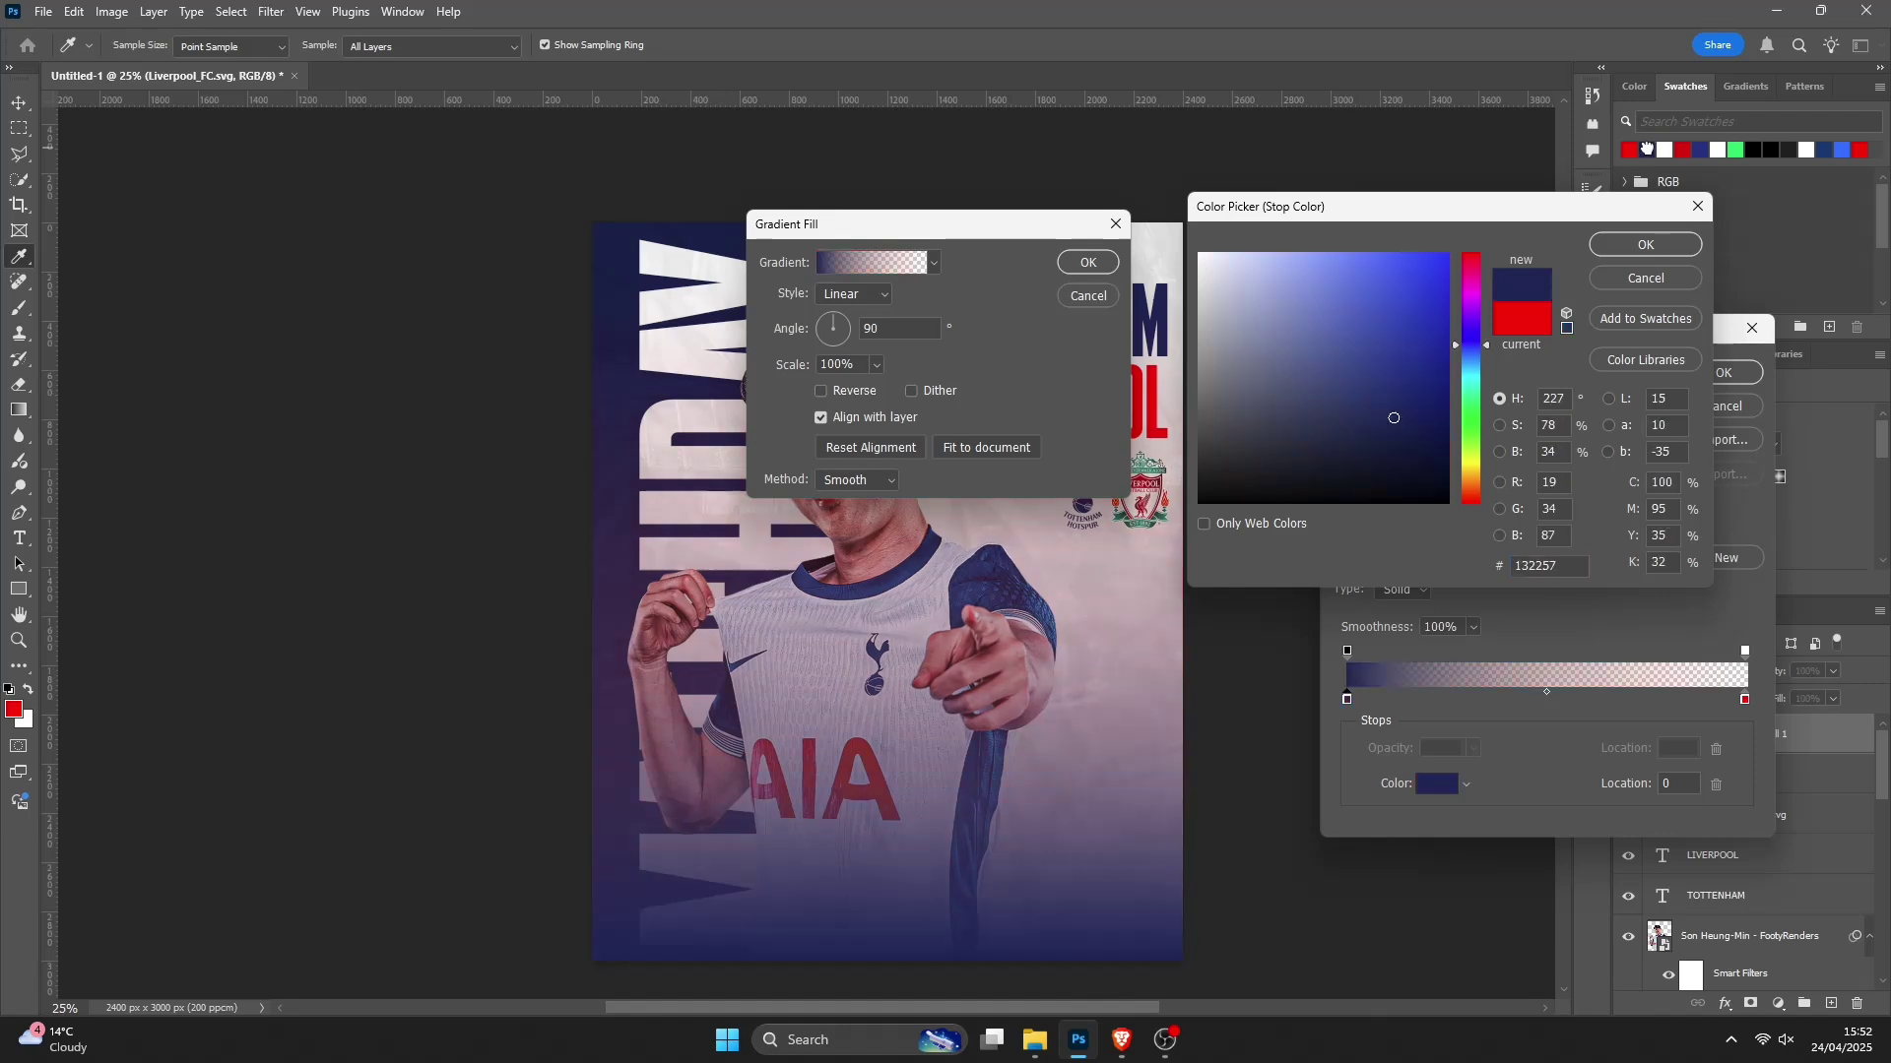
click(1651, 252)
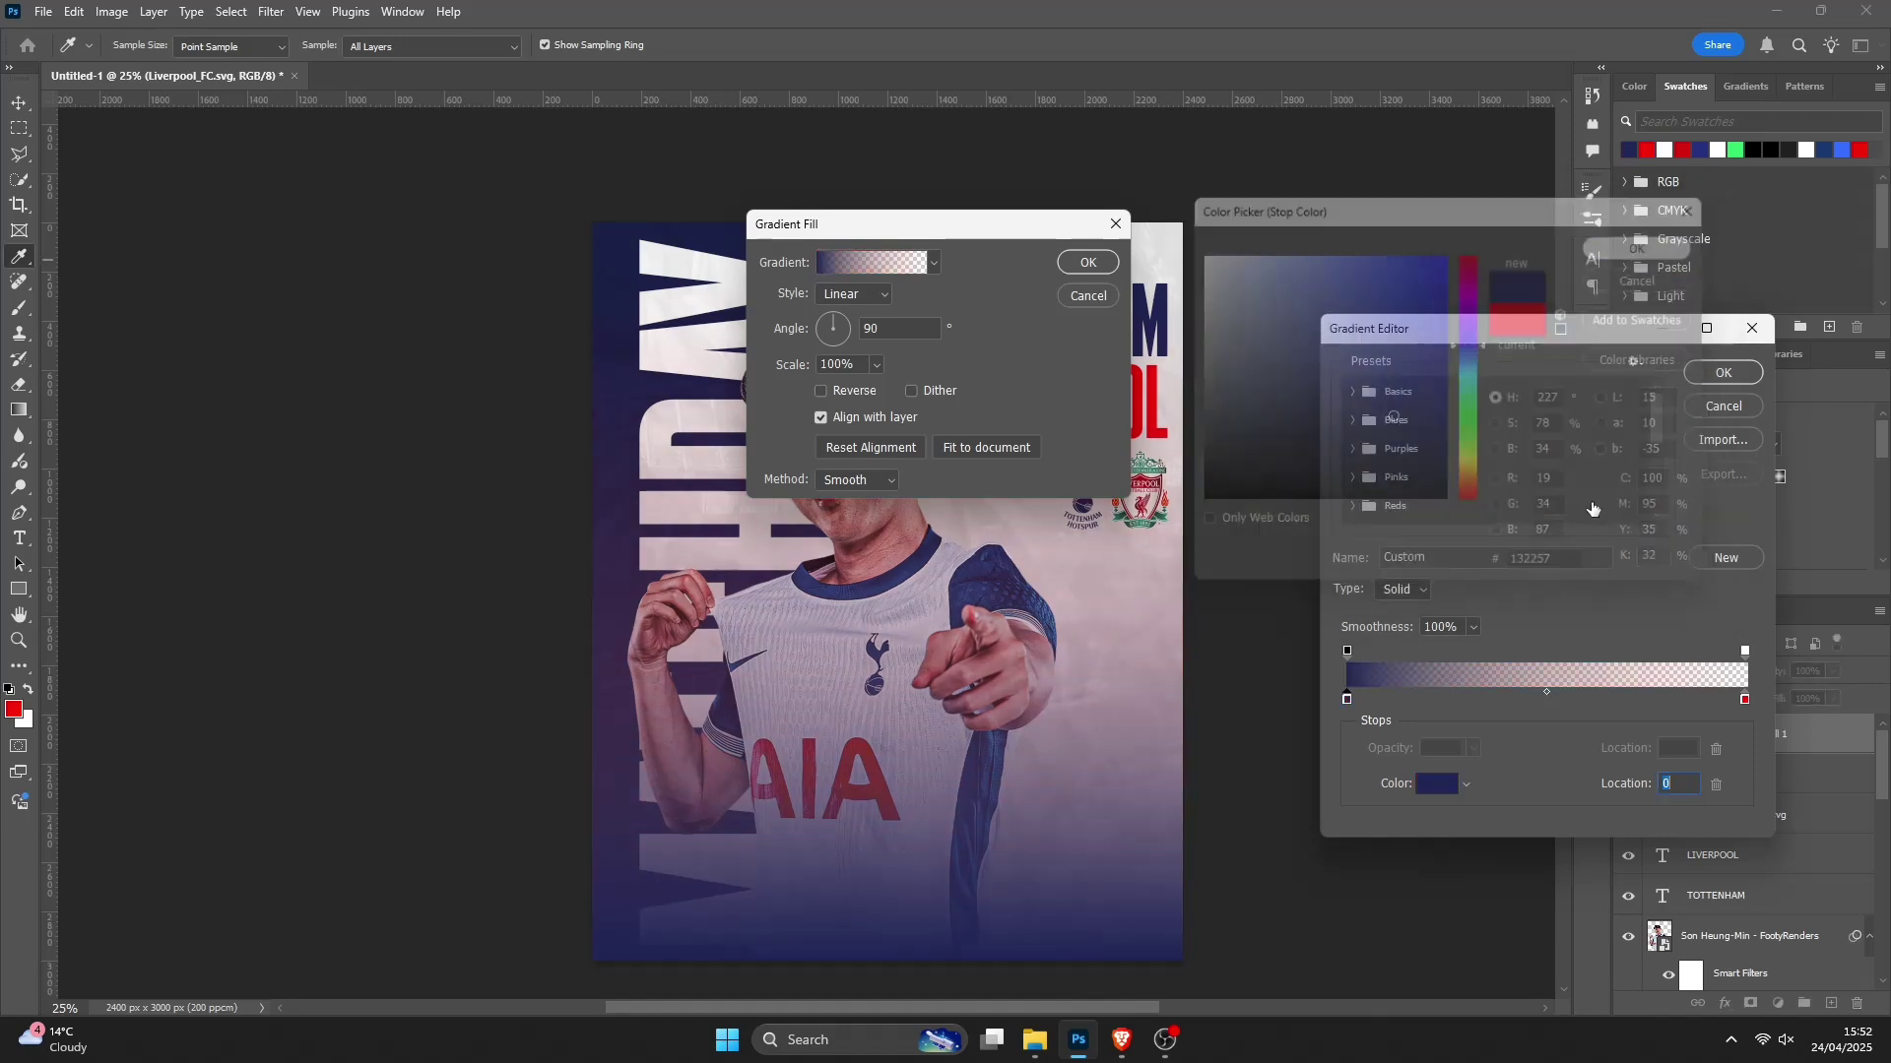
Step: Recolor the gradient's end color stop at location 100 with the same navy swatch
click(1745, 701)
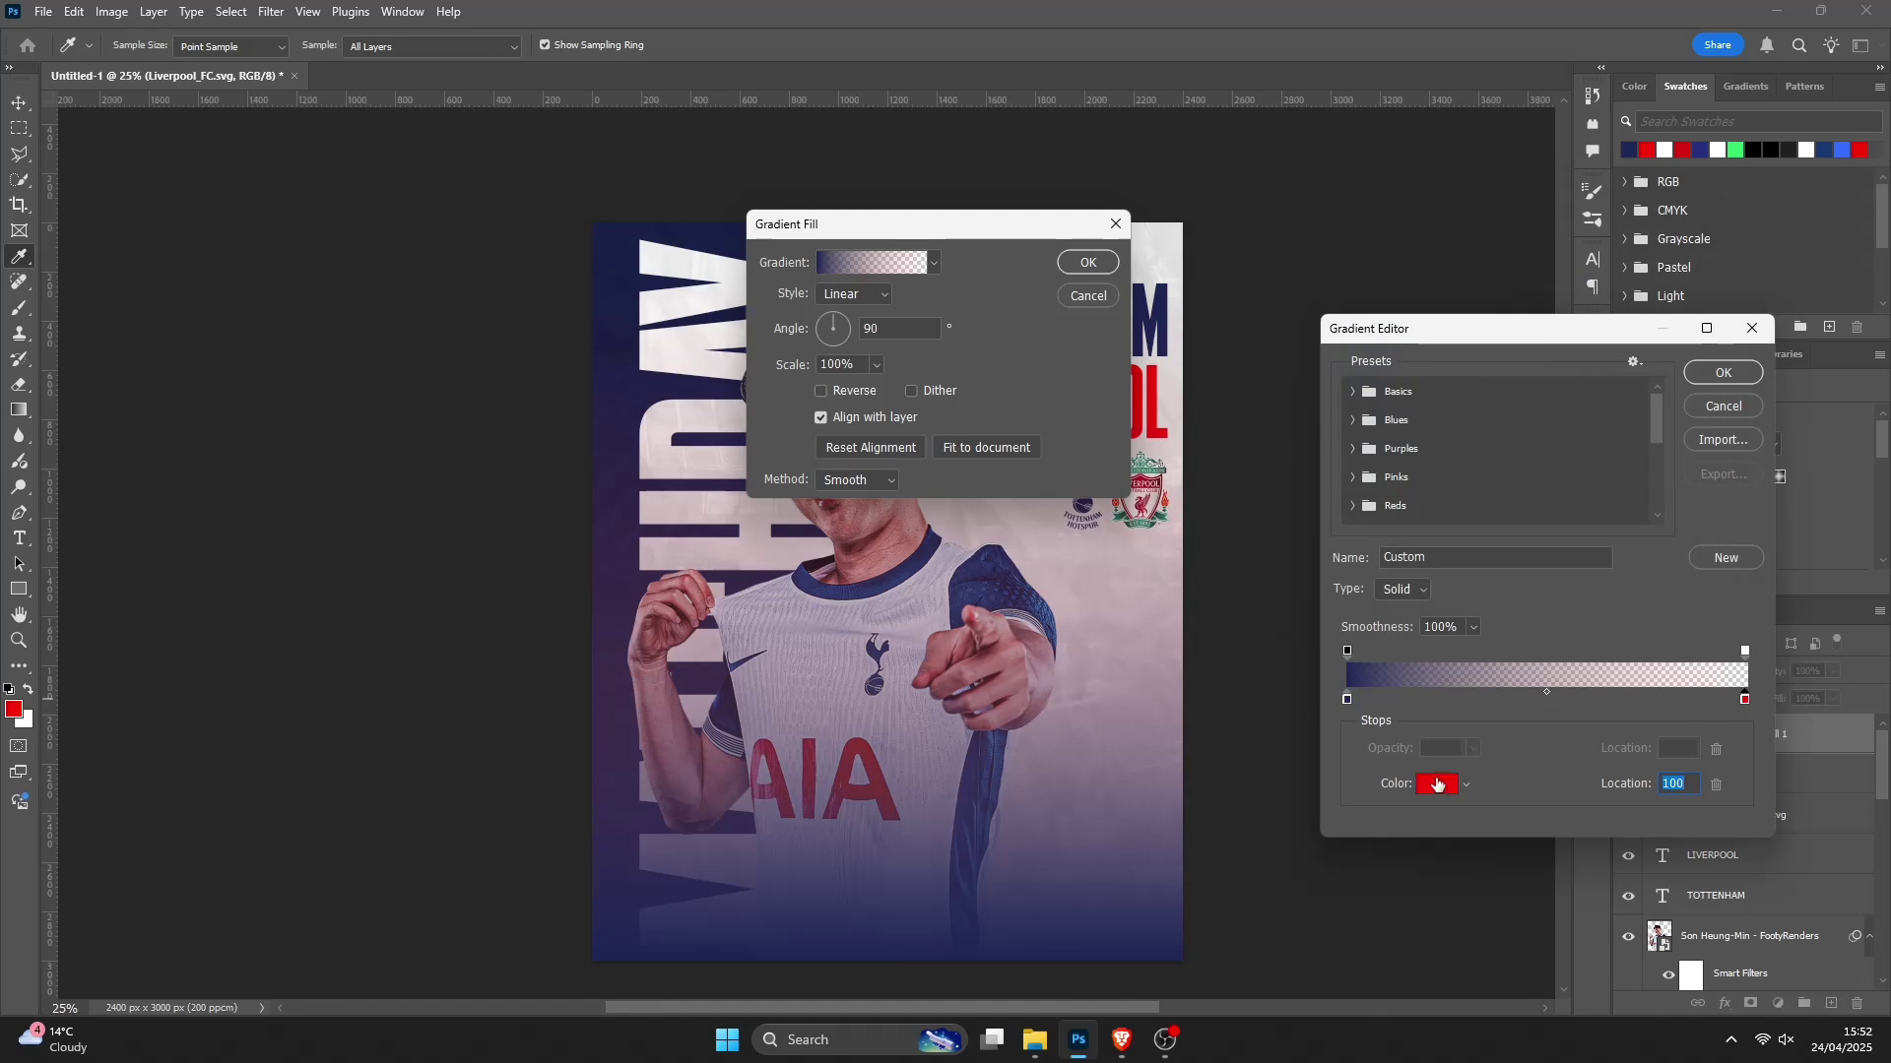
click(1436, 785)
click(1631, 148)
click(1643, 255)
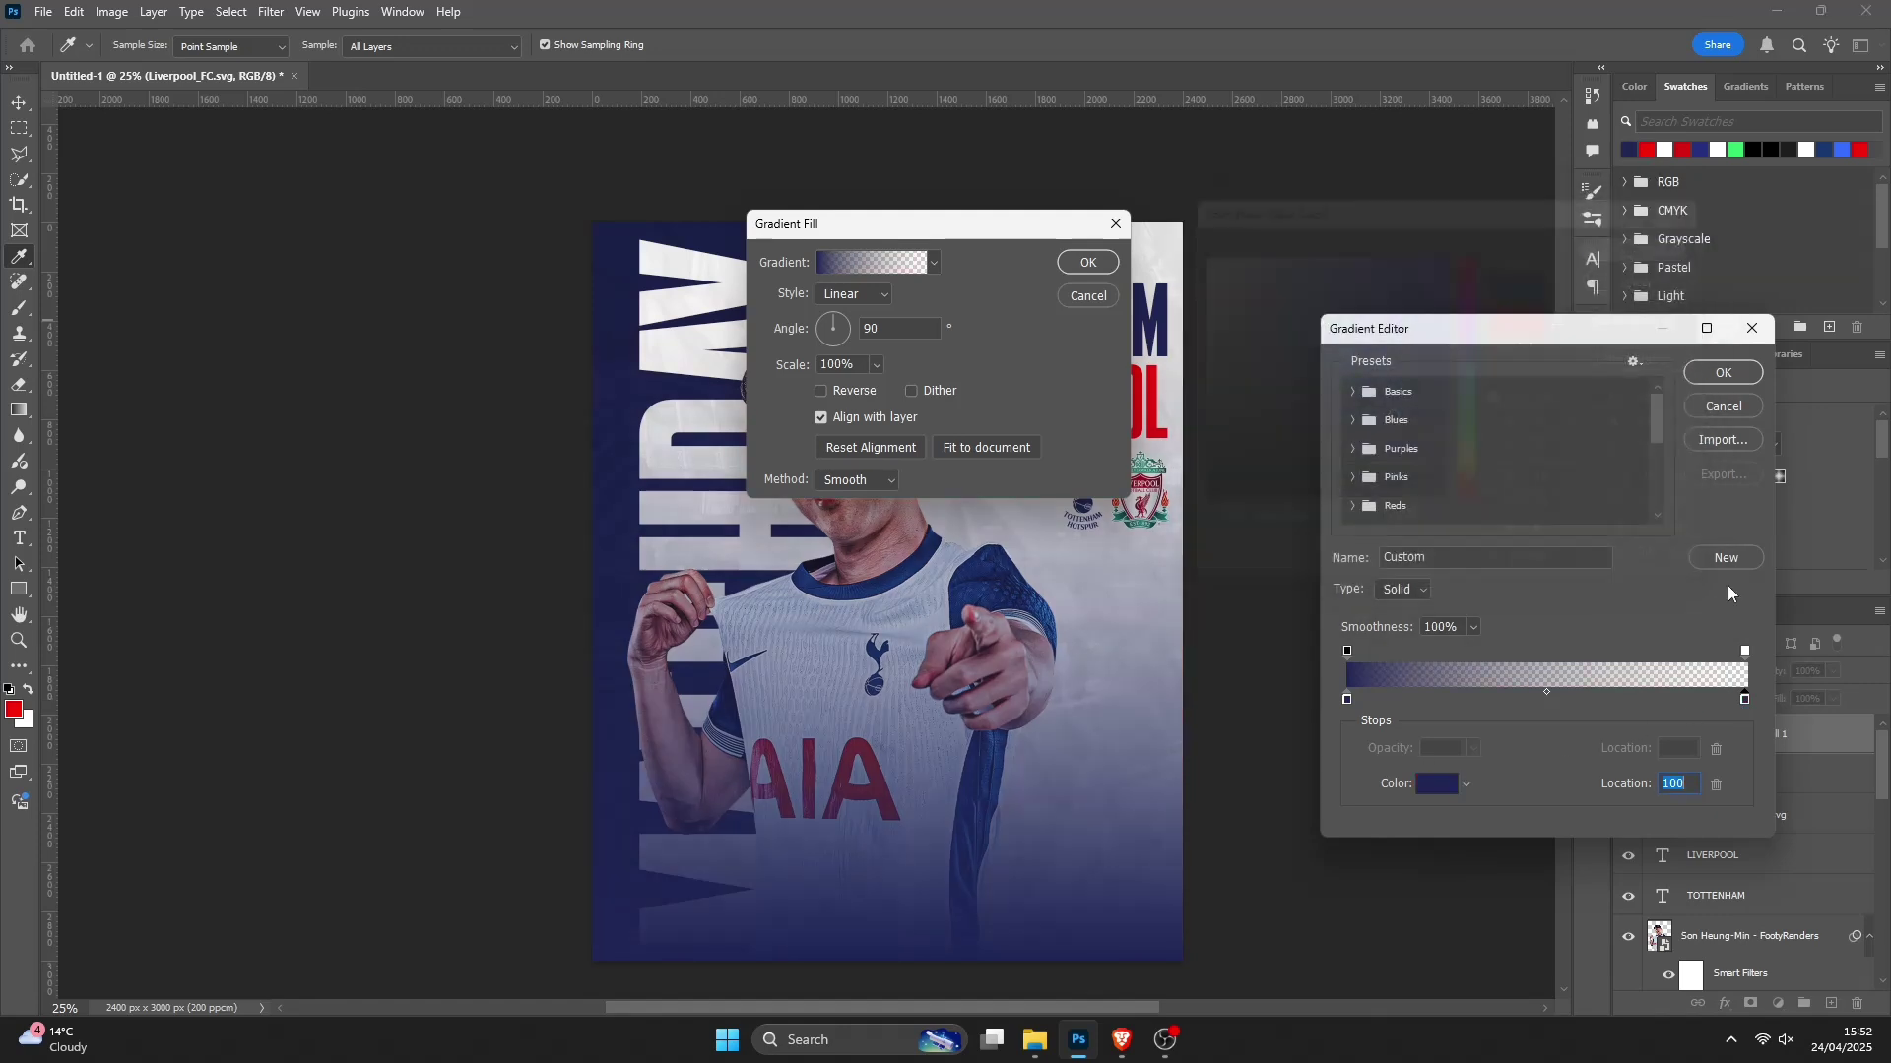
Step: Move the gradient's 0% opacity stop to location 62 and apply the linear 90° gradient fill
drag(1745, 651, 1599, 657)
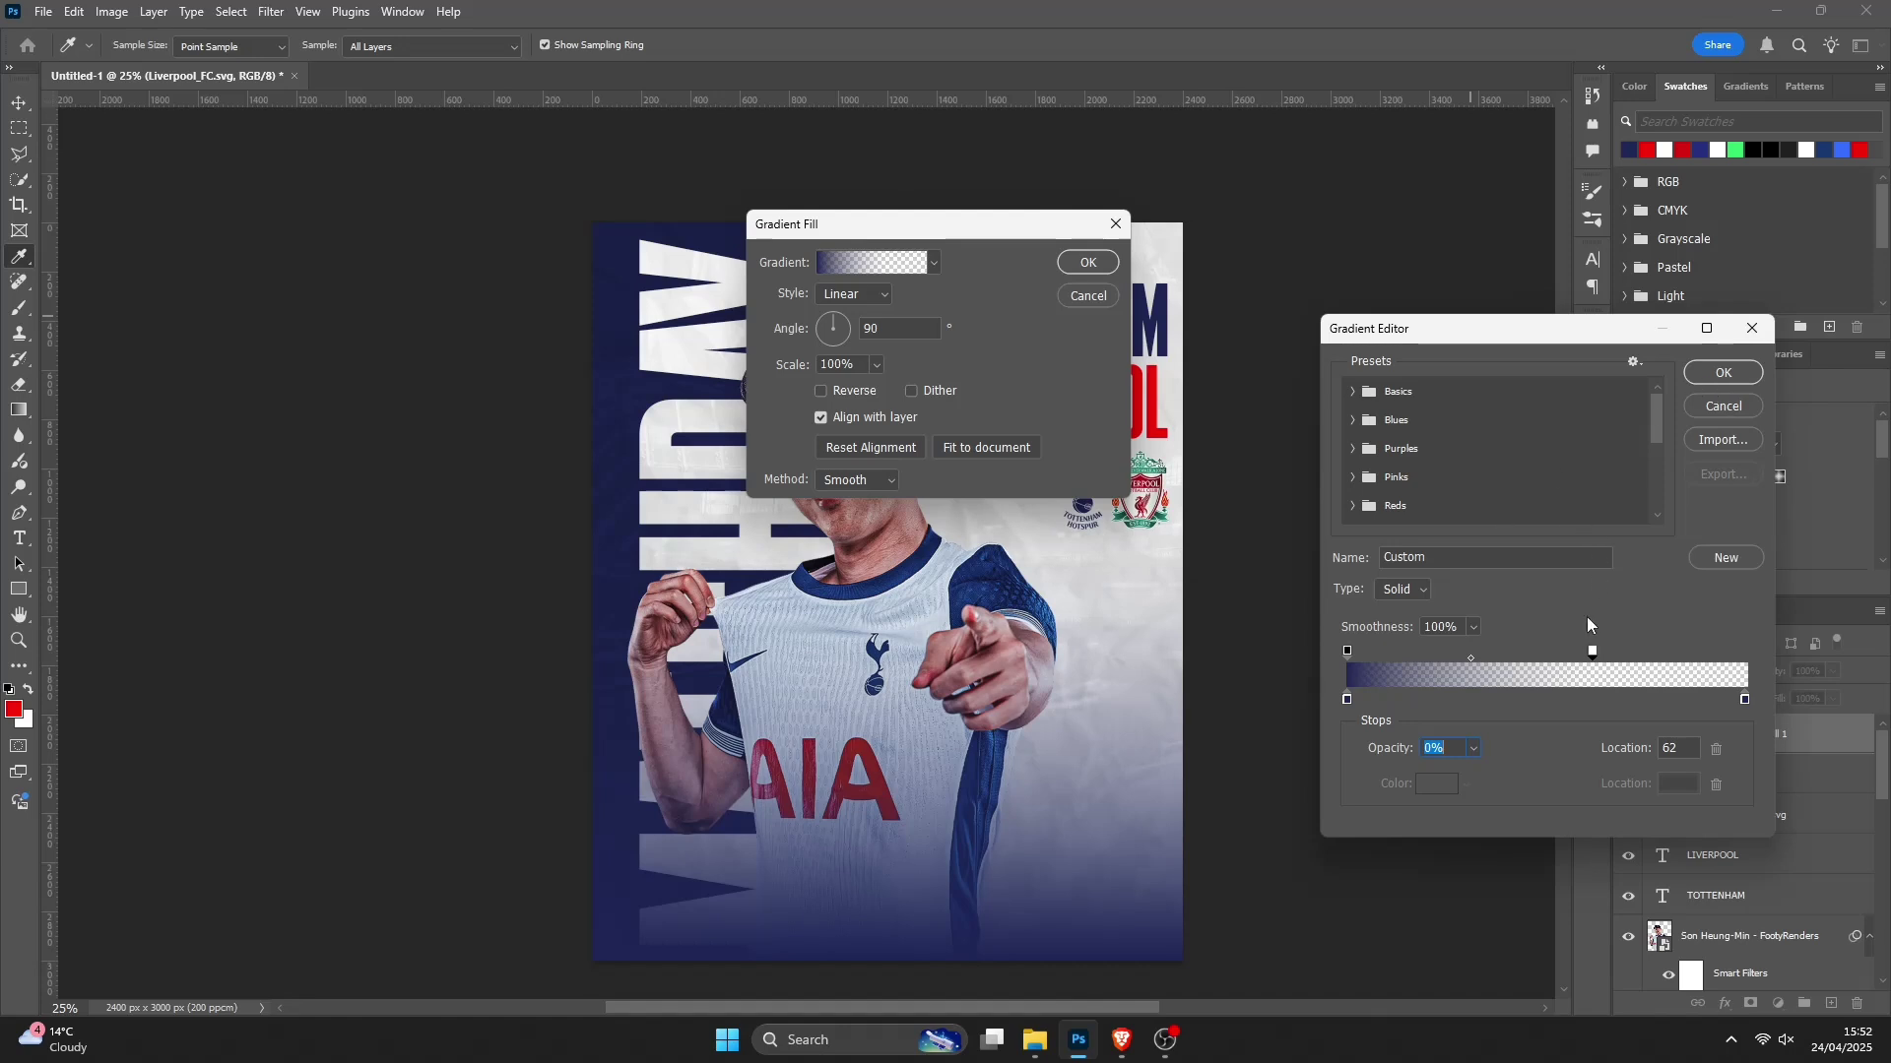
click(1713, 379)
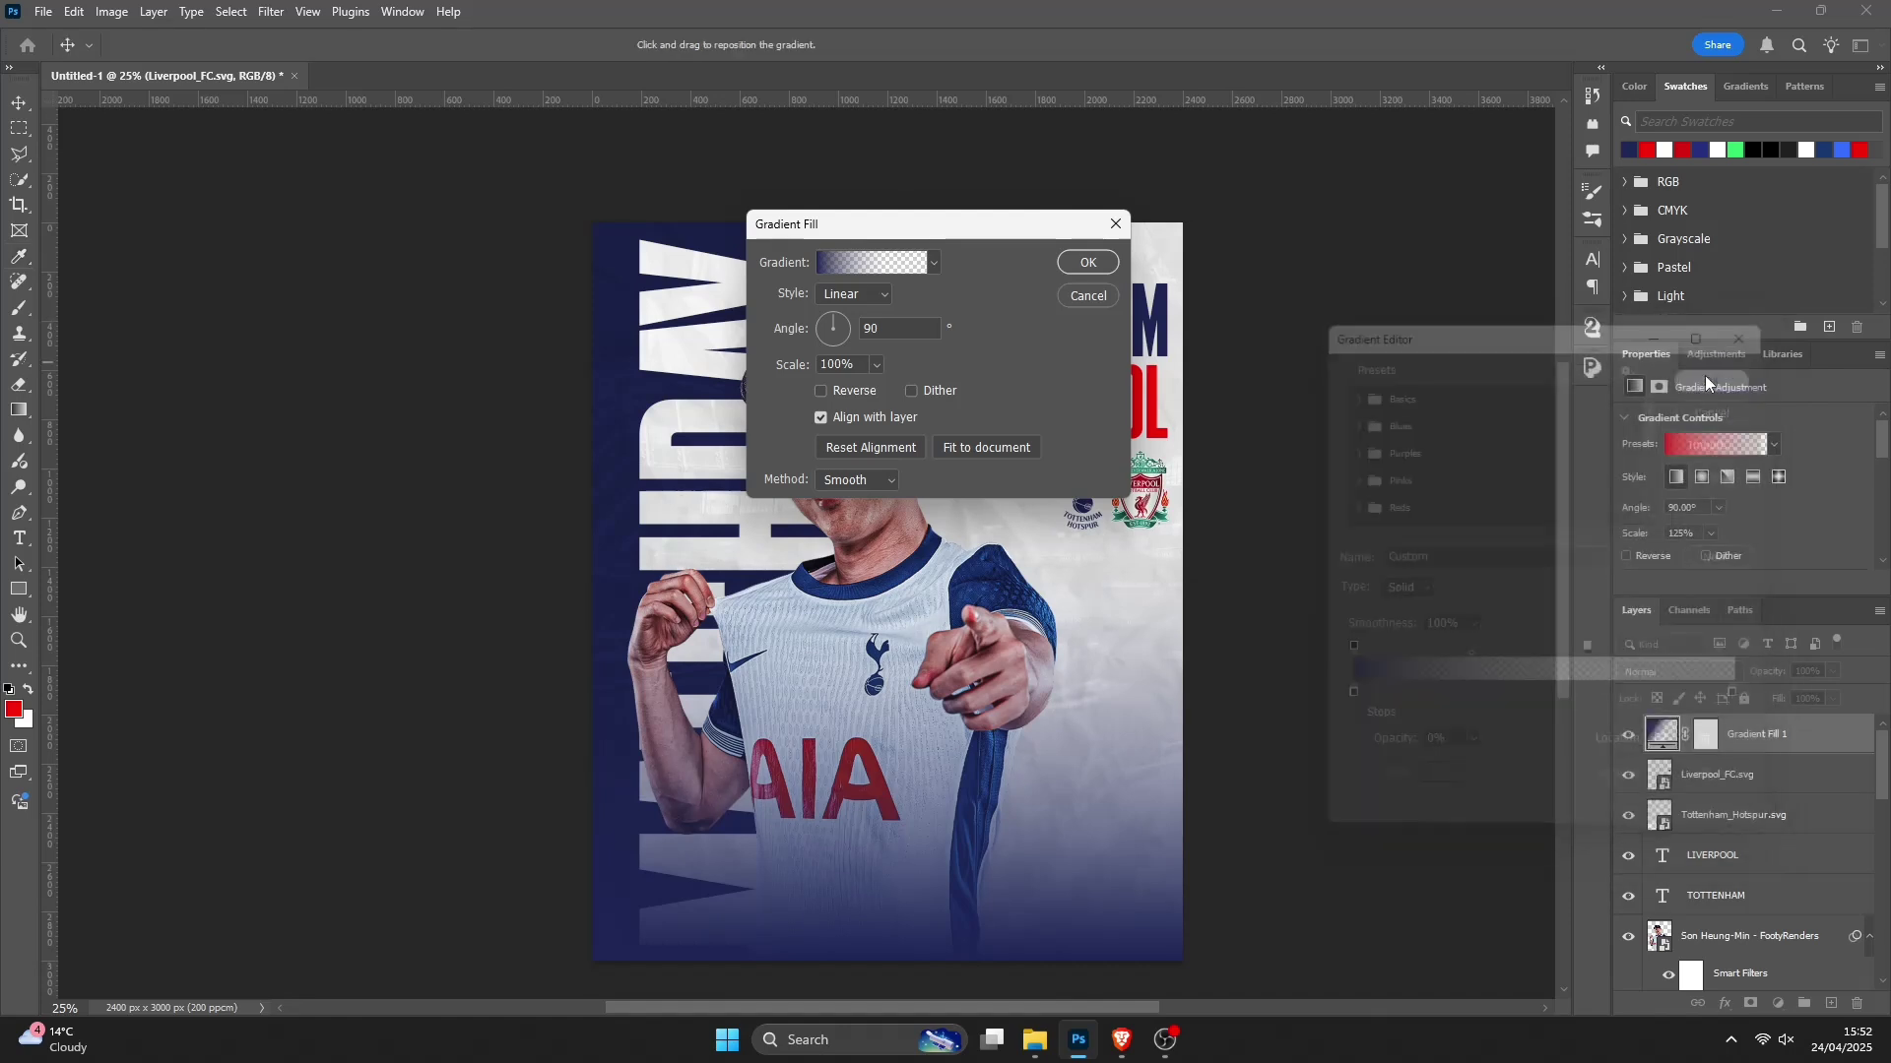
click(1089, 262)
Step: Lower the gradient fill layer's opacity to 54%
click(1832, 674)
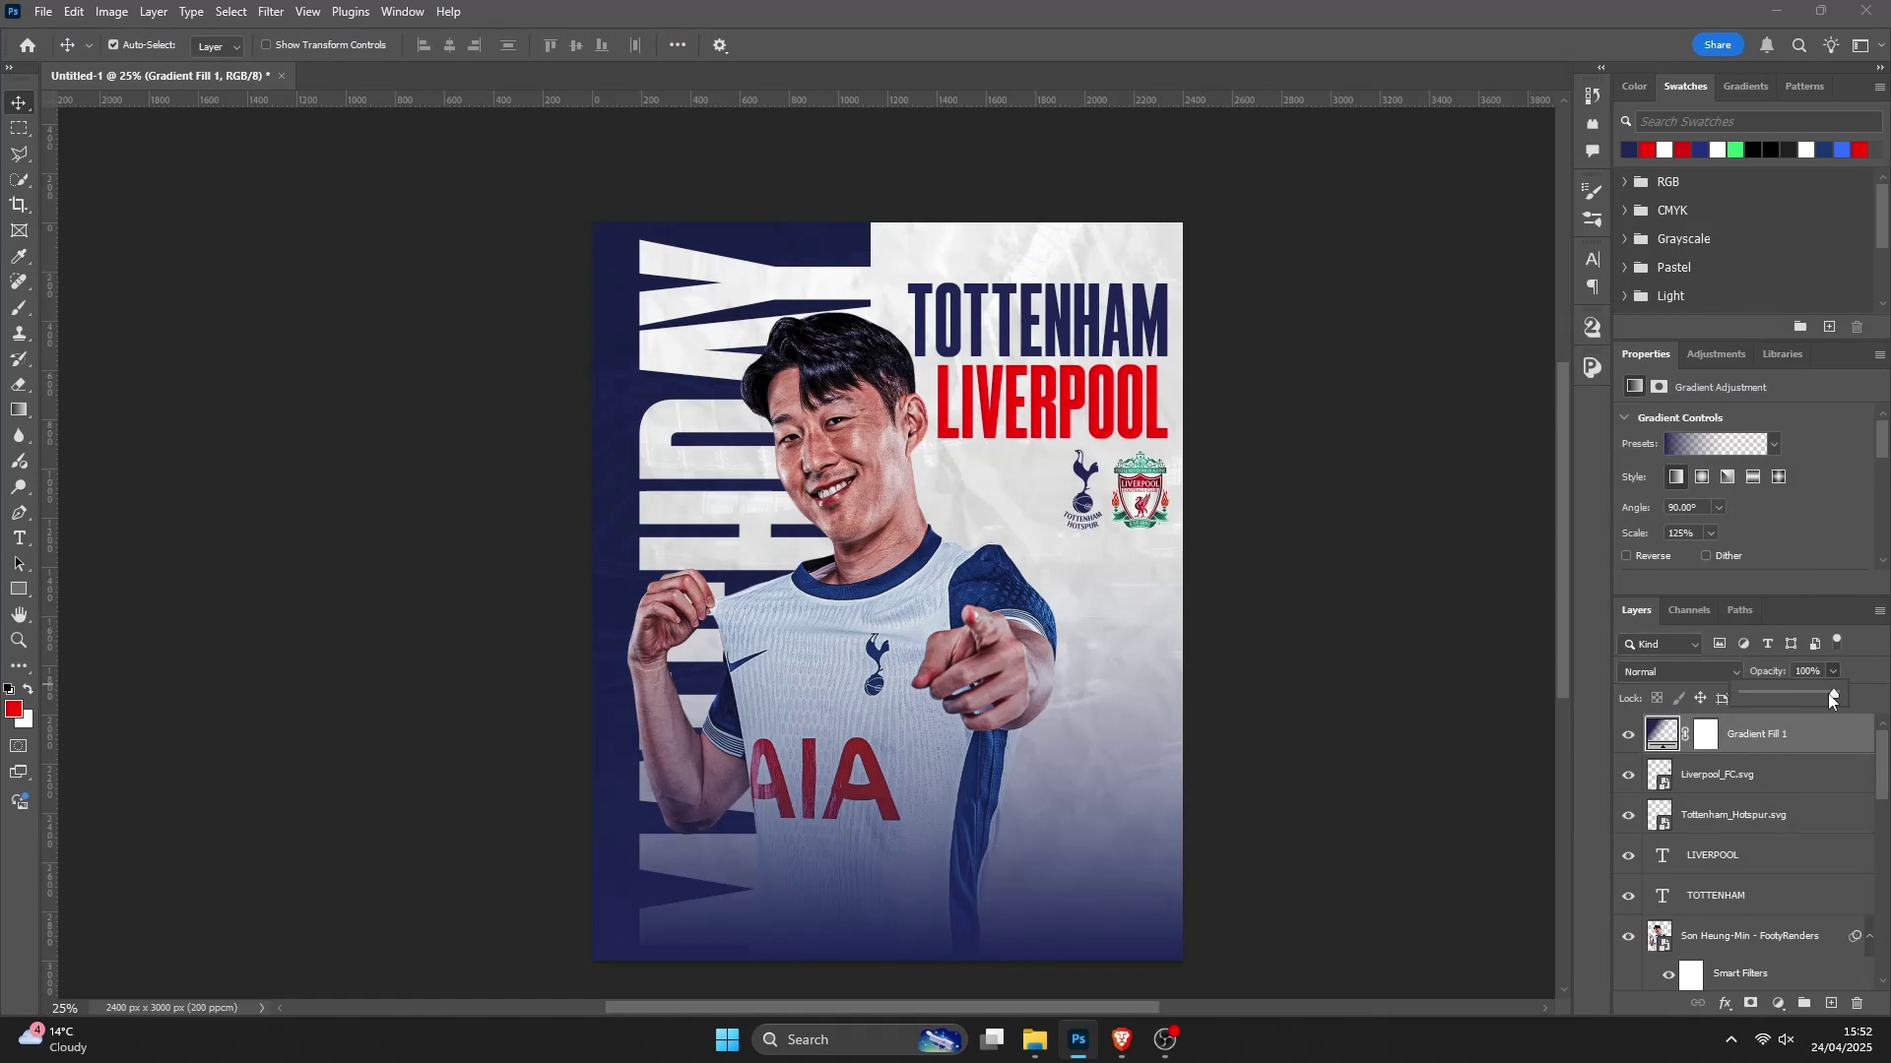
mouse_move(1826, 693)
mouse_down()
mouse_move(1710, 701)
mouse_move(1796, 697)
mouse_up()
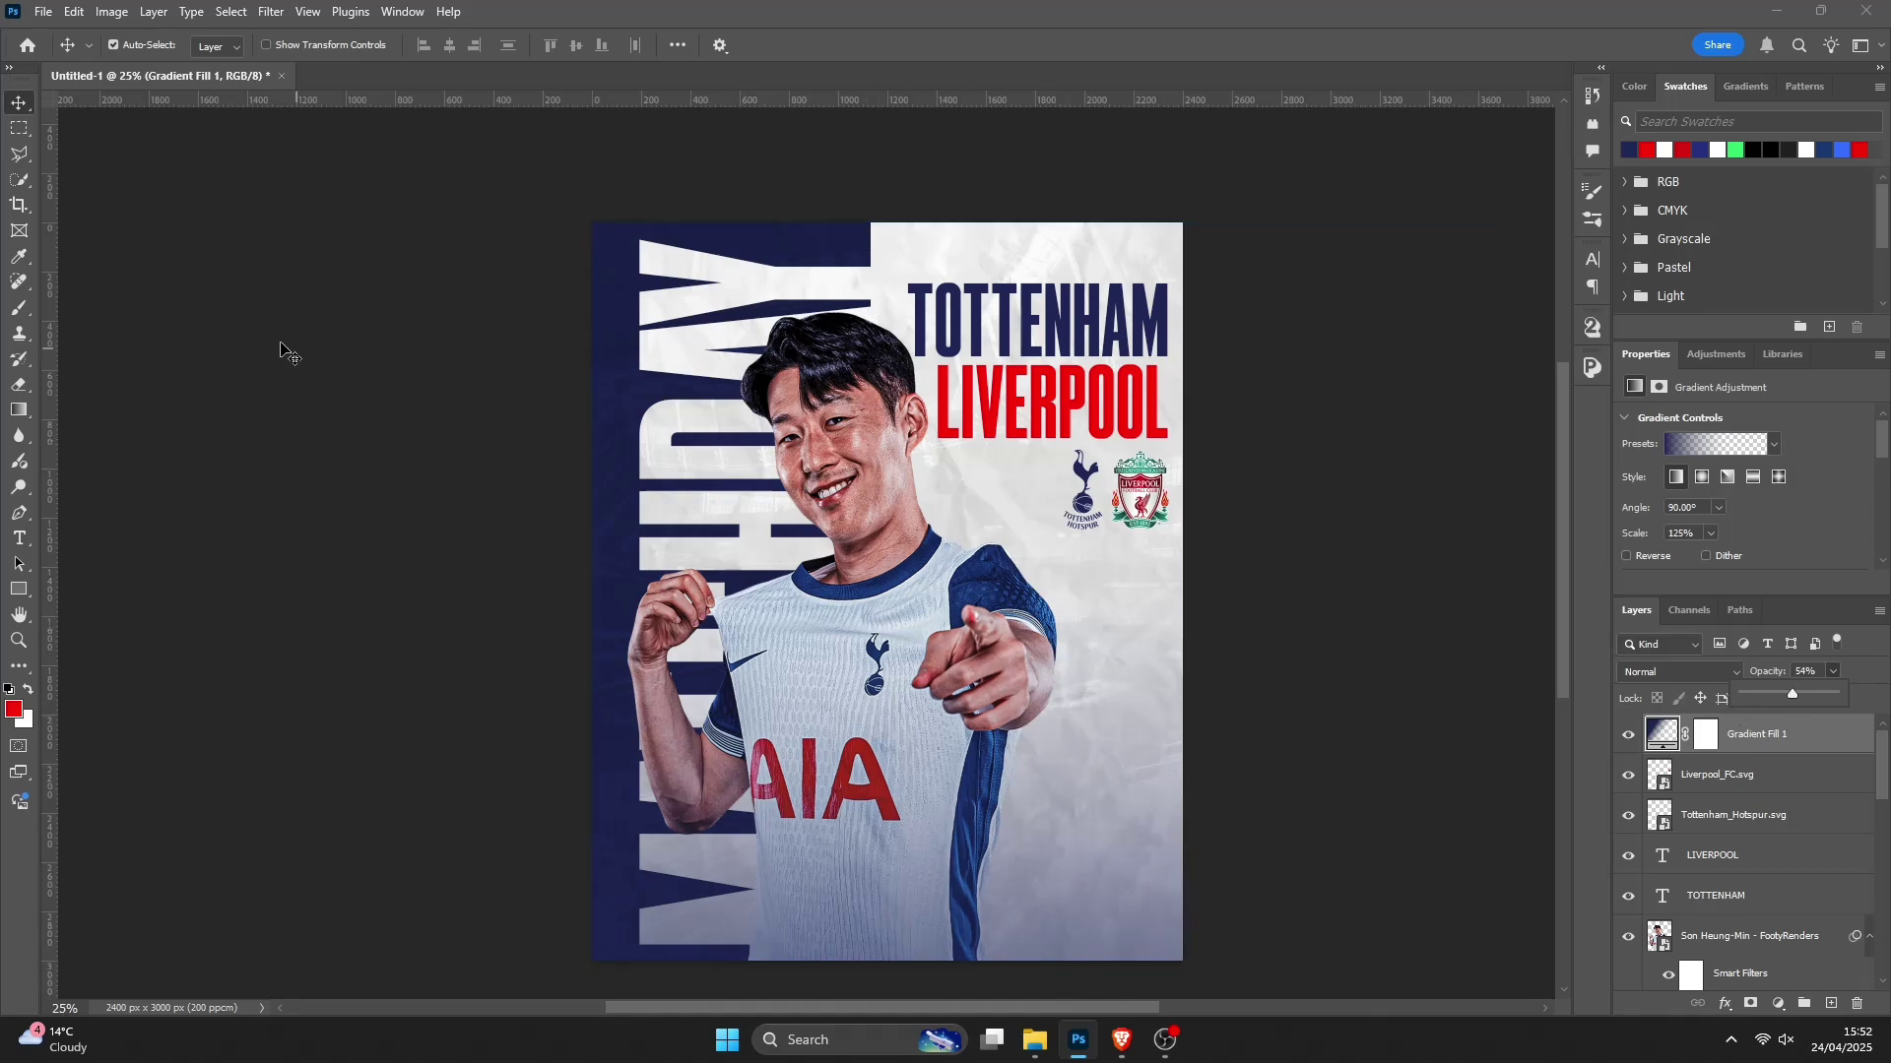
click(289, 287)
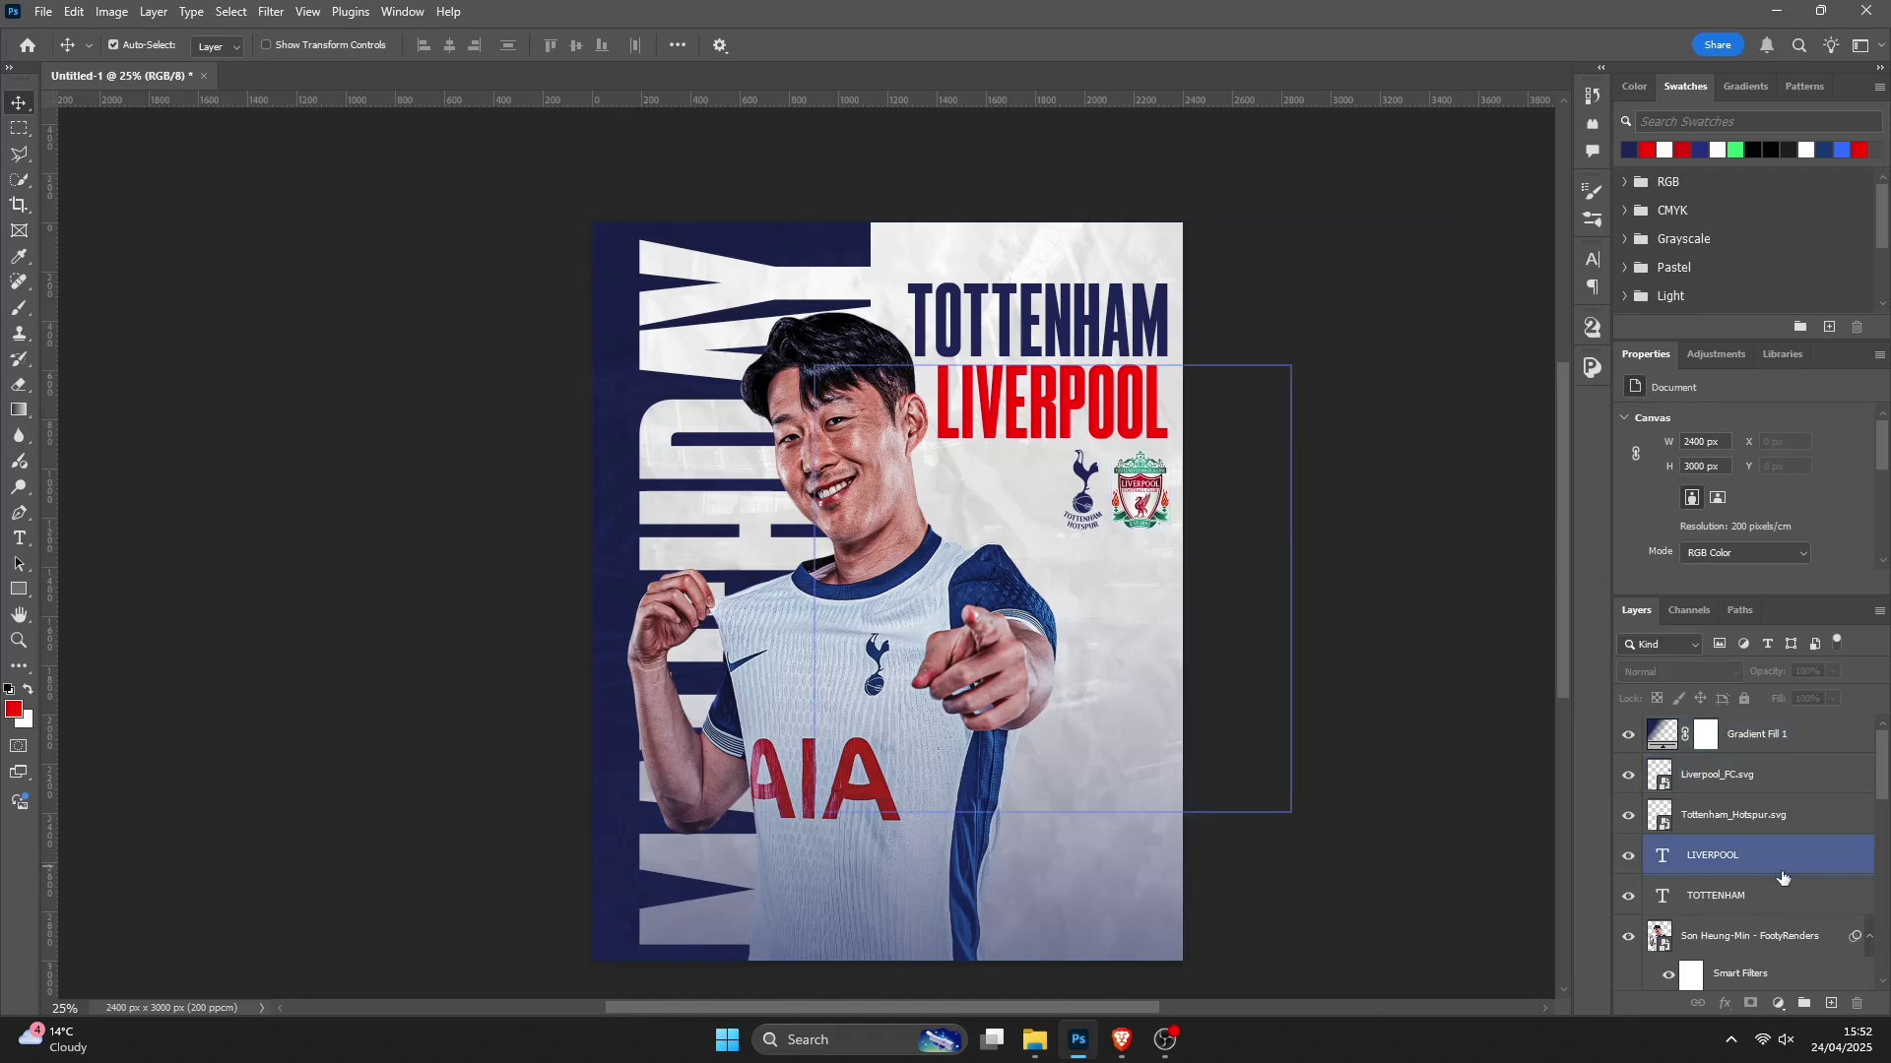
Step: Create a new blank layer above the TOTTENHAM text and clip it to that text
click(1796, 905)
drag(1718, 908, 1828, 992)
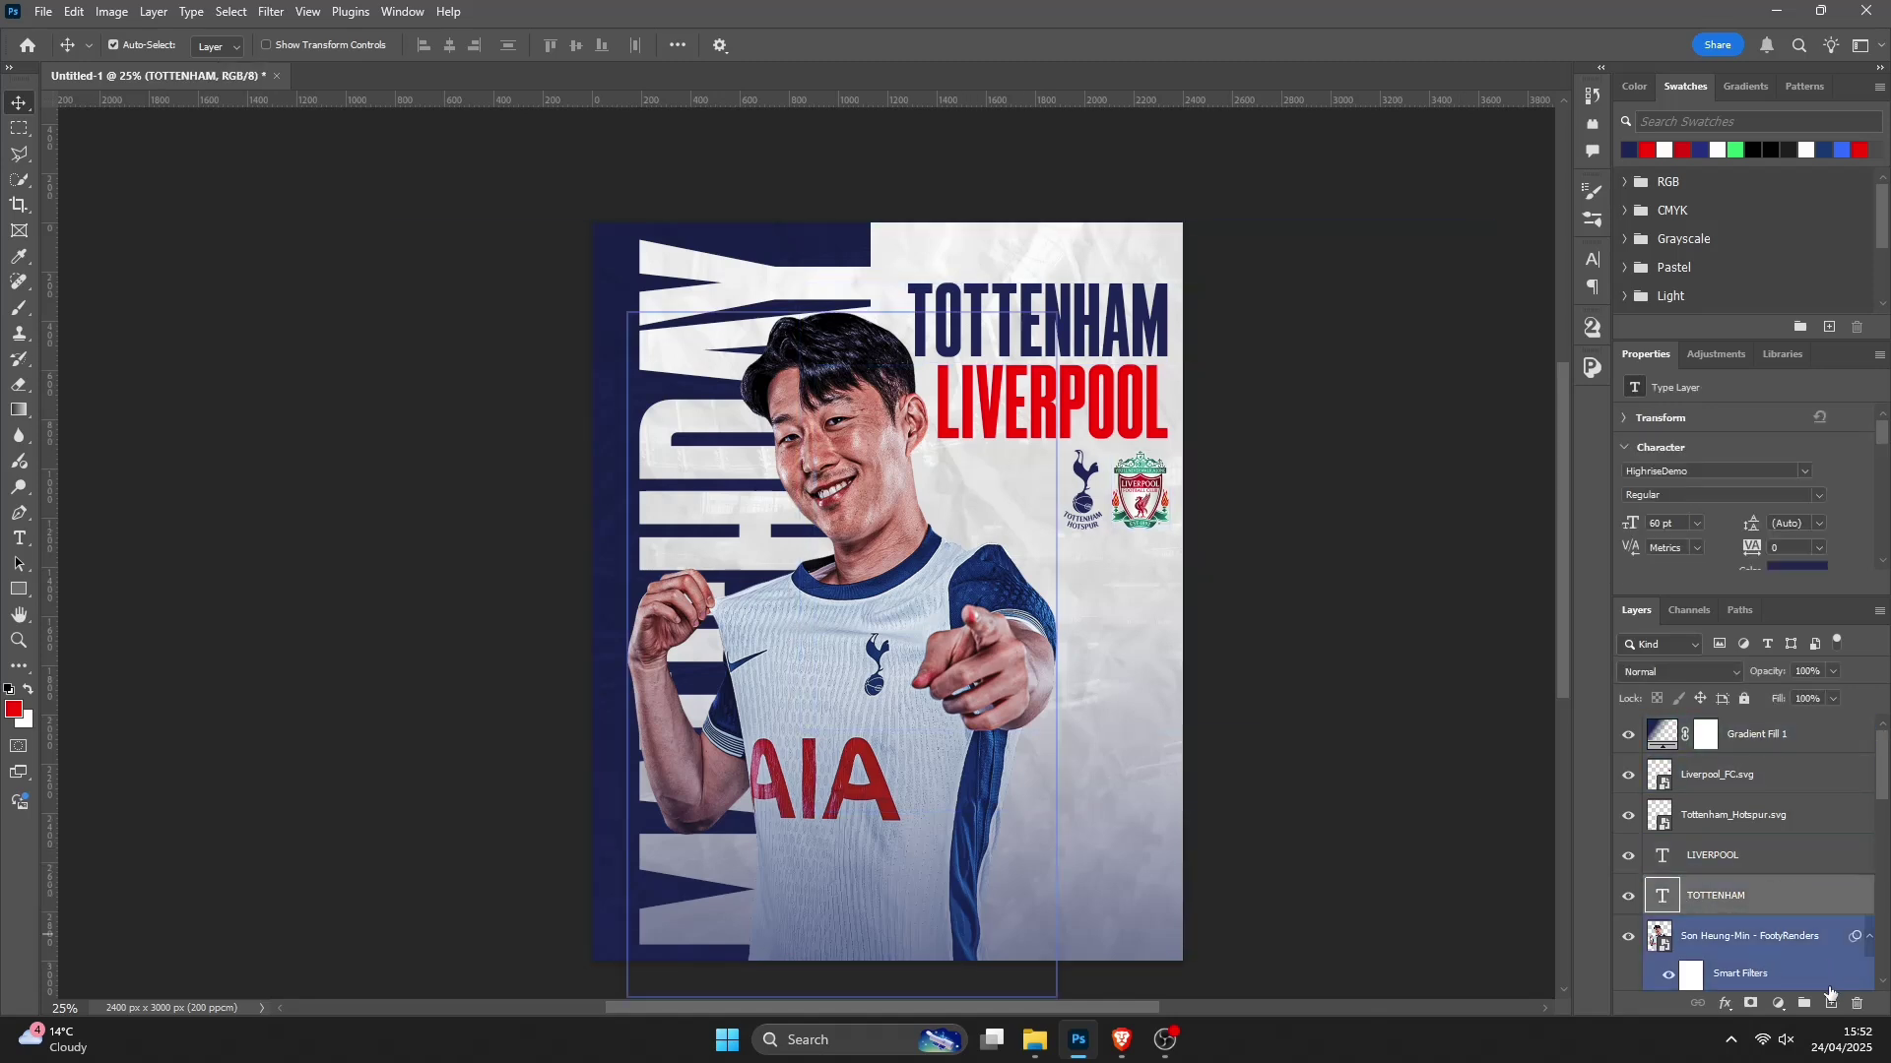
click(1829, 1004)
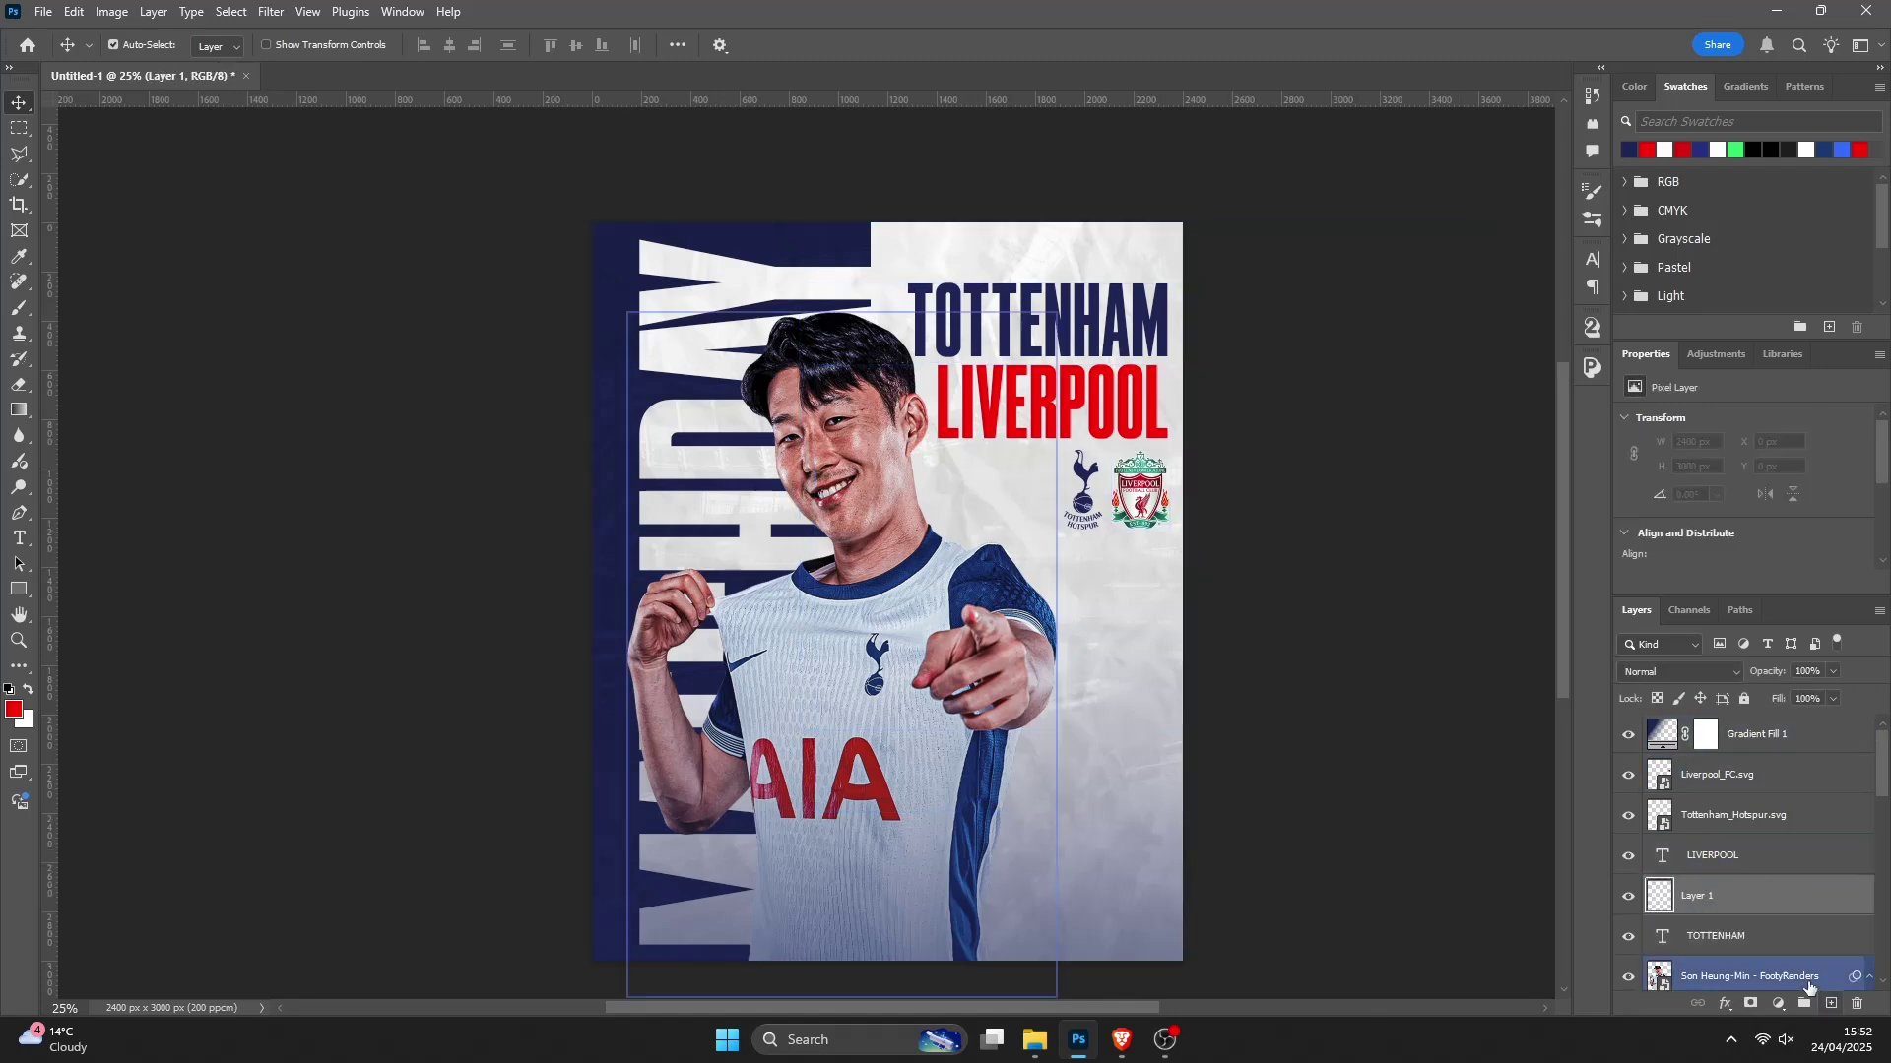
right_click(1764, 904)
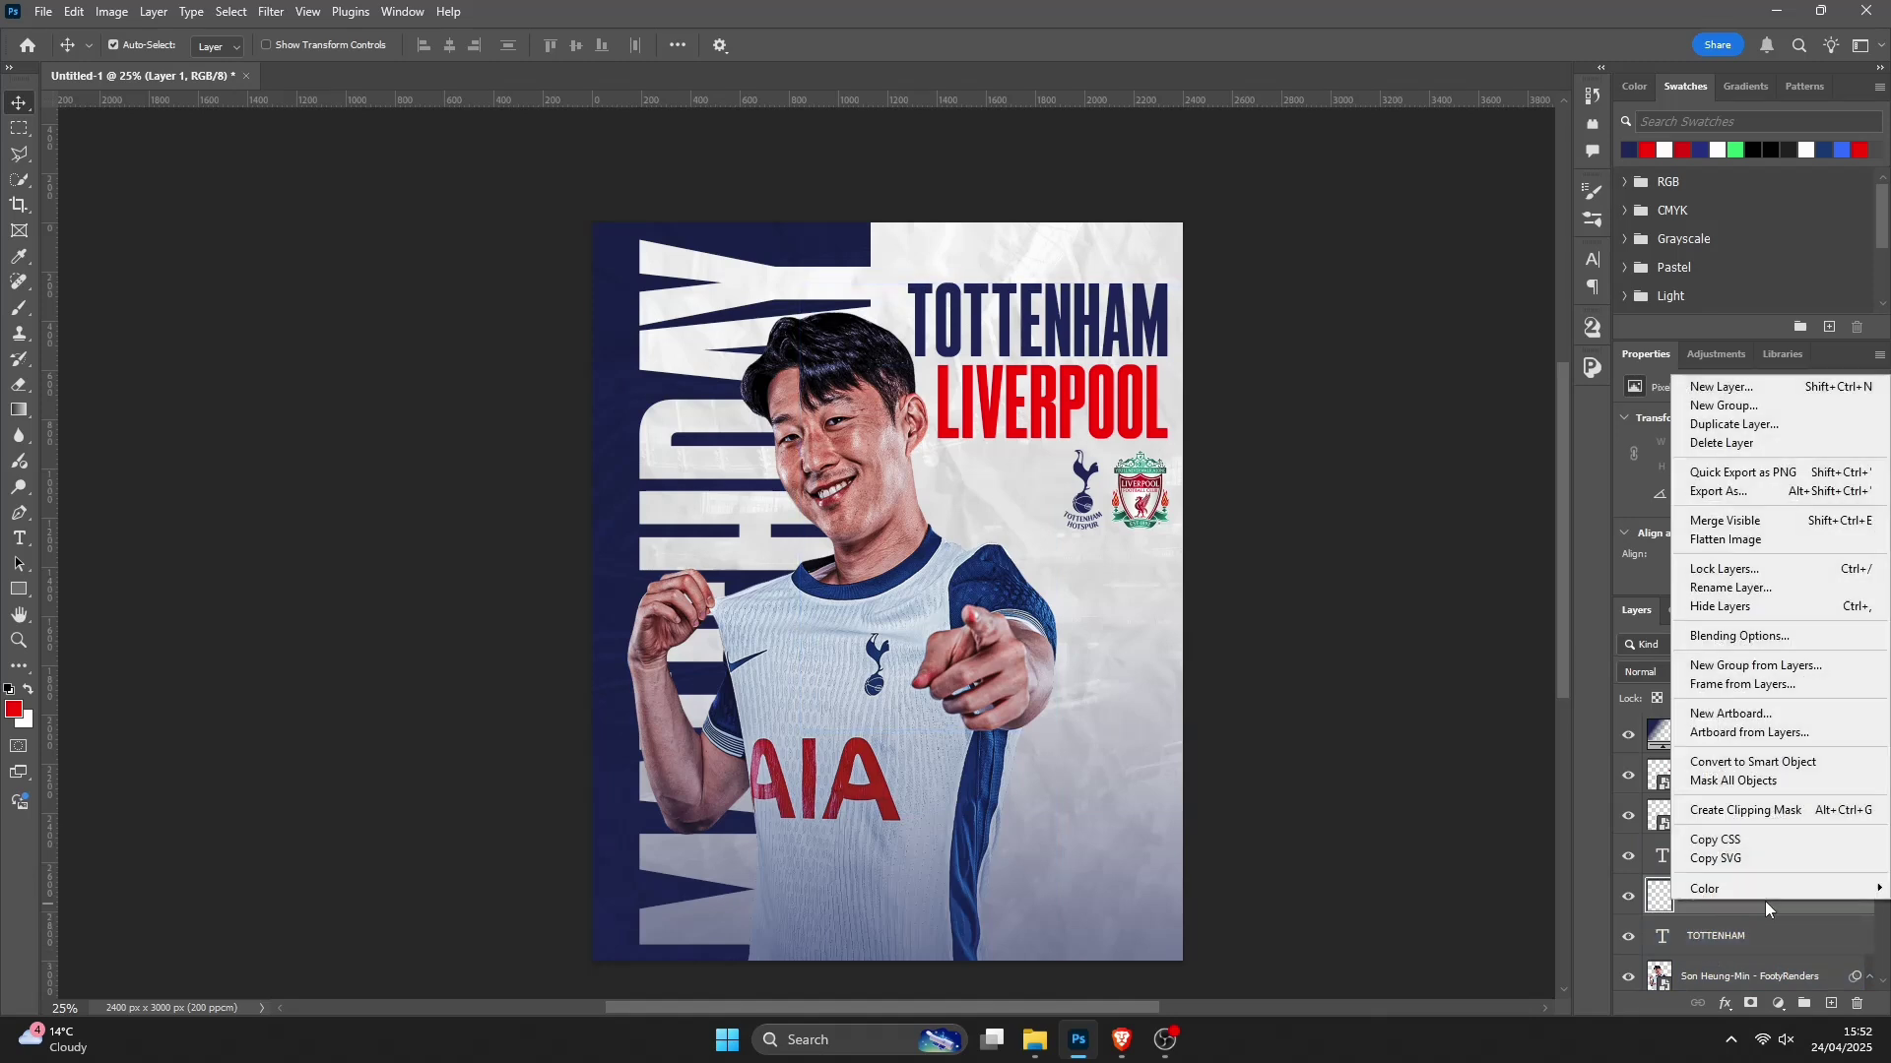
click(1767, 812)
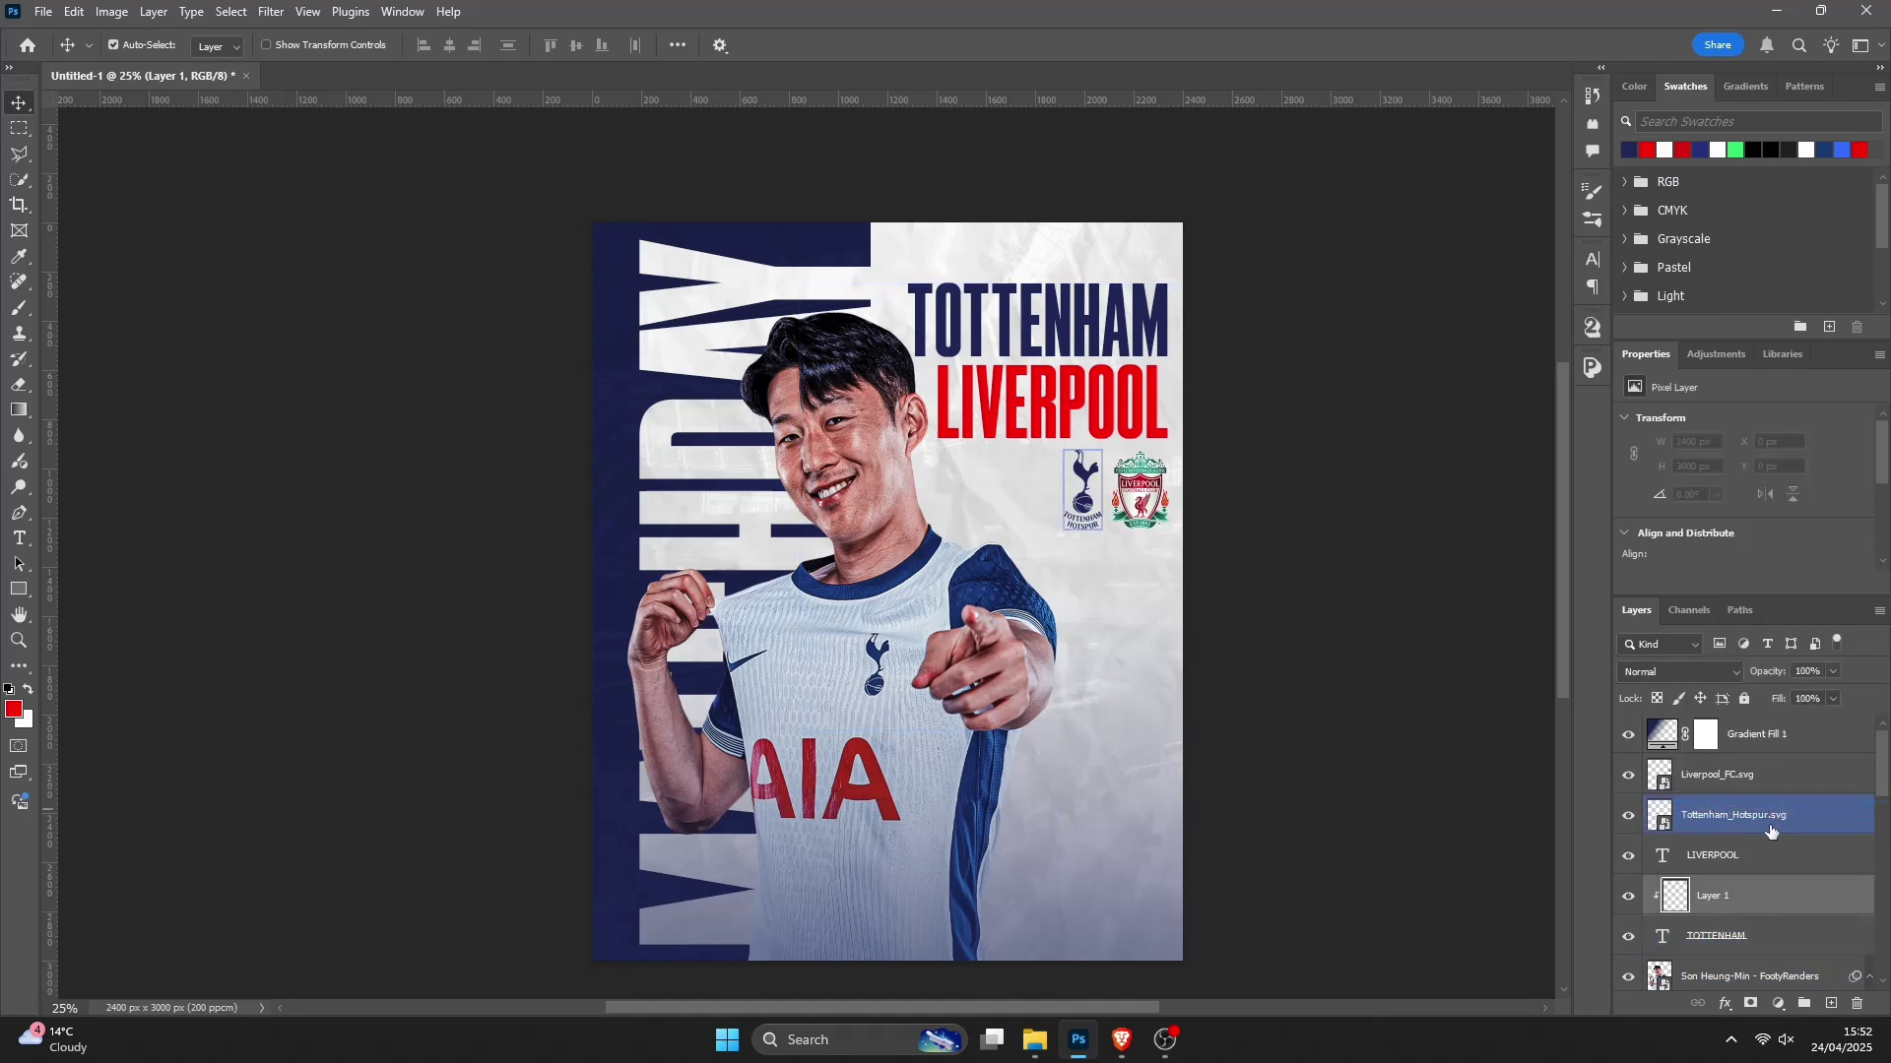
Step: Paint a brighter blue along the upper part of the TOTTENHAM text with a soft round 401 px brush
key(b)
right_click(1062, 525)
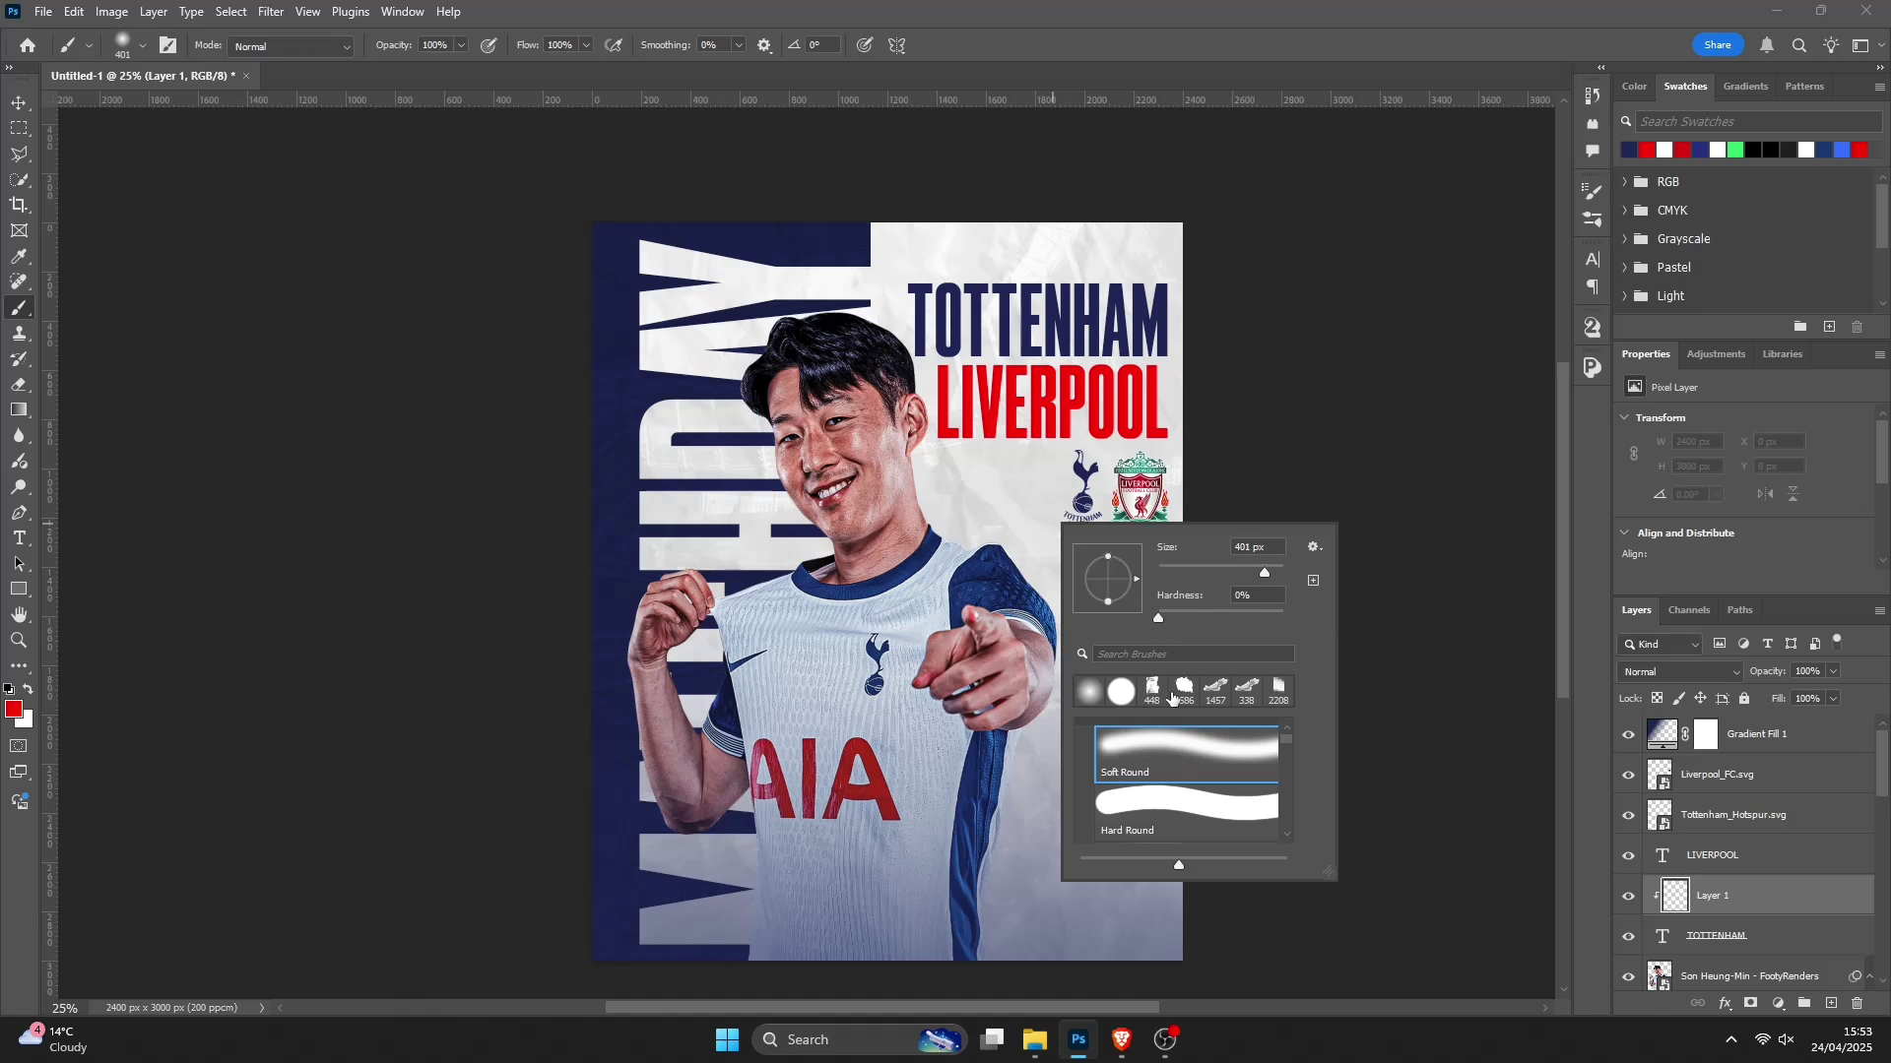
click(14, 710)
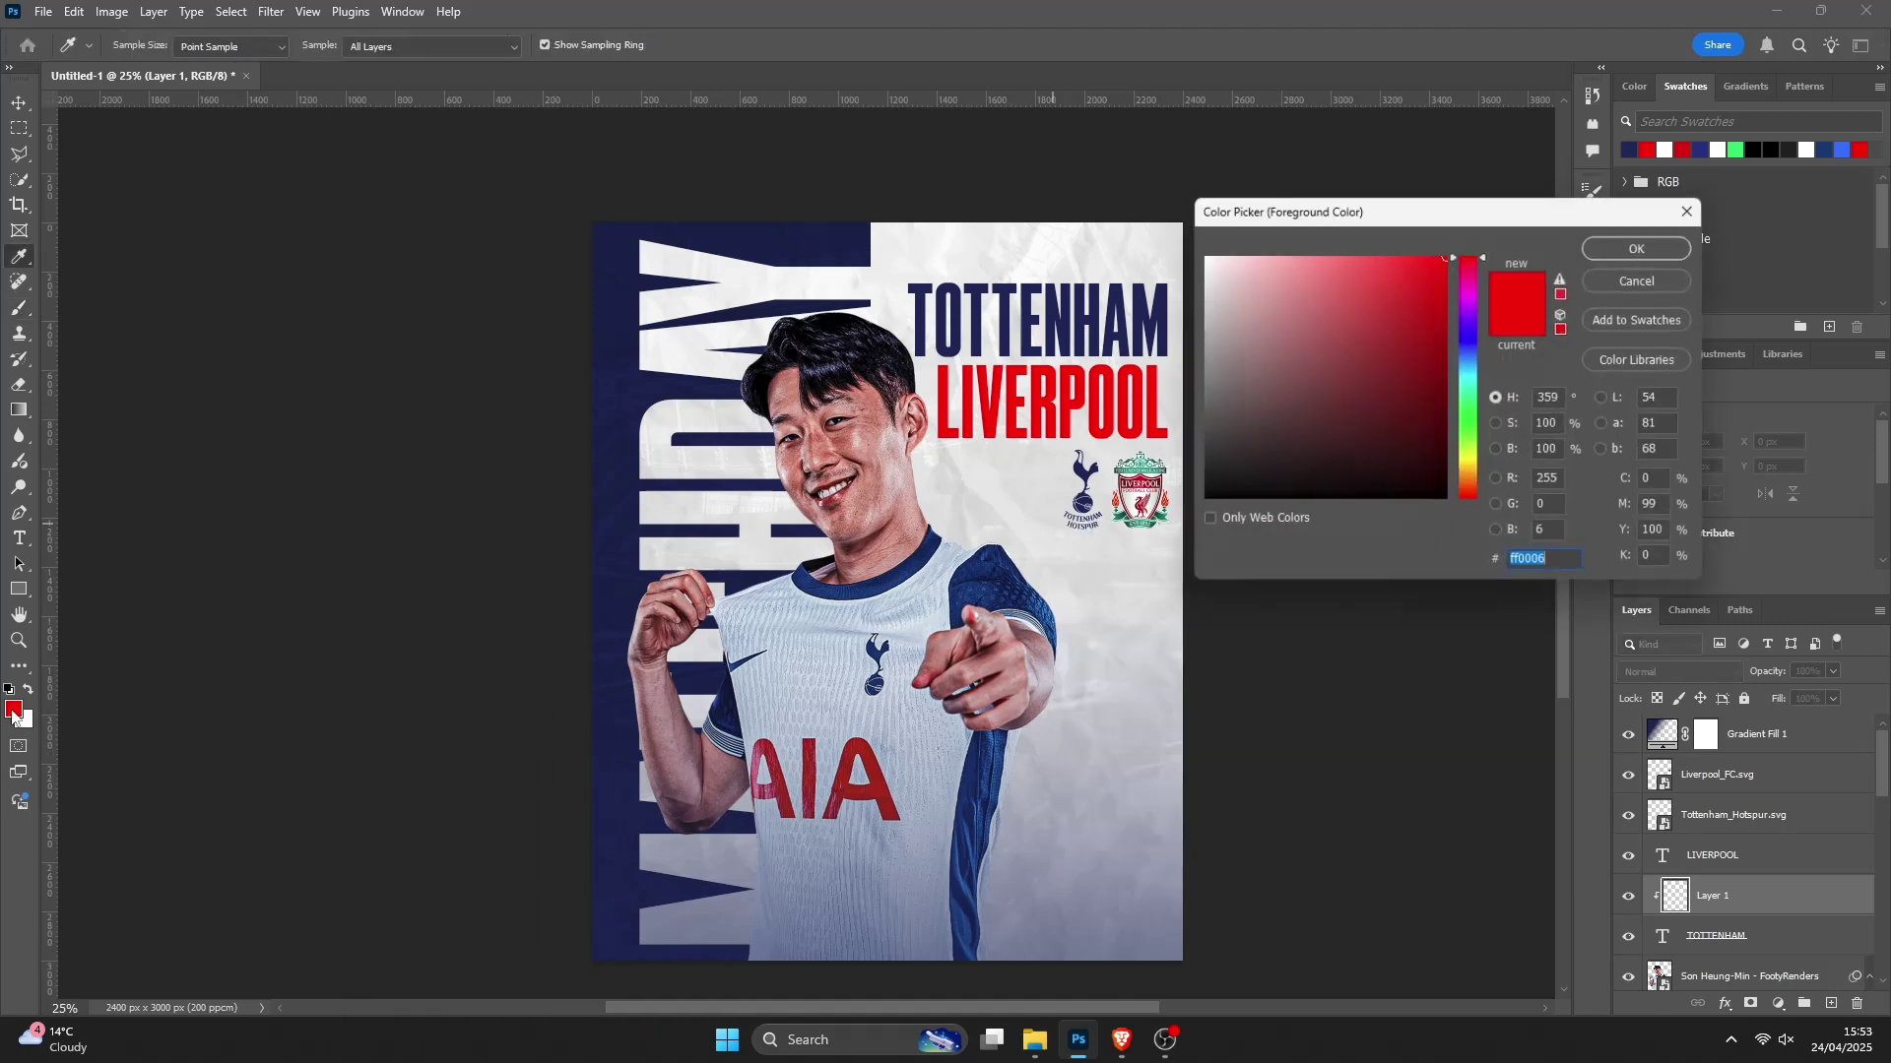
click(1630, 149)
mouse_move(1392, 418)
mouse_down()
mouse_move(1435, 430)
mouse_move(1392, 410)
mouse_move(1414, 344)
mouse_up()
click(1398, 355)
click(1645, 244)
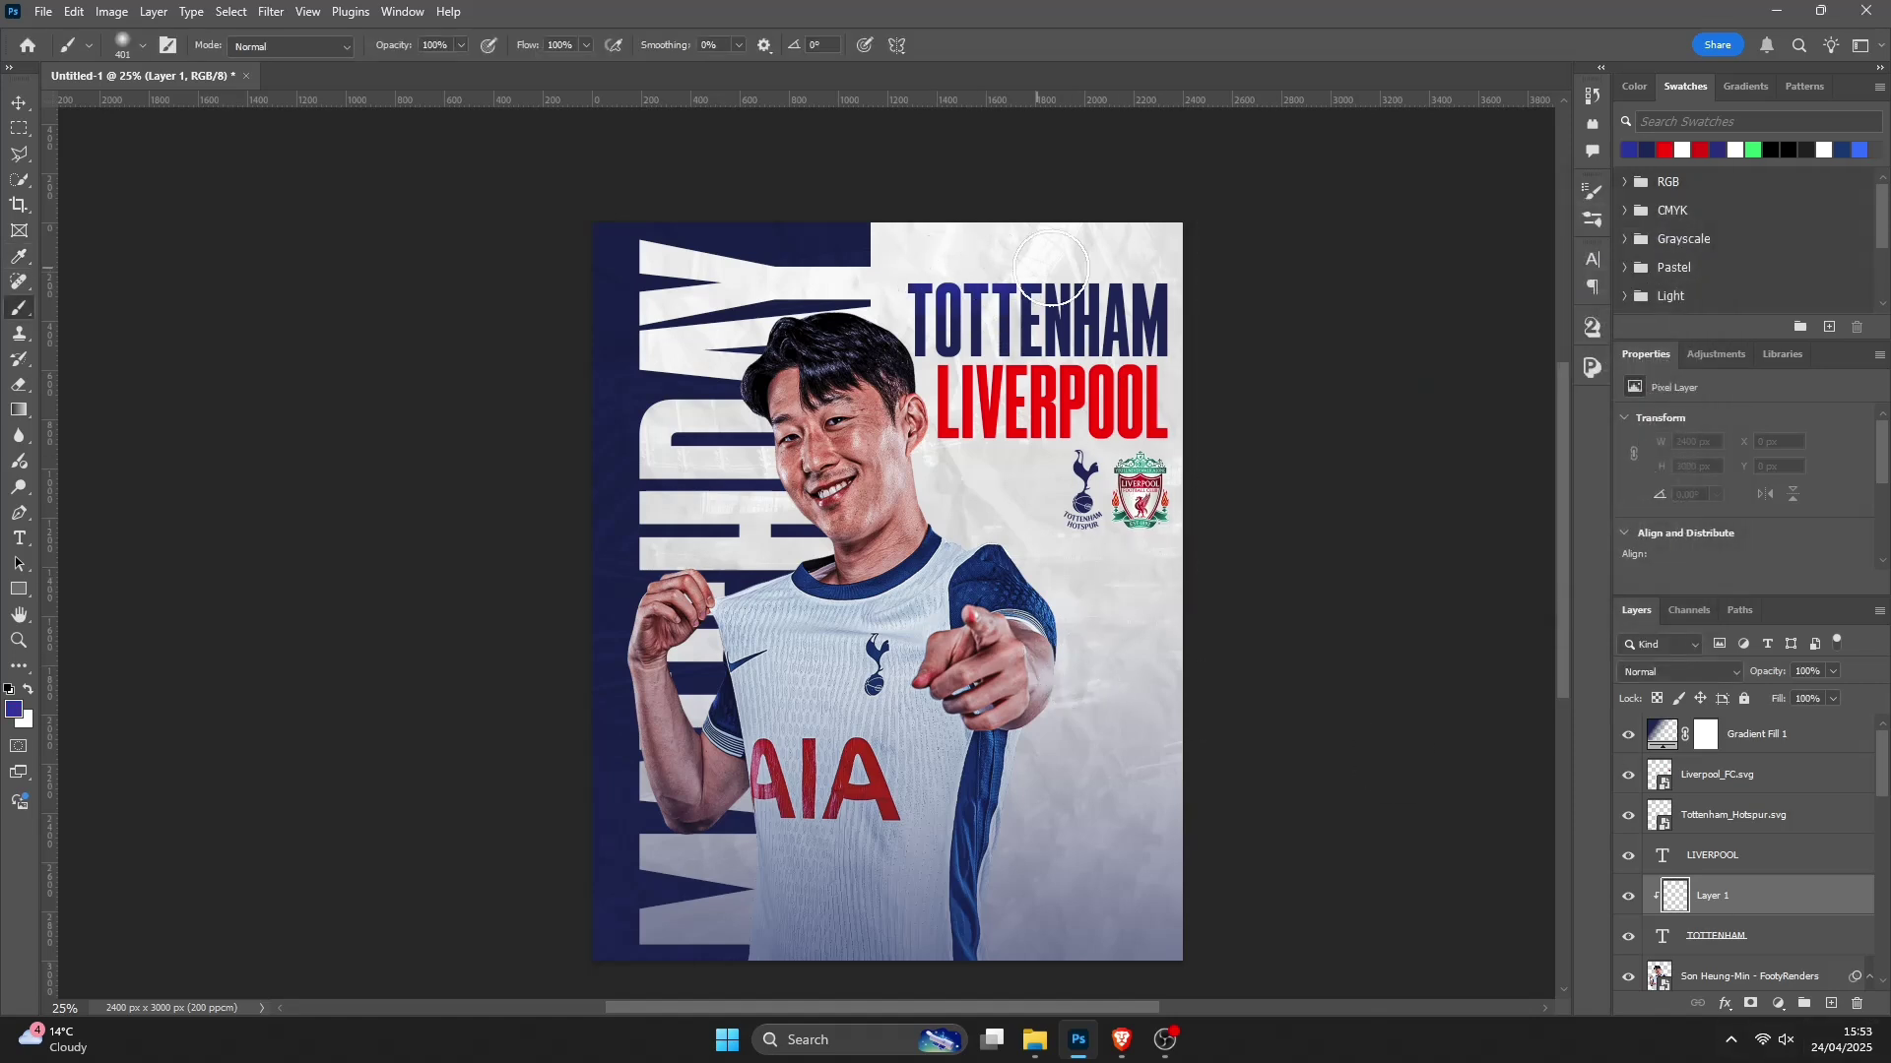
mouse_move(1172, 266)
mouse_down()
mouse_move(916, 295)
mouse_move(1185, 262)
mouse_move(1192, 286)
mouse_up()
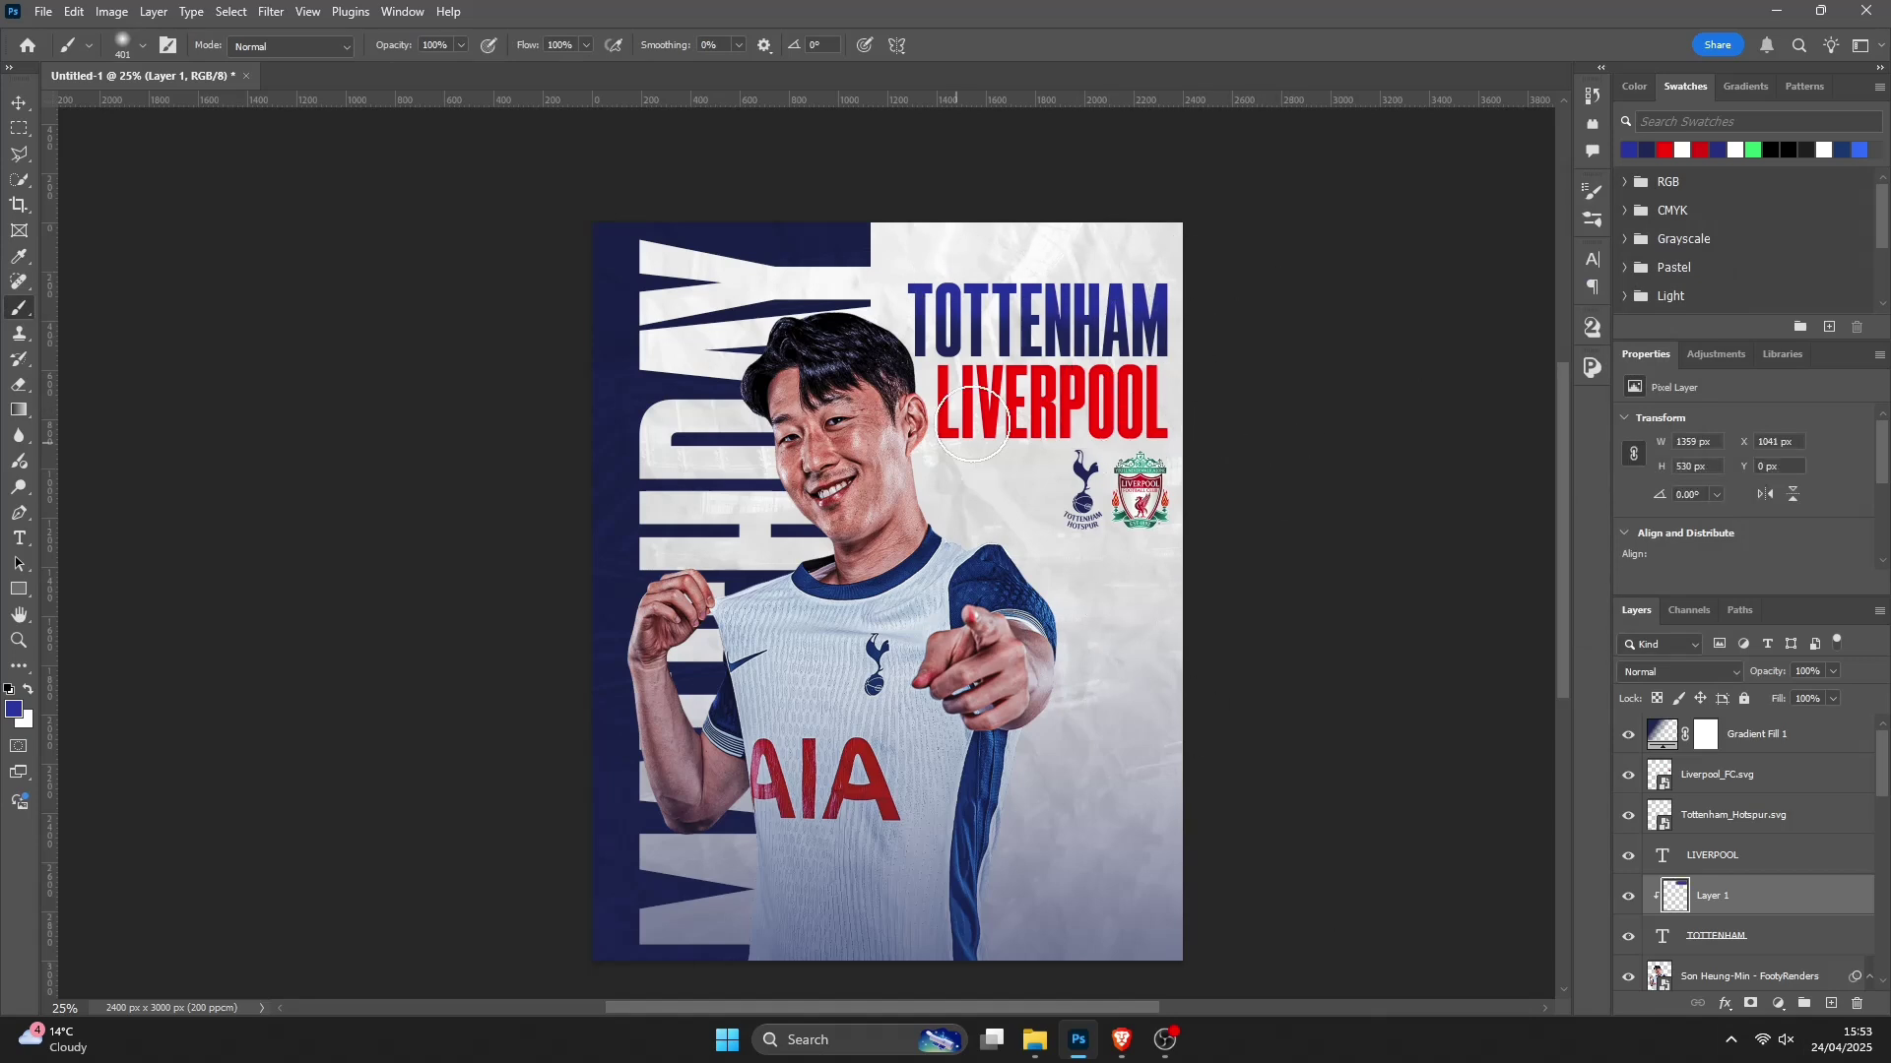
Step: Create a new blank layer above the LIVERPOOL text and clip it to that text
click(1810, 858)
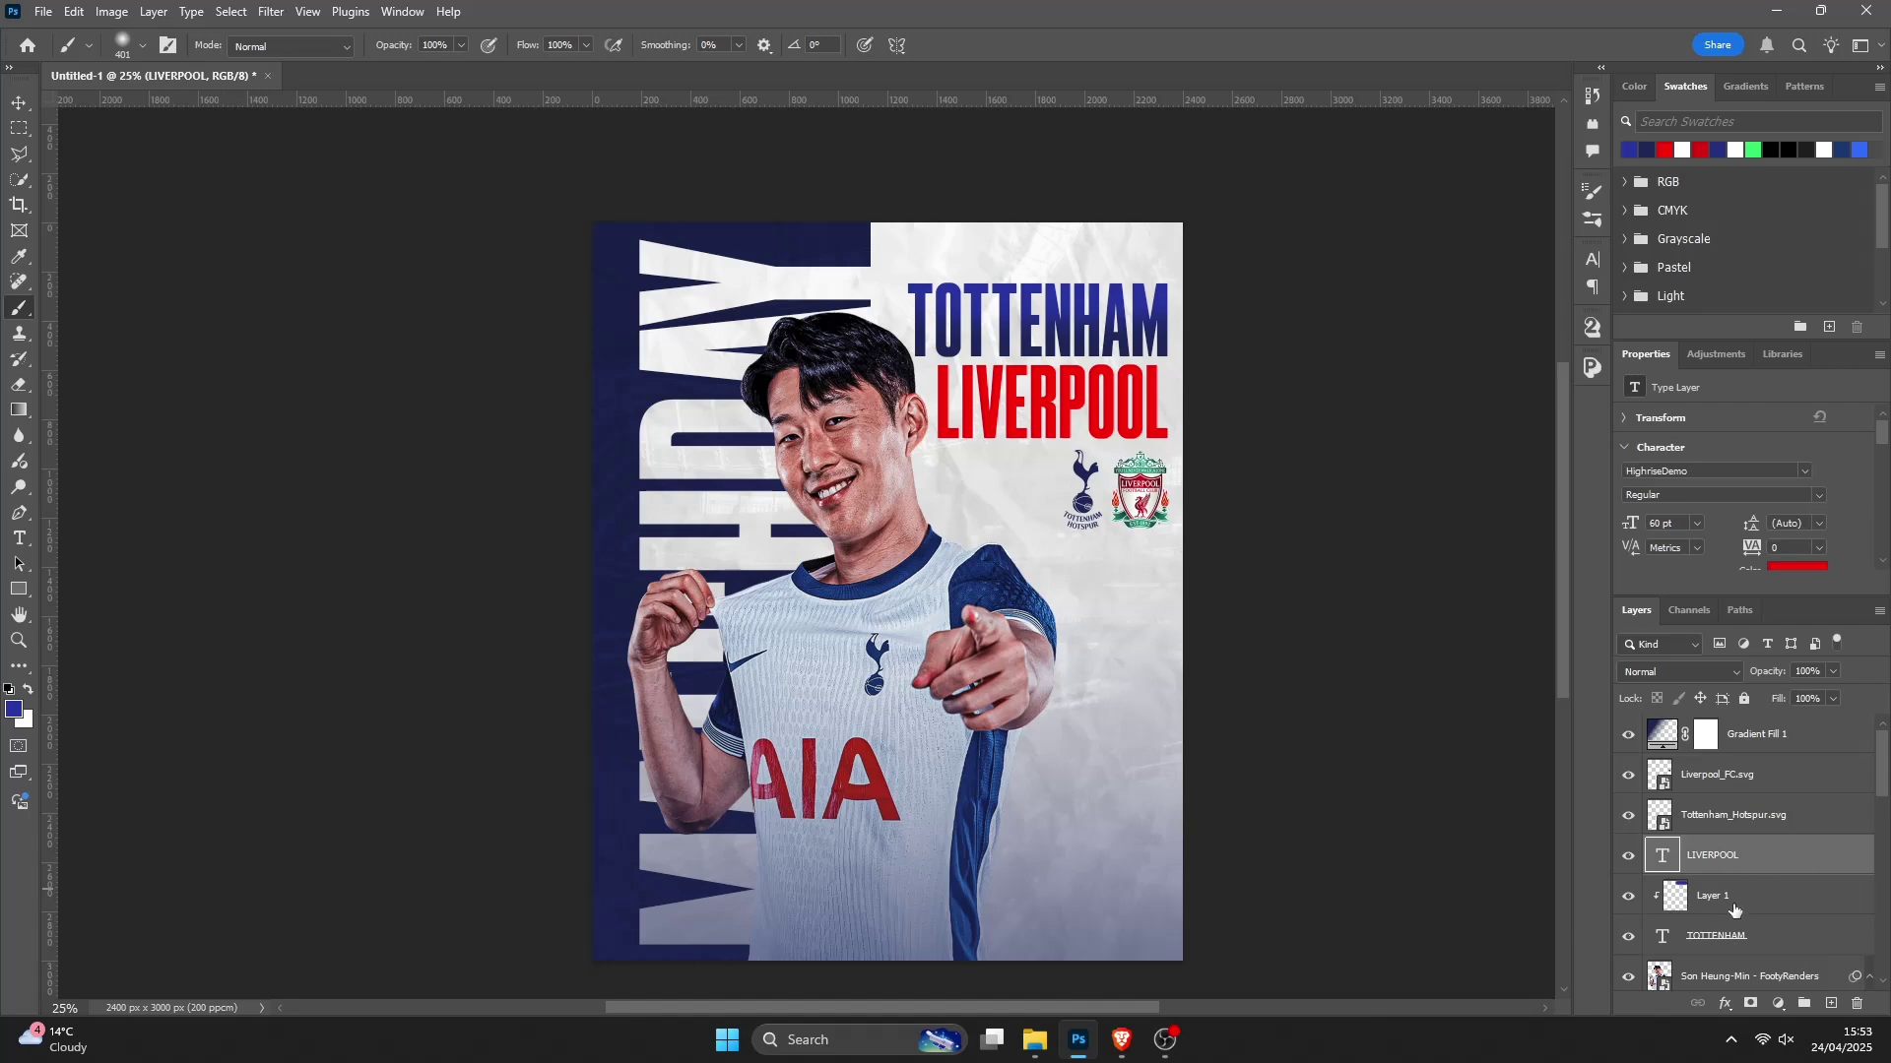
click(1823, 1006)
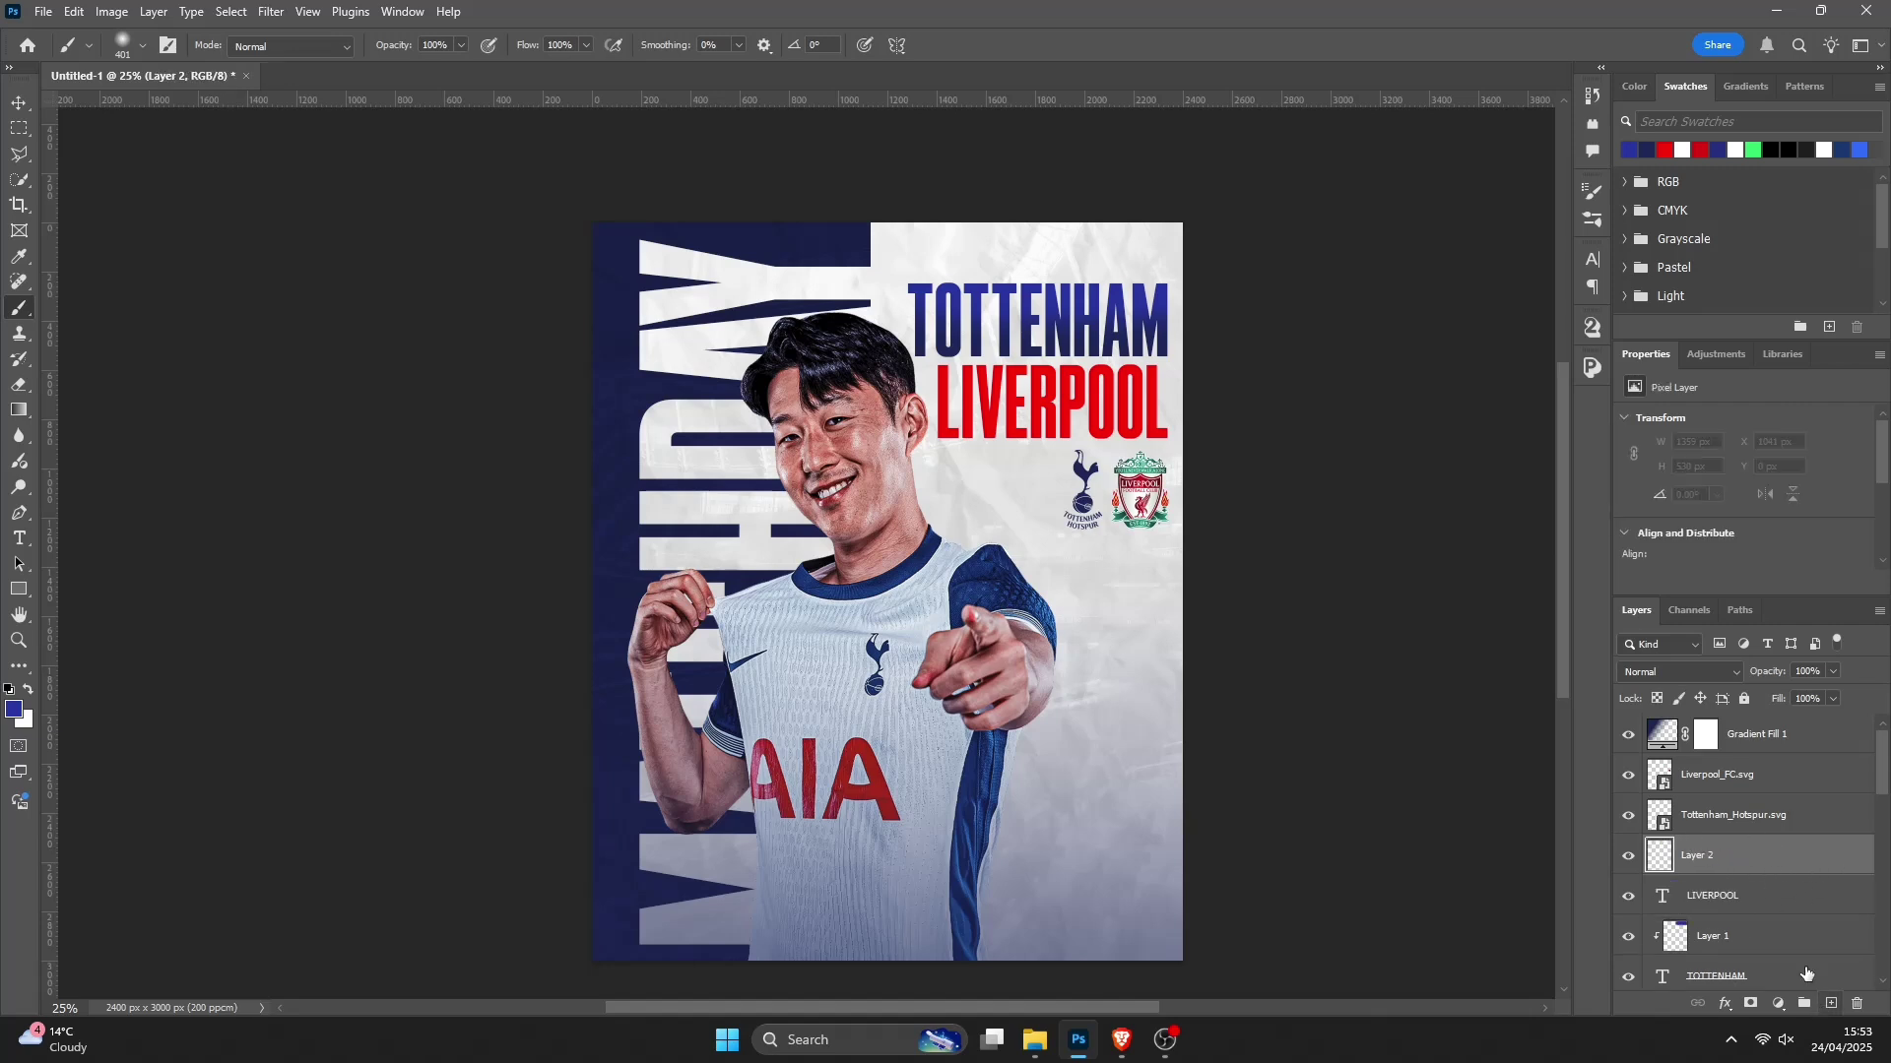
right_click(1798, 859)
click(1789, 764)
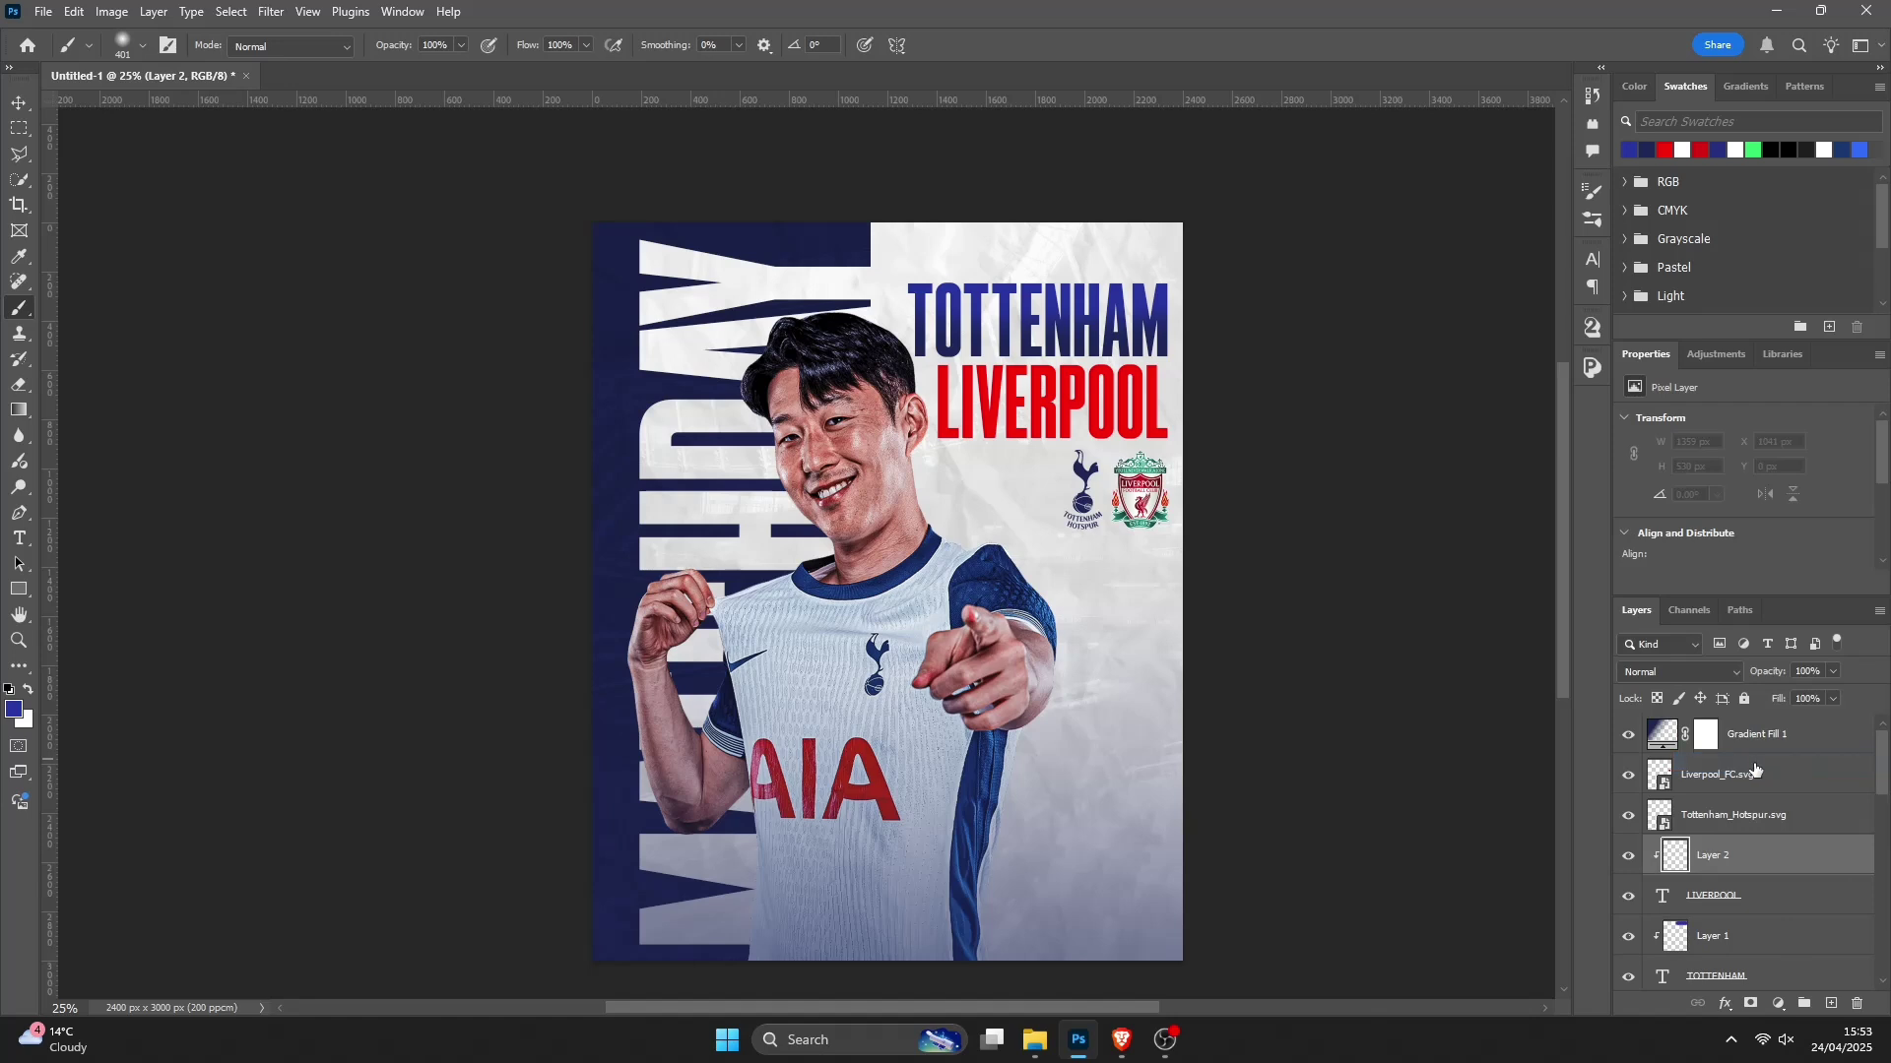
Step: Paint dark red c10206 along the lower part of the LIVERPOOL text with the soft brush
click(1664, 149)
click(13, 709)
drag(1441, 259, 1448, 292)
drag(1446, 293, 1447, 313)
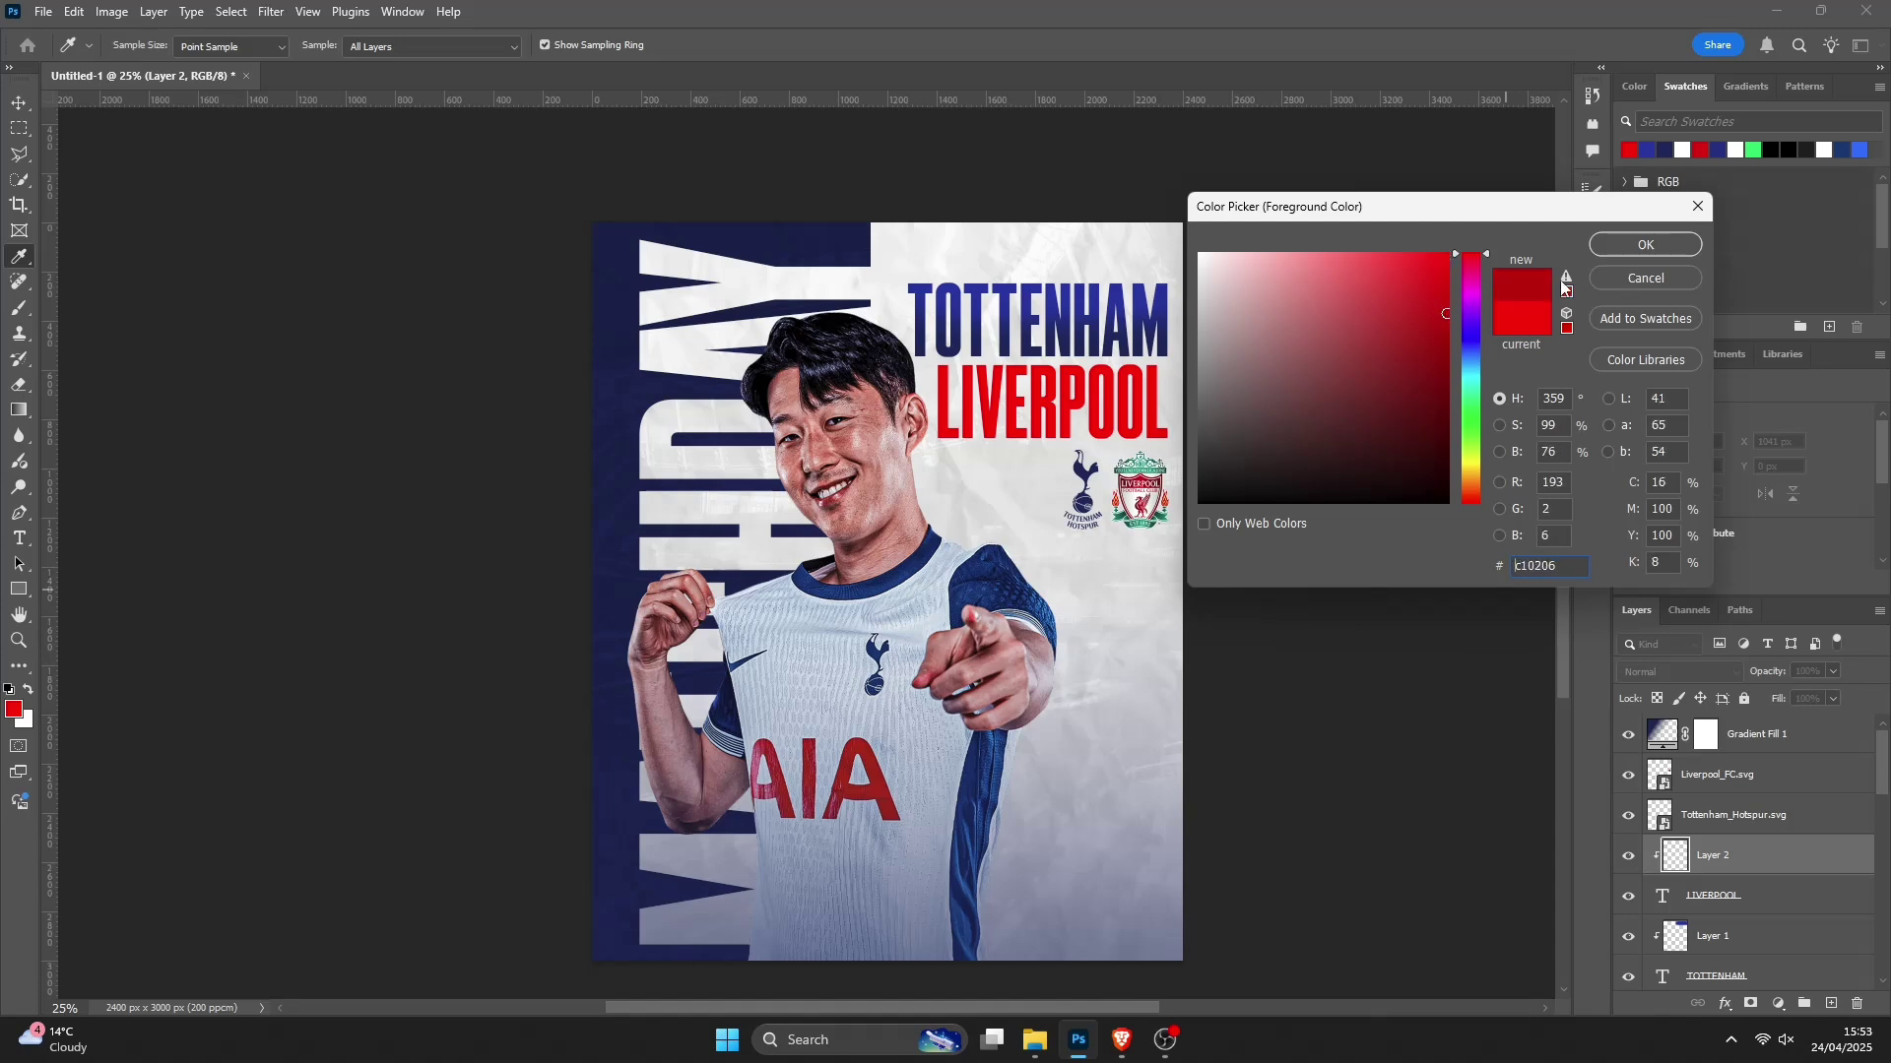
click(1664, 245)
key(b)
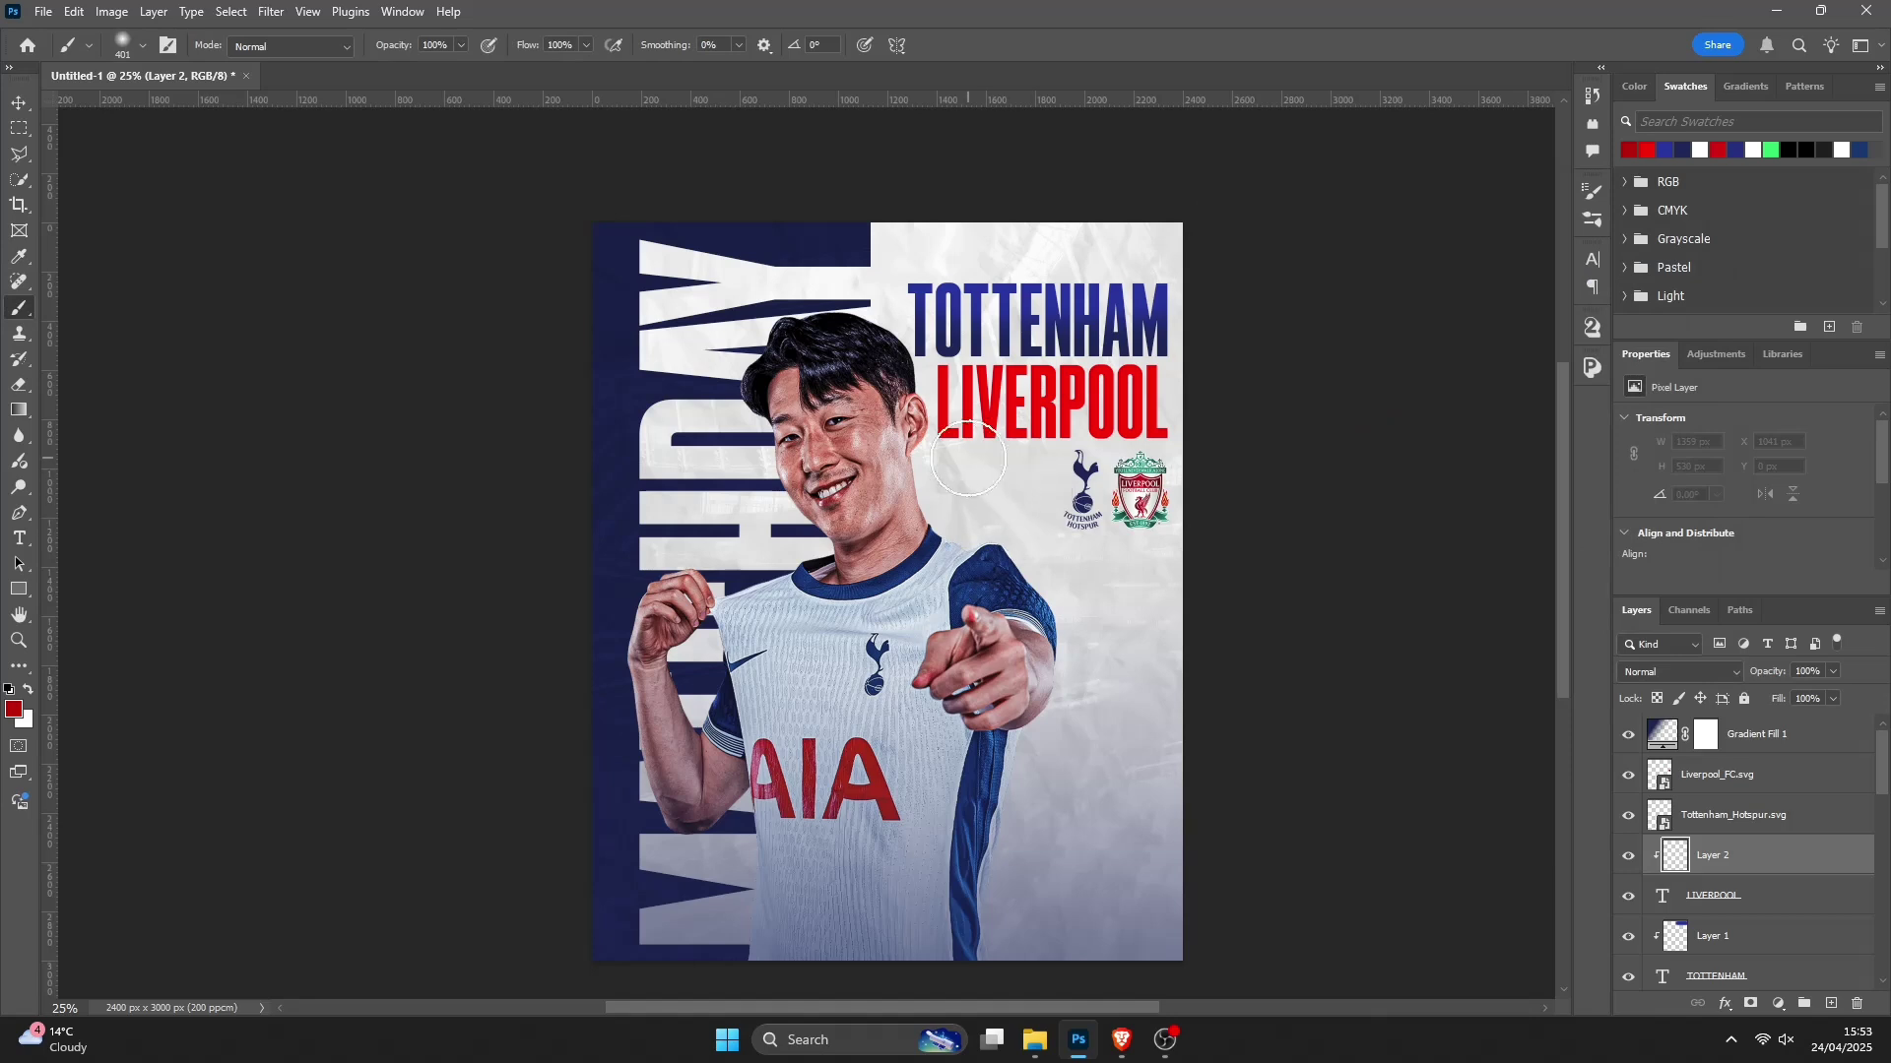
mouse_move(968, 460)
mouse_down()
mouse_move(1209, 456)
mouse_move(867, 456)
mouse_move(1185, 509)
mouse_up()
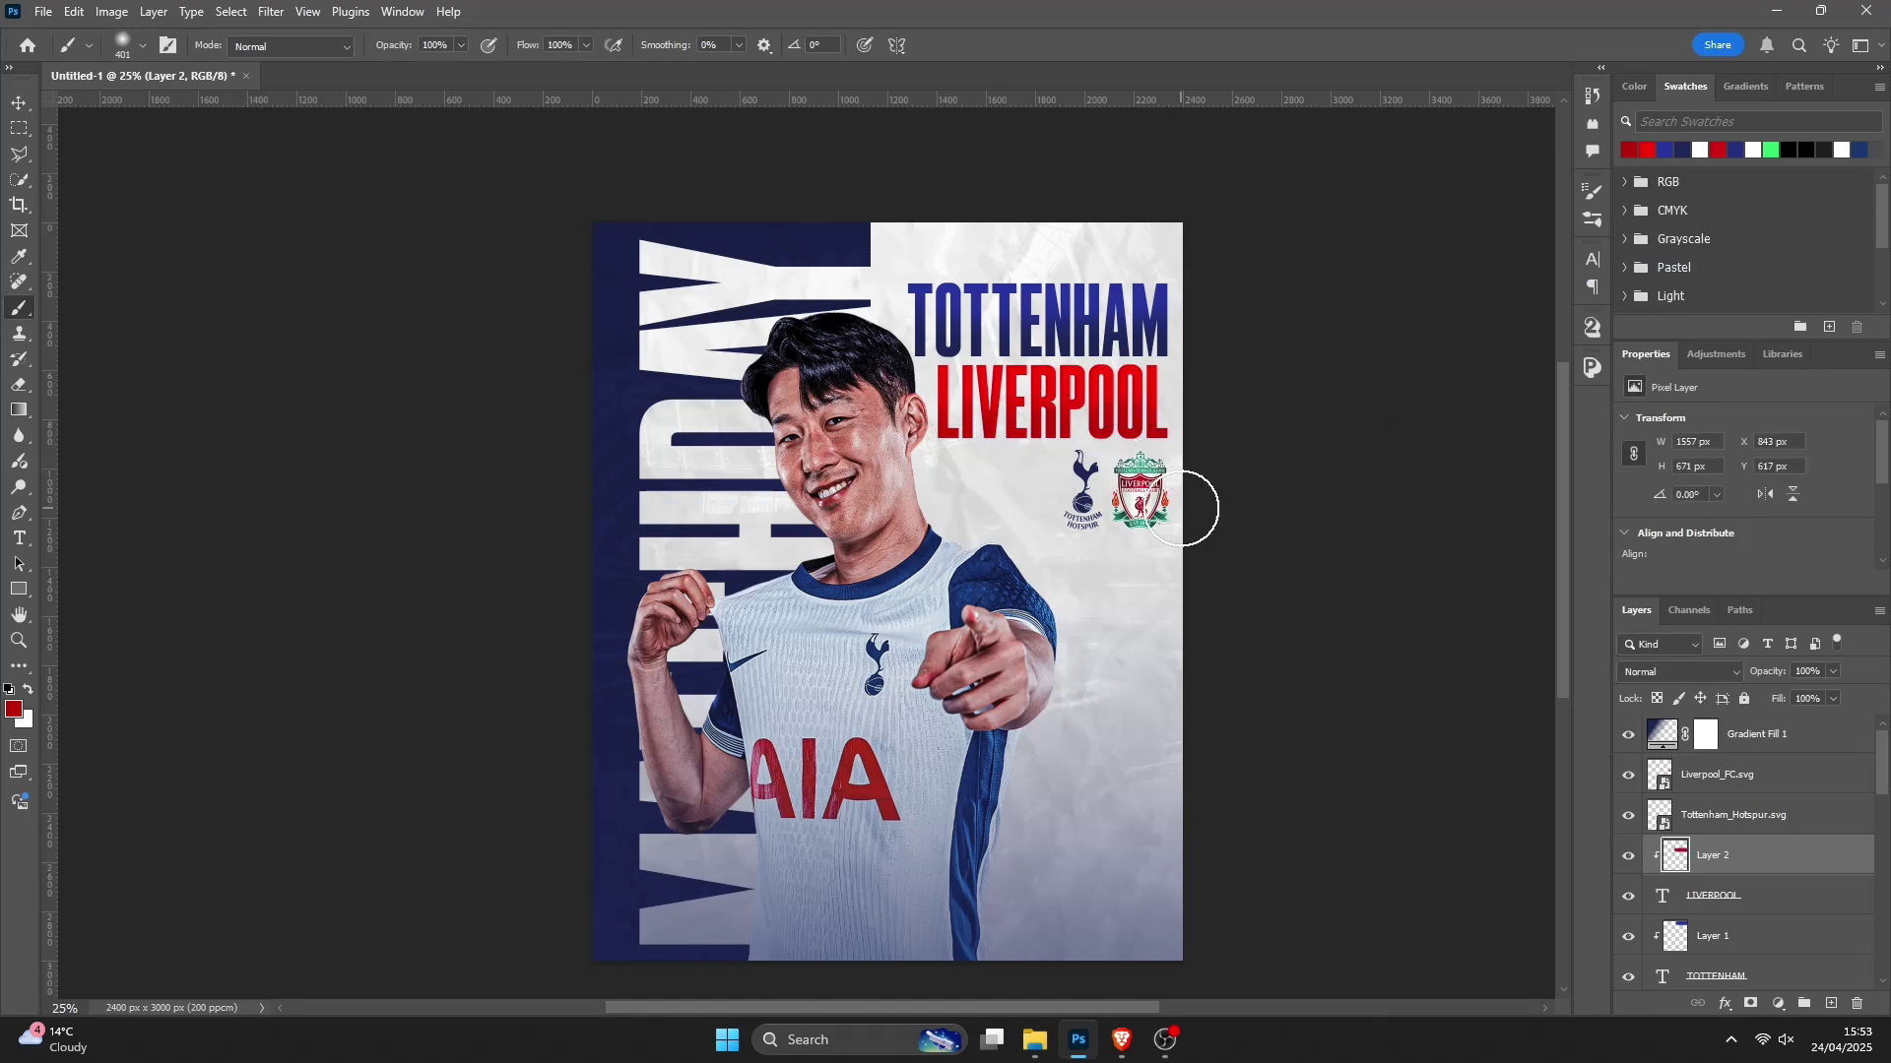
click(19, 103)
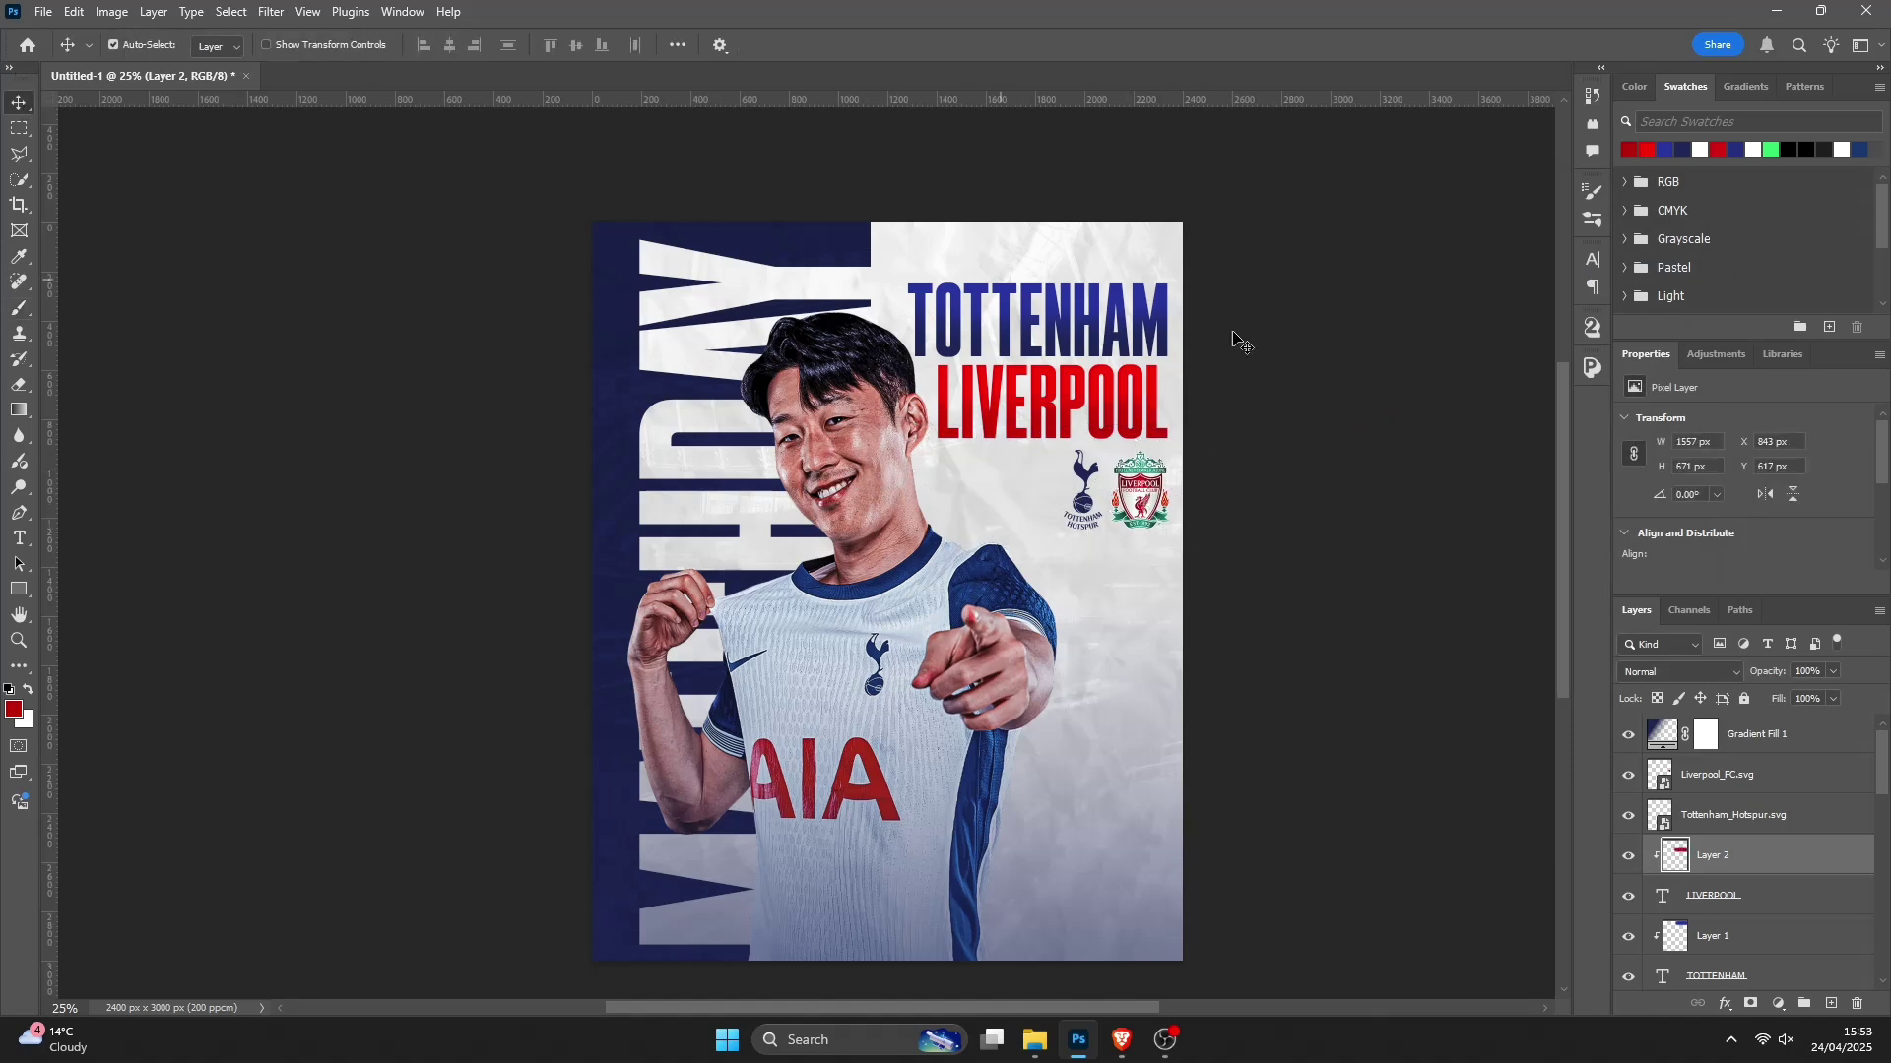
Step: Add a Color Lookup adjustment layer above the gradient fill and load the 3Strip.look 3D LUT
click(1762, 740)
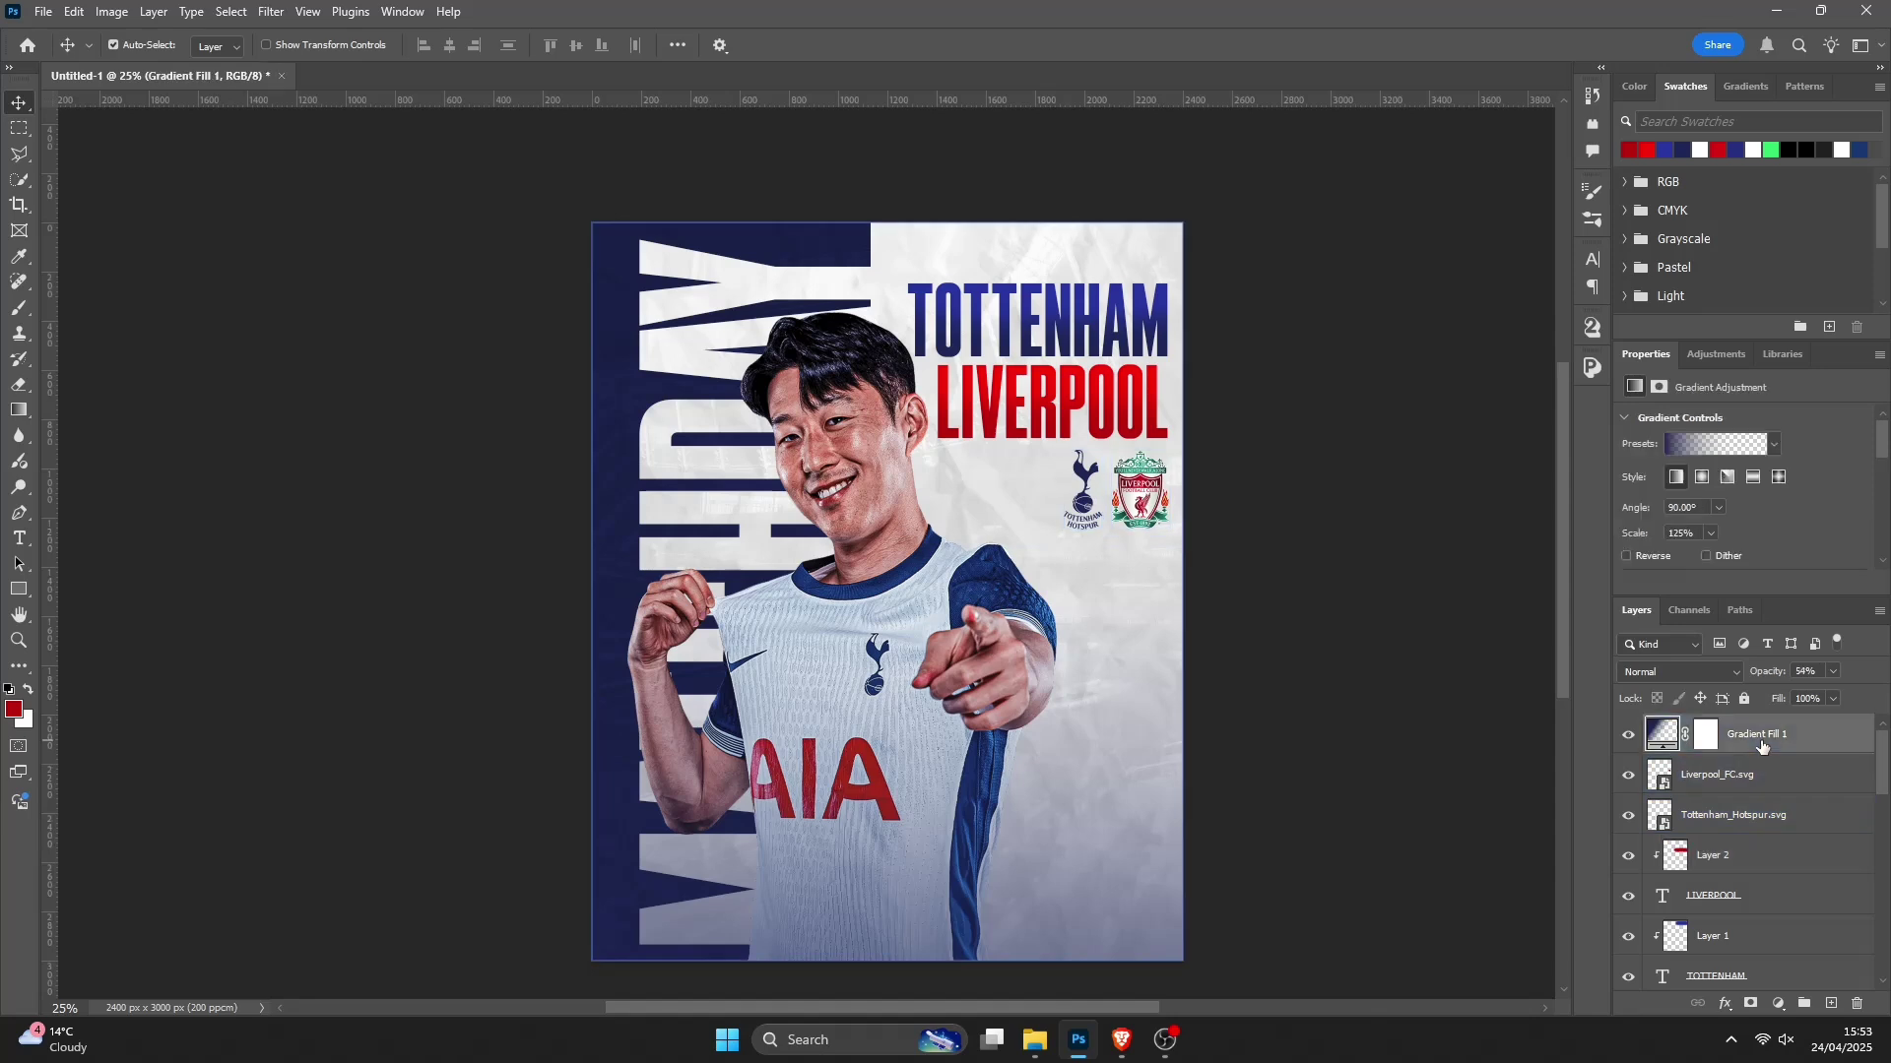
click(1448, 722)
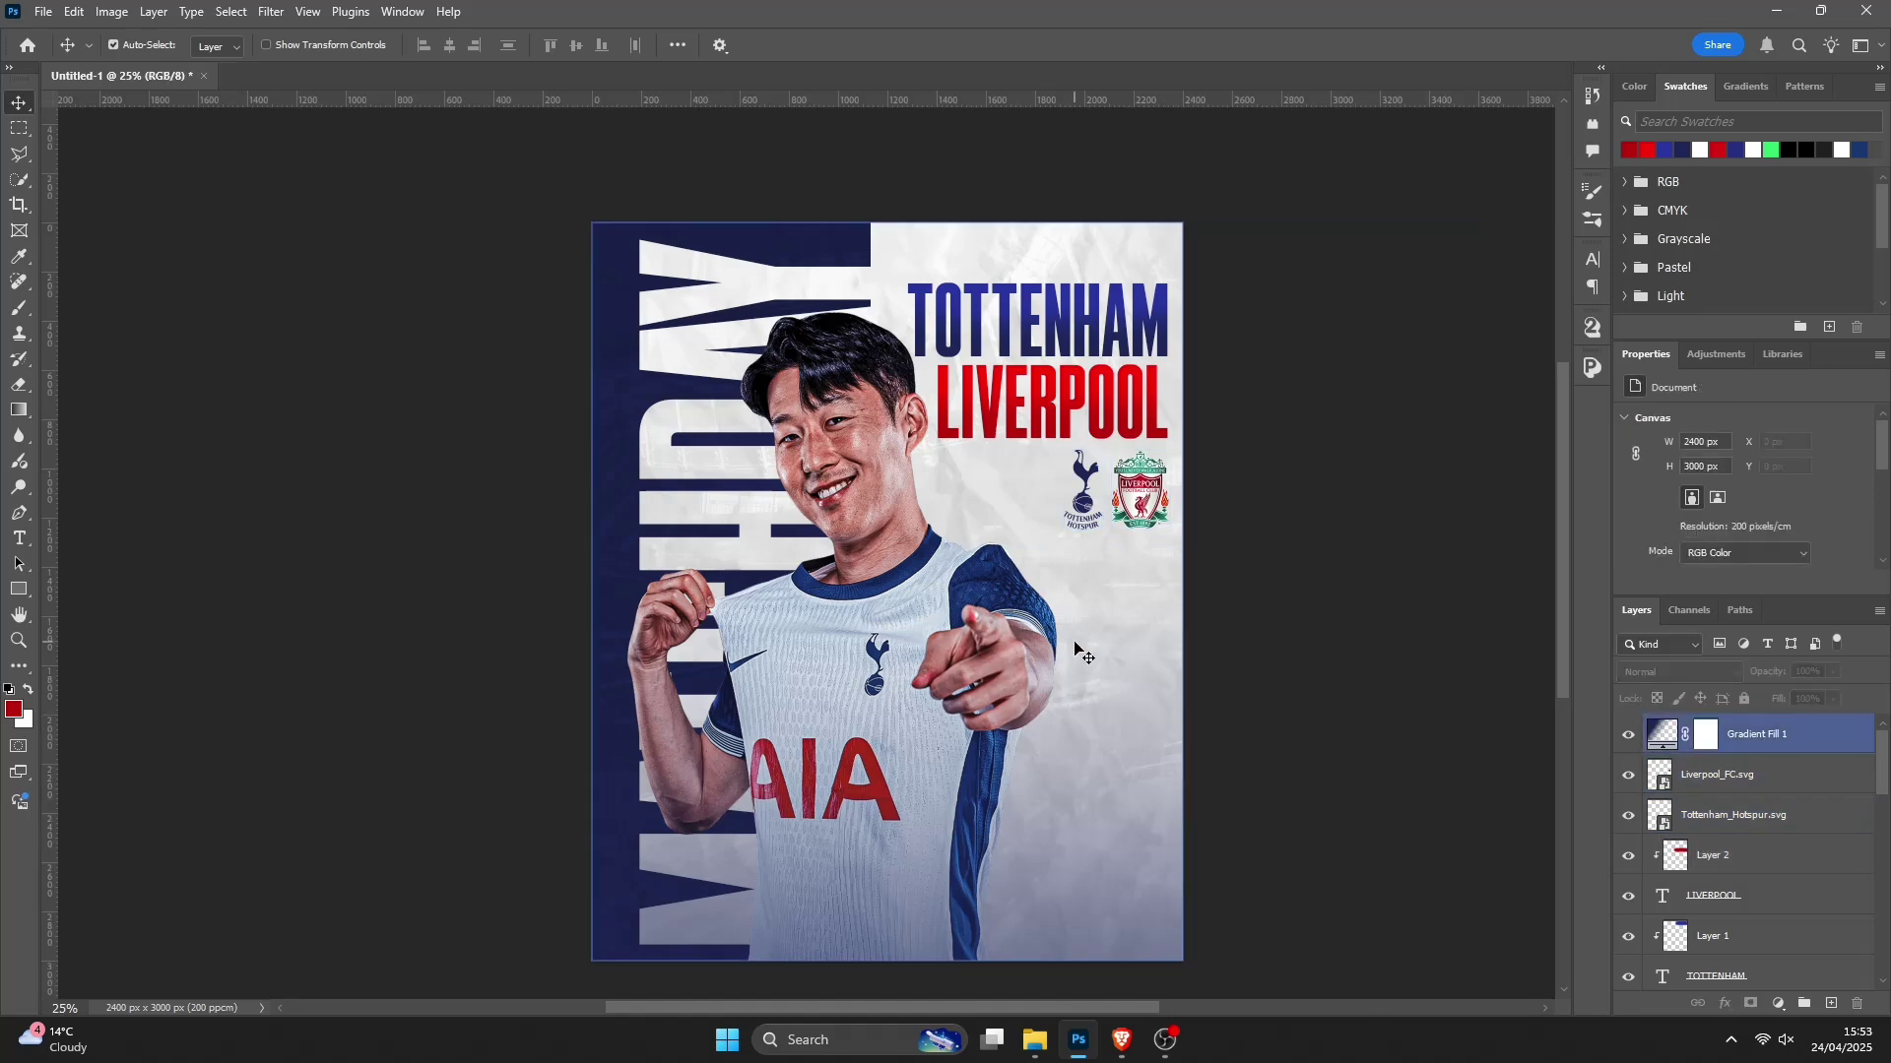
click(1792, 750)
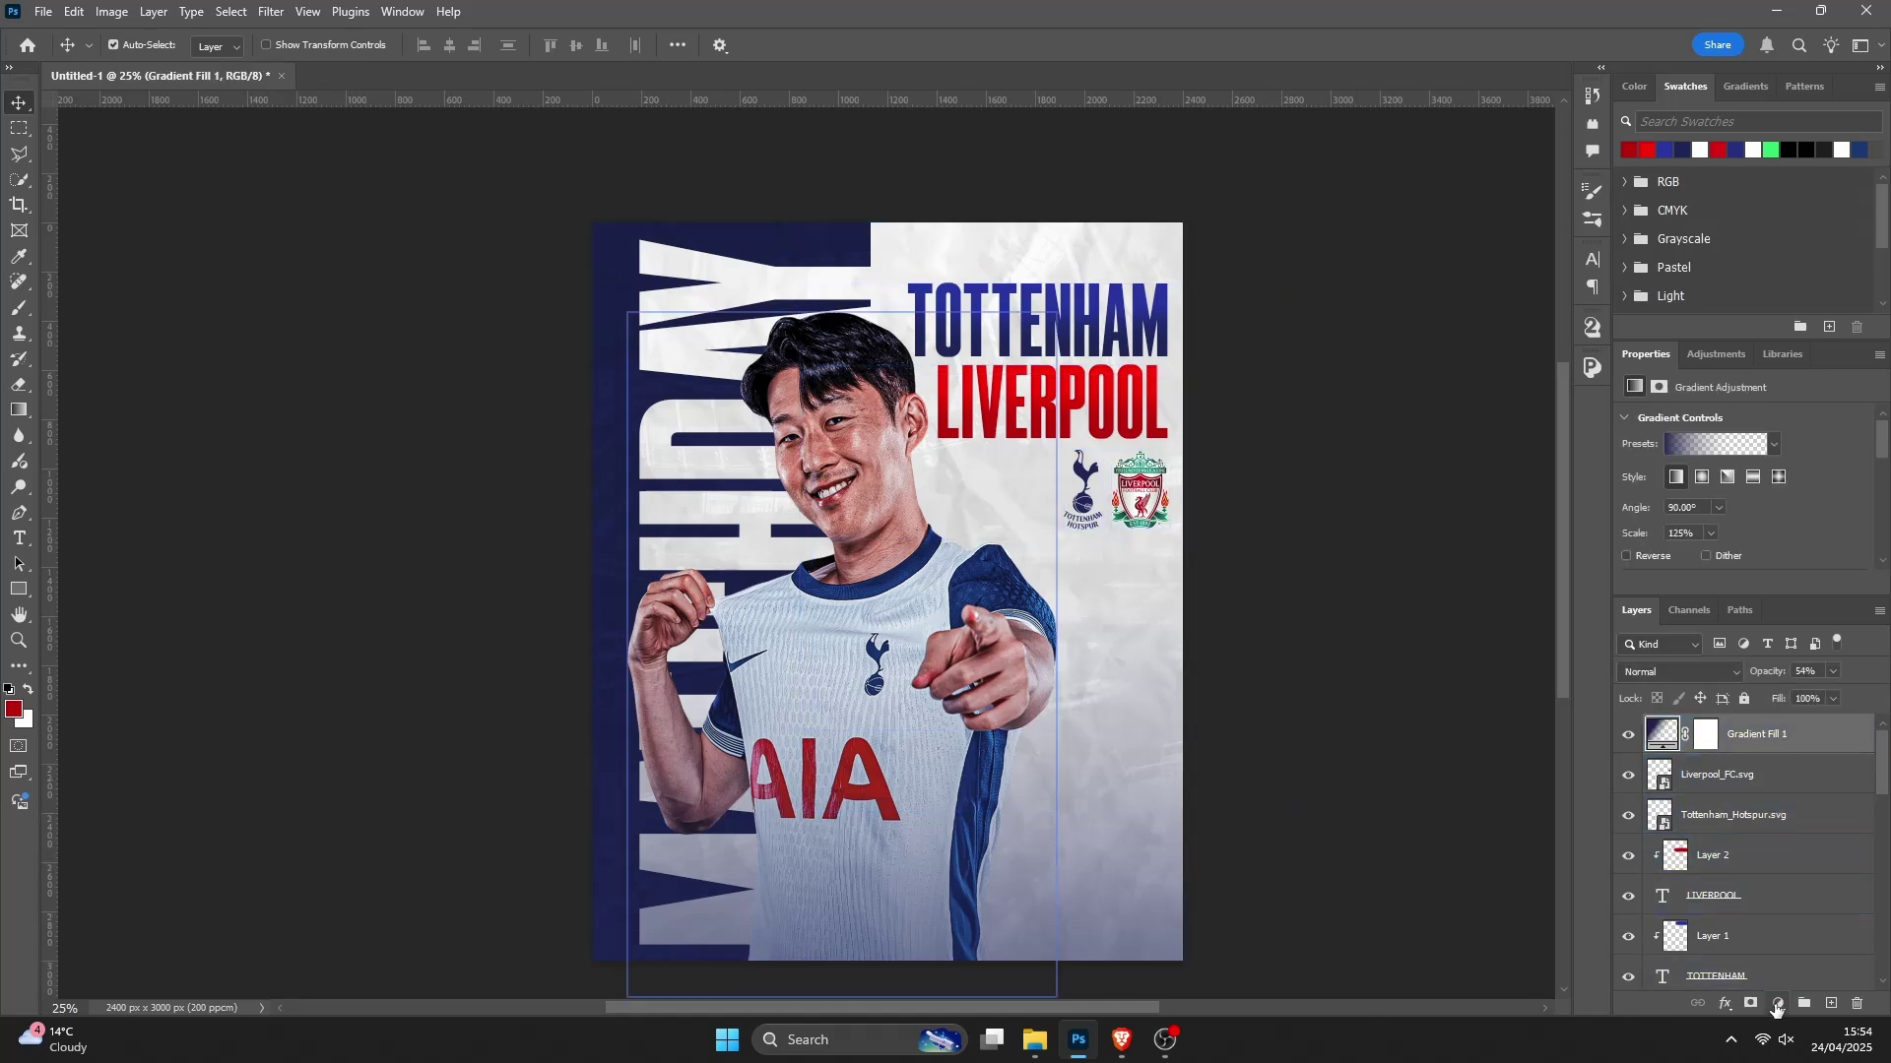
click(1778, 1004)
click(1784, 897)
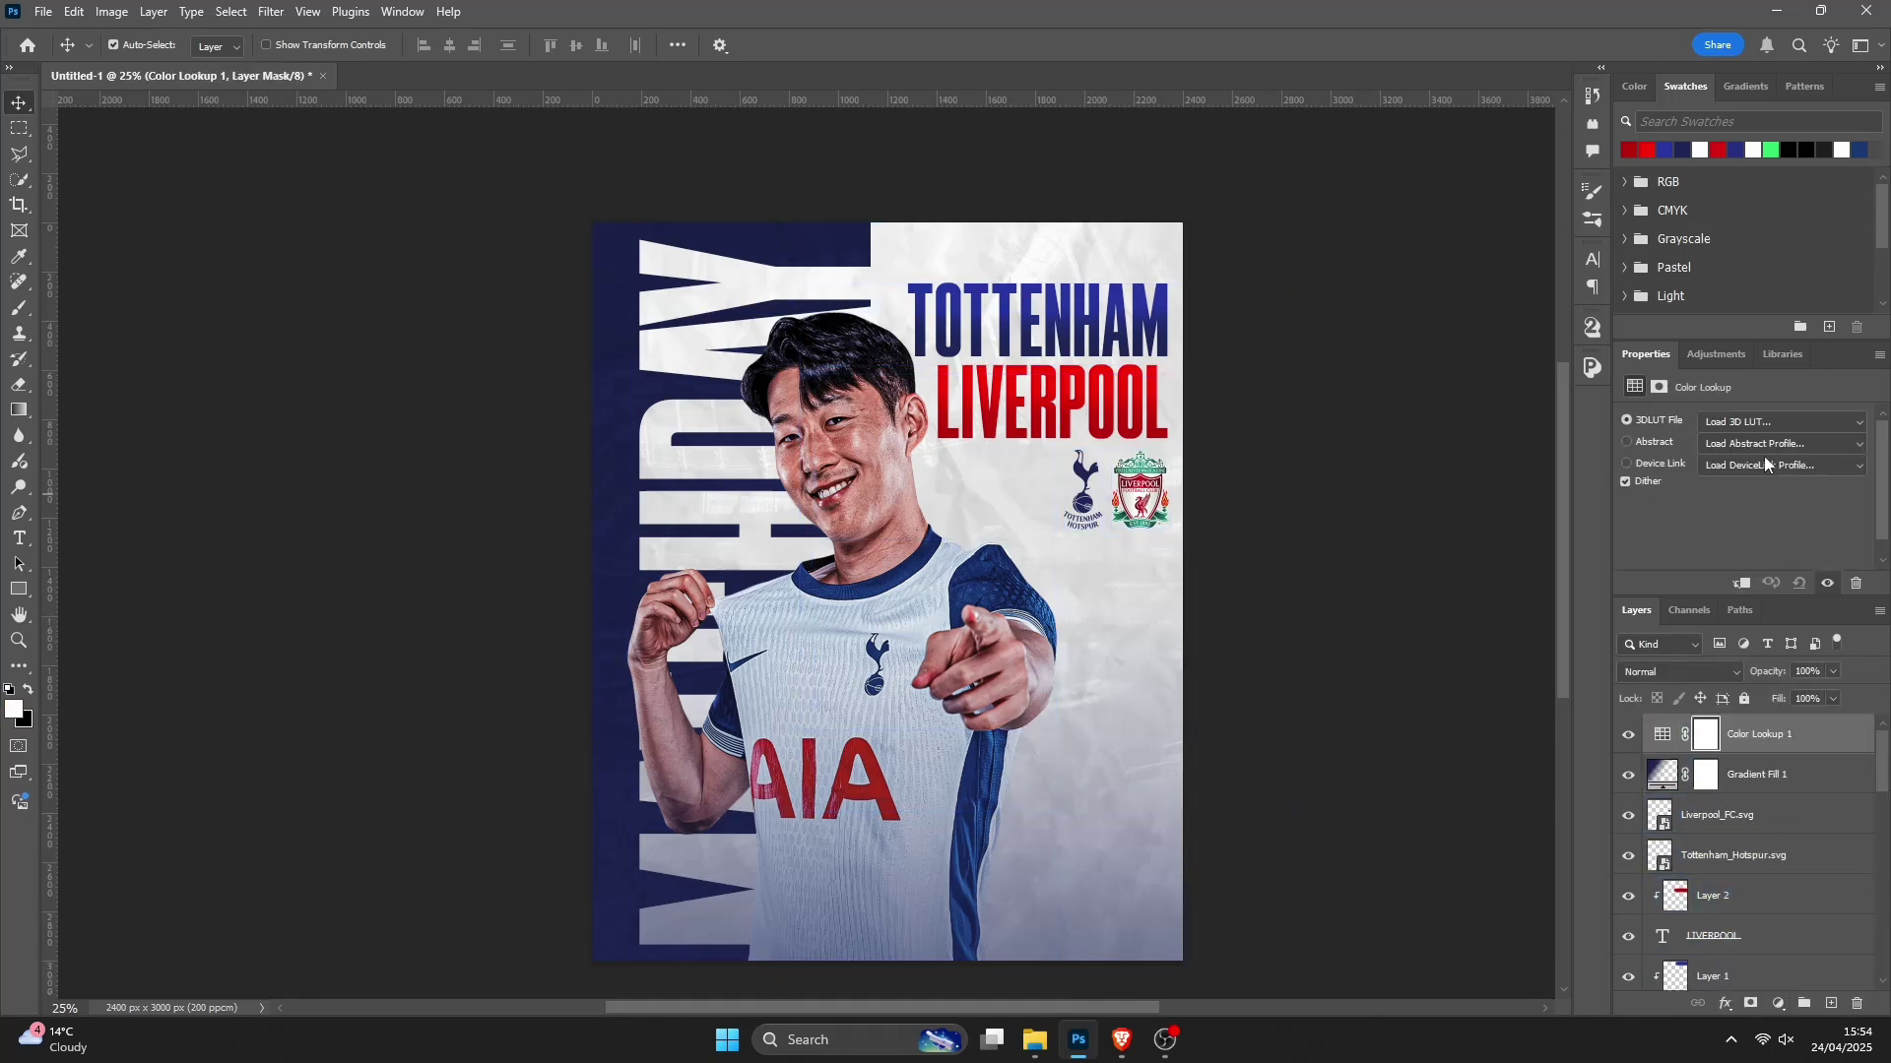
click(1749, 424)
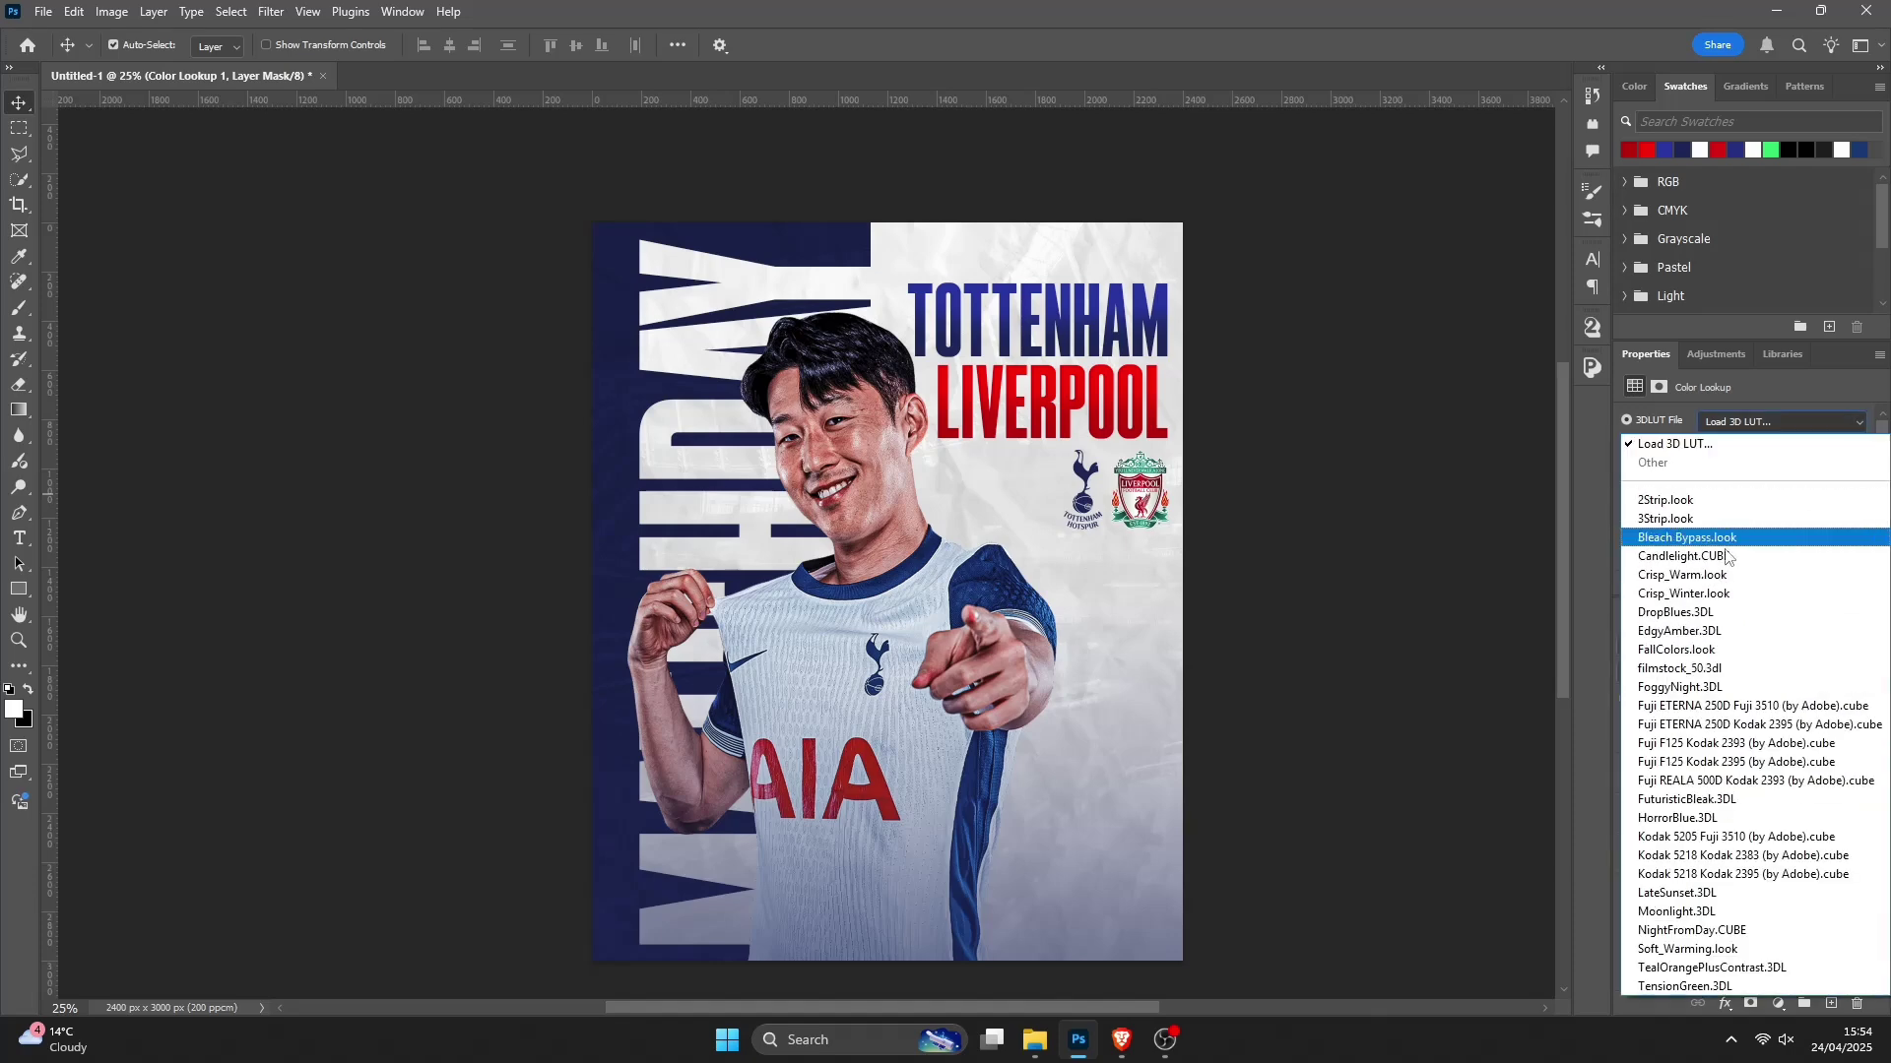
click(1721, 520)
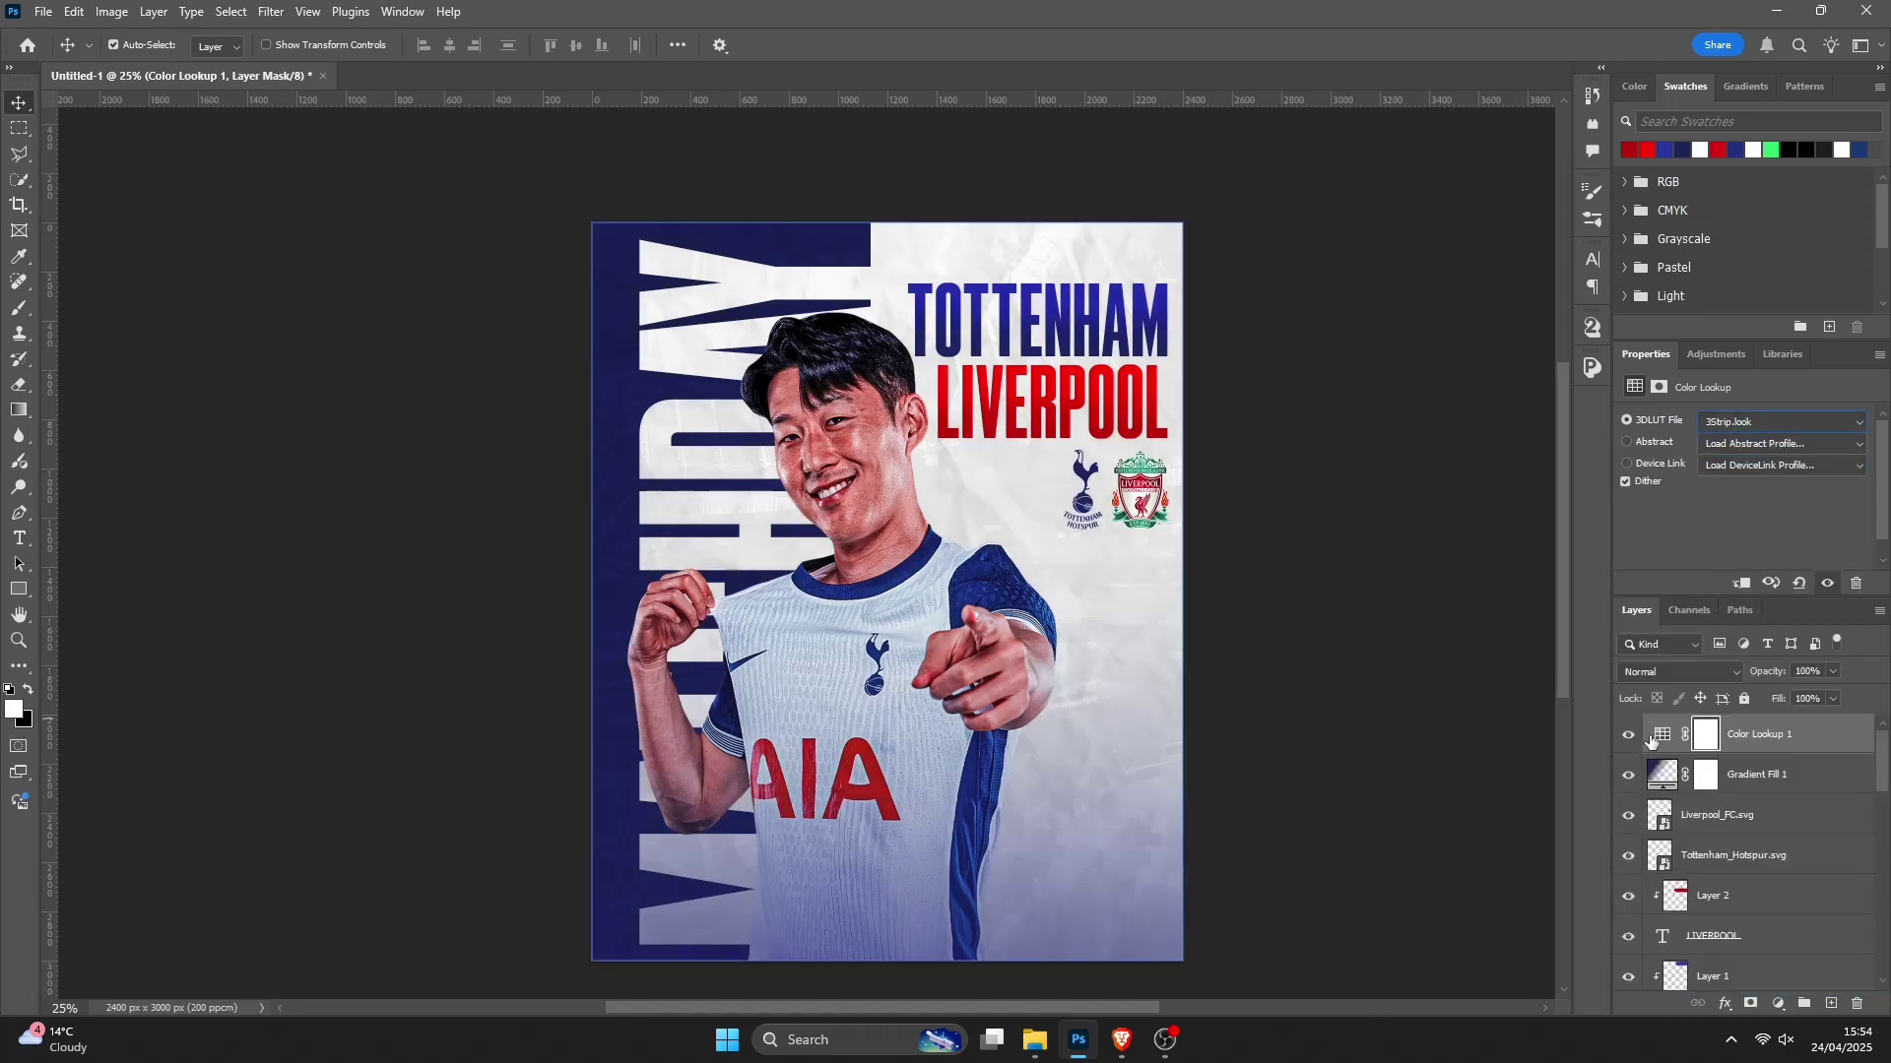
click(1506, 645)
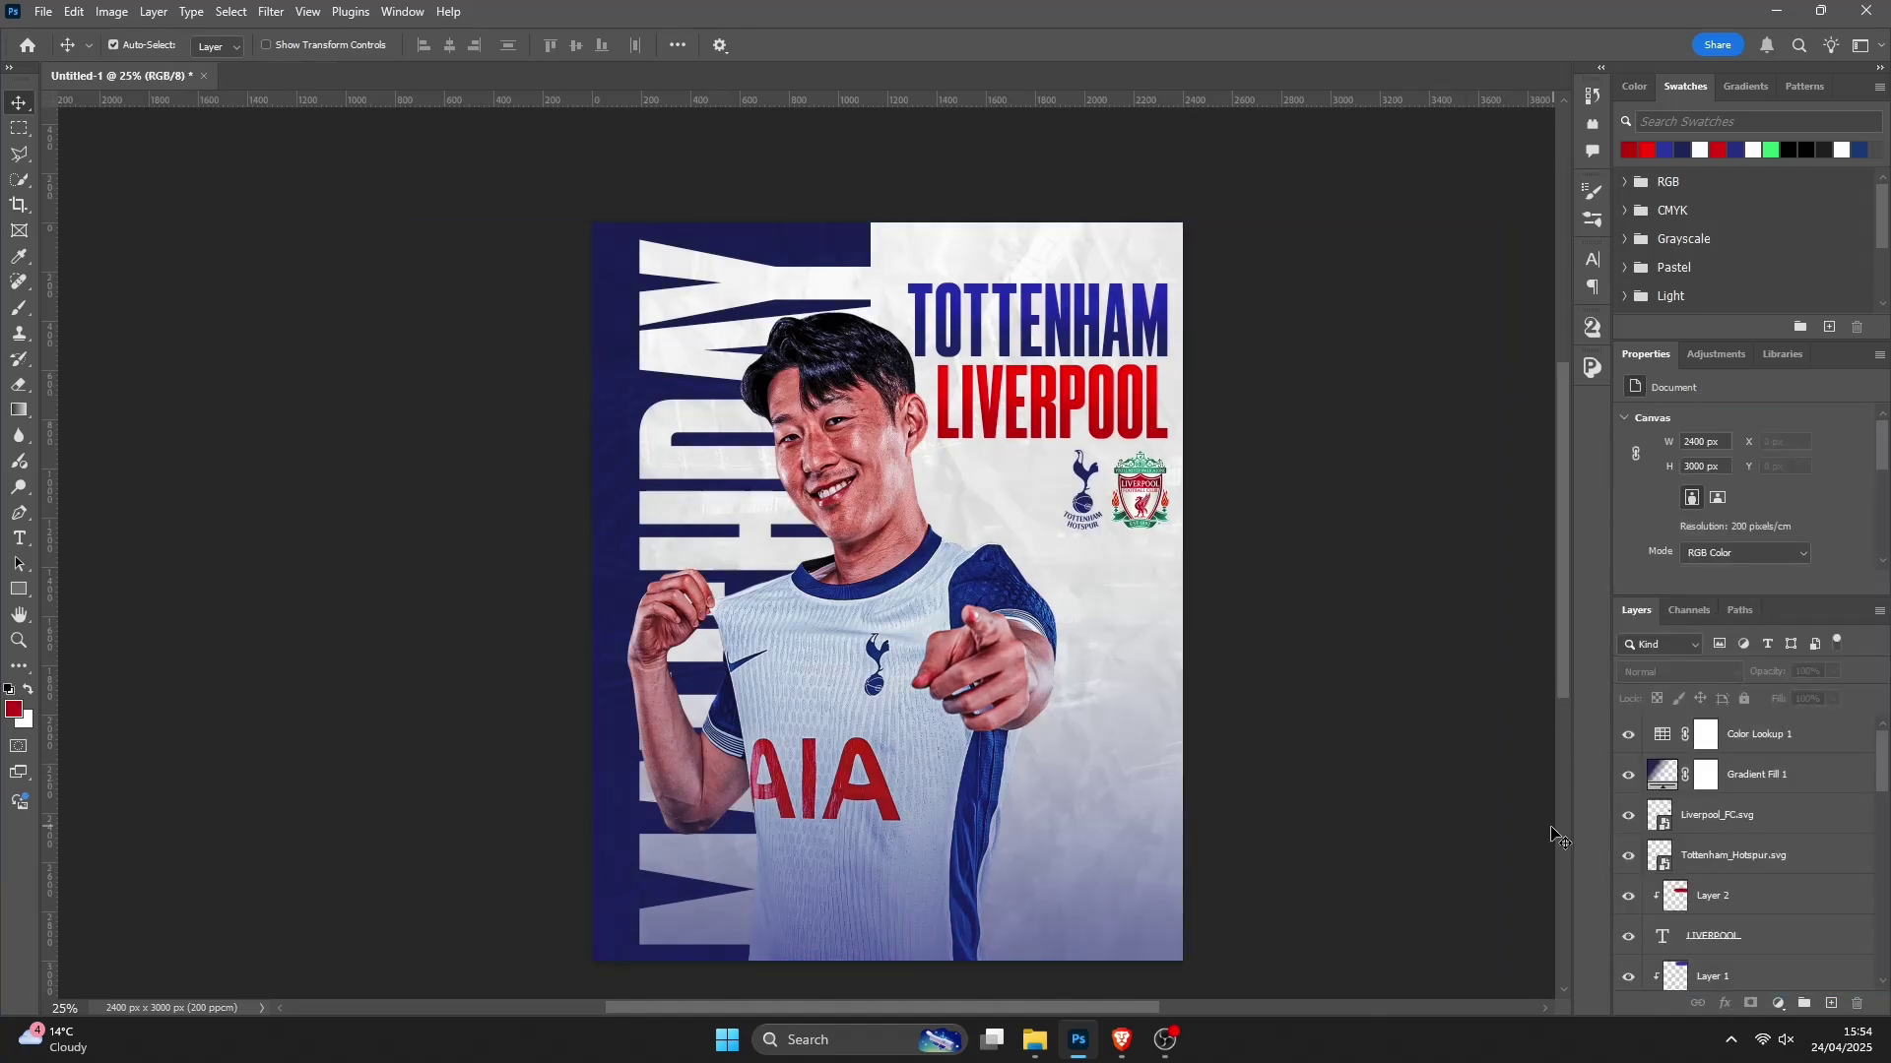
click(1195, 699)
click(1194, 699)
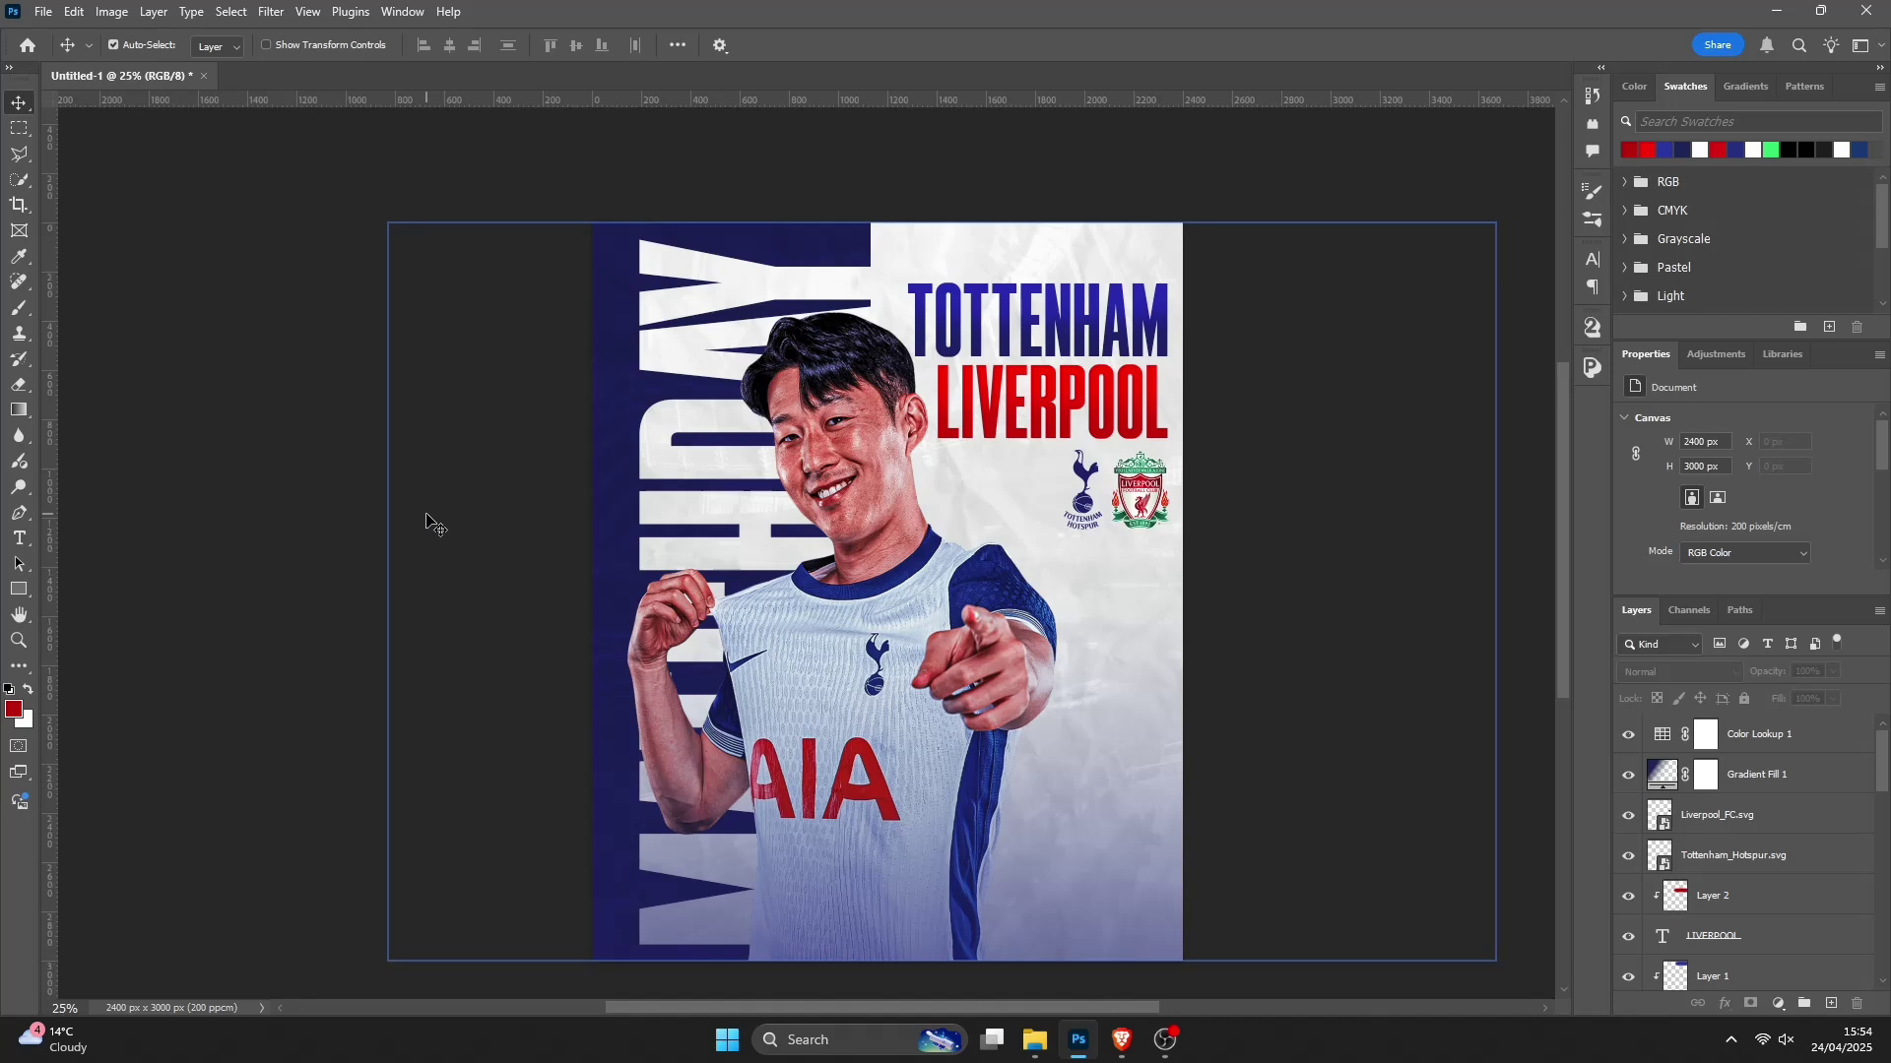
Step: Stamp all visible layers into a new layer at the top of the stack and convert it to a smart object
key(ctrl)
key(ctrl+alt+shift+e)
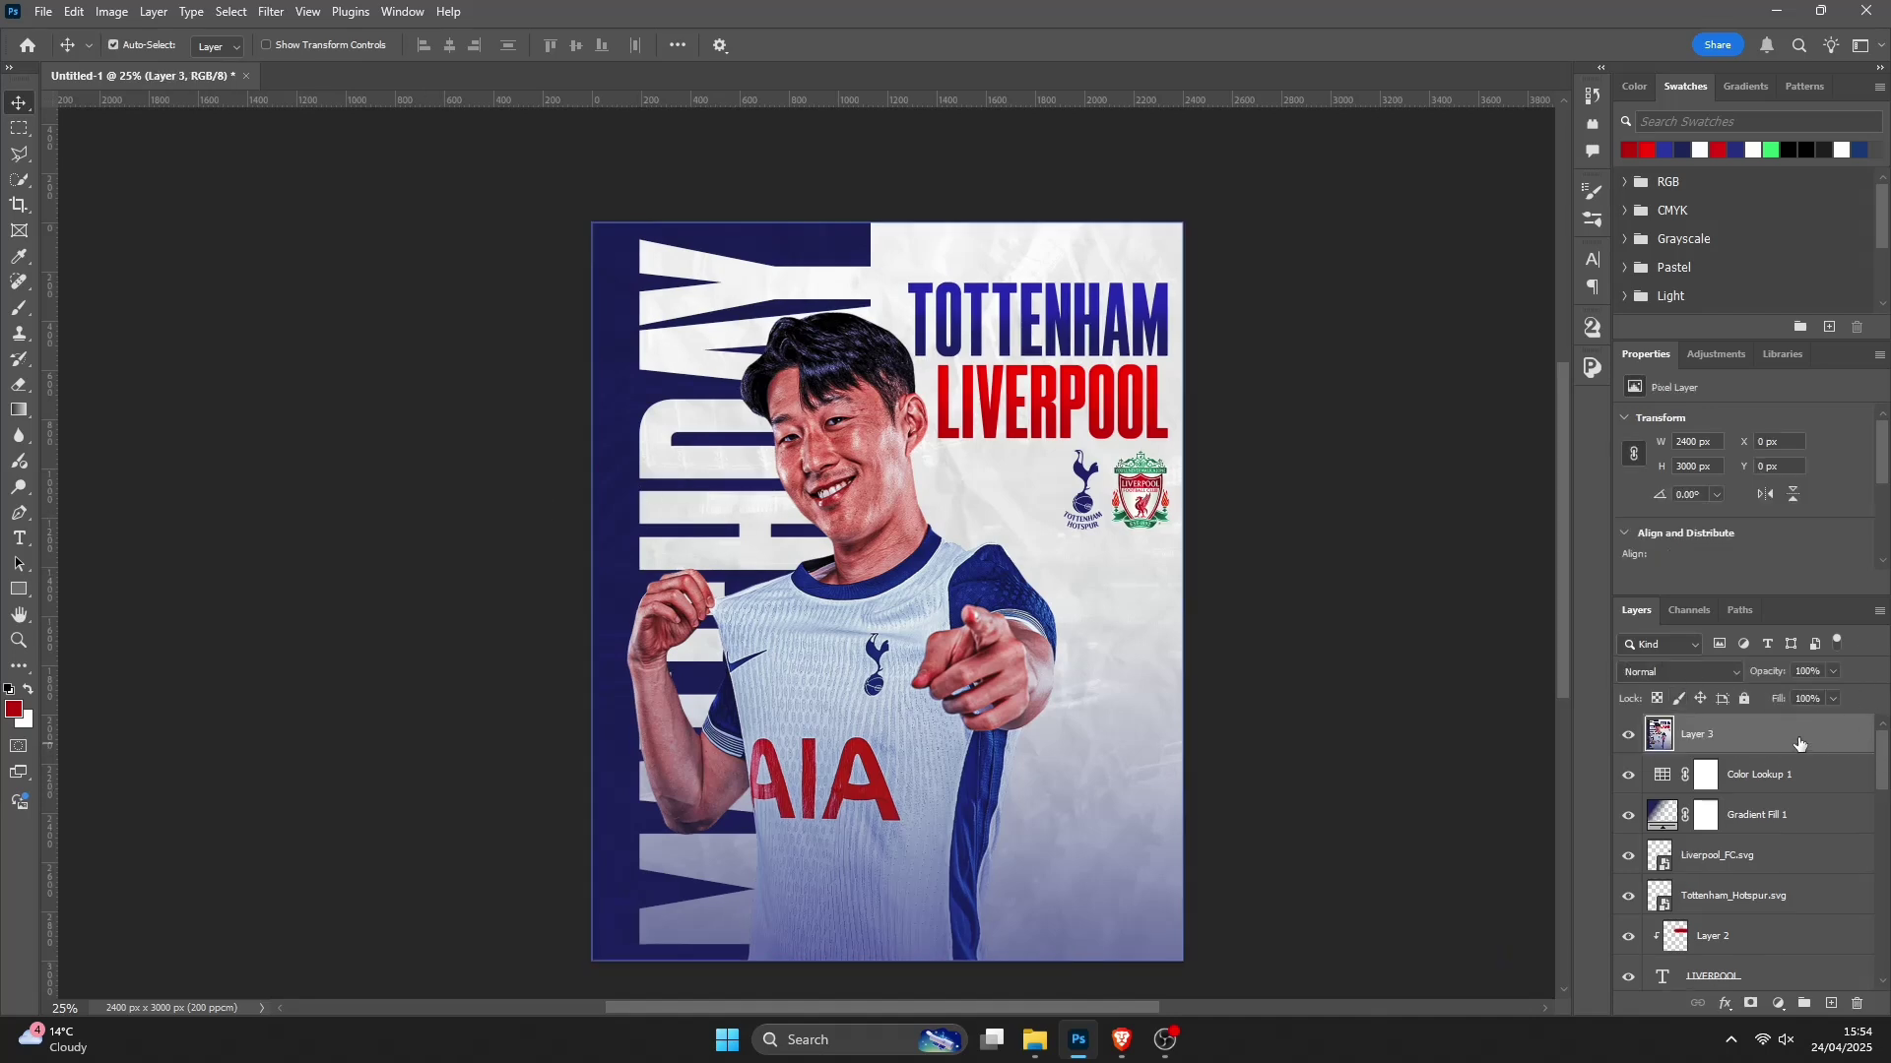
mouse_move(1765, 744)
mouse_down()
mouse_move(1739, 843)
mouse_move(1721, 777)
mouse_move(1753, 744)
mouse_up()
right_click(1774, 736)
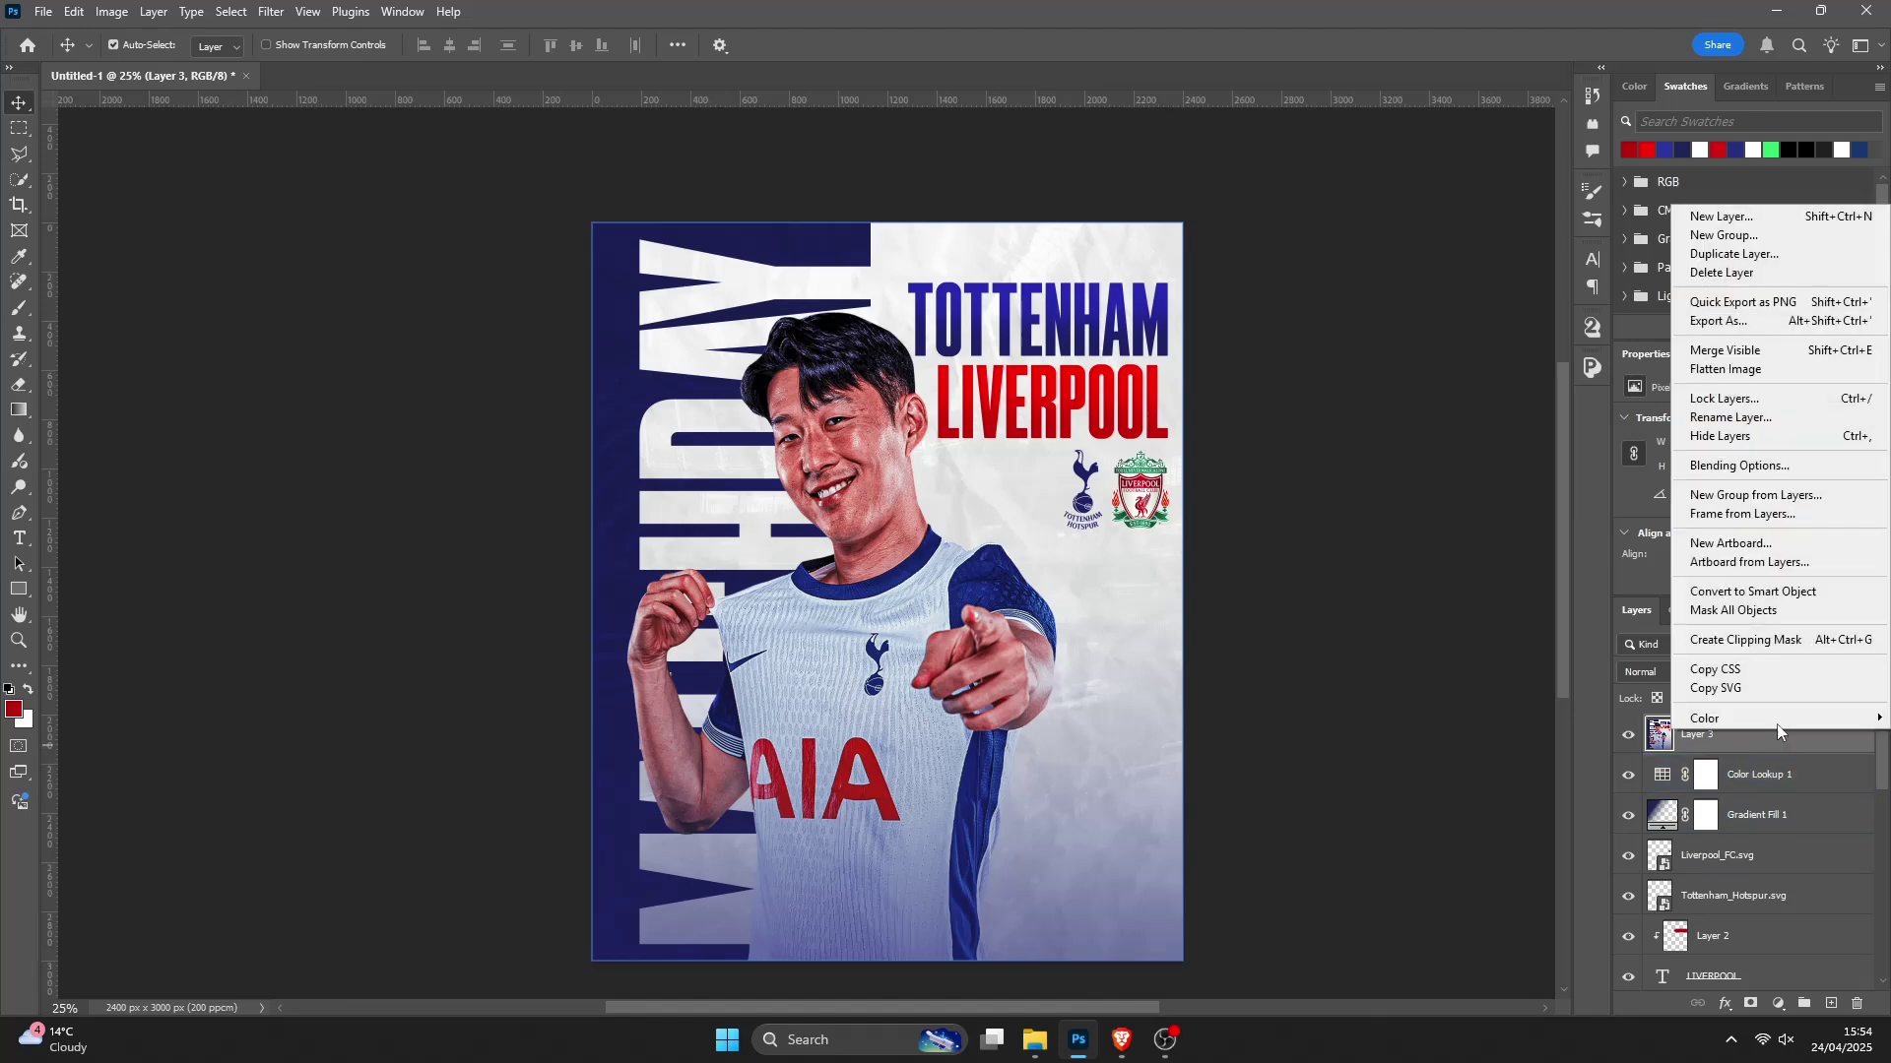
click(1786, 591)
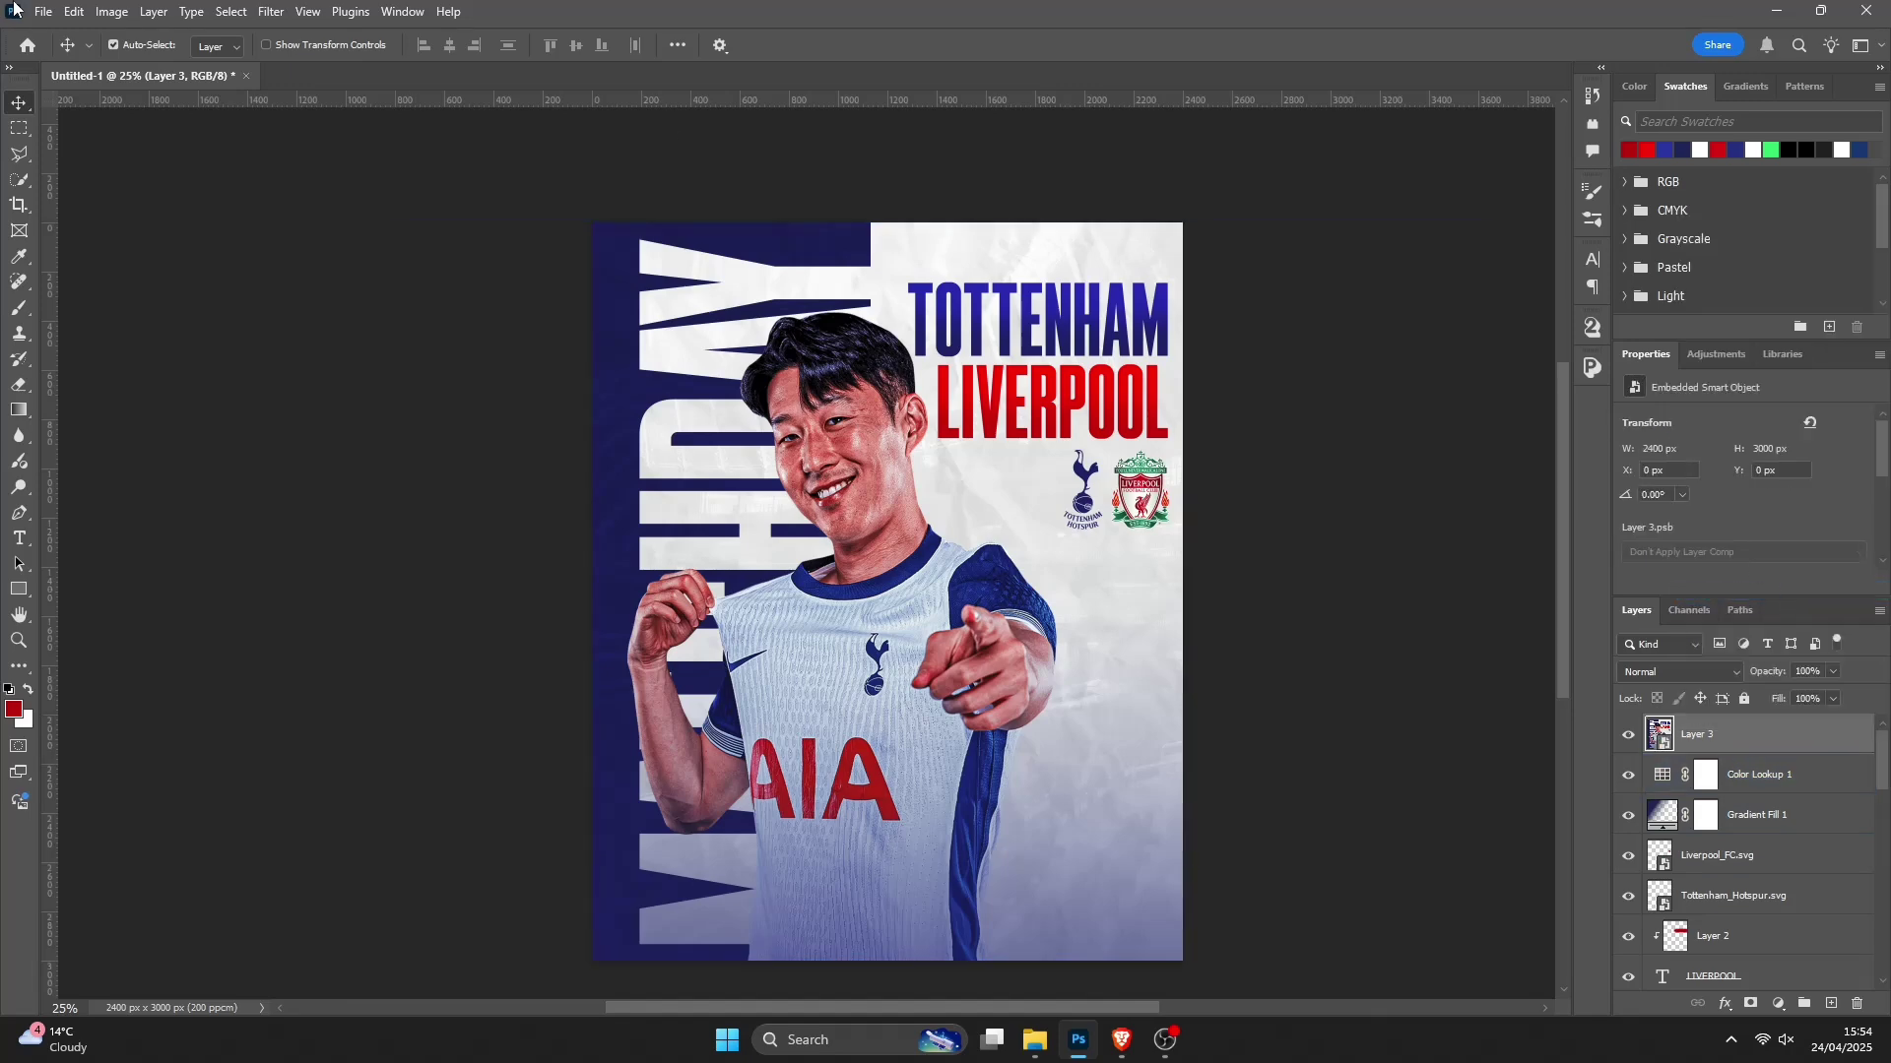
Step: Start the Camera Raw Filter on the merged smart object and set Texture to +25 and Clarity to +22
click(271, 10)
click(301, 201)
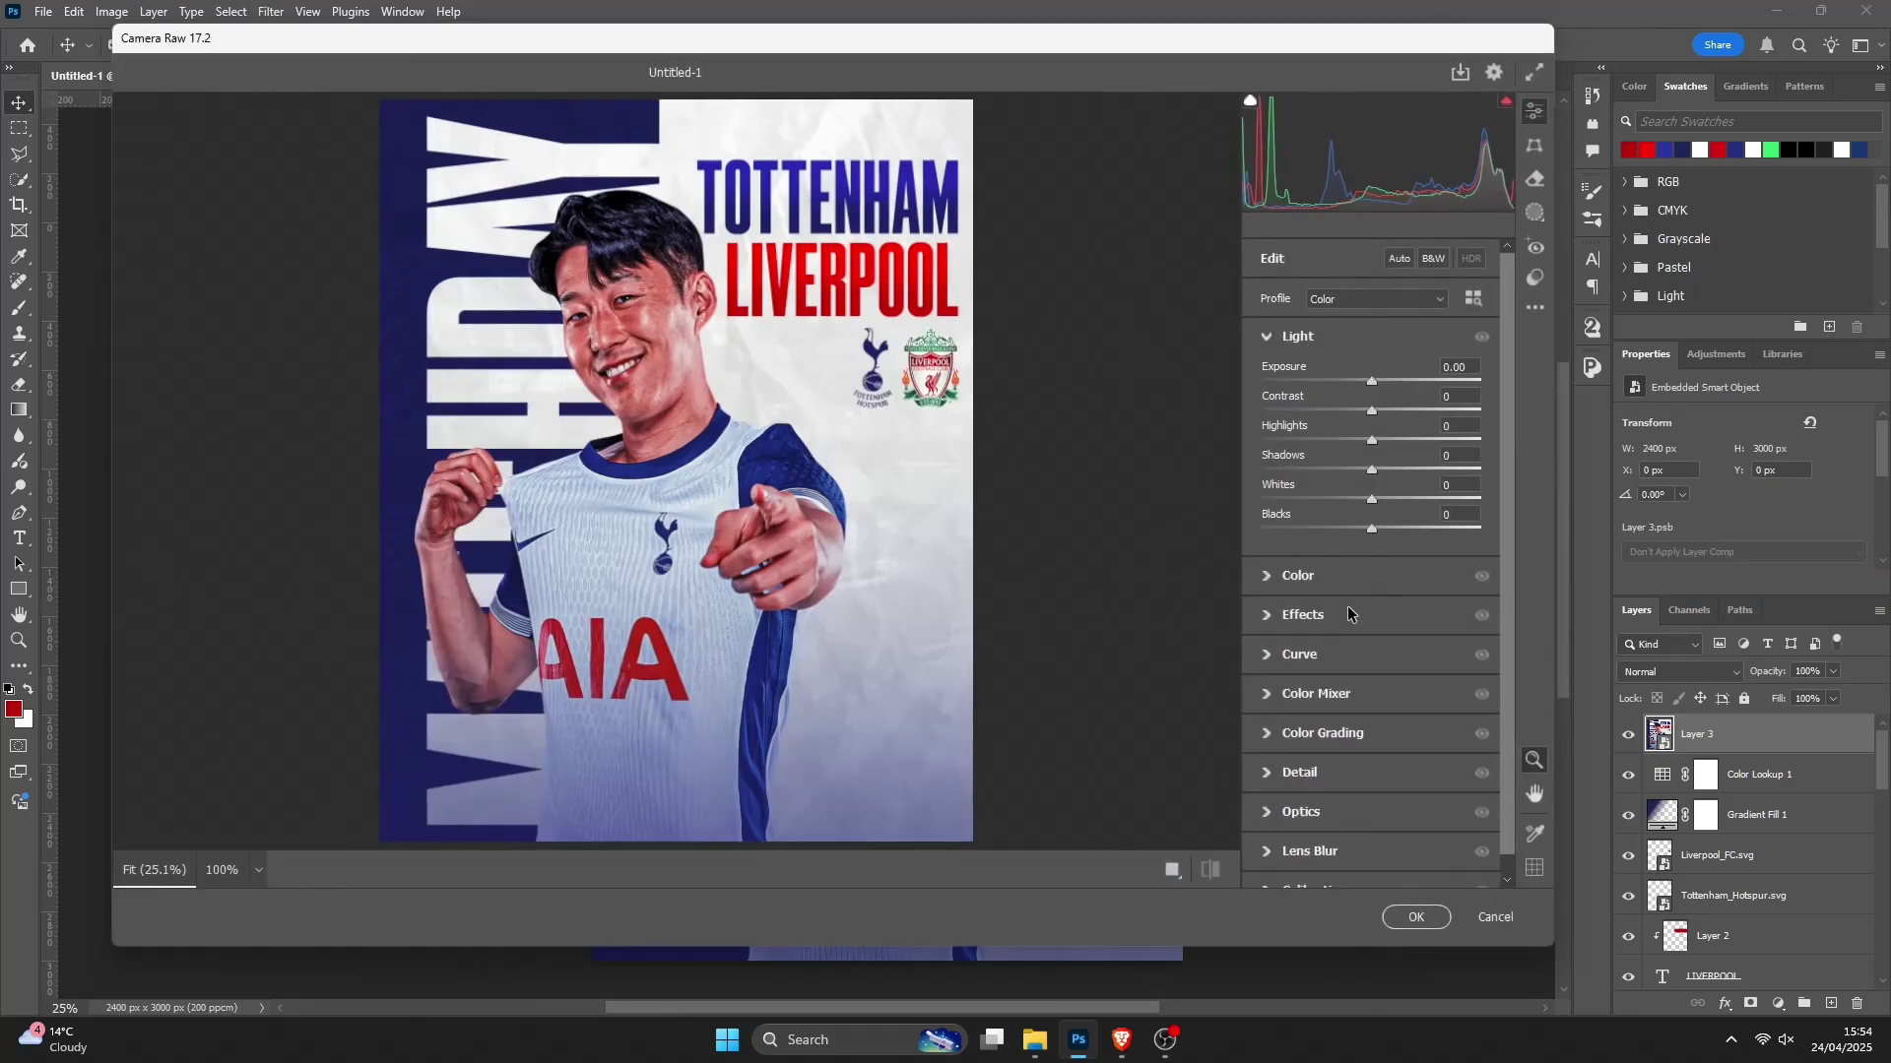
click(1347, 605)
mouse_move(1372, 487)
mouse_down()
mouse_move(1400, 490)
mouse_move(1399, 458)
mouse_move(1400, 490)
mouse_up()
click(1480, 417)
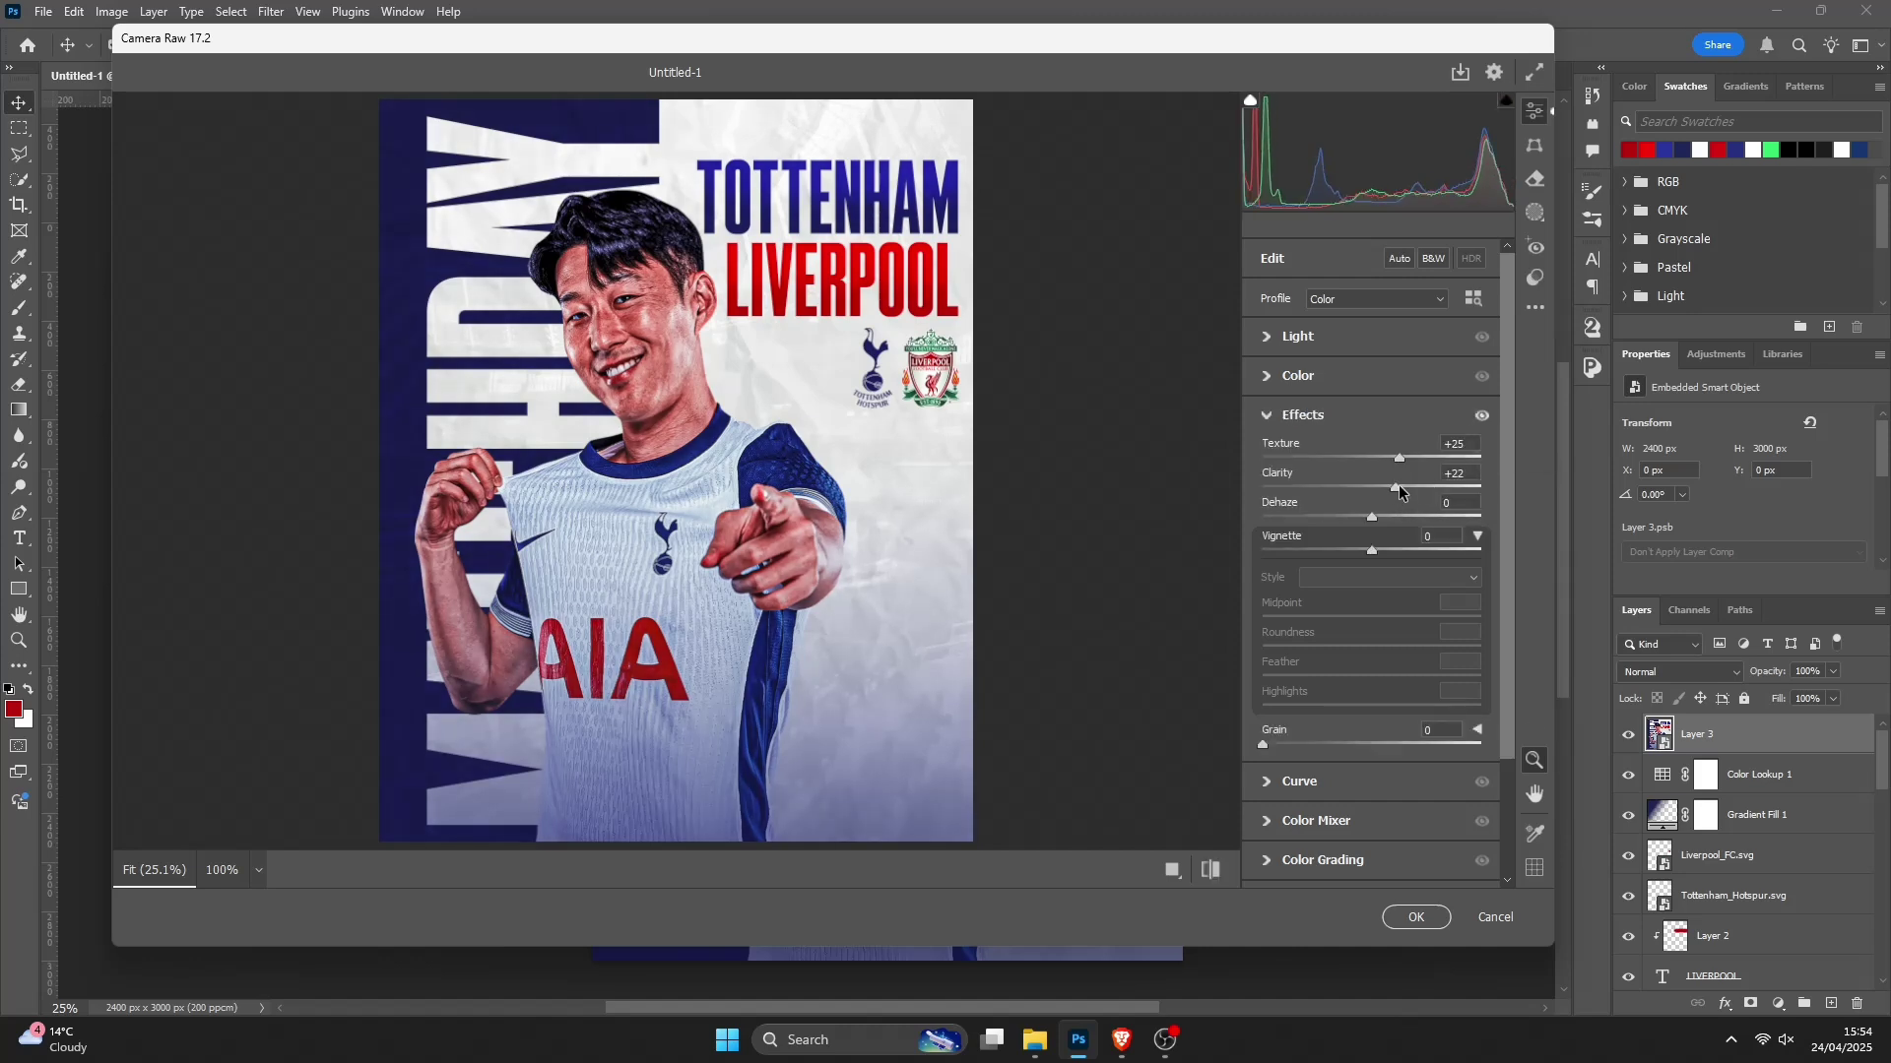
Step: Set Contrast to +8 and Blacks to +36 in the Camera Raw light settings and apply the filter
click(1370, 340)
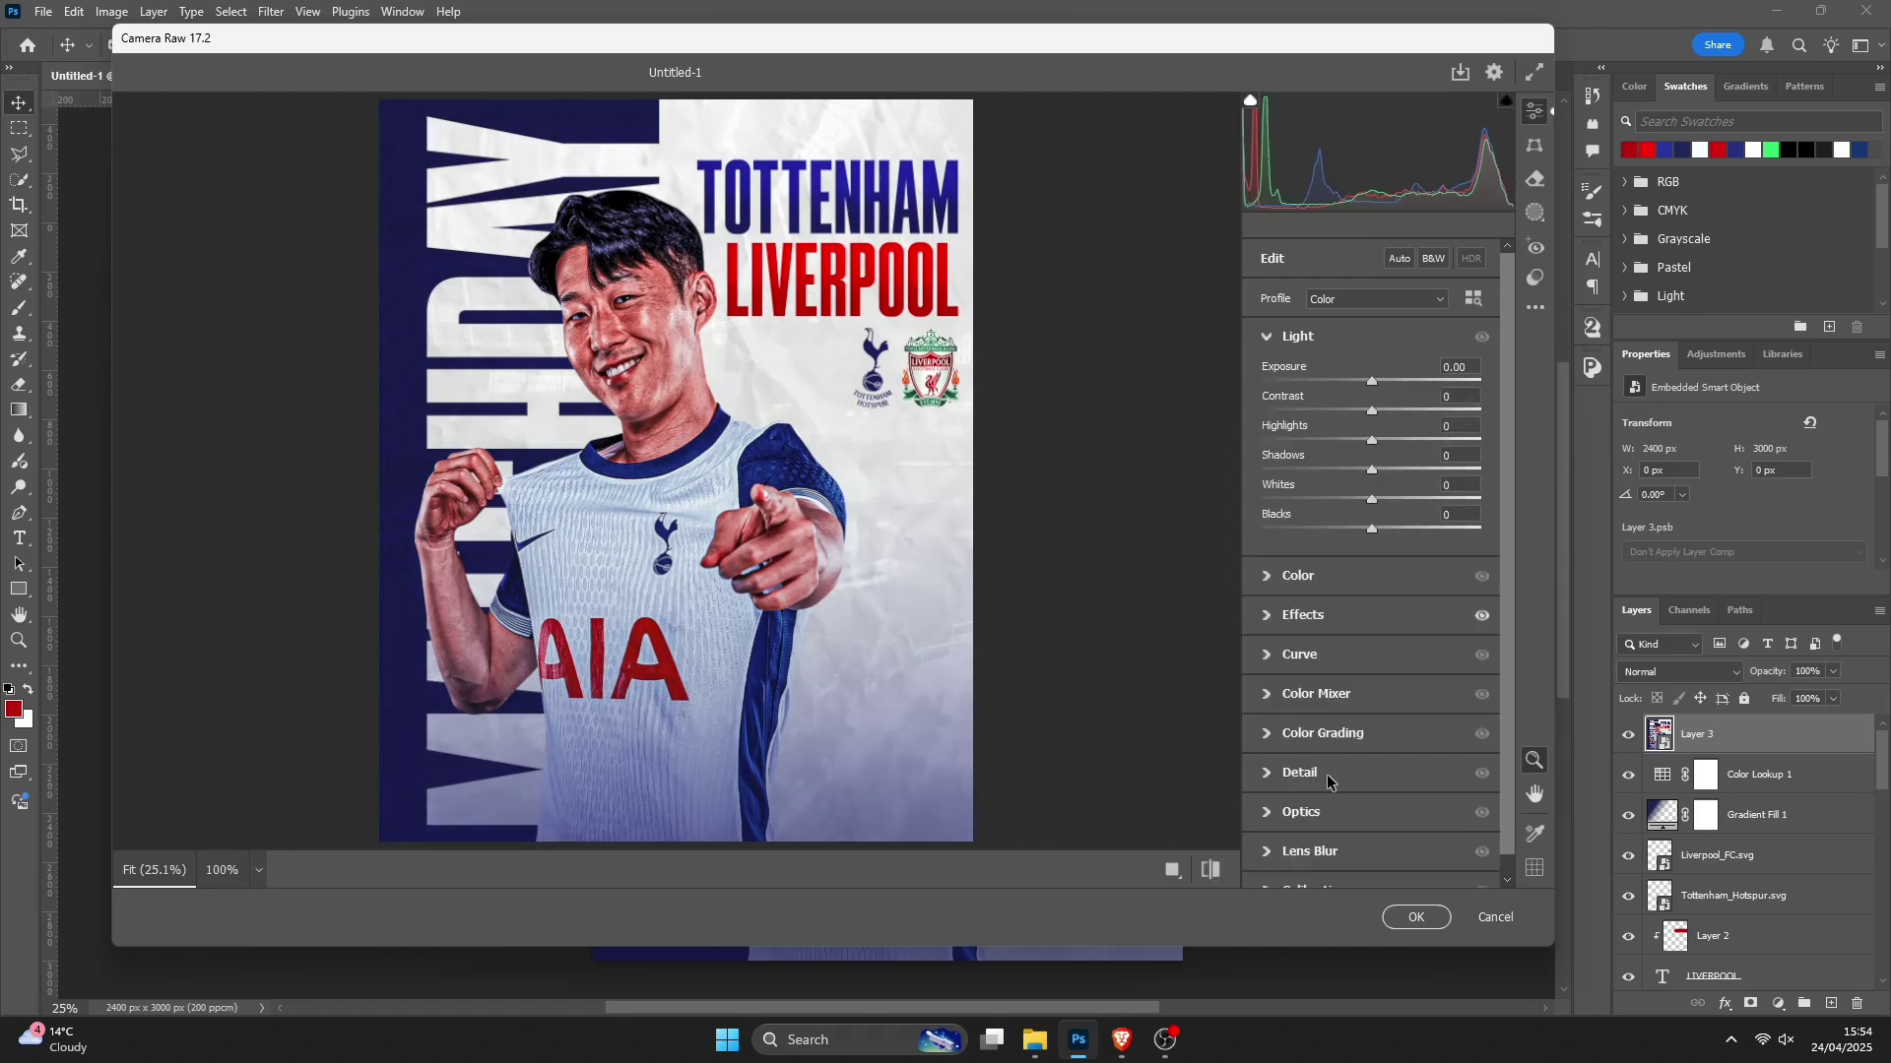
drag(1372, 411, 1379, 414)
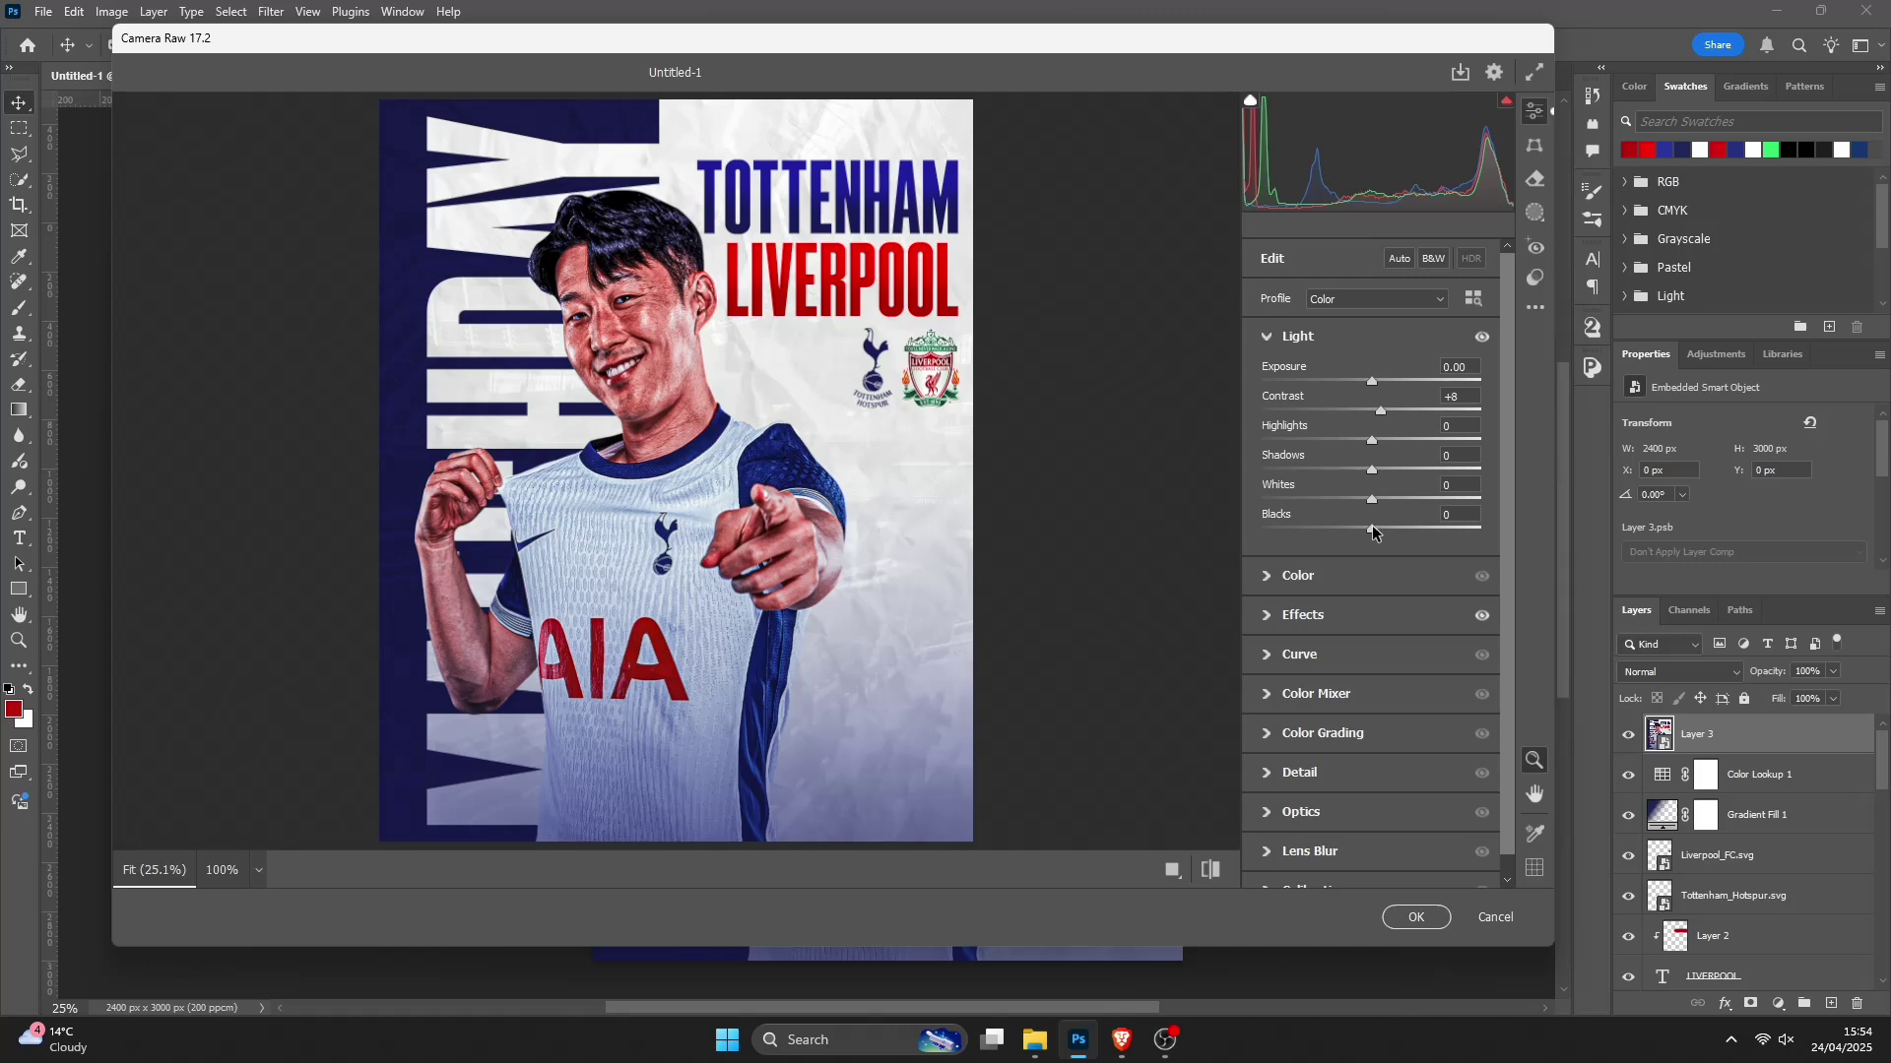
drag(1372, 531, 1410, 528)
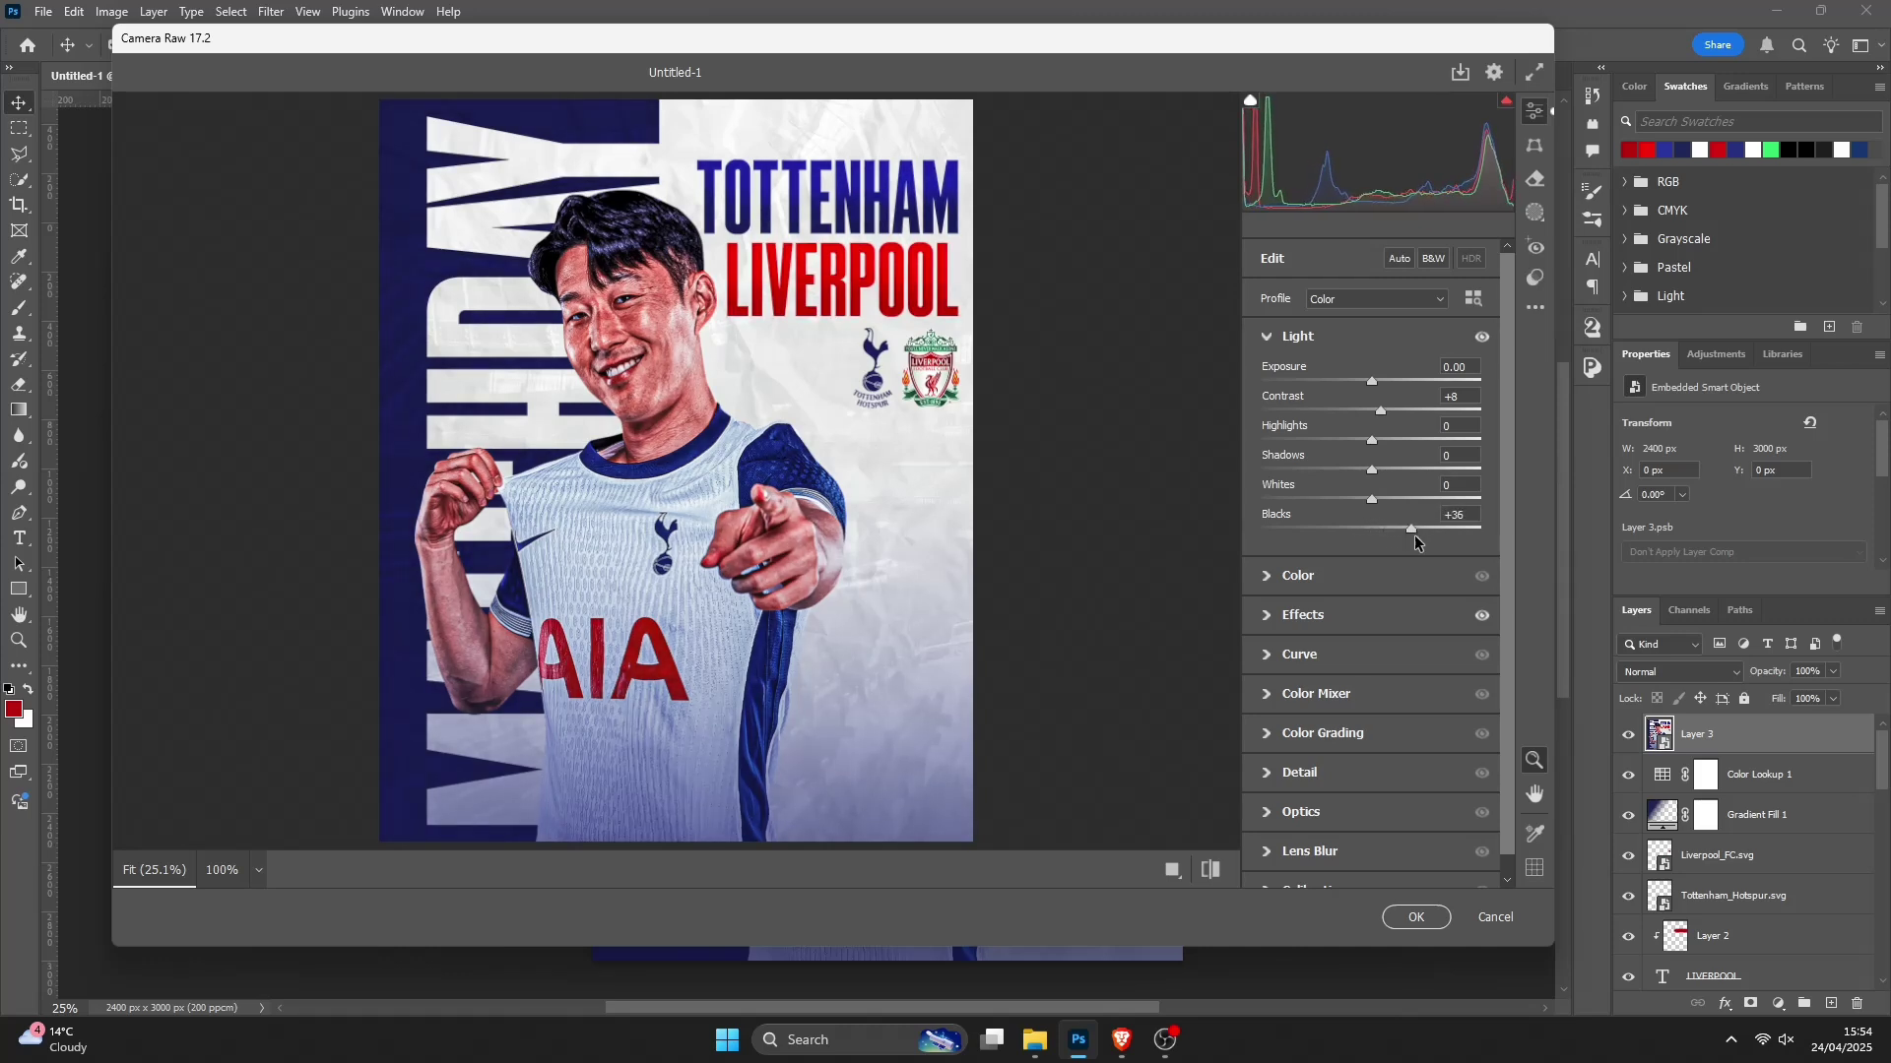
click(1414, 918)
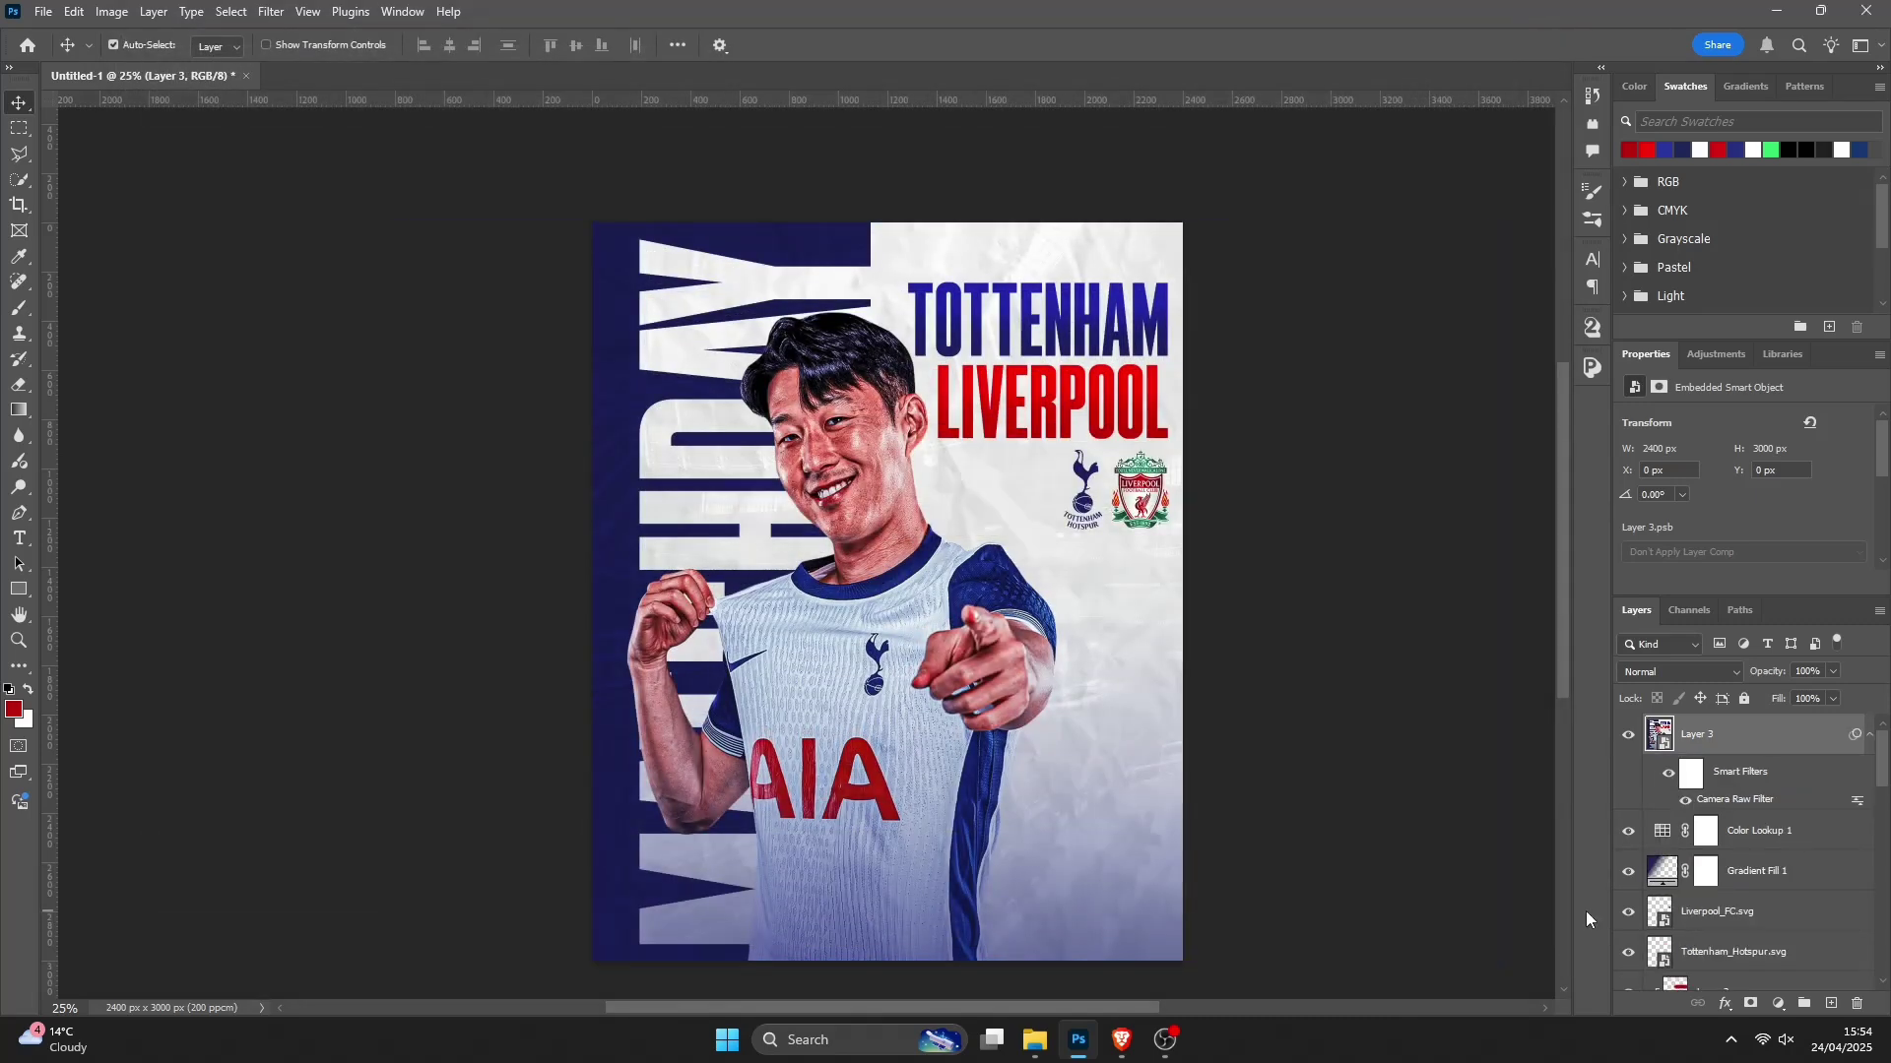
Step: Add a Color Balance adjustment above the merged layer with midtones shifted to +18 blue, and compare the poster with and without it
drag(1802, 987, 1778, 1003)
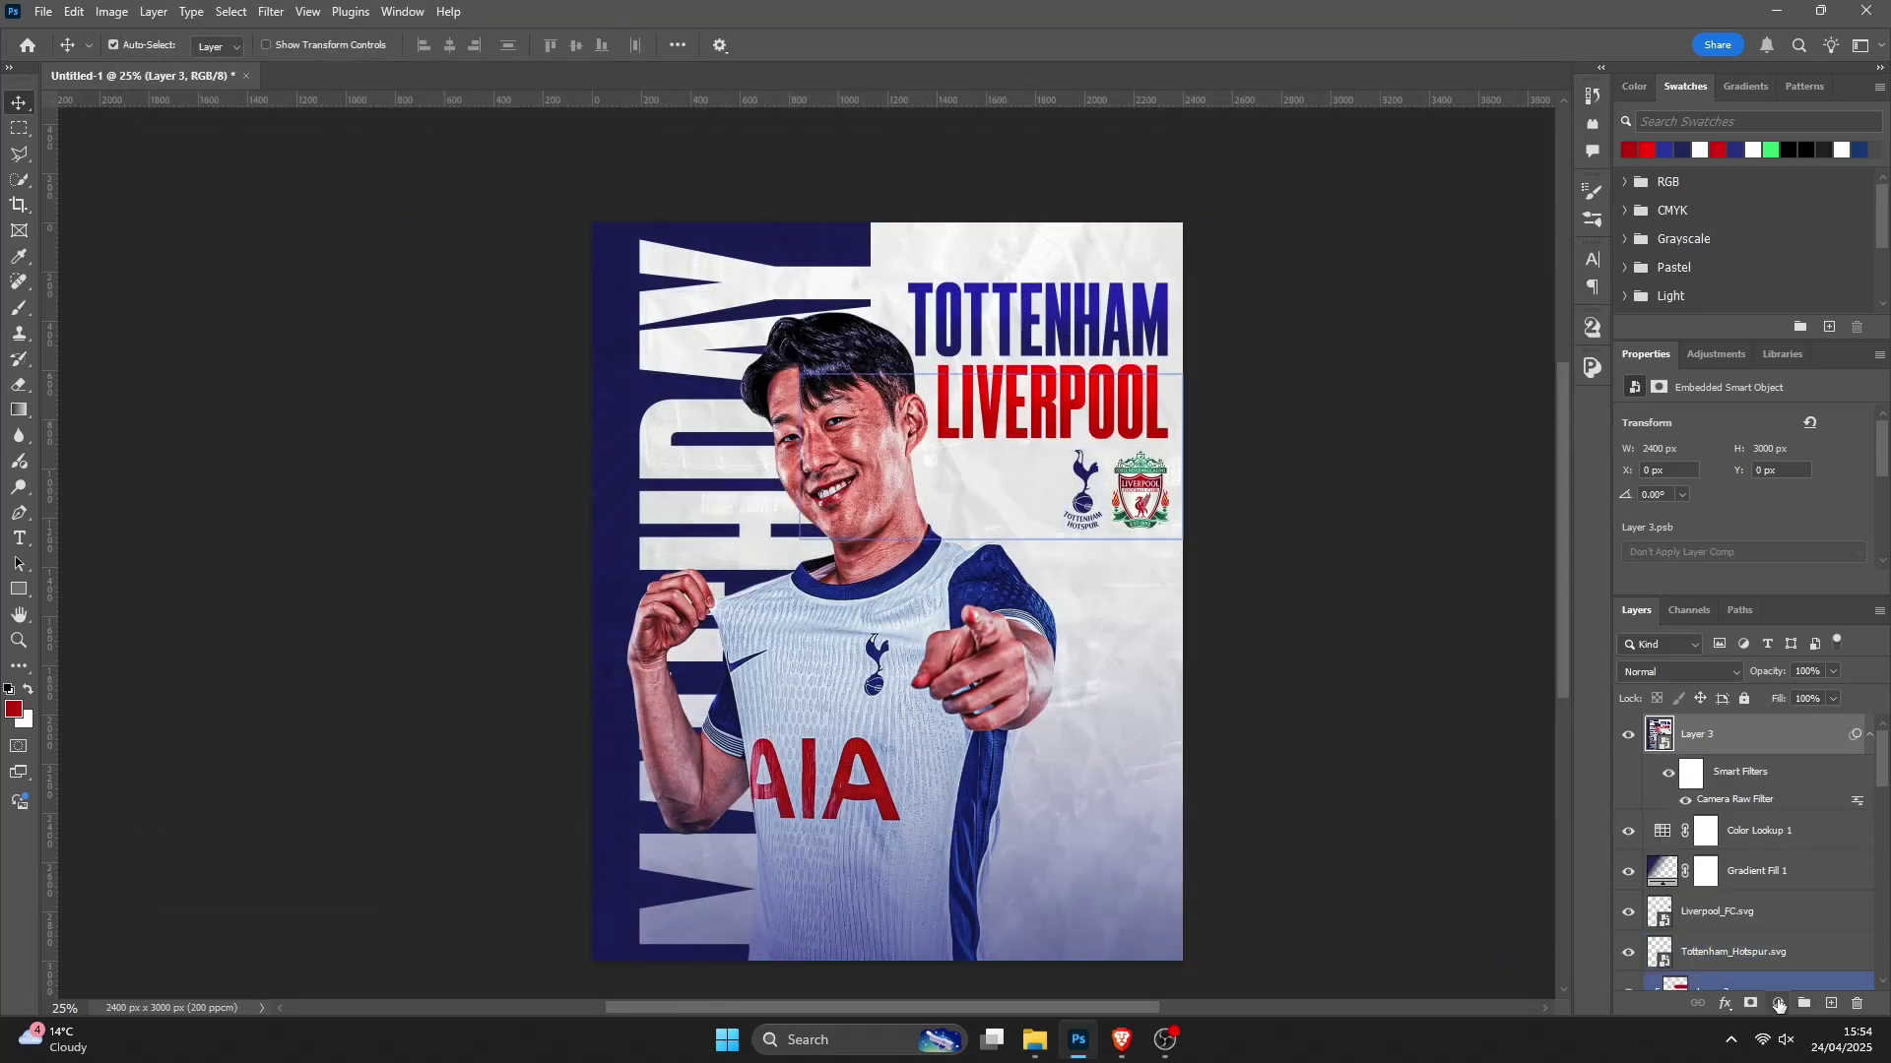
click(1778, 1003)
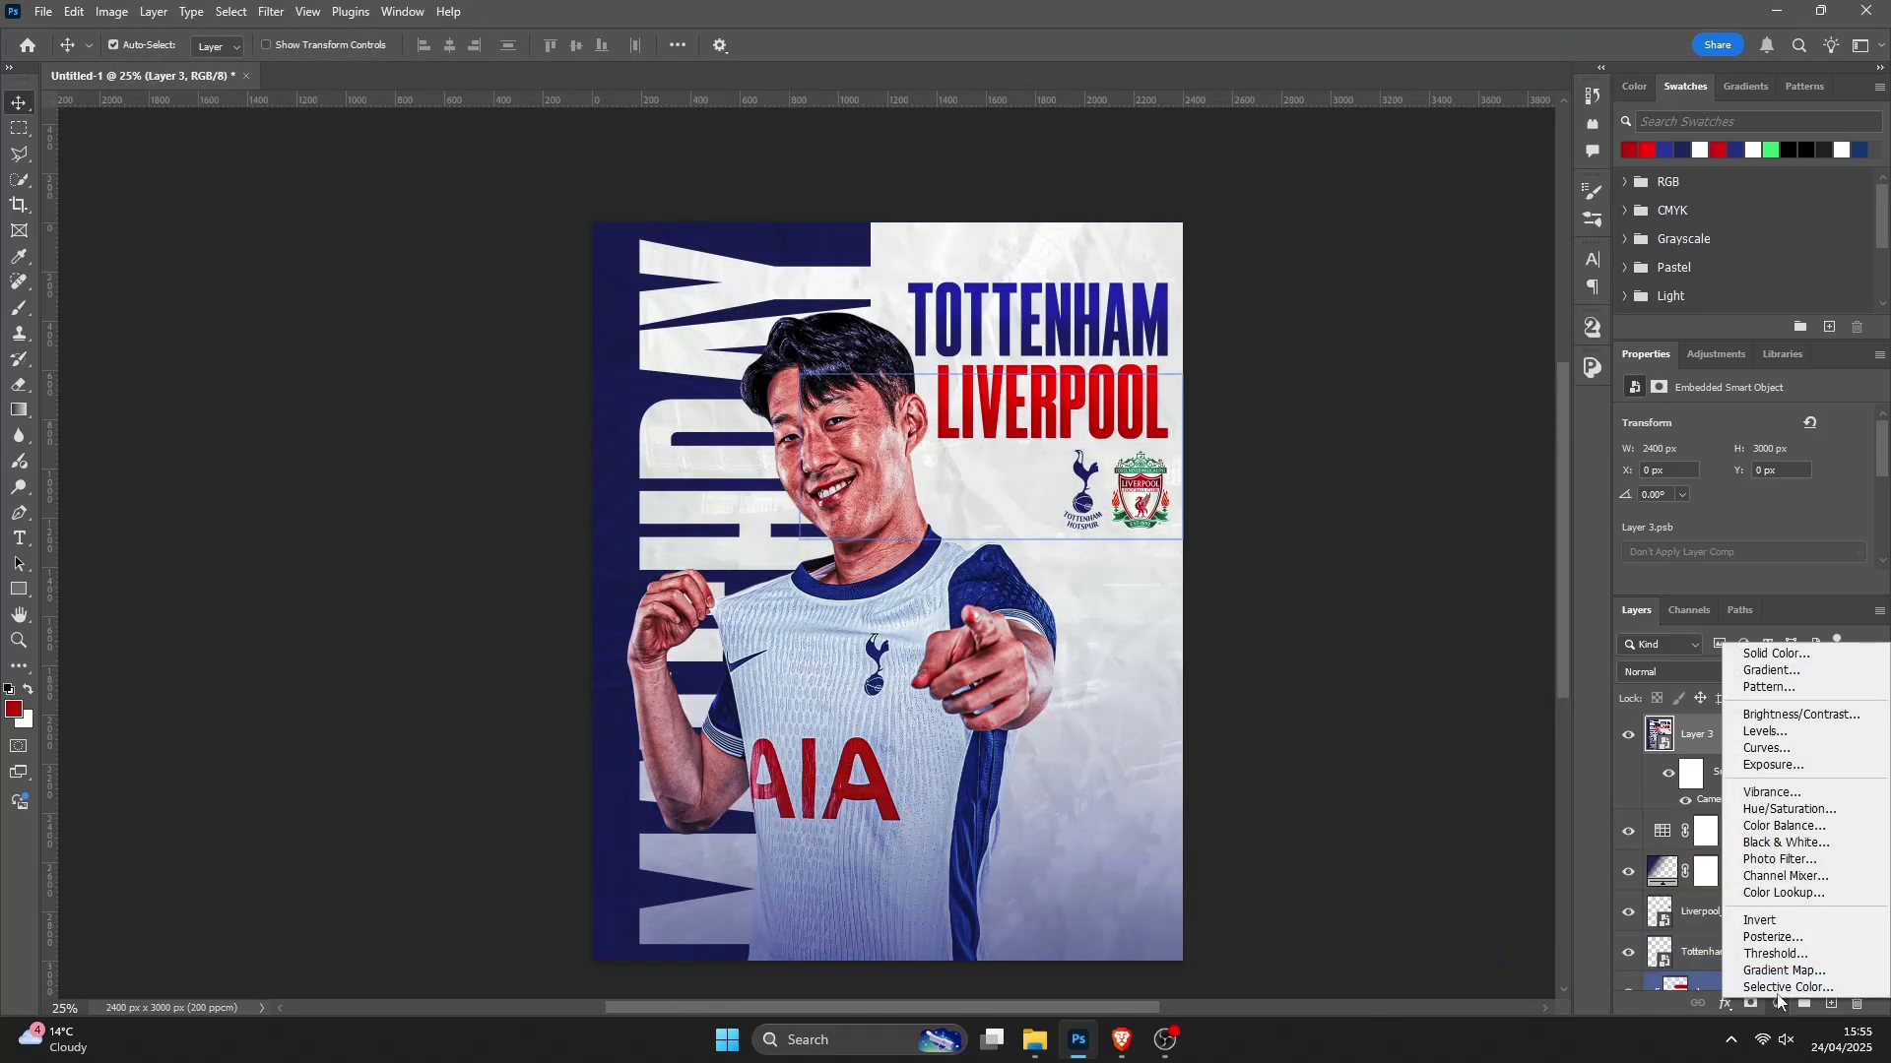
click(1778, 825)
drag(1719, 527, 1717, 528)
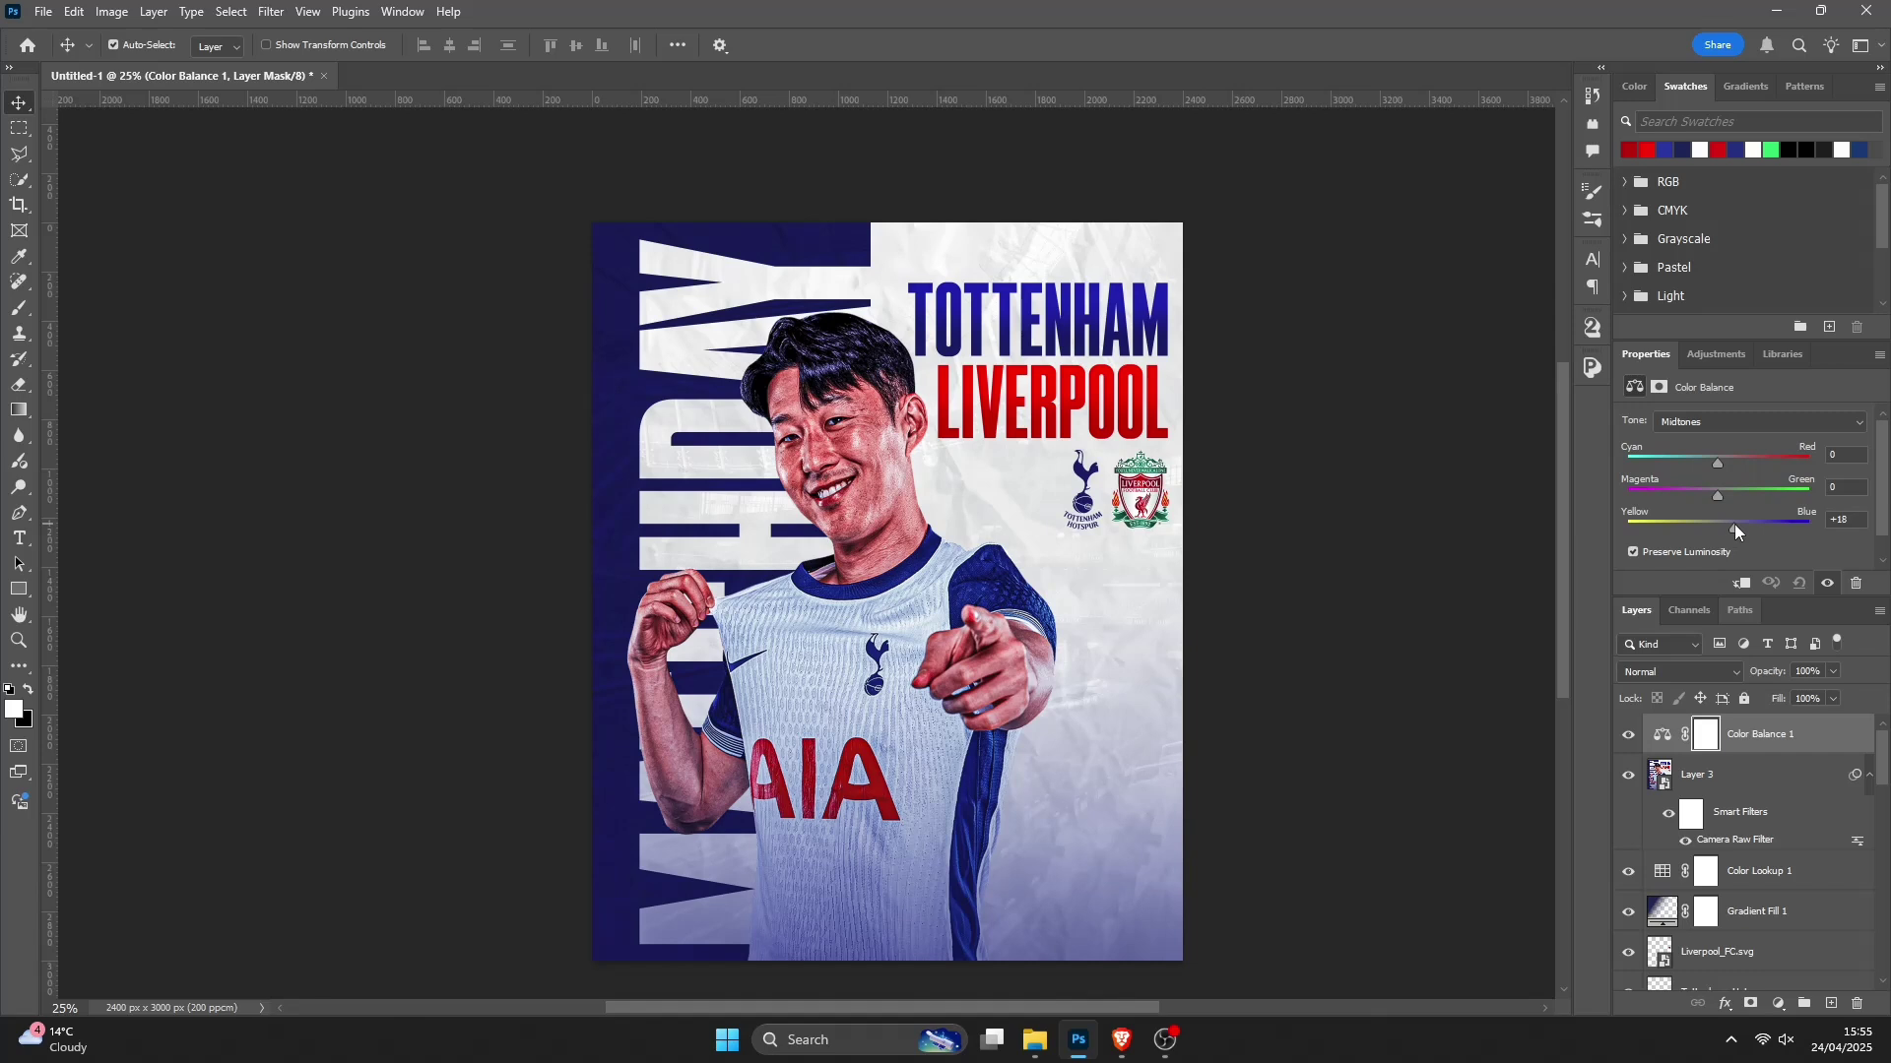
drag(1735, 528, 1736, 528)
click(1628, 735)
click(1628, 734)
click(1628, 734)
click(1628, 735)
click(1467, 630)
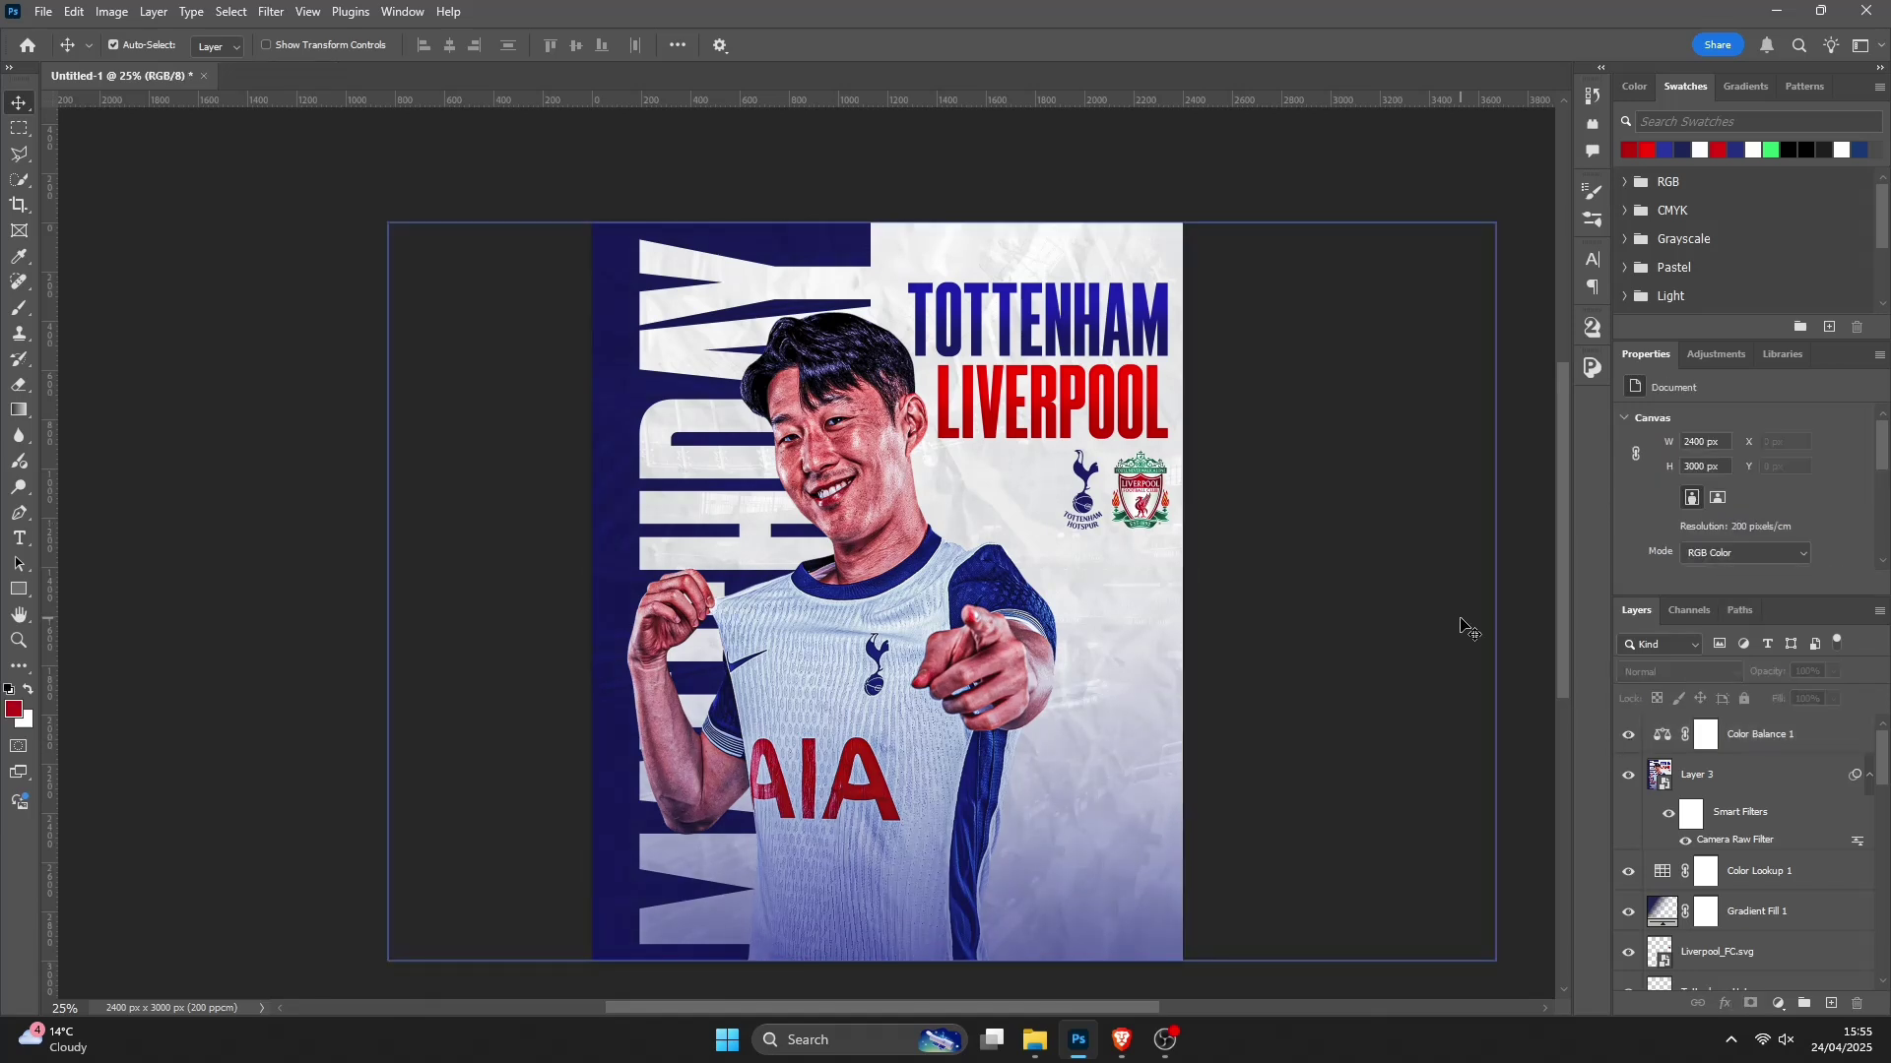